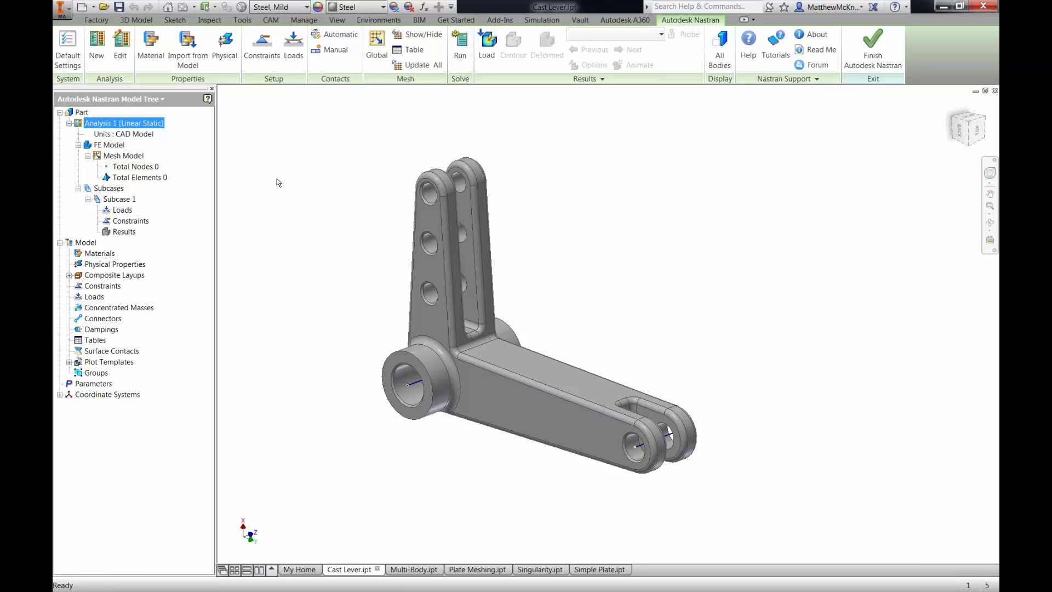
Step: Try to delete Analysis 1 from the model tree
right_click(129, 125)
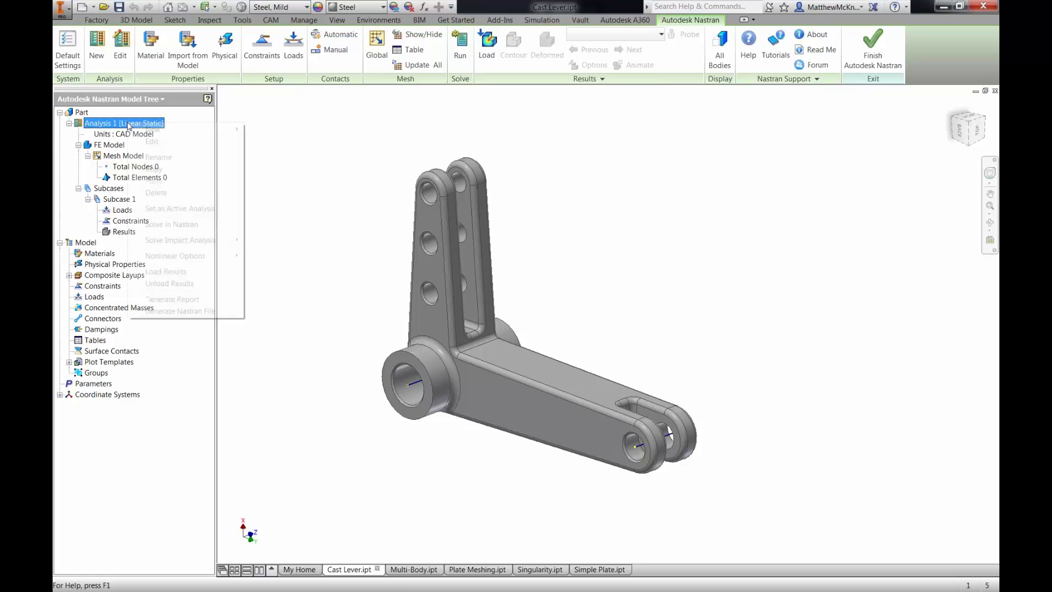
click(164, 193)
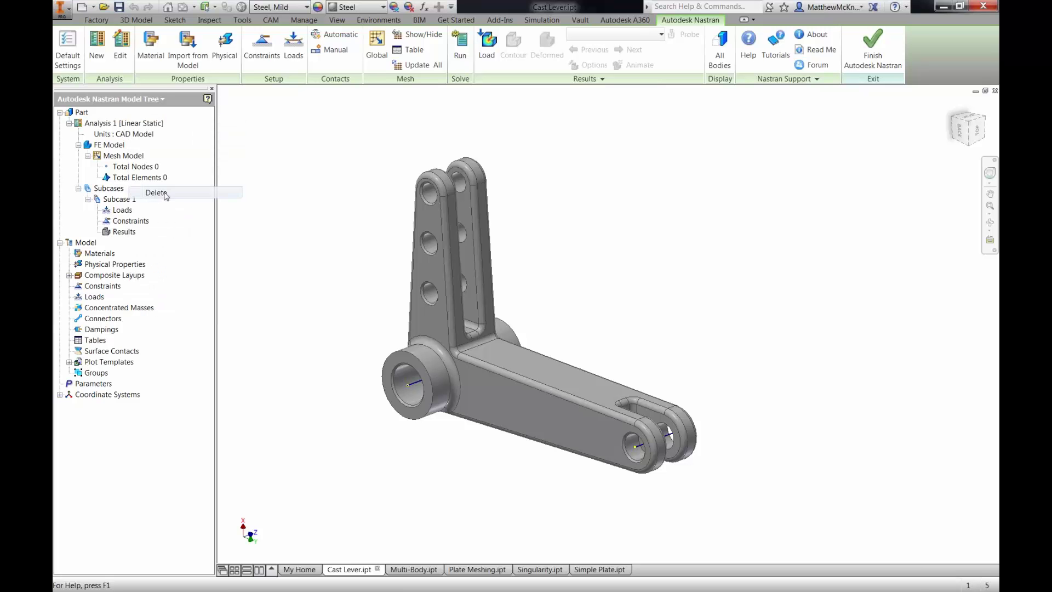
click(532, 350)
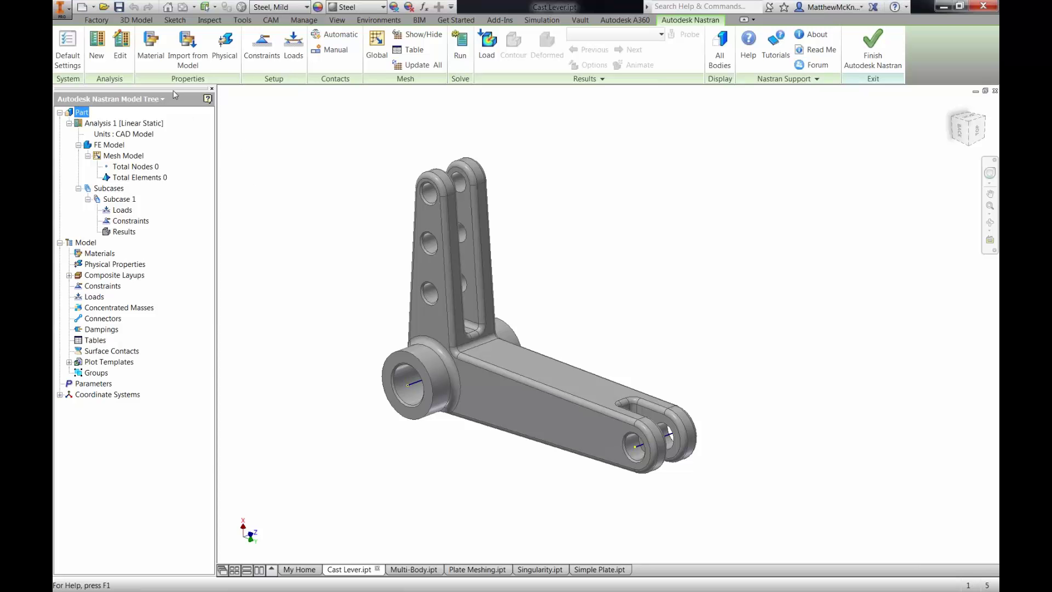
Step: Create a new isotropic material by loading Aluminum 1100-O from the Autodesk Material Library
click(156, 58)
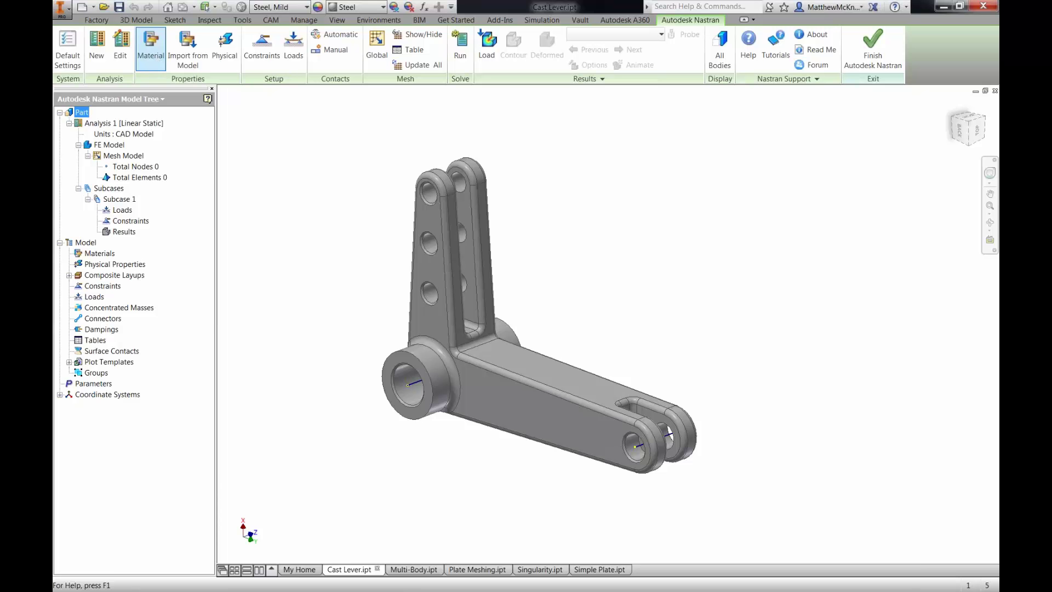
drag(182, 193, 396, 127)
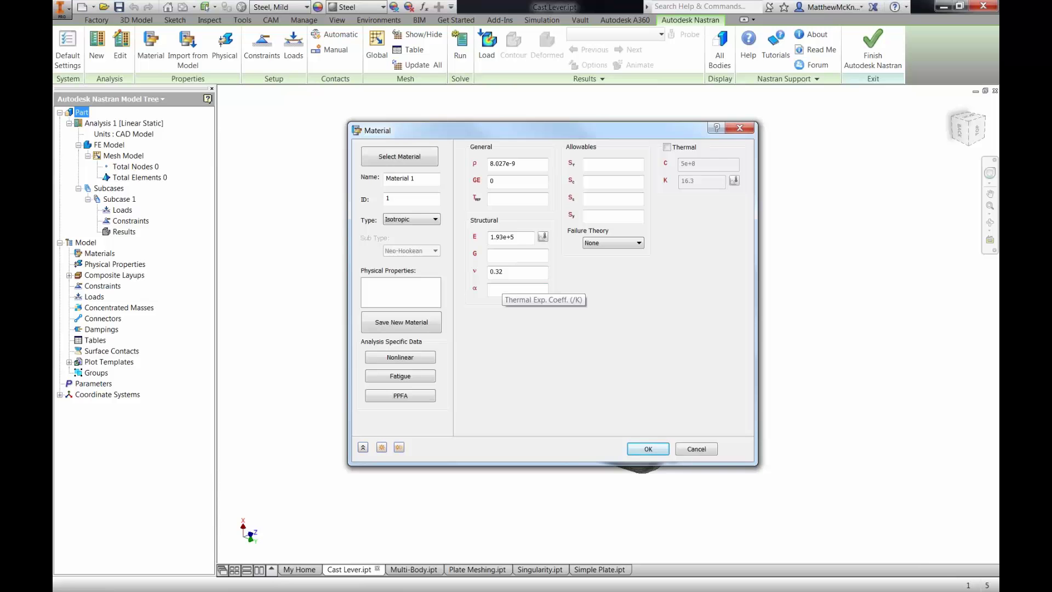
click(385, 157)
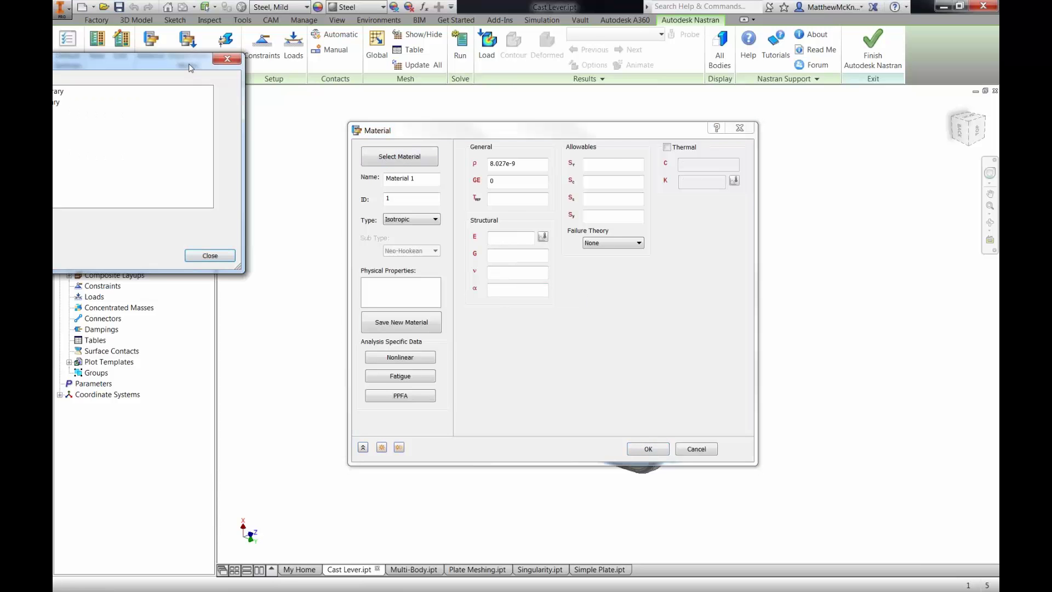
drag(473, 135, 659, 190)
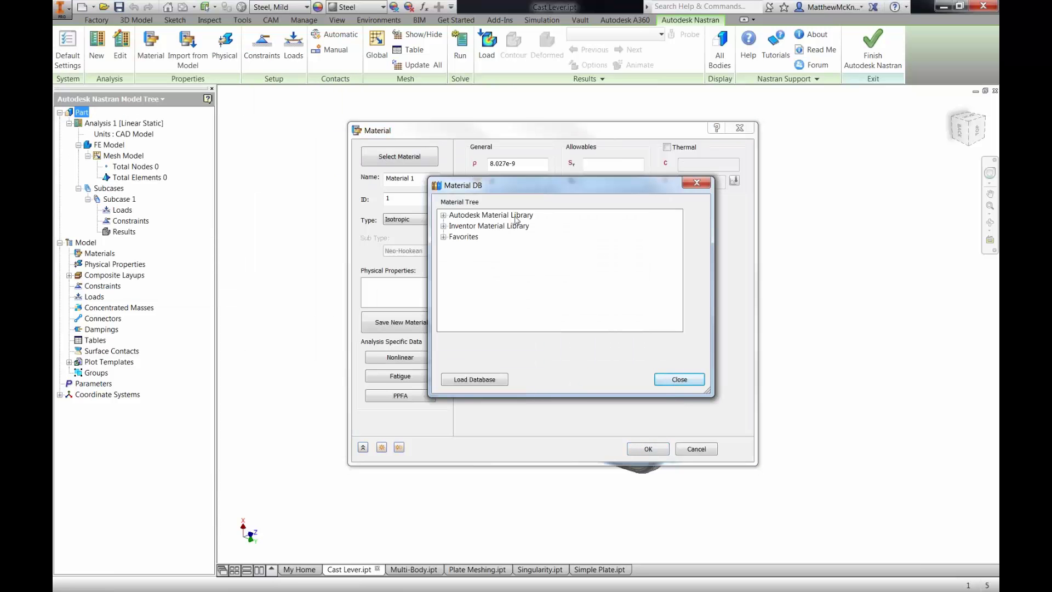
click(444, 216)
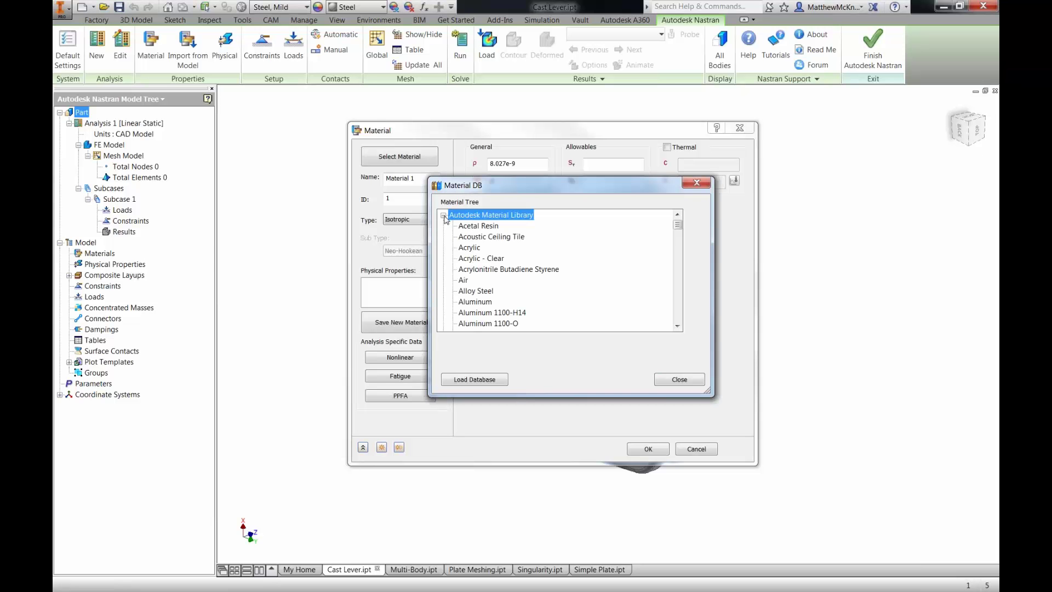
mouse_move(679, 226)
mouse_down()
mouse_move(679, 306)
mouse_move(679, 222)
mouse_up()
double_click(496, 324)
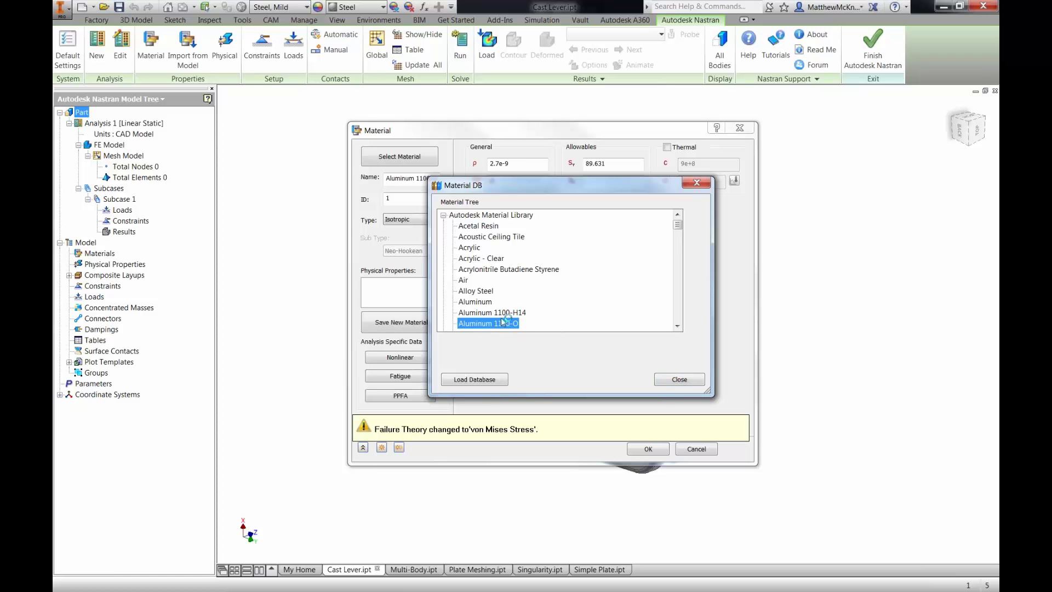
click(674, 388)
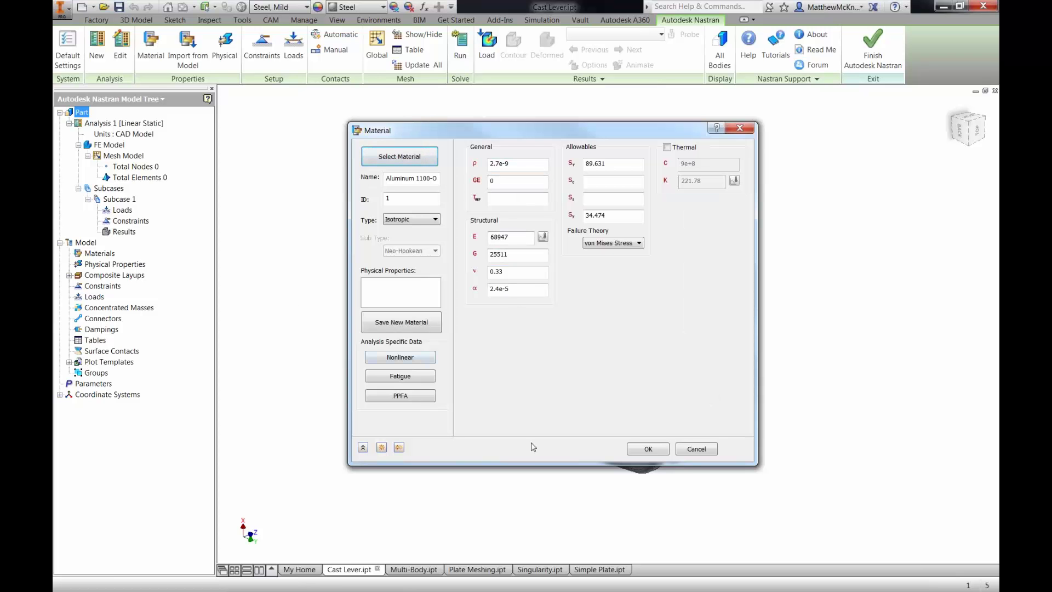
click(650, 451)
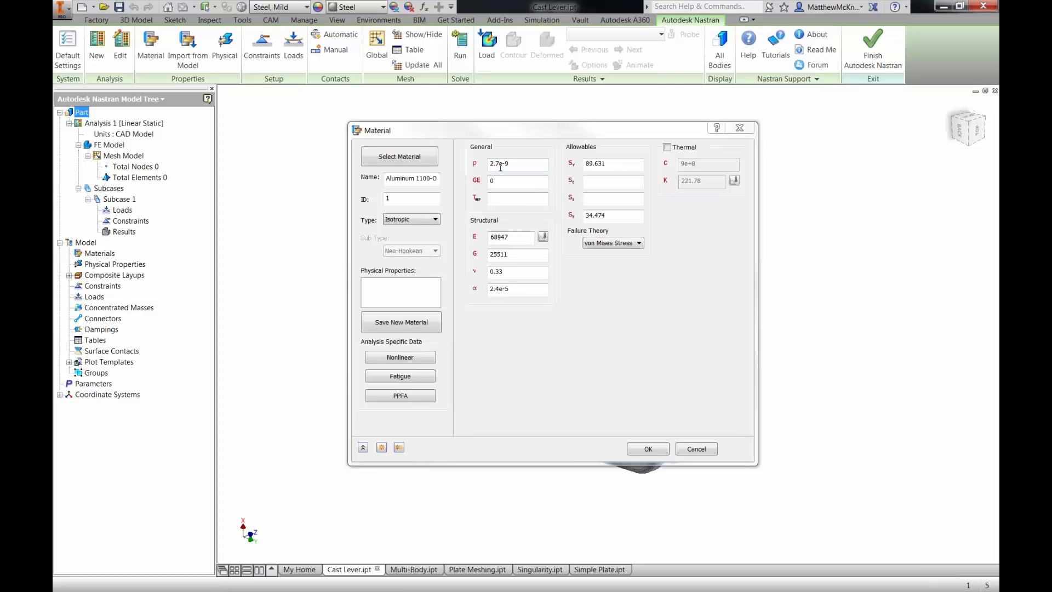
click(526, 181)
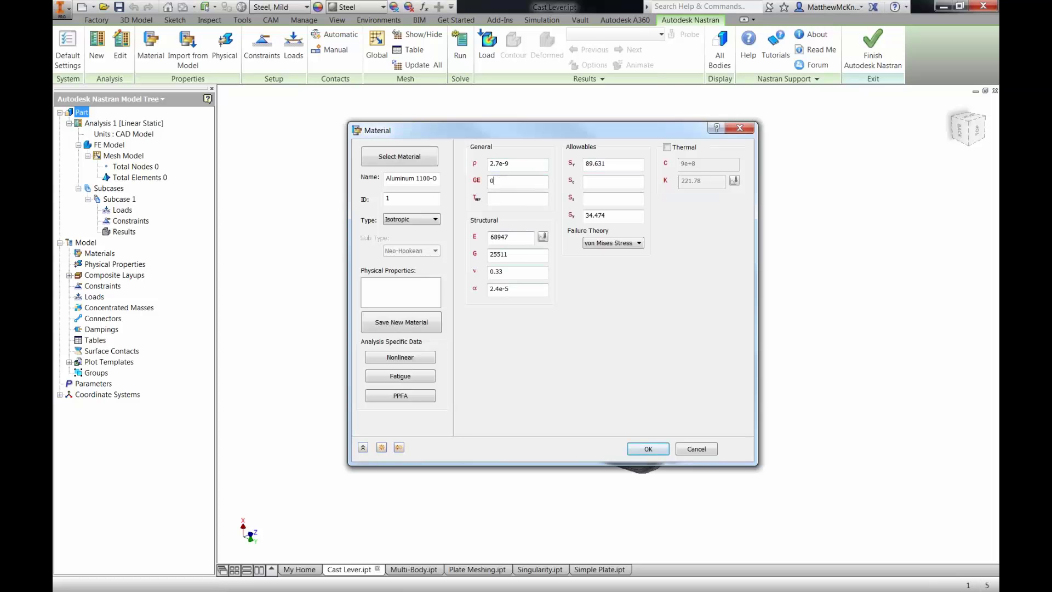
click(654, 447)
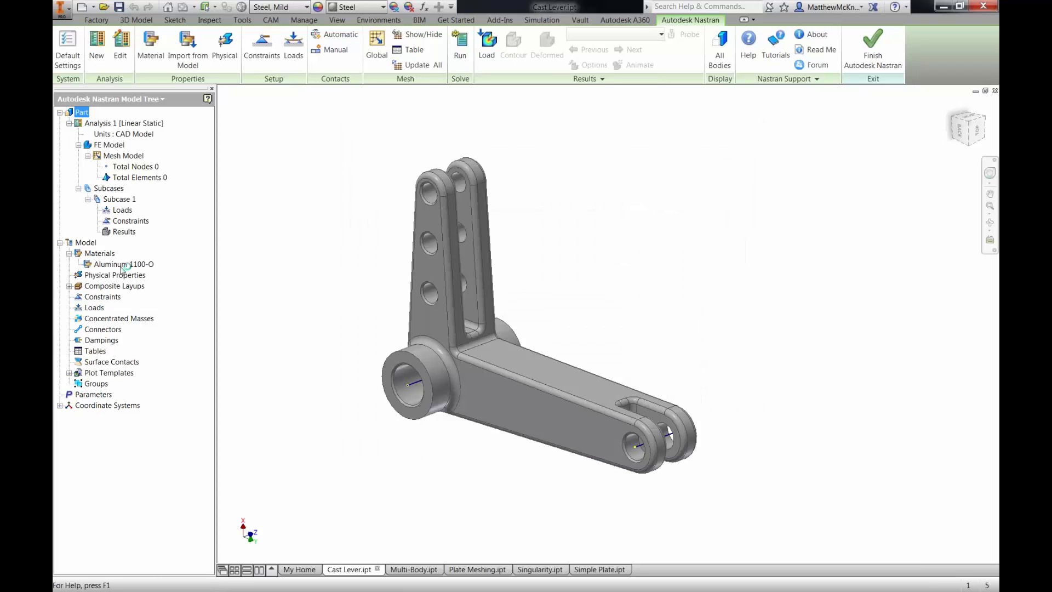
click(111, 265)
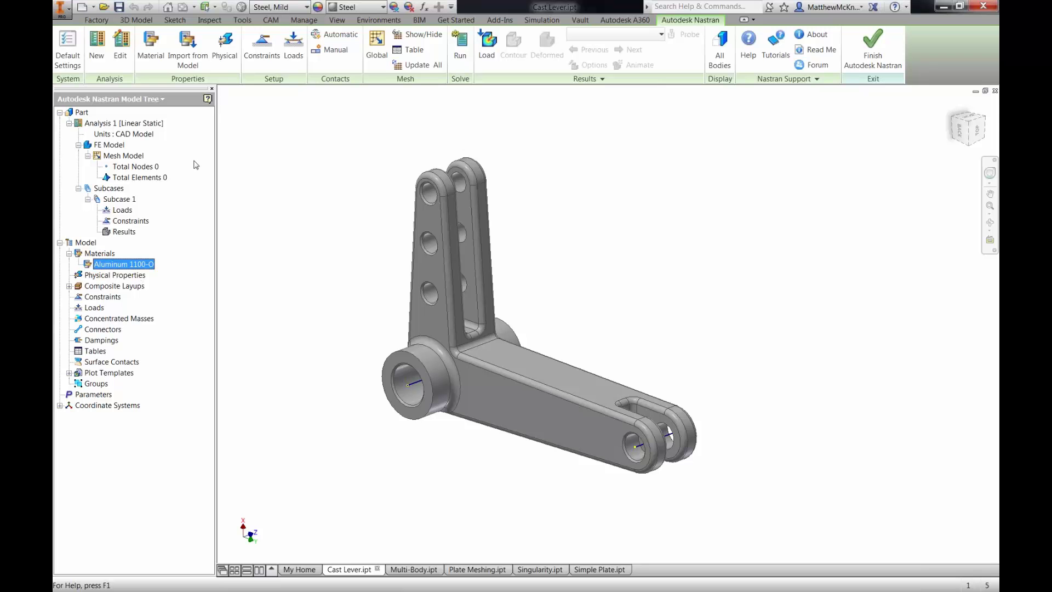
Step: Create a new physical property of type Solid Elements using the Aluminum 1100-O material and added to the FE model
right_click(133, 277)
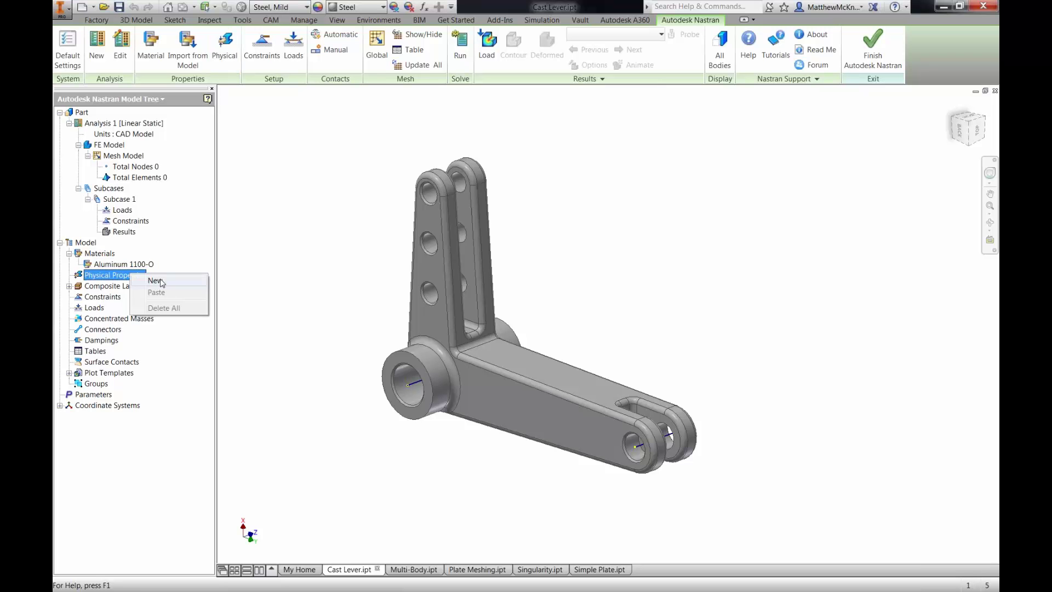
click(155, 281)
drag(104, 134, 303, 126)
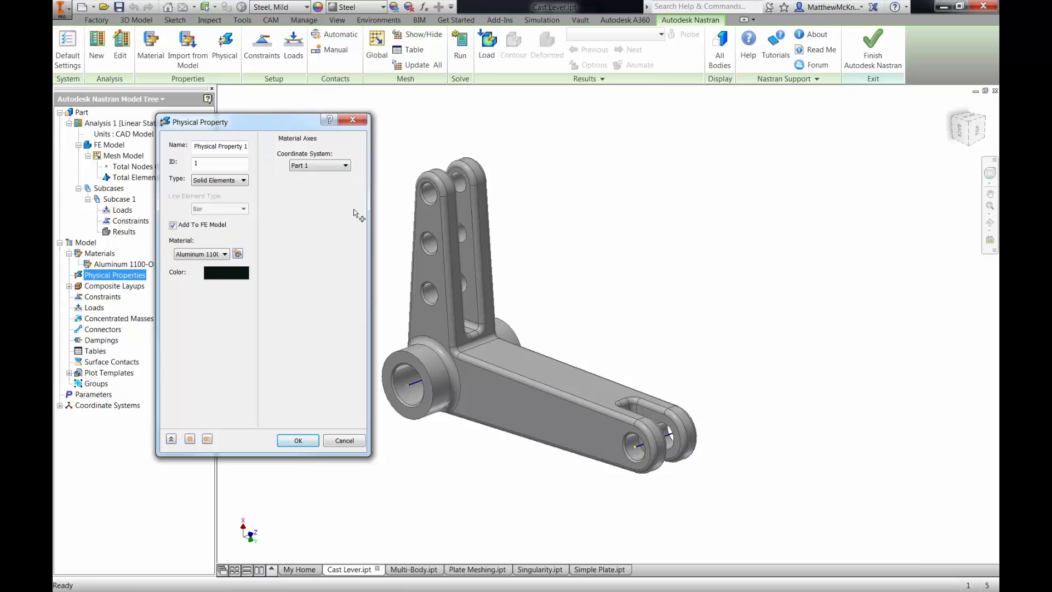
click(231, 185)
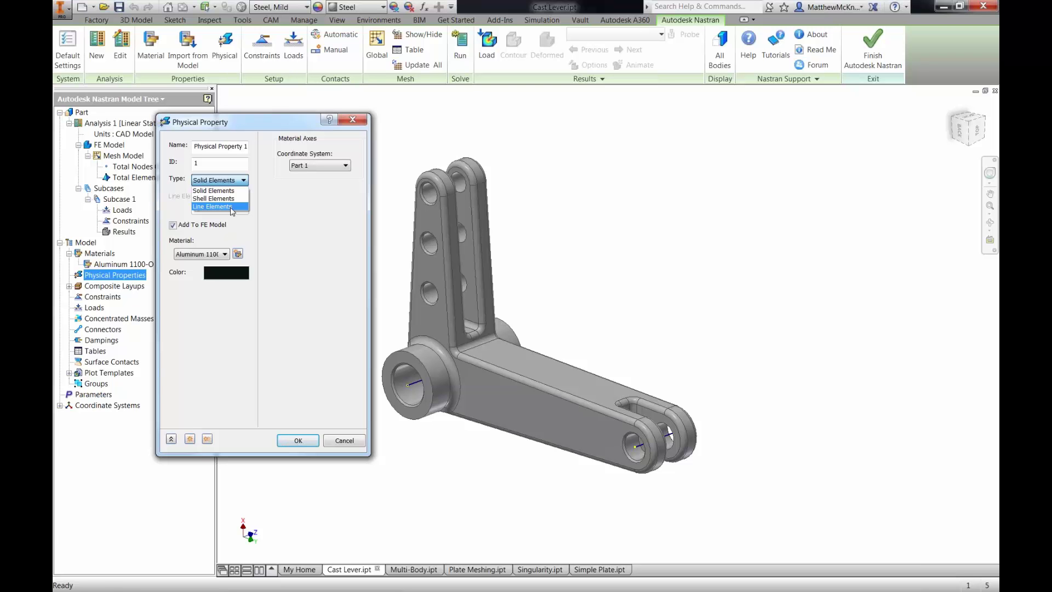
click(282, 213)
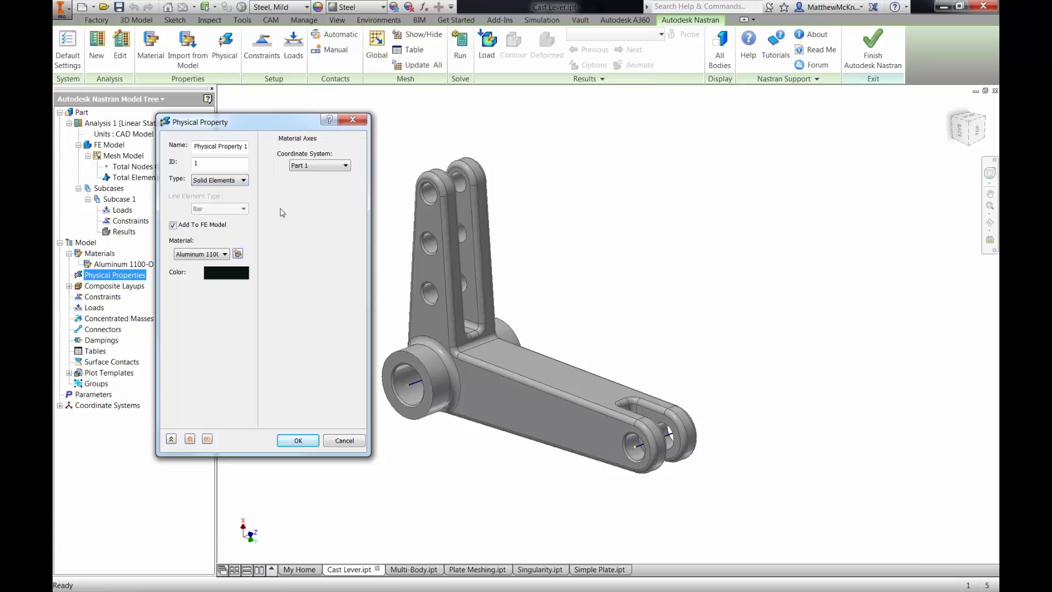
click(214, 254)
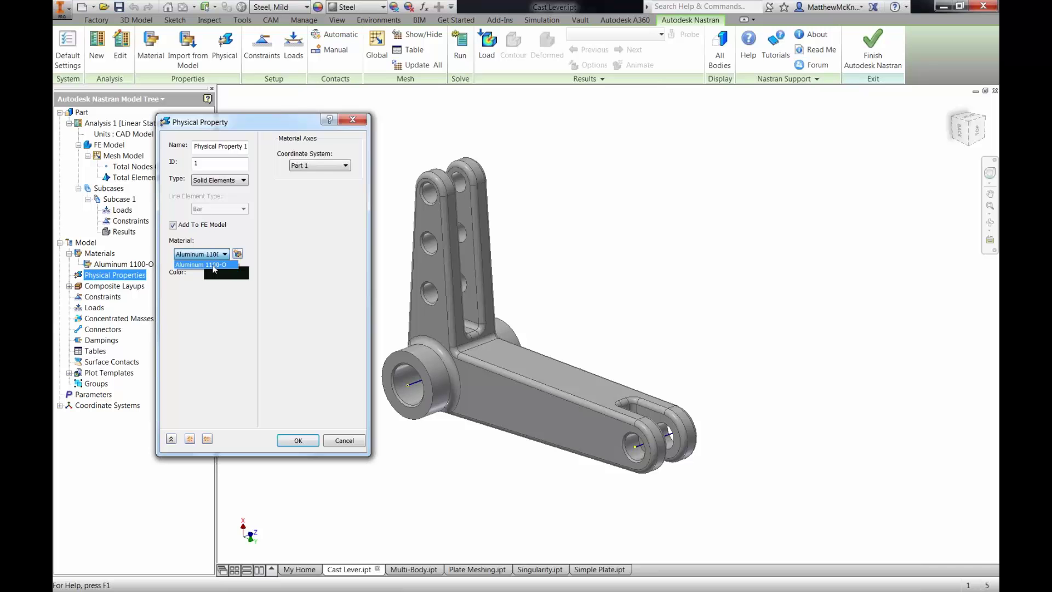
click(214, 265)
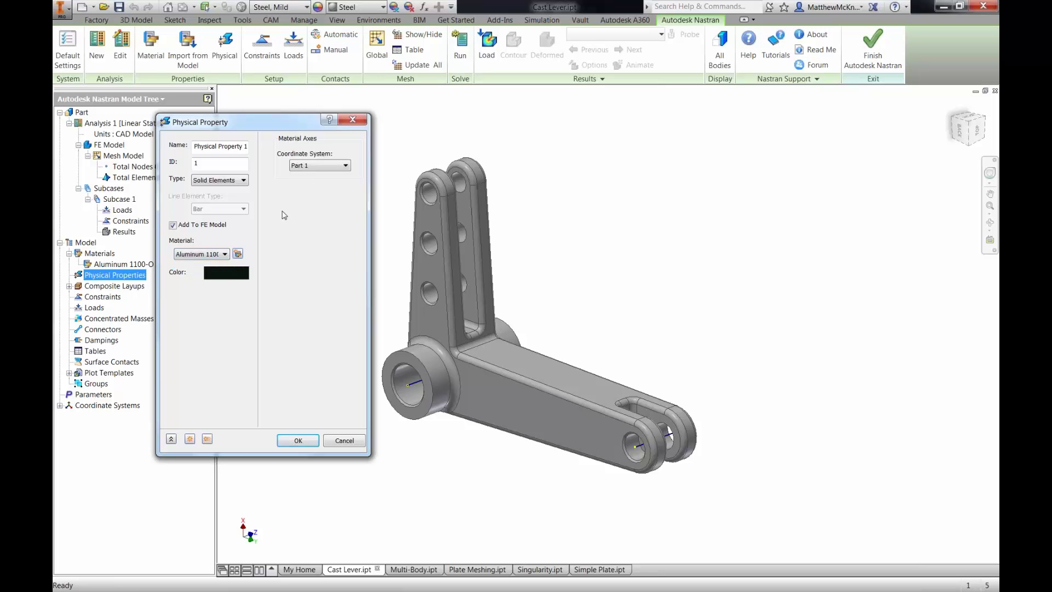
click(301, 440)
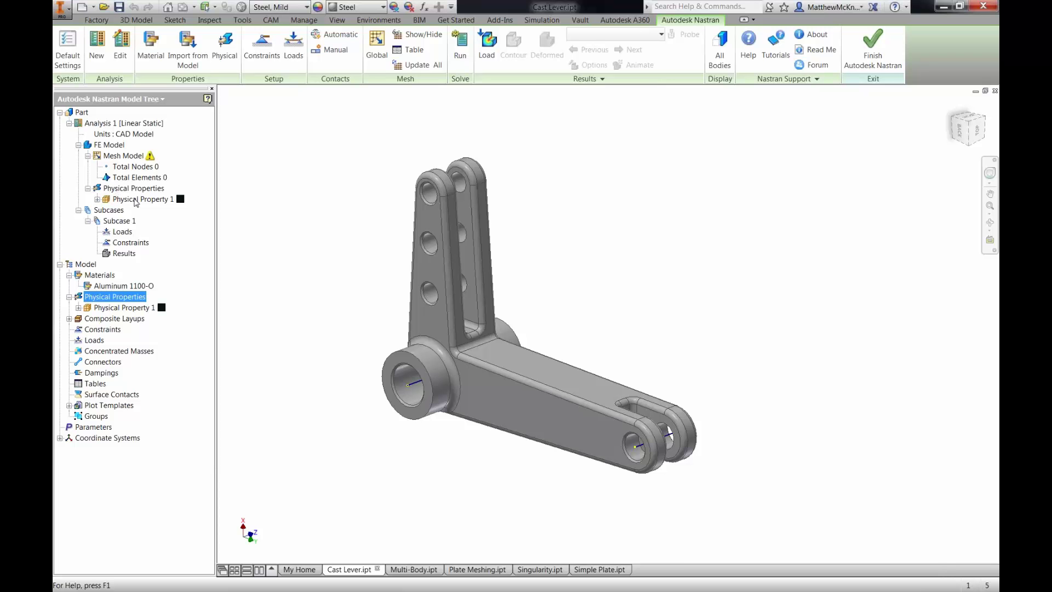
Step: Expand Physical Property 1 under the FE Model to check which material is assigned to it
click(97, 199)
click(129, 209)
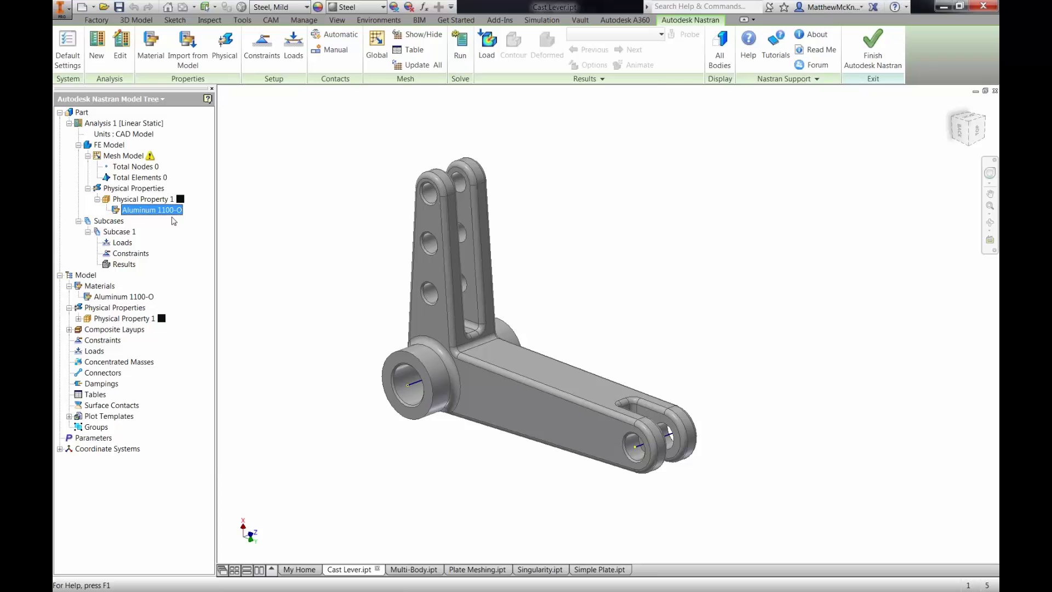
click(131, 201)
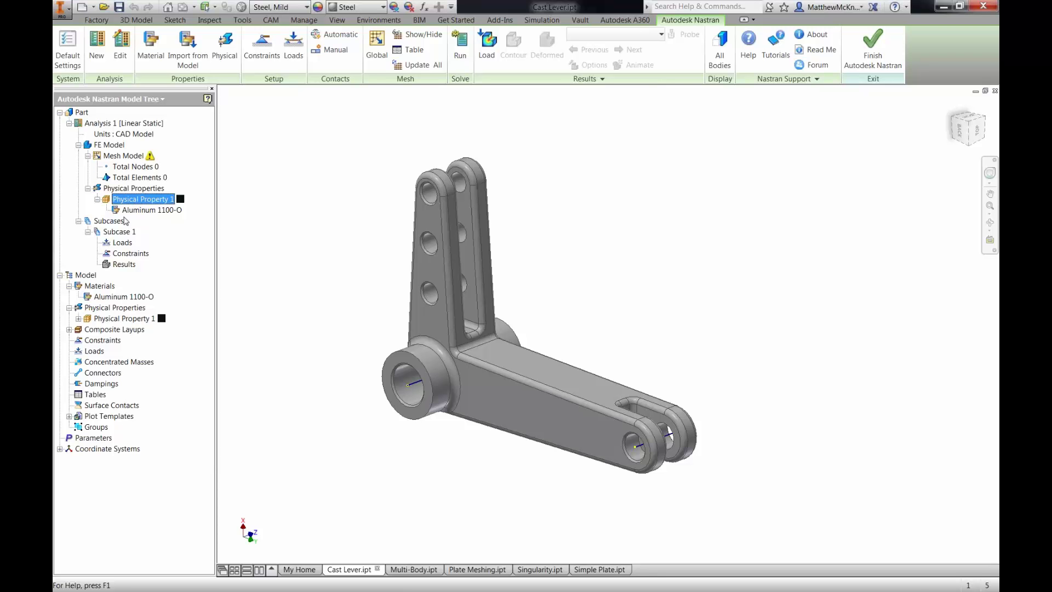
Step: Add a fixed structural constraint to the inner face of the lever's large hub bore for Subcase 1
key(F2)
drag(353, 199, 365, 194)
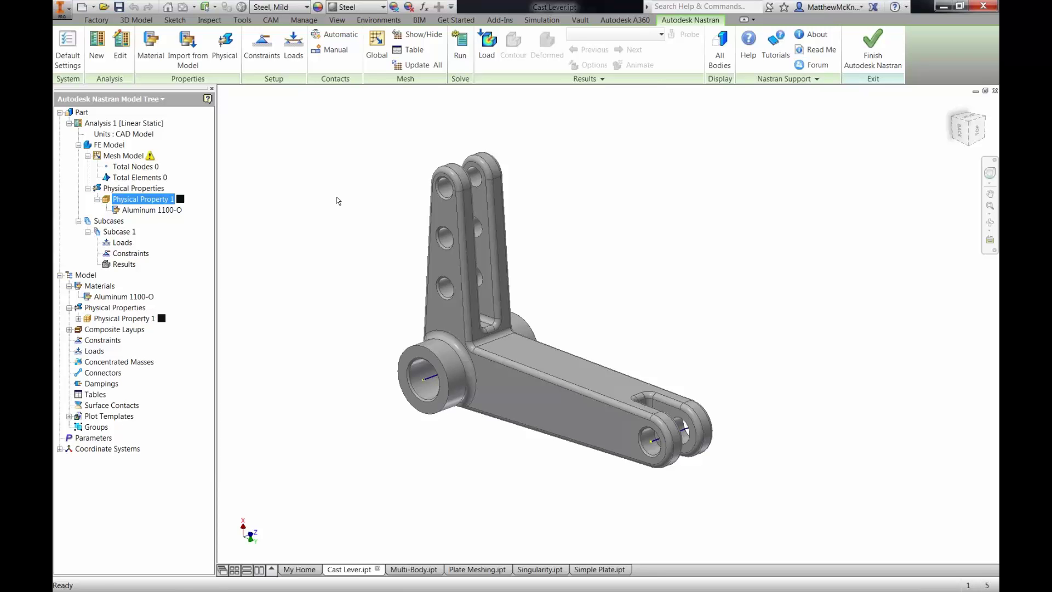
click(262, 47)
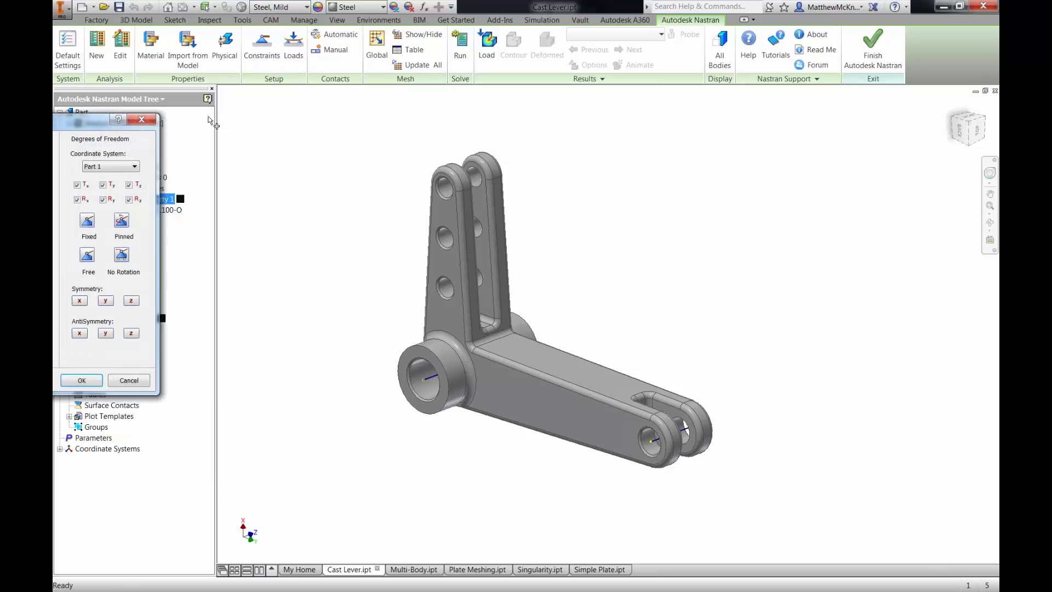
drag(82, 129, 295, 135)
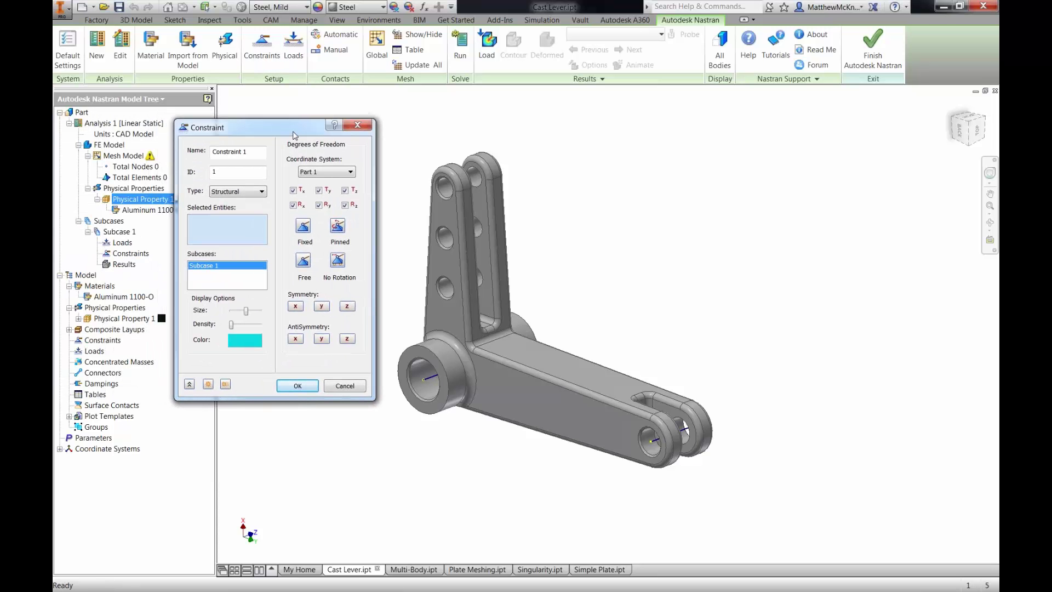
click(429, 389)
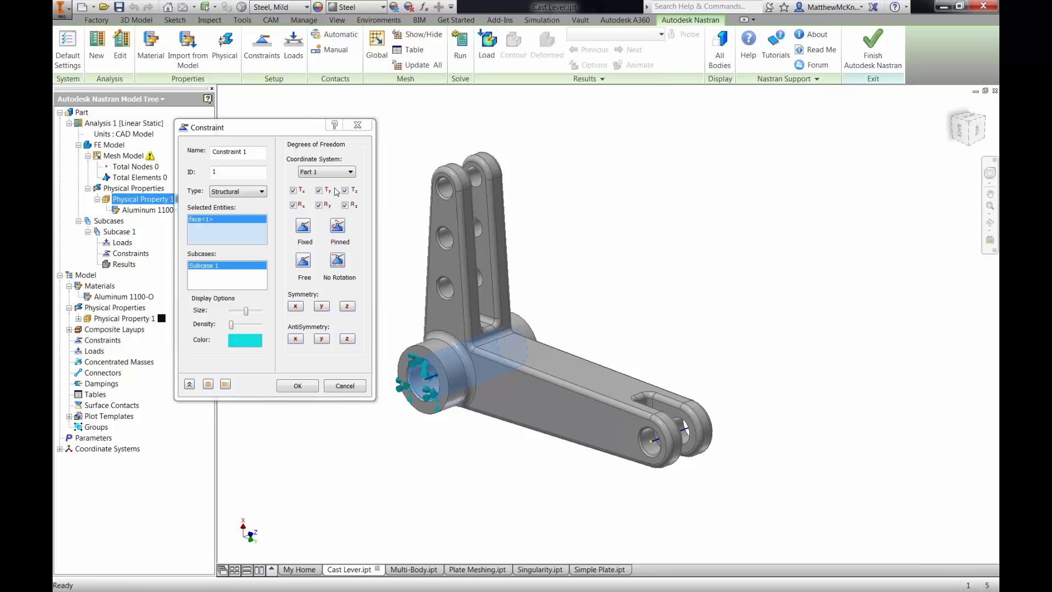
click(304, 225)
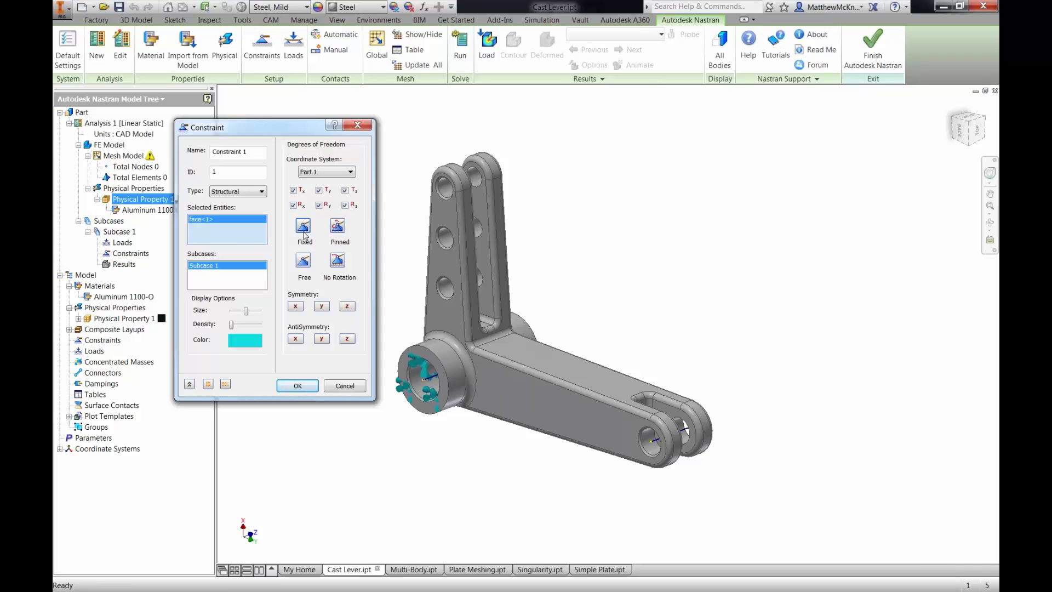
click(300, 386)
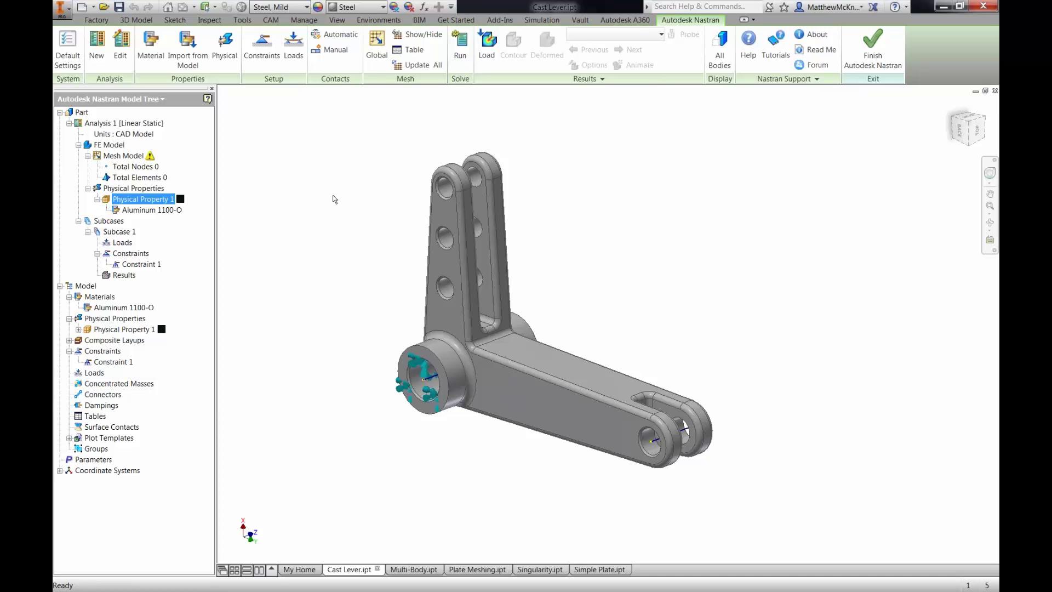
Step: Create a force load on the uppermost hole faces of both upright fork arms, with an Fy component of -1000 N
click(292, 48)
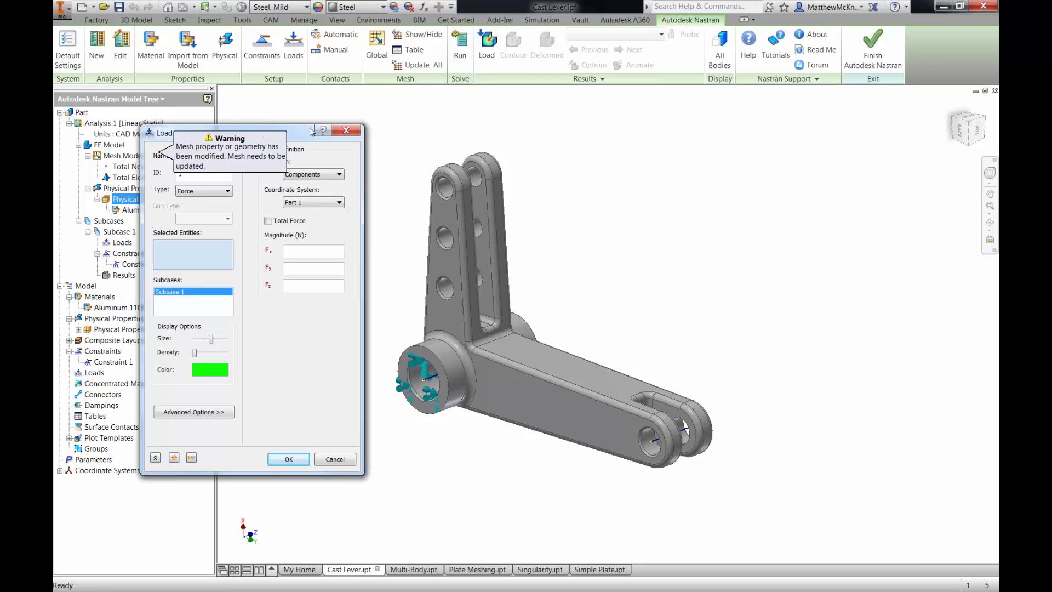
drag(295, 133, 275, 107)
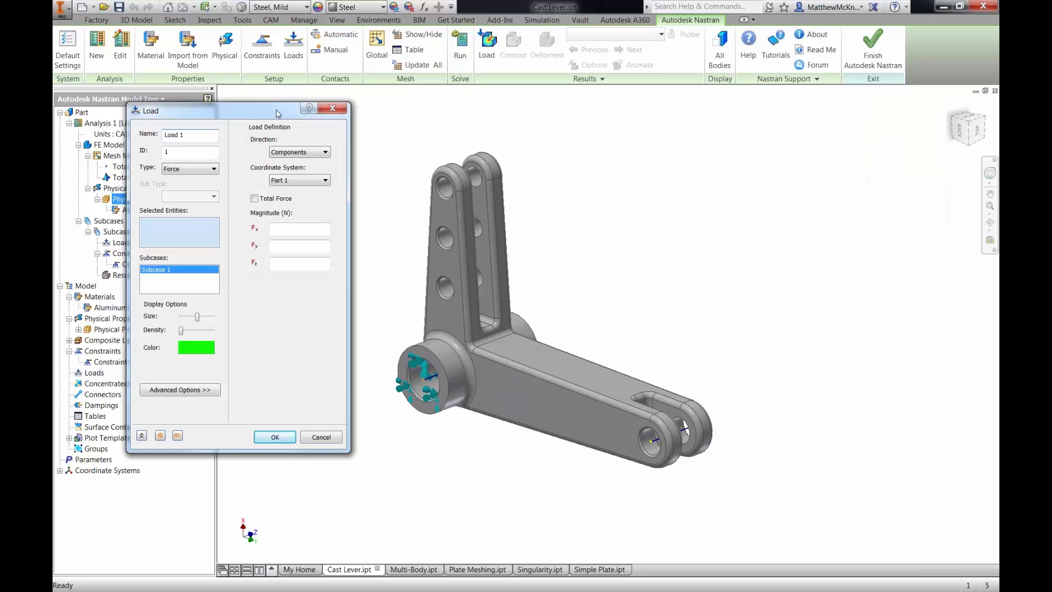
click(444, 187)
click(477, 181)
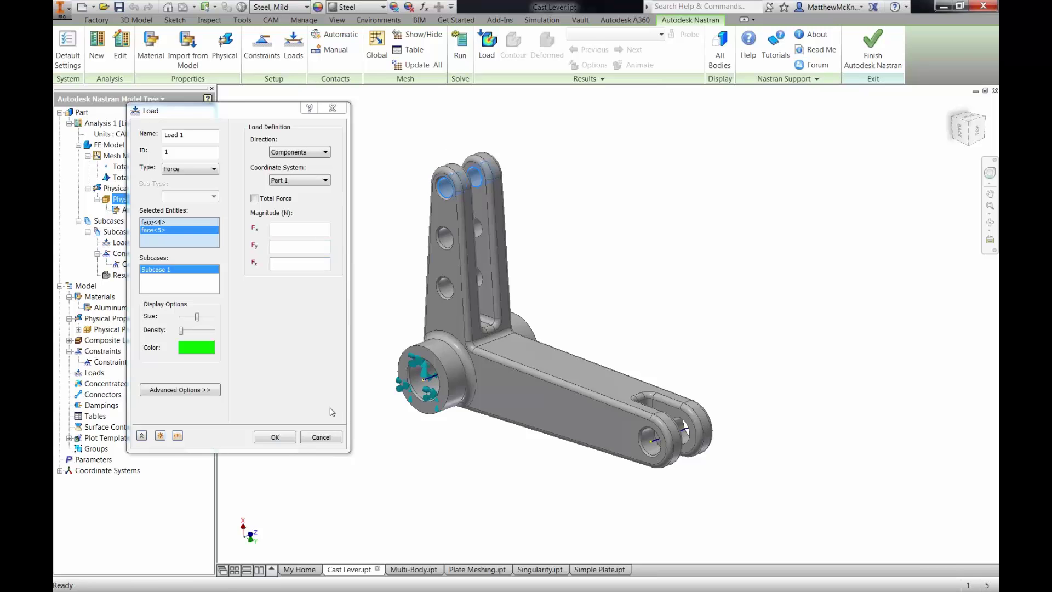
click(299, 263)
click(284, 250)
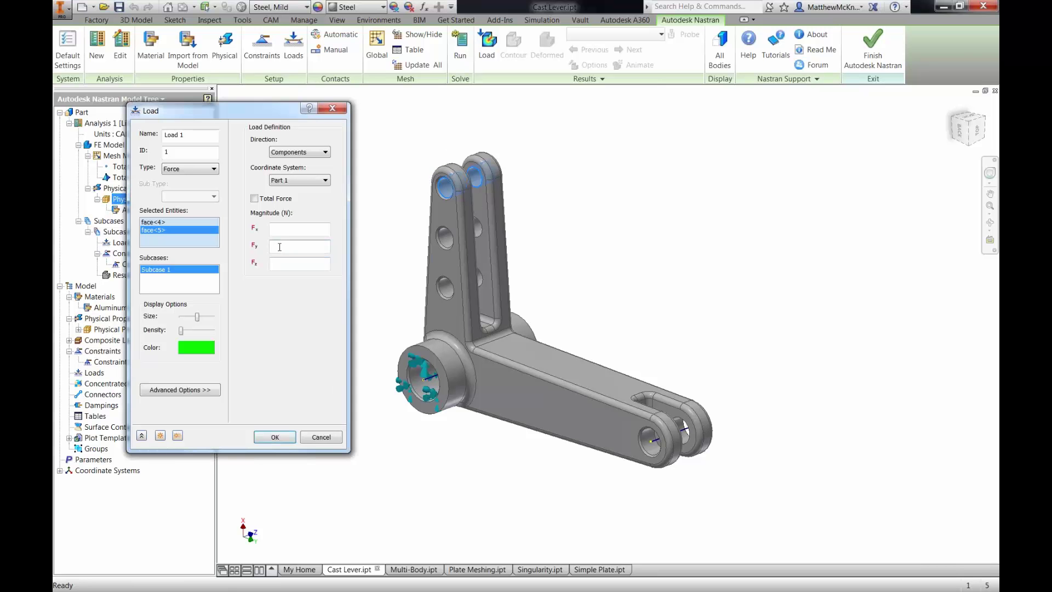
text(-1000)
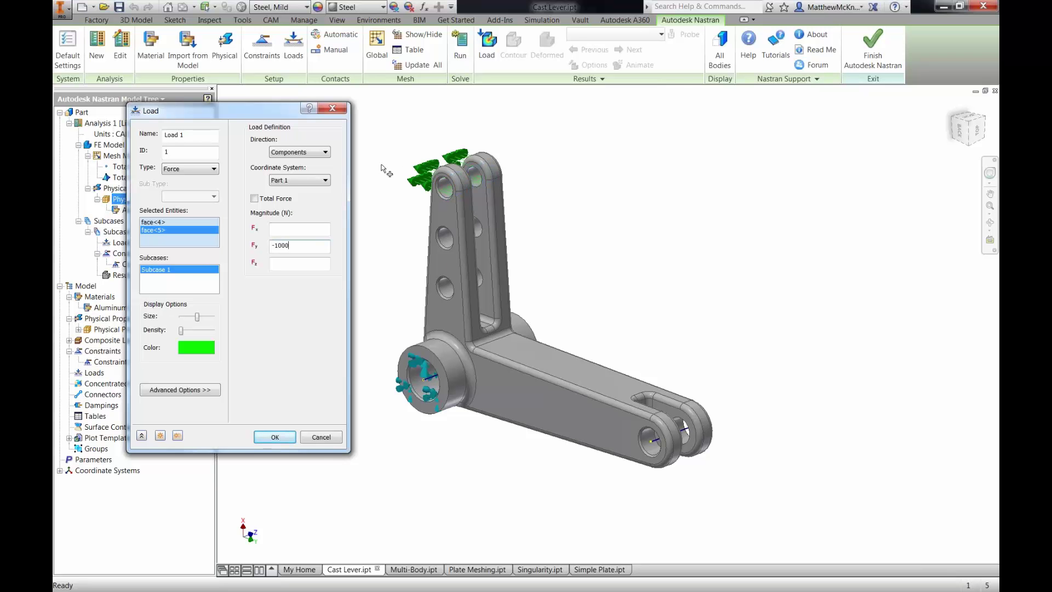
Step: Treat the -1000 N load as a total force and add it to the model, continuing with another new load
click(255, 199)
click(167, 224)
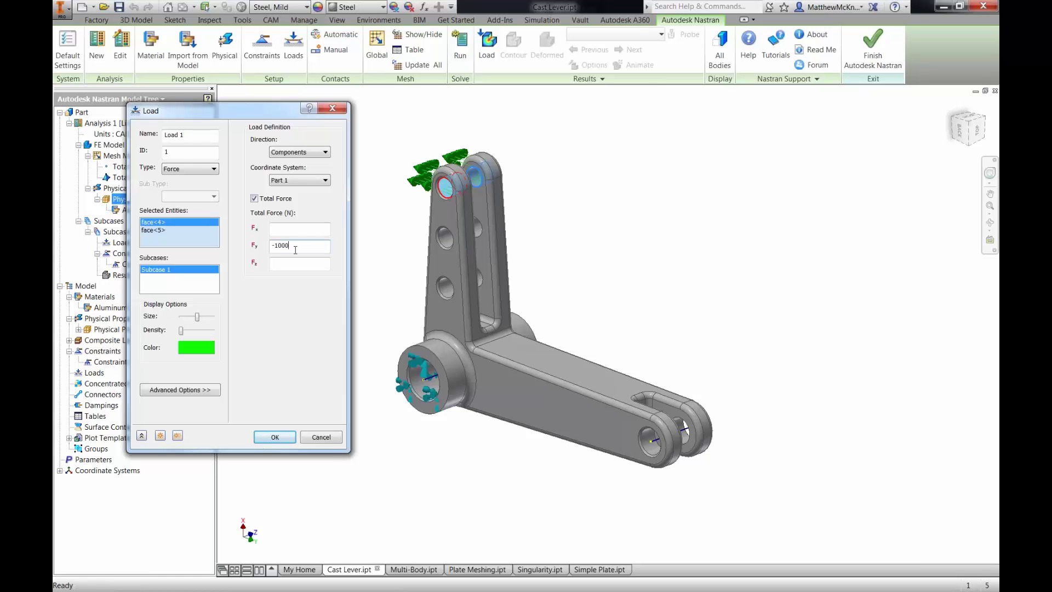
drag(267, 114, 291, 113)
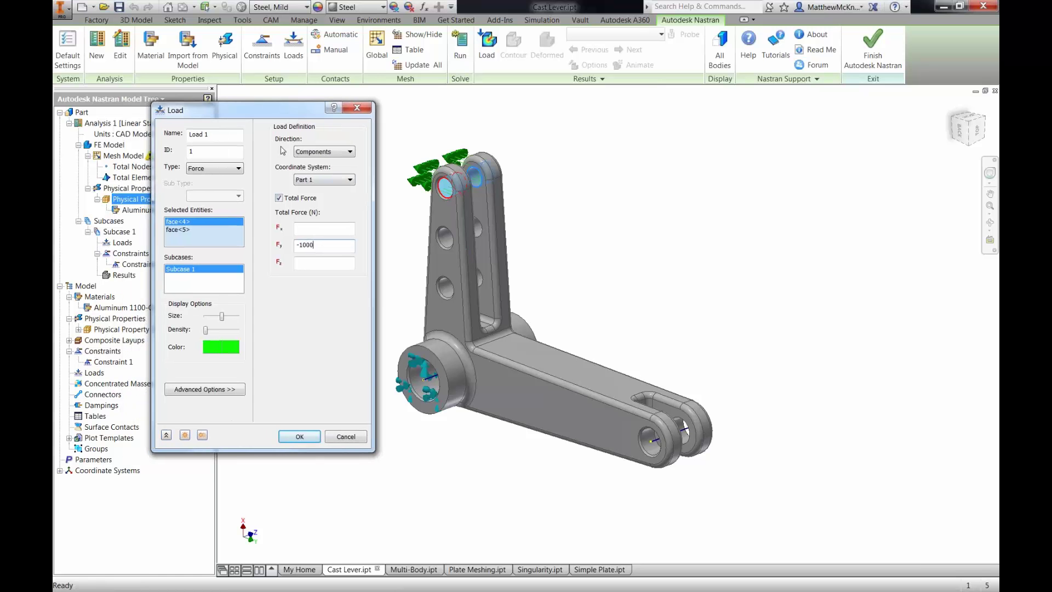
click(185, 436)
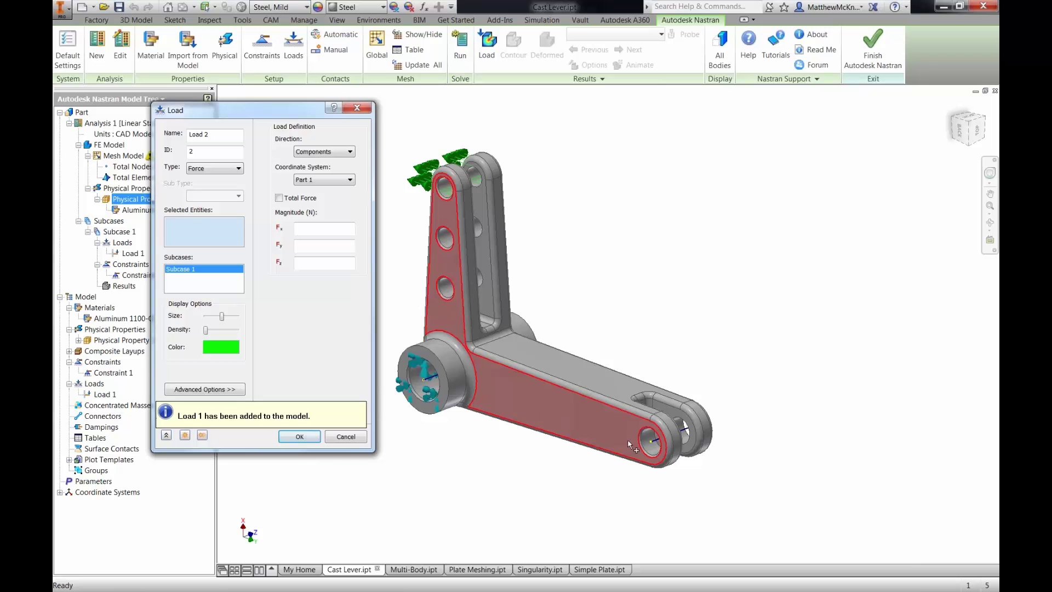
Step: Apply a total force with Fx of -687.5 N to both hole faces at the forked end of the horizontal arm
click(654, 451)
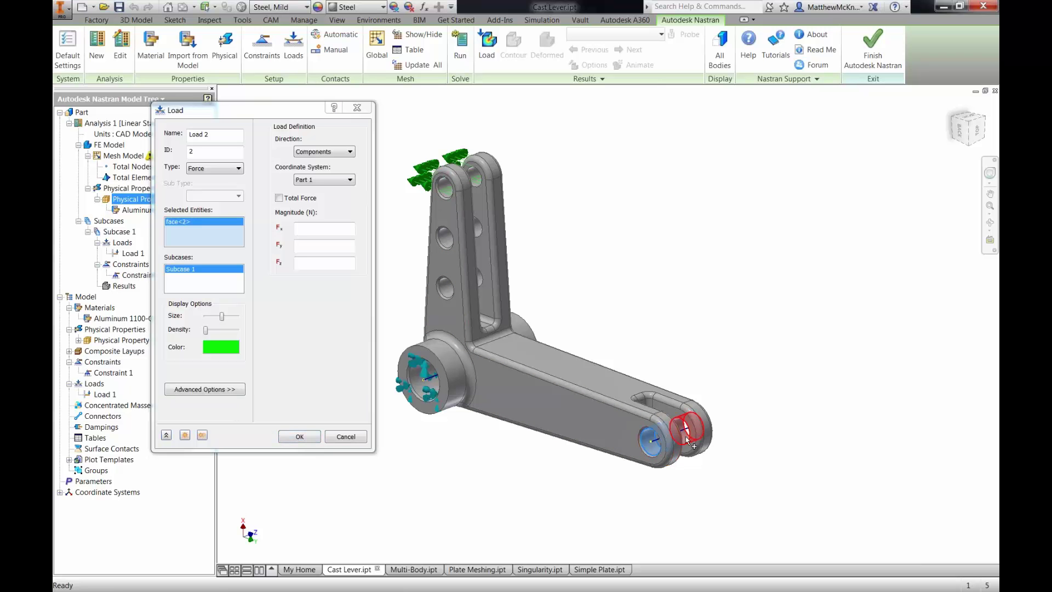
click(681, 435)
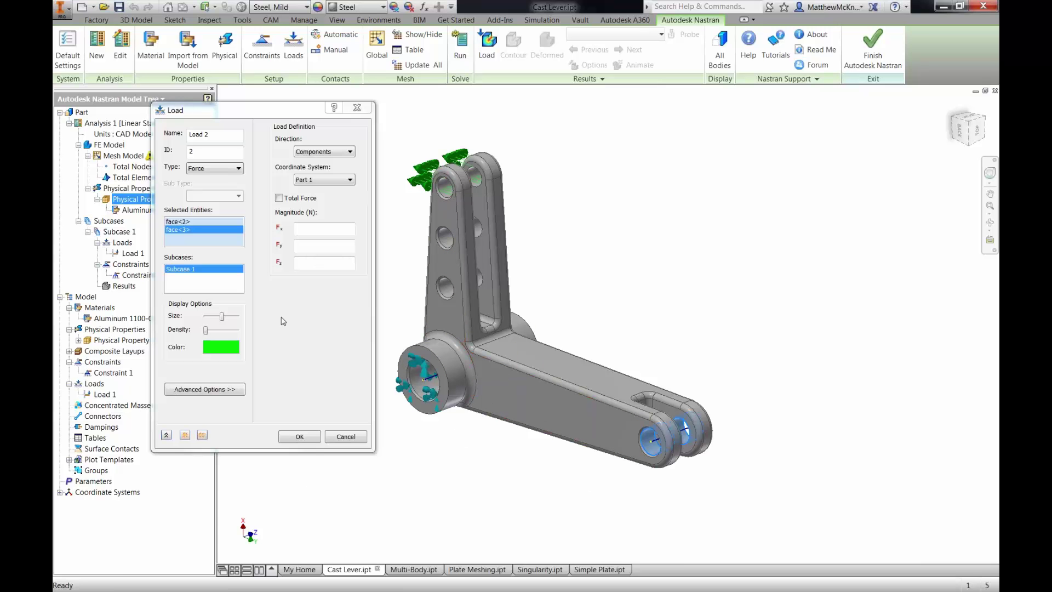
click(306, 228)
text(-)
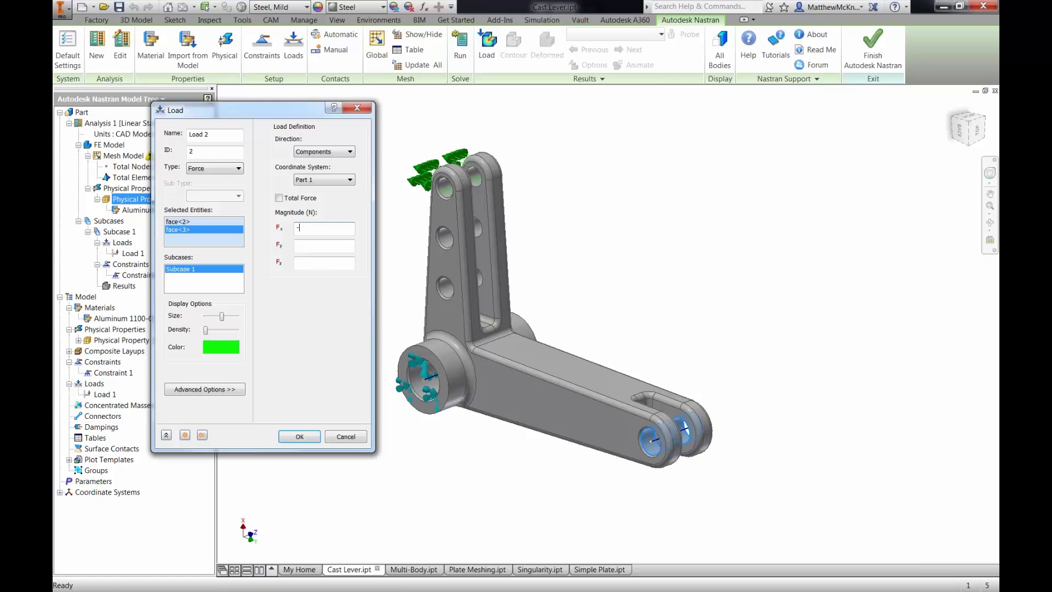
text(687.5)
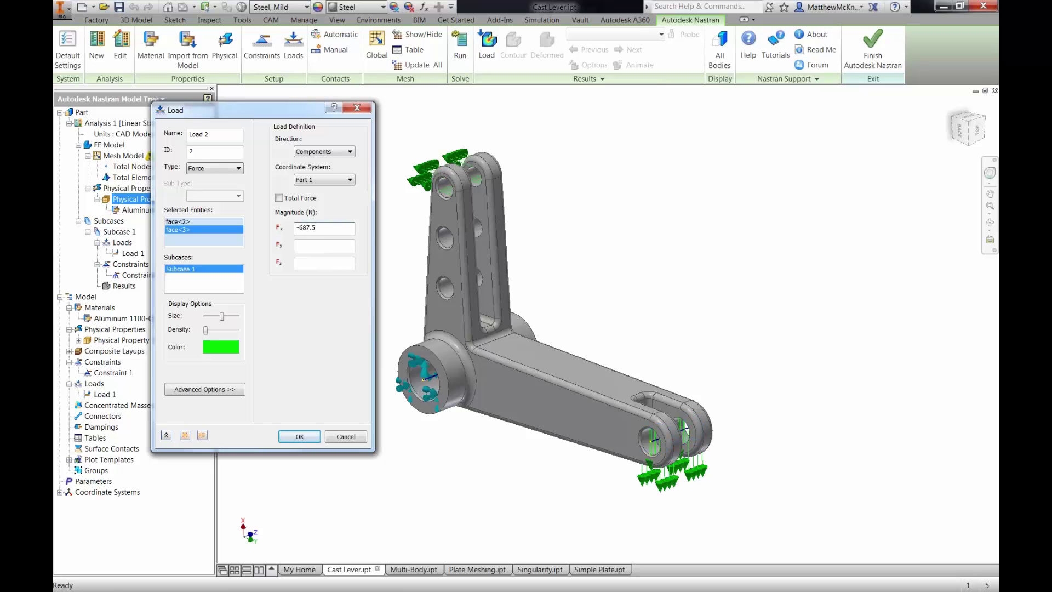
drag(317, 228, 290, 229)
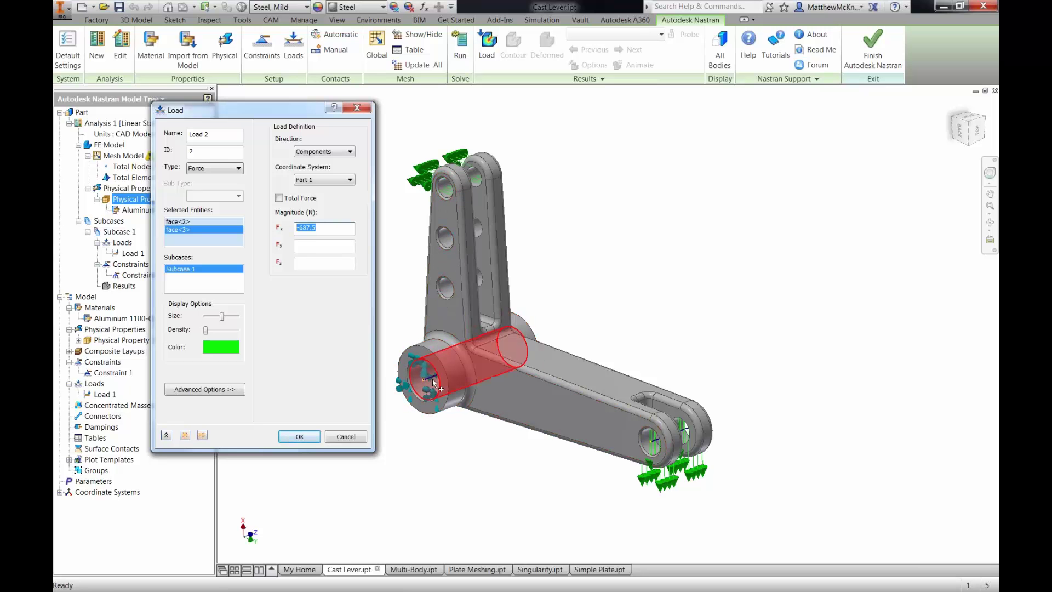
click(279, 198)
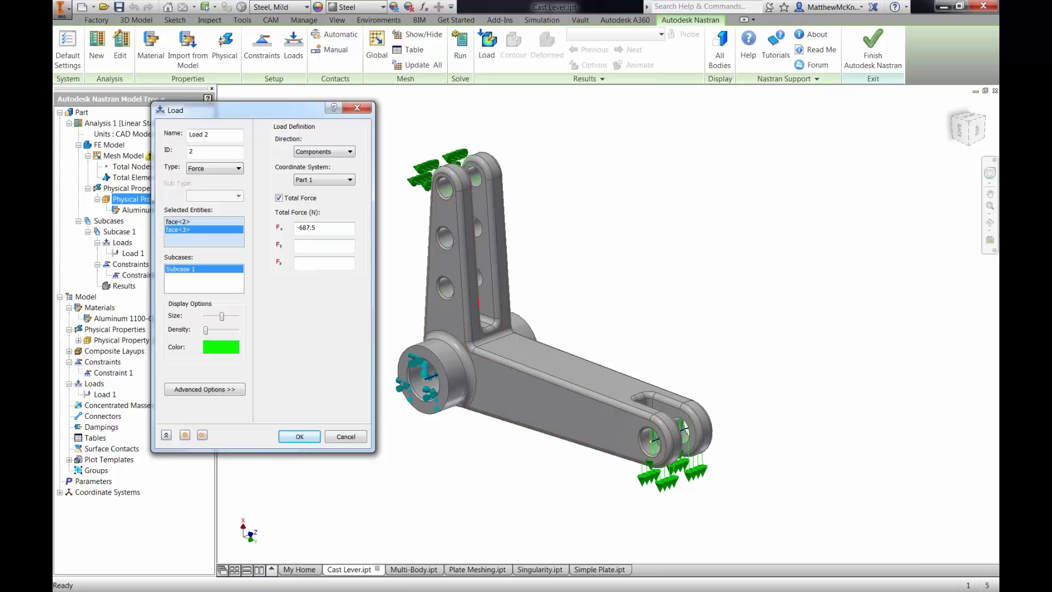
click(300, 437)
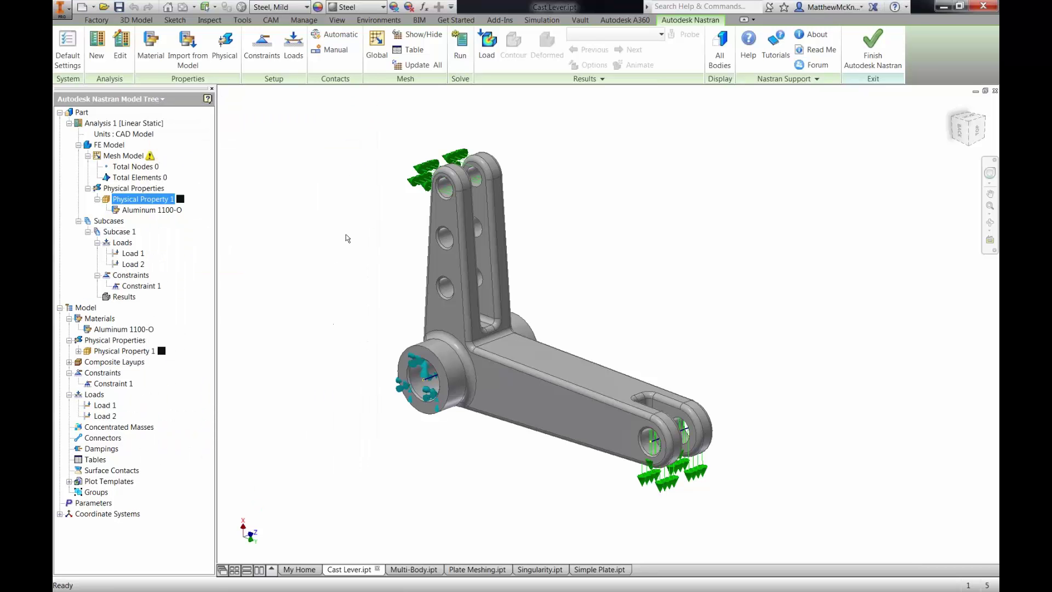
Step: Generate the global mesh with a 4.735 mm element size, parabolic element order and continuous meshing
click(376, 54)
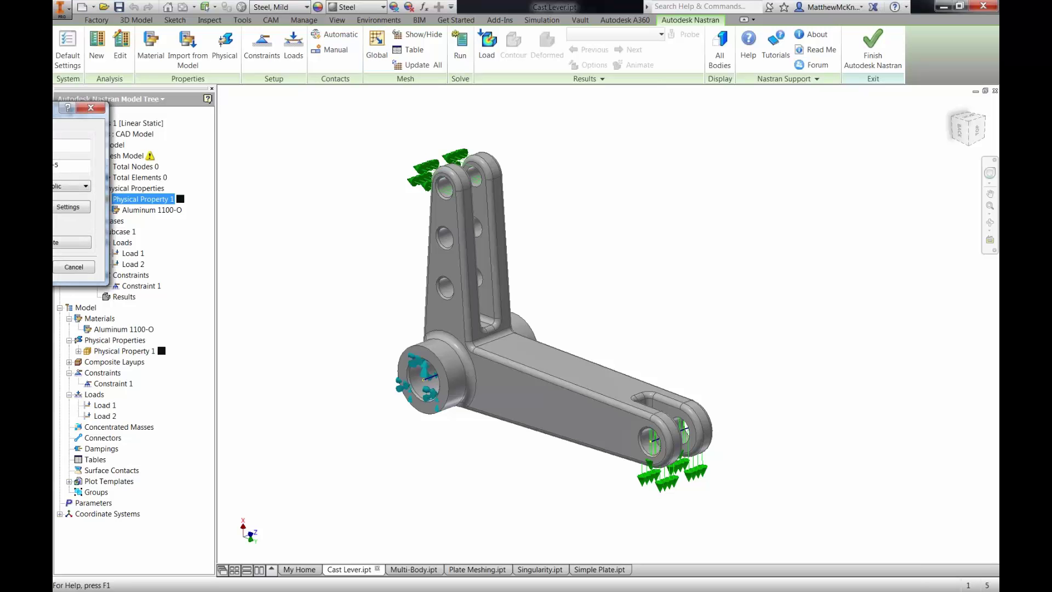
drag(62, 115, 349, 140)
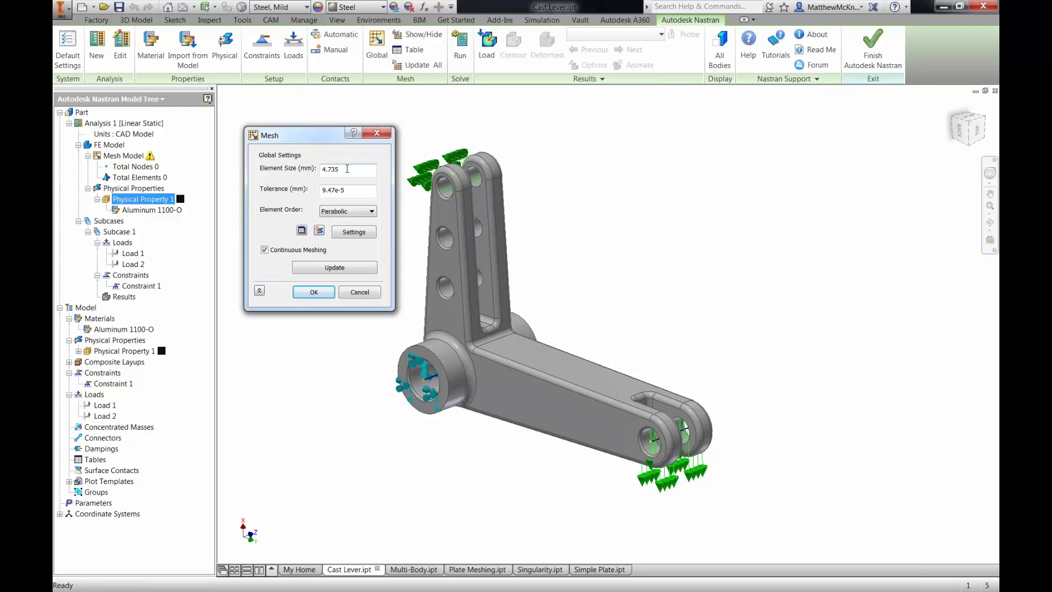
click(315, 291)
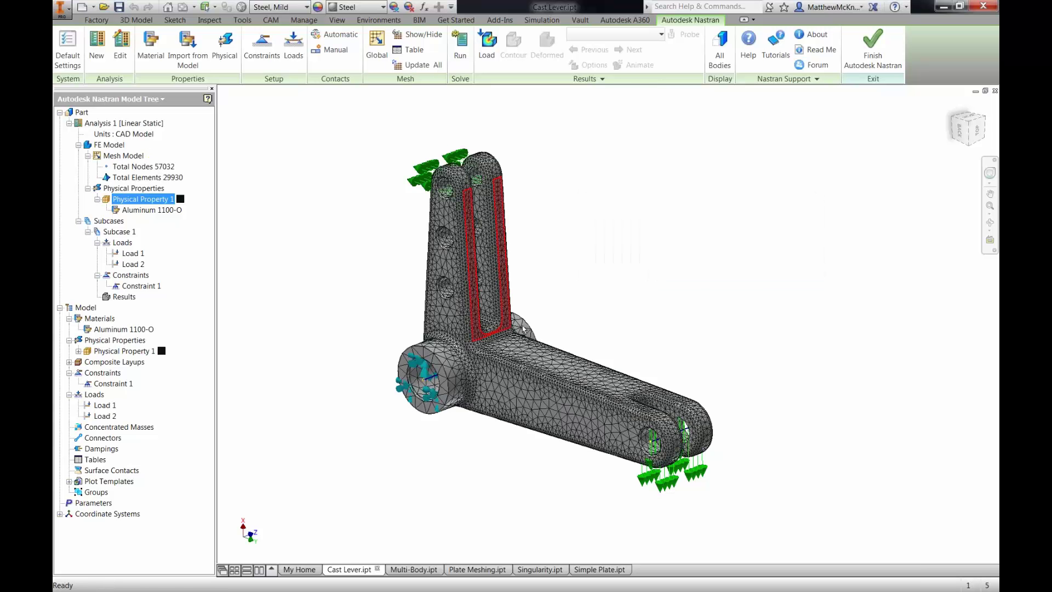
Step: Run the Nastran linear static solution on the meshed lever and dismiss the completion notice
shift+middle_drag(536, 322, 569, 381)
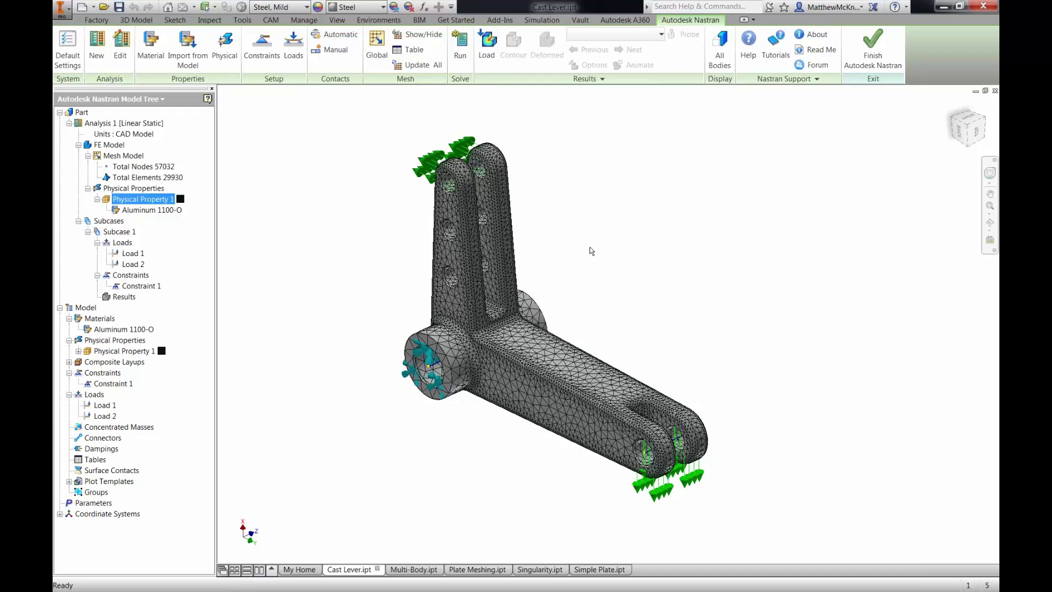
click(466, 52)
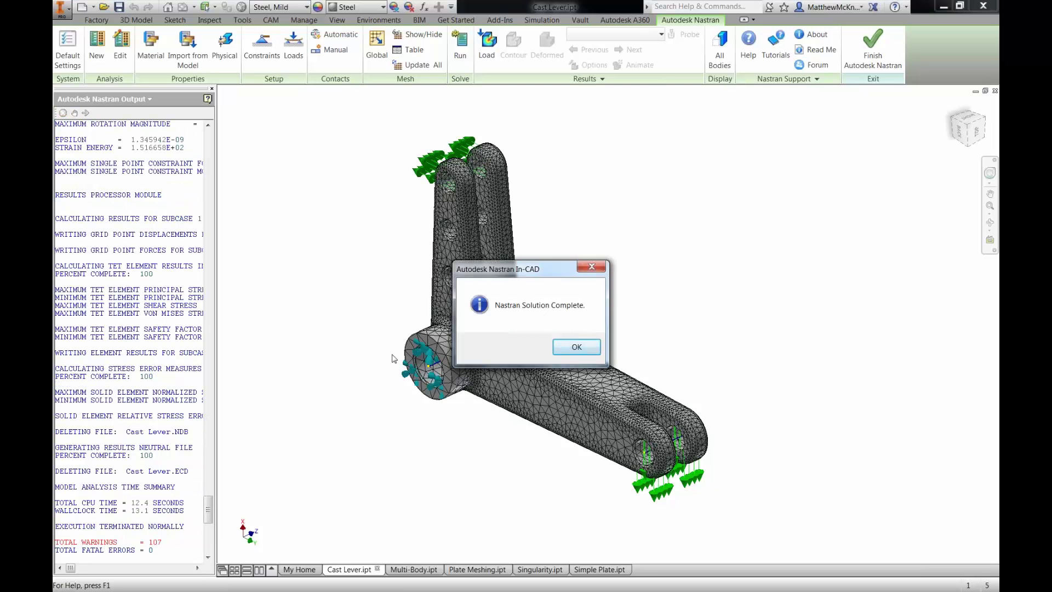
click(576, 347)
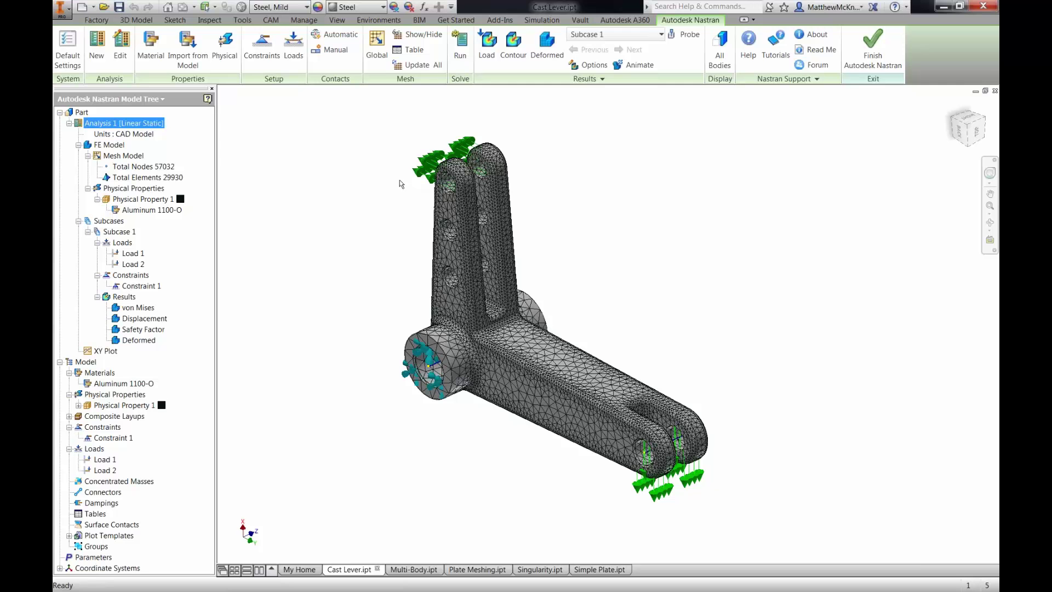
Step: Display the von Mises stress contour result for Subcase 1 on the lever
right_click(146, 312)
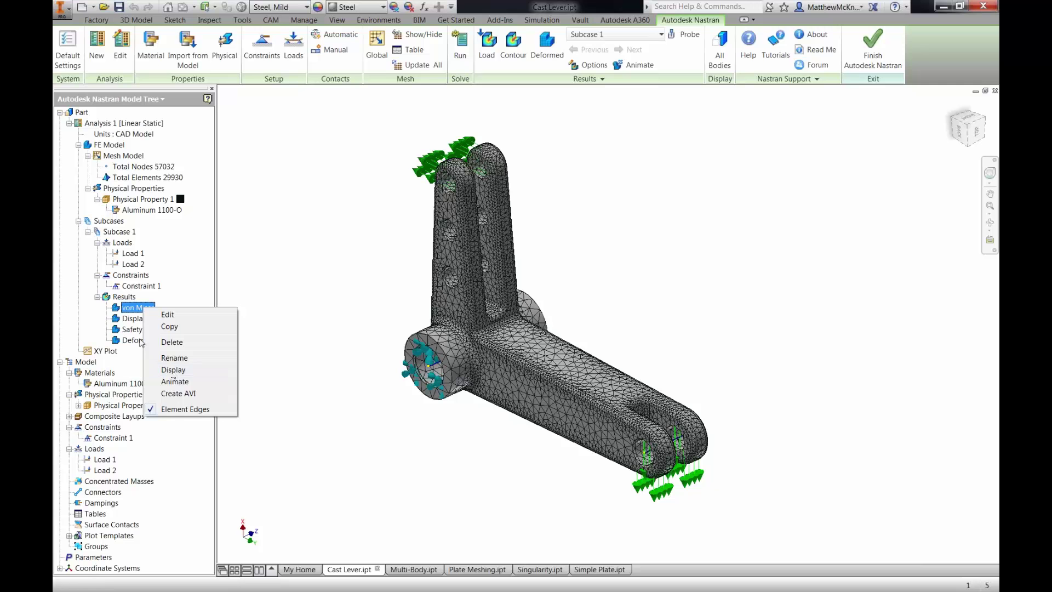
right_click(137, 320)
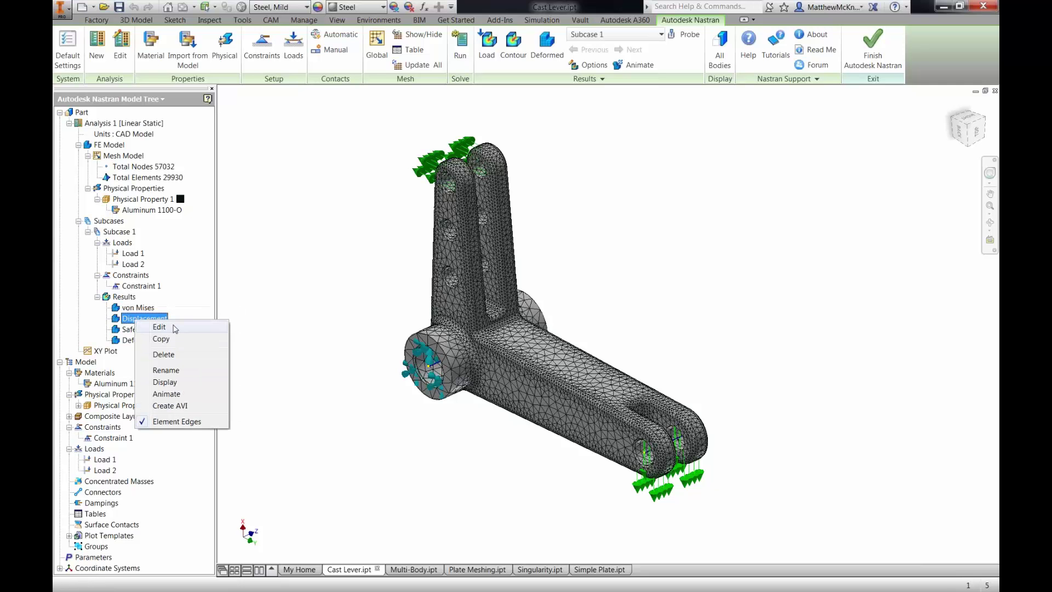
right_click(139, 310)
click(190, 372)
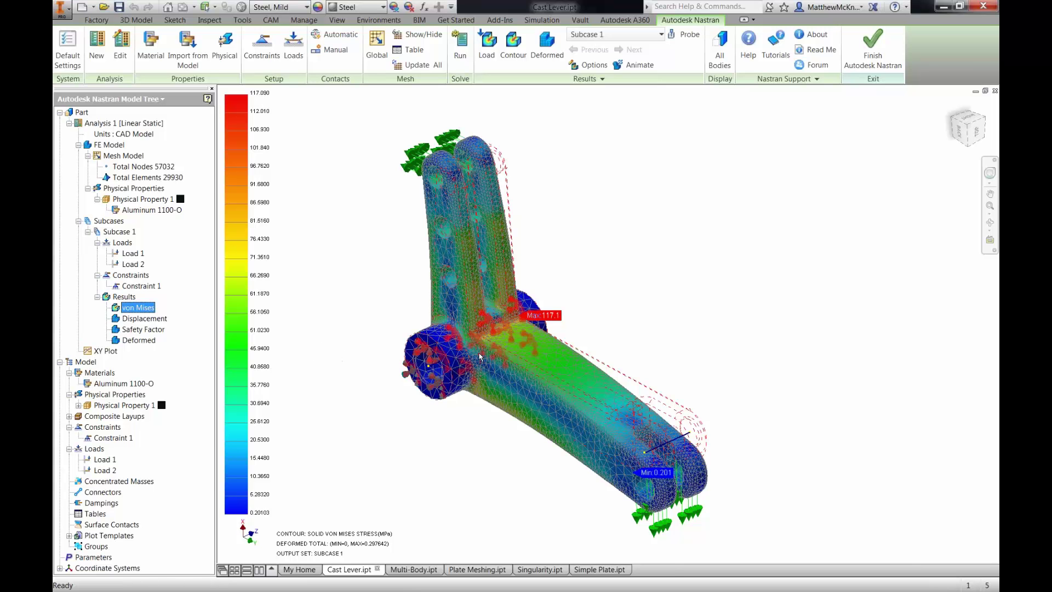
Step: Turn off the element edges on the von Mises stress plot
scroll(501, 345, up, 3)
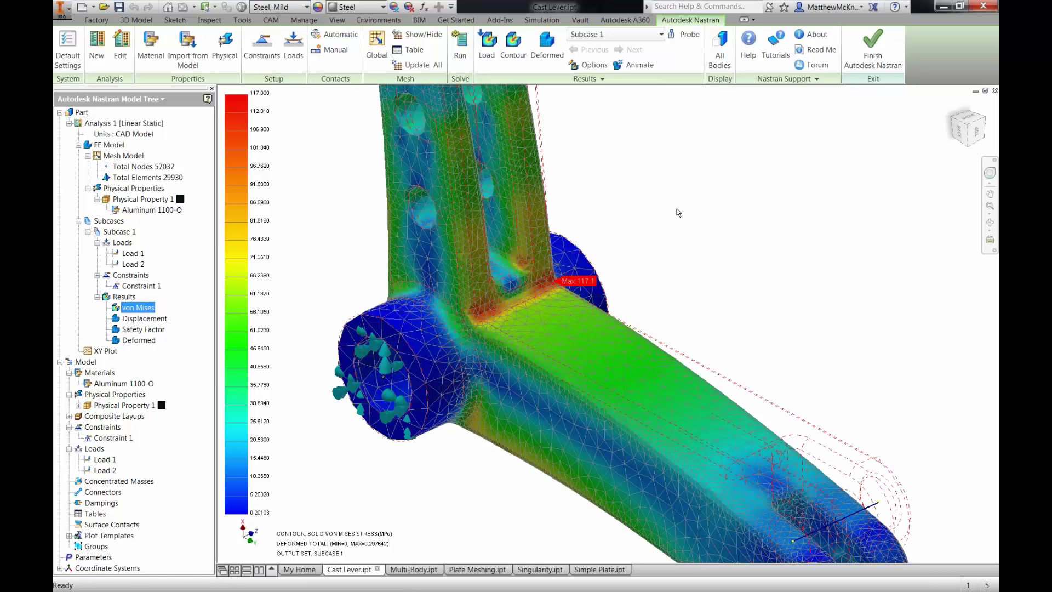
scroll(669, 219, down, 5)
scroll(606, 236, up, 6)
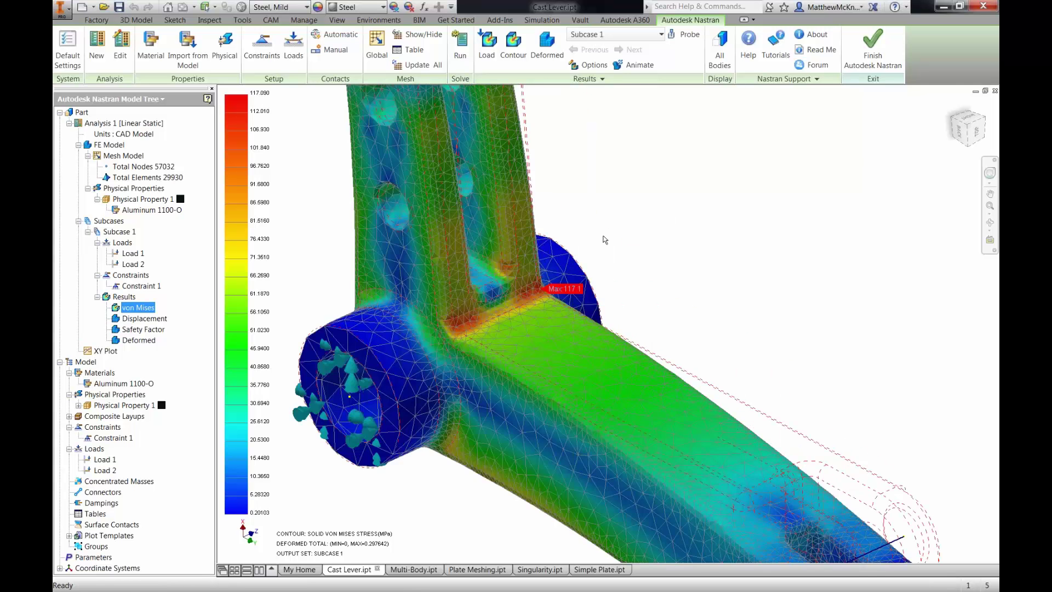
scroll(605, 240, down, 5)
shift+middle_drag(603, 236, 581, 263)
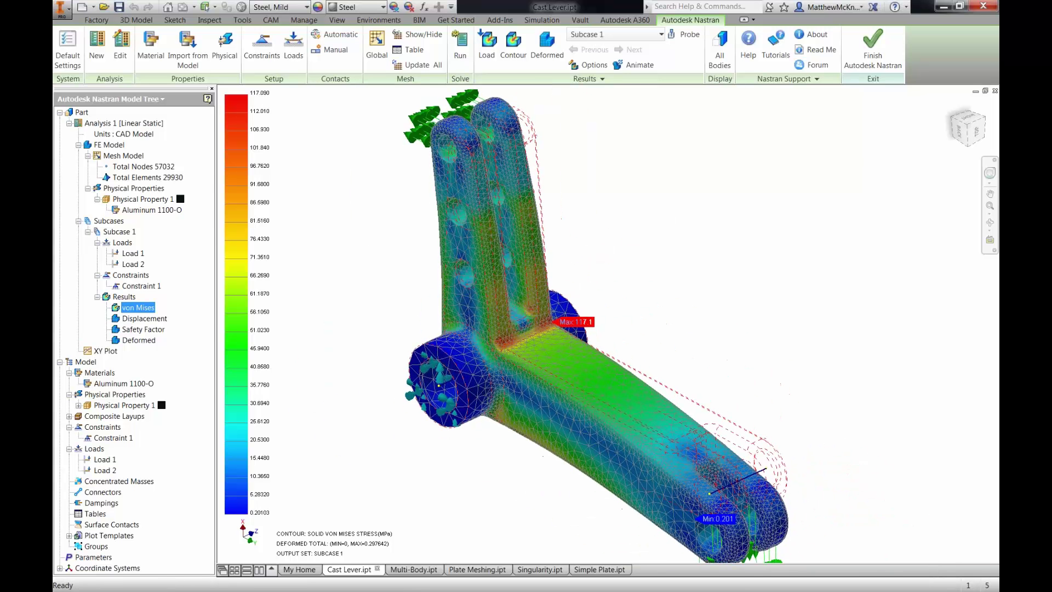
right_click(145, 312)
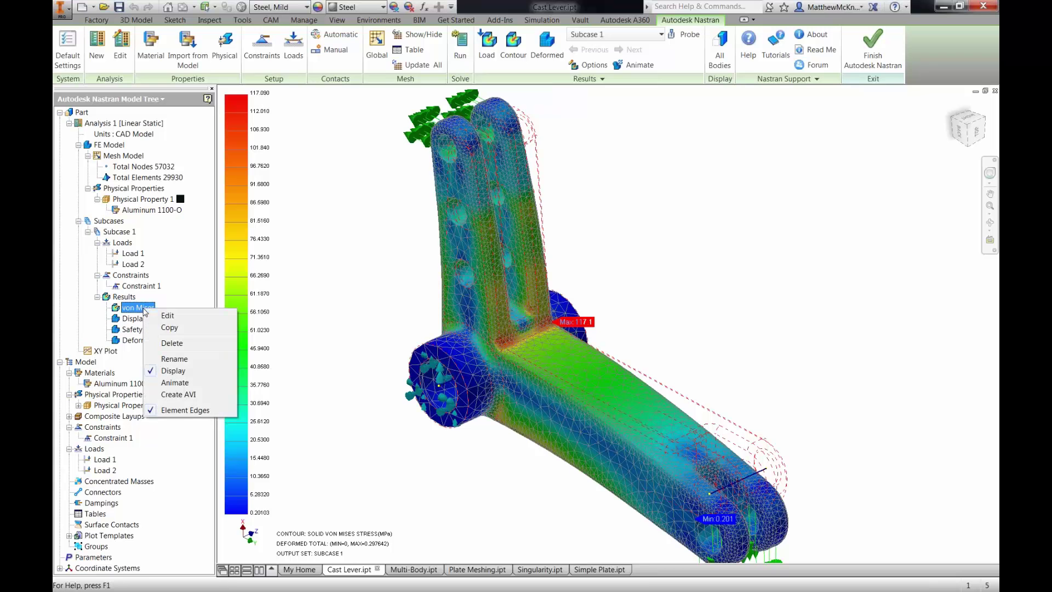
click(188, 412)
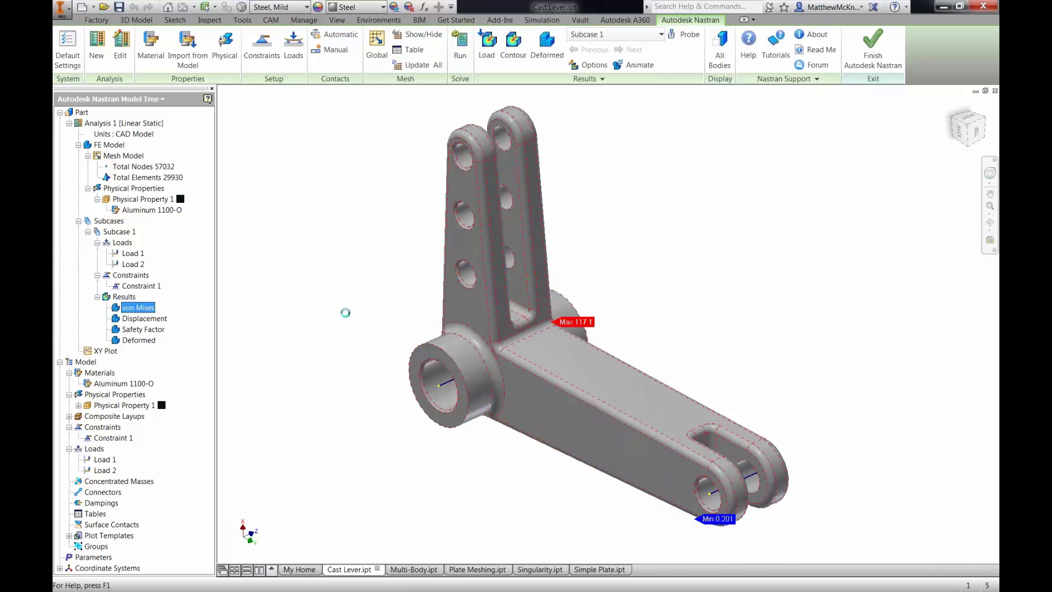
Step: Examine the von Mises stress distribution around the corner where the upright fork arms meet the horizontal arm
scroll(516, 345, up, 3)
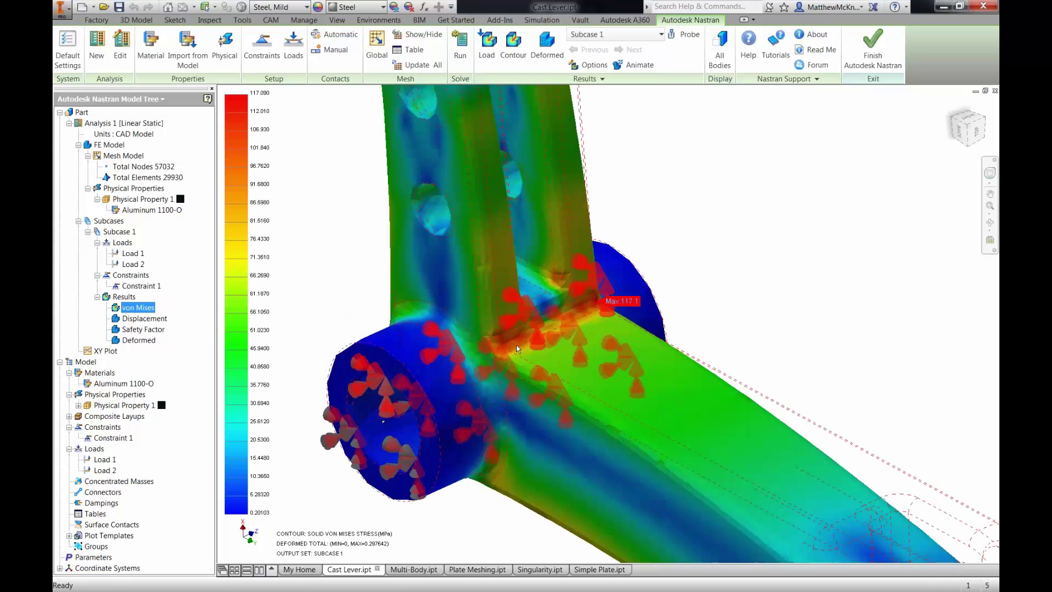
scroll(518, 349, up, 3)
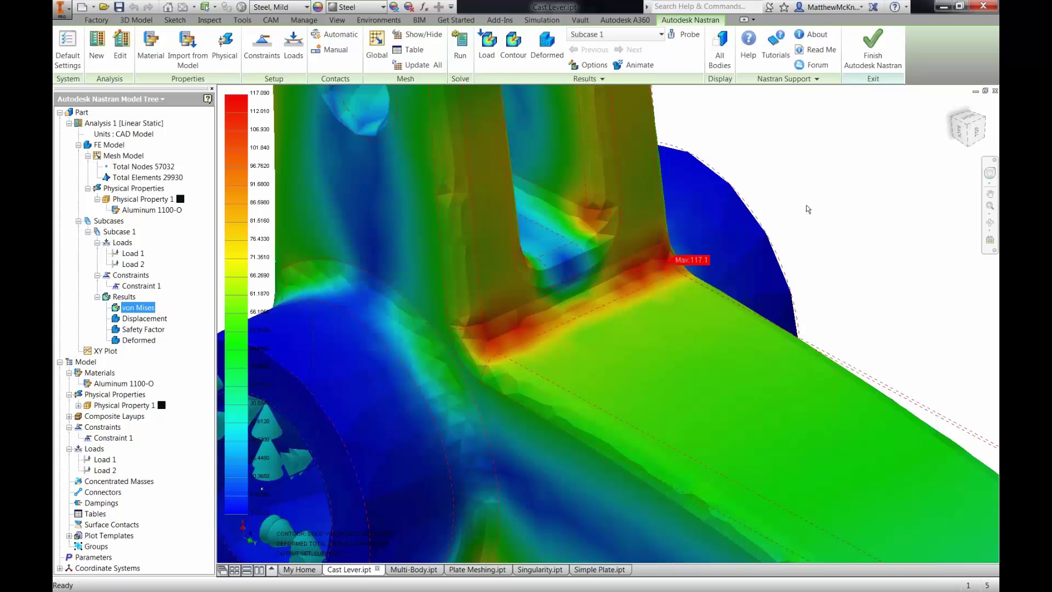
scroll(830, 204, down, 3)
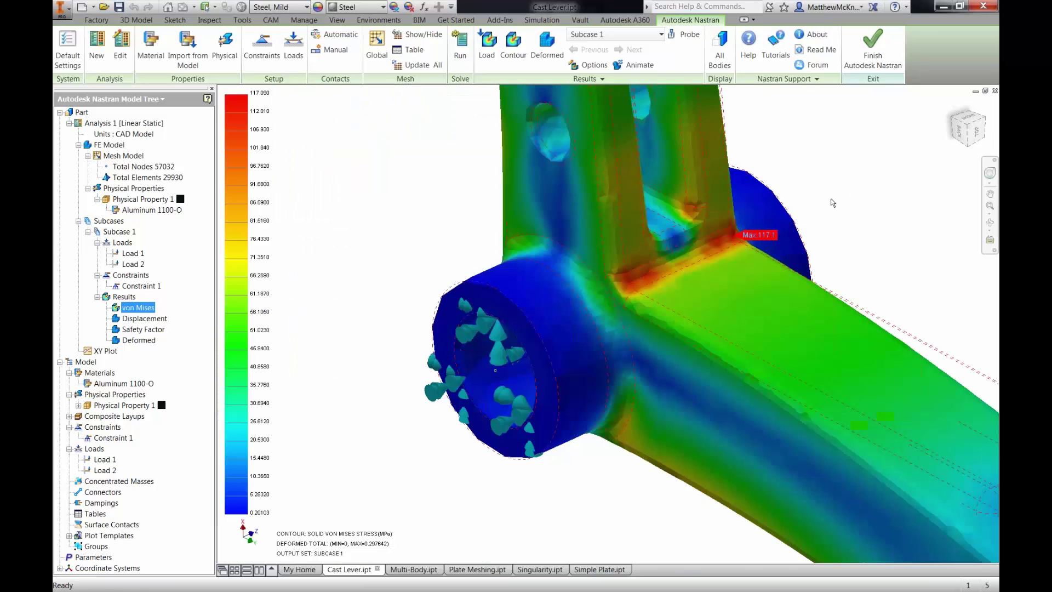
scroll(754, 247, down, 3)
middle_drag(756, 248, 591, 303)
scroll(594, 303, up, 3)
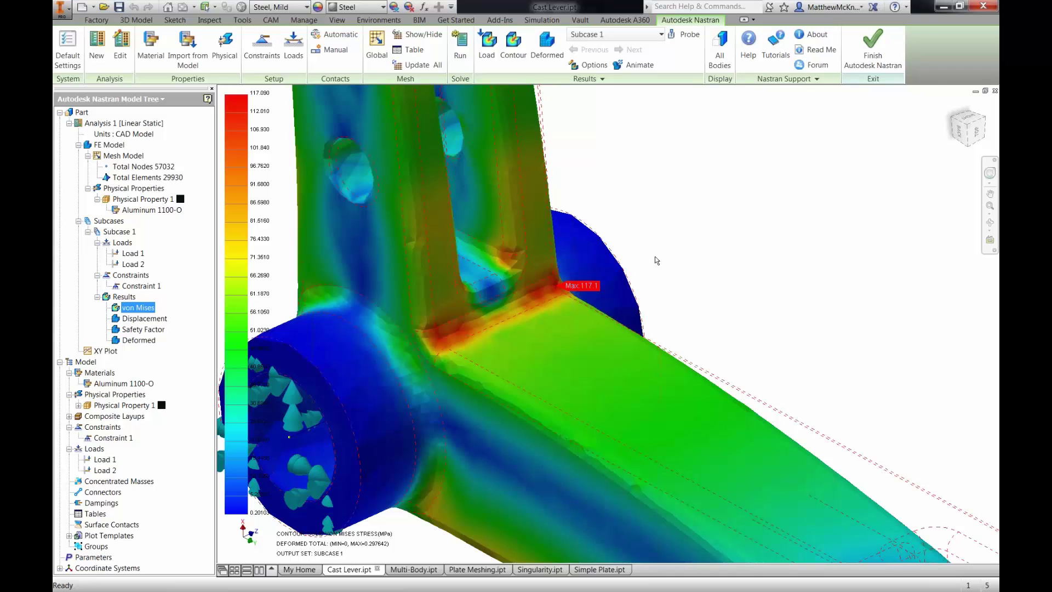
scroll(657, 261, down, 3)
Step: Display the total displacement contour result for Subcase 1 with the whole lever in view
shift+middle_drag(661, 220, 507, 170)
right_click(139, 319)
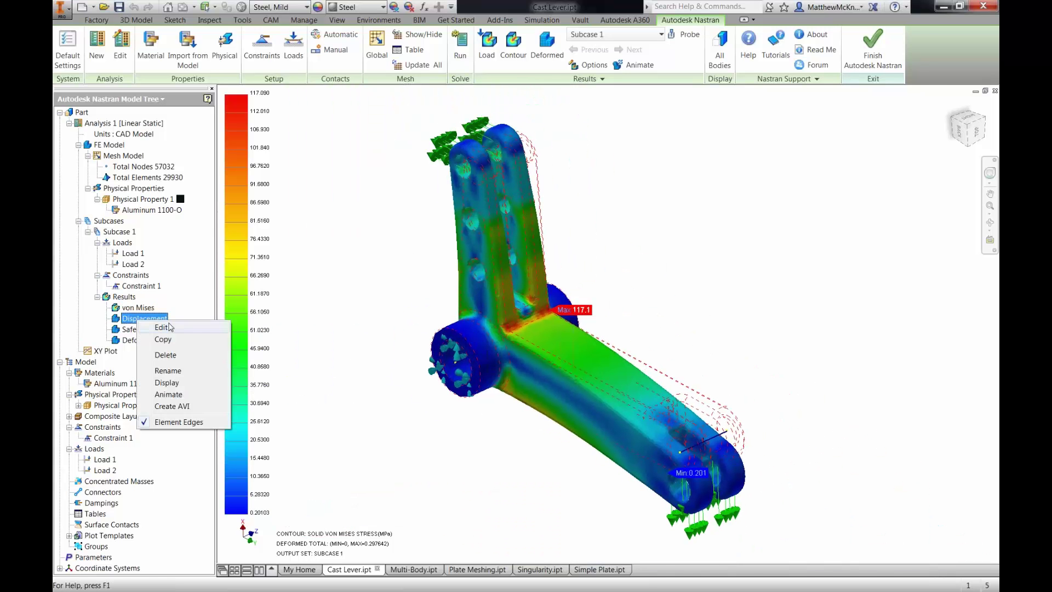
click(168, 383)
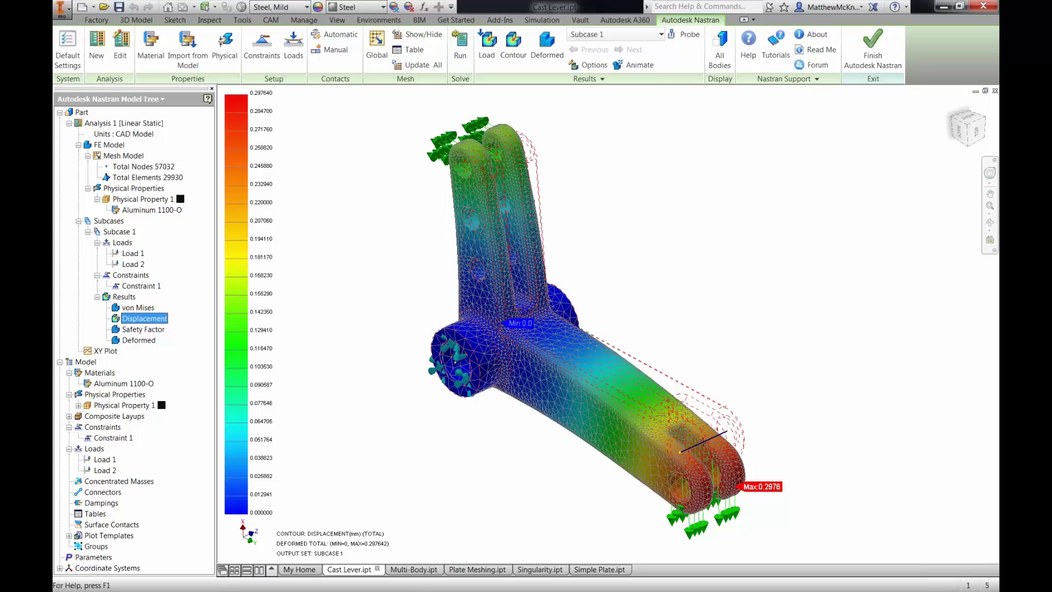
Step: Turn off the element edges on the displacement plot
right_click(137, 318)
click(161, 420)
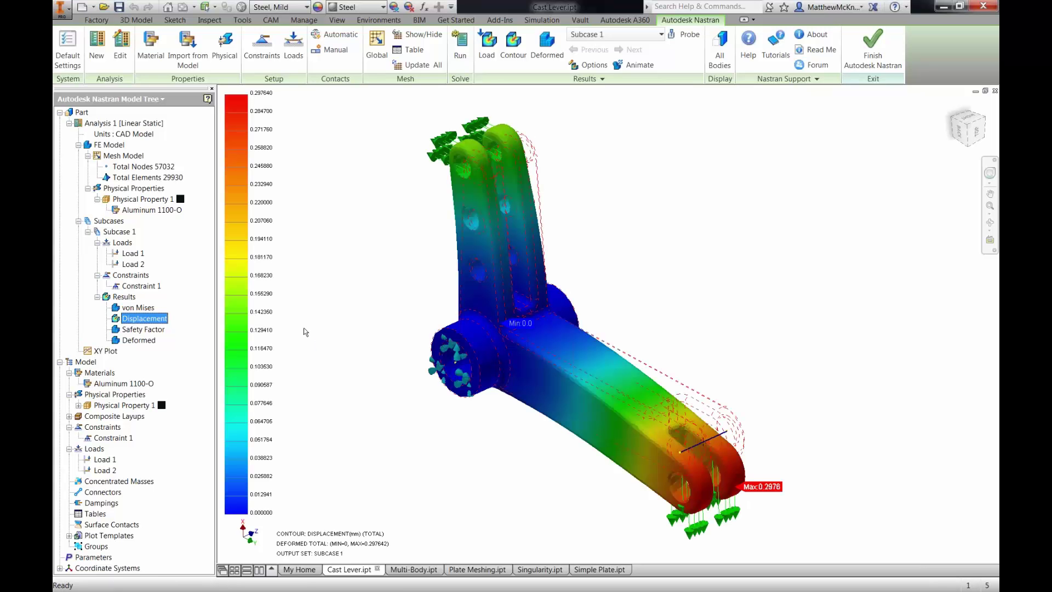
Step: Animate the displacement result of the lever and stop the animation after viewing it
right_click(142, 321)
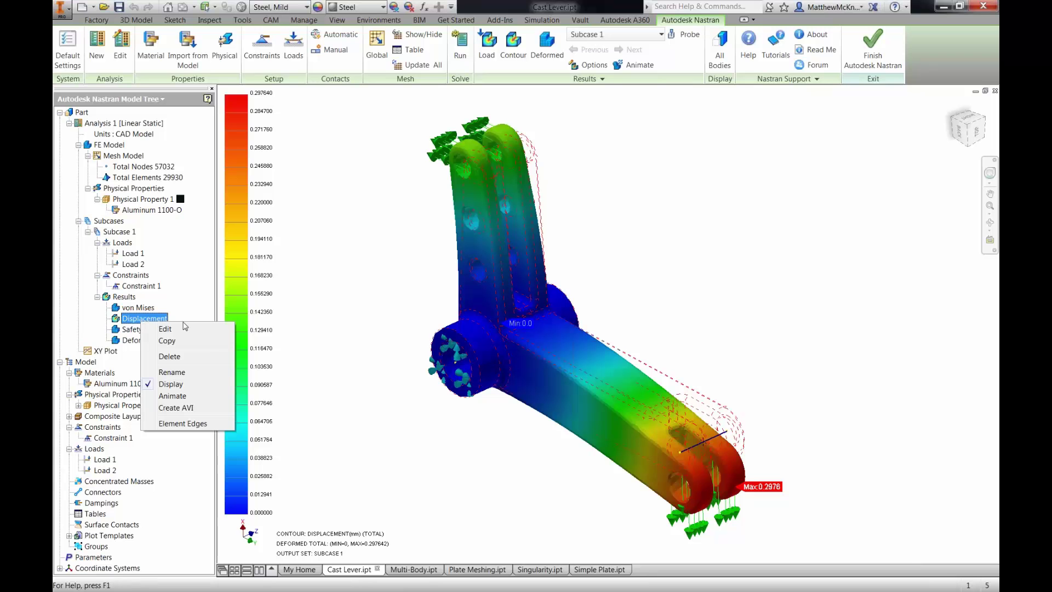
click(182, 399)
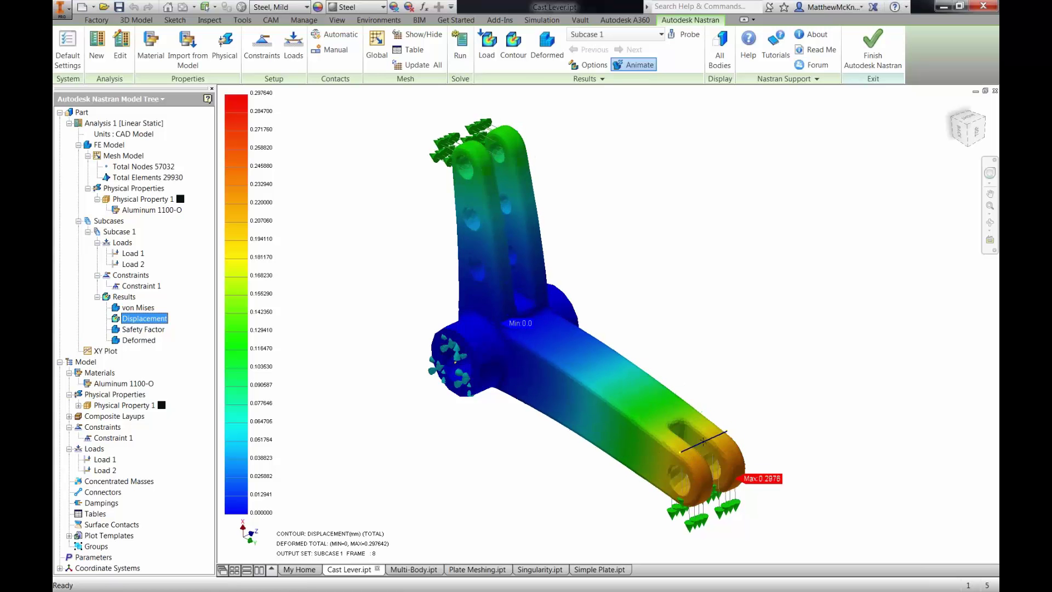
right_click(145, 318)
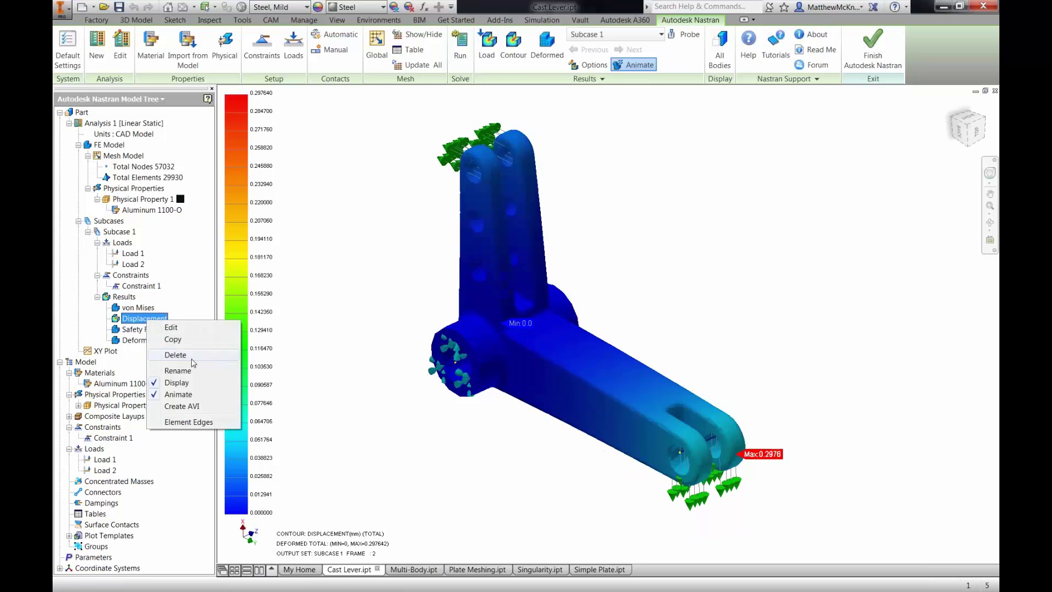
click(178, 394)
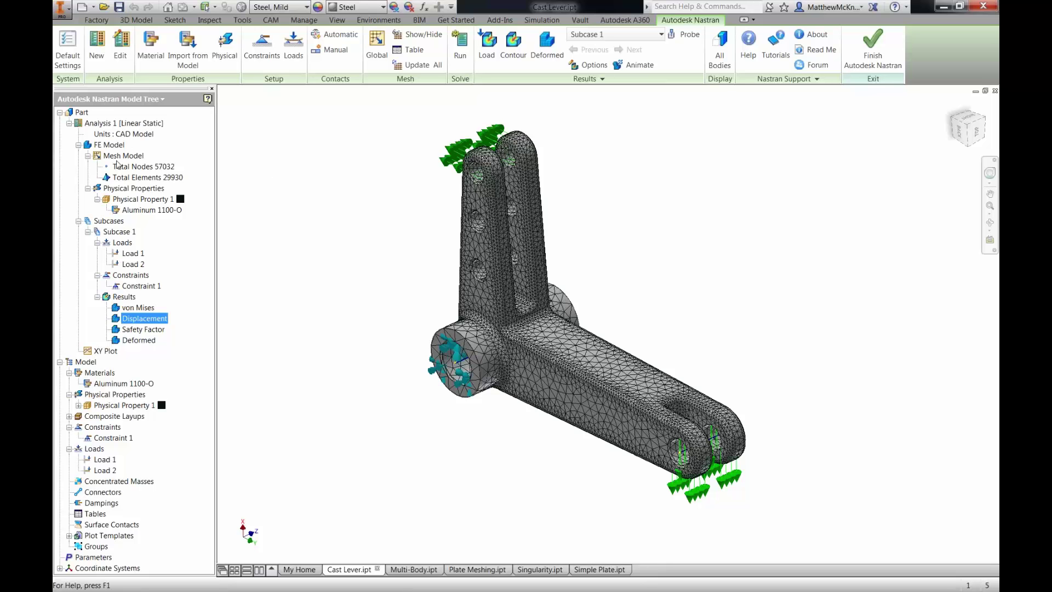
Step: Duplicate Analysis 1 by copying it and pasting it under the part
right_click(124, 123)
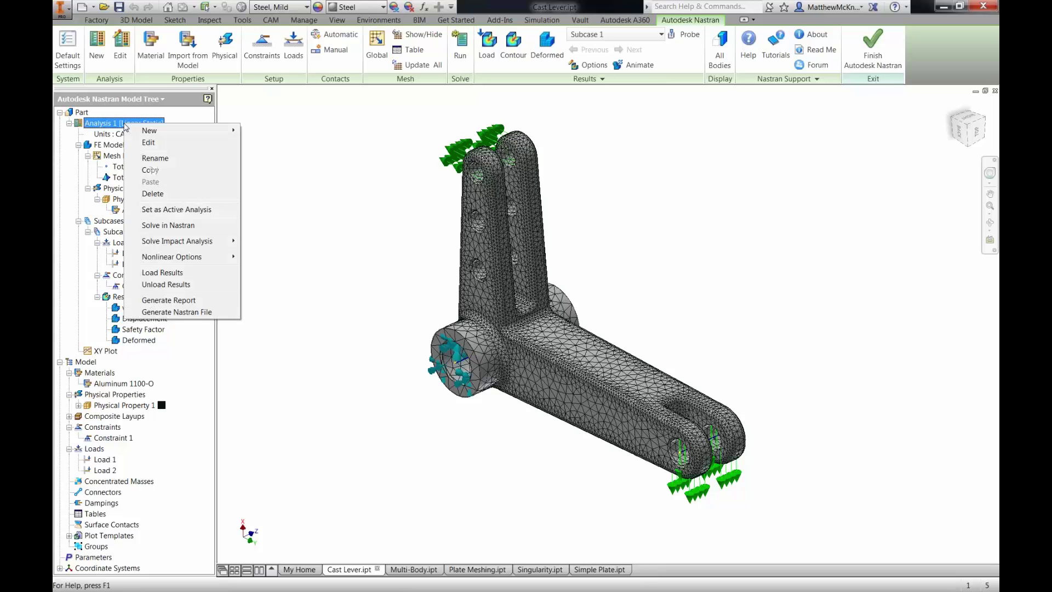
click(164, 171)
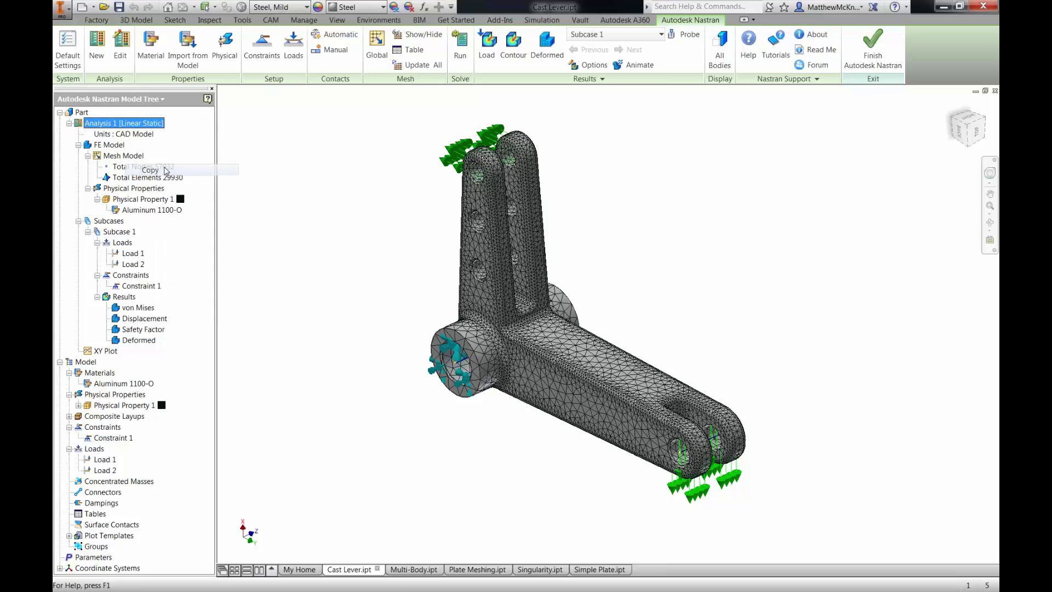
right_click(79, 113)
click(102, 147)
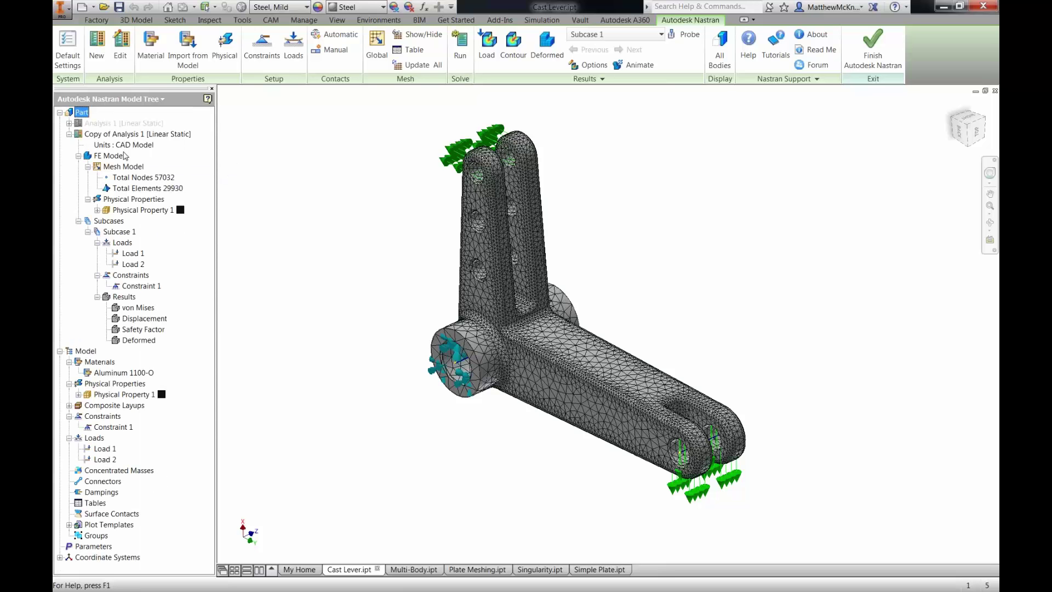
Step: Rename the copied analysis to "Analysis 2 [Linear Static]"
click(107, 136)
right_click(107, 137)
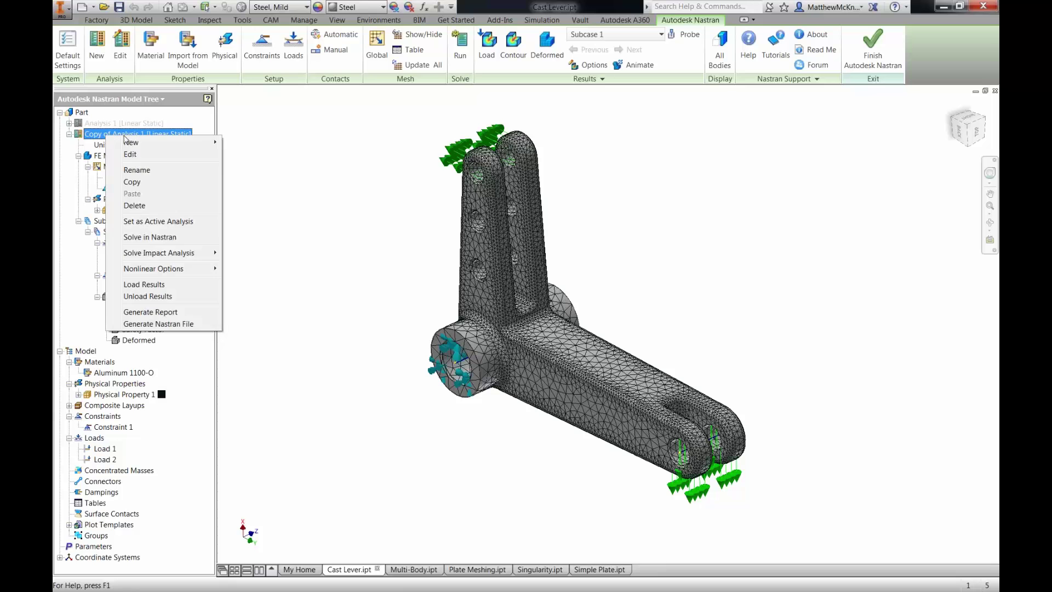
click(129, 168)
click(114, 136)
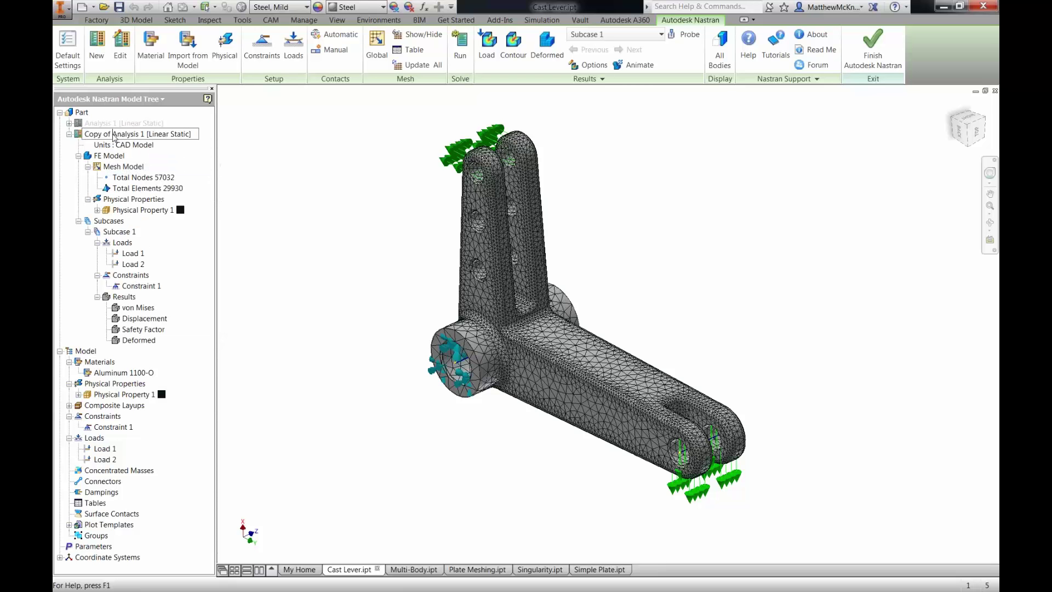
key(BackSpace)
key(BackSpace)
key(BackSpace)
key(BackSpace)
key(BackSpace)
key(BackSpace)
key(BackSpace)
key(BackSpace)
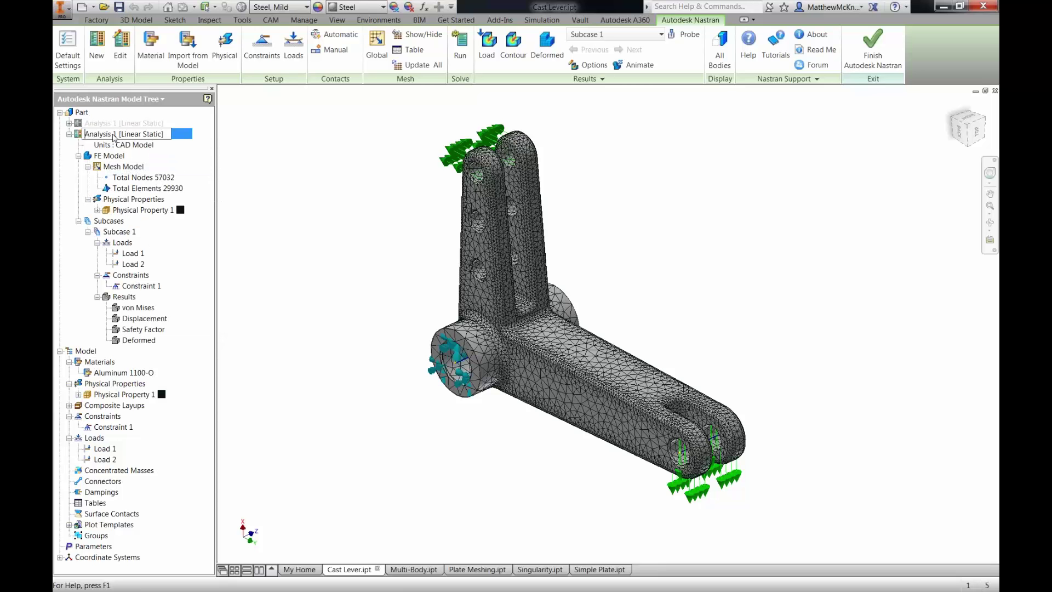
key(BackSpace)
text(2)
key(Return)
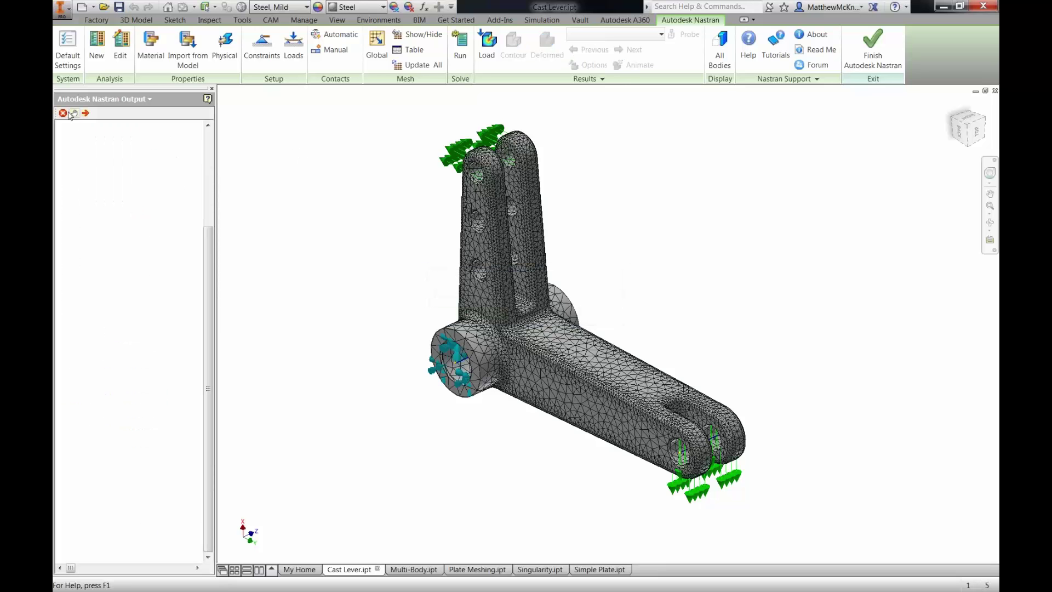
Step: Try to kill the running Nastran solve of Analysis 2
click(64, 113)
click(563, 346)
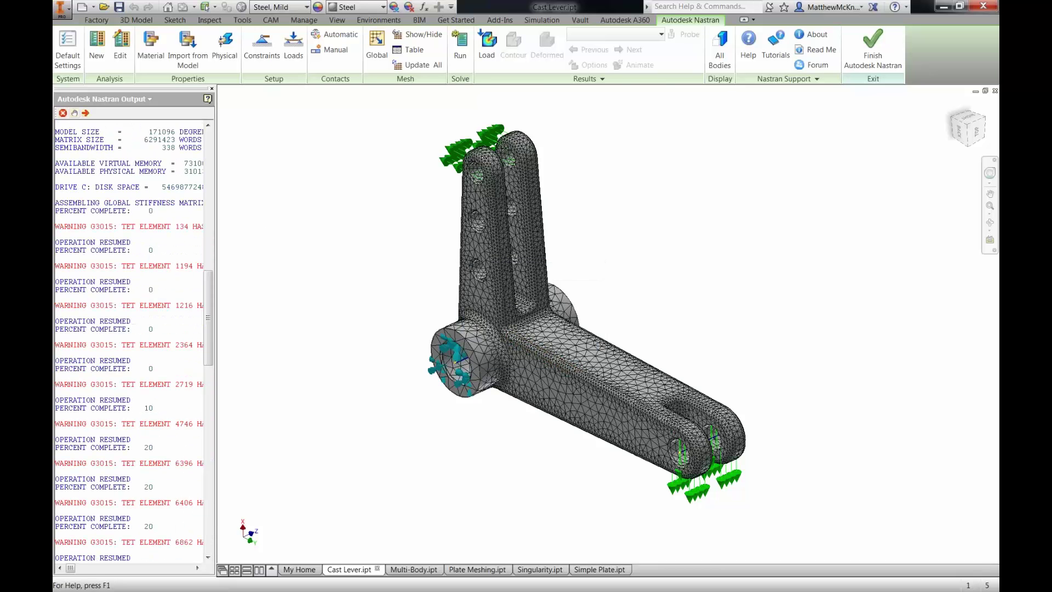
click(63, 113)
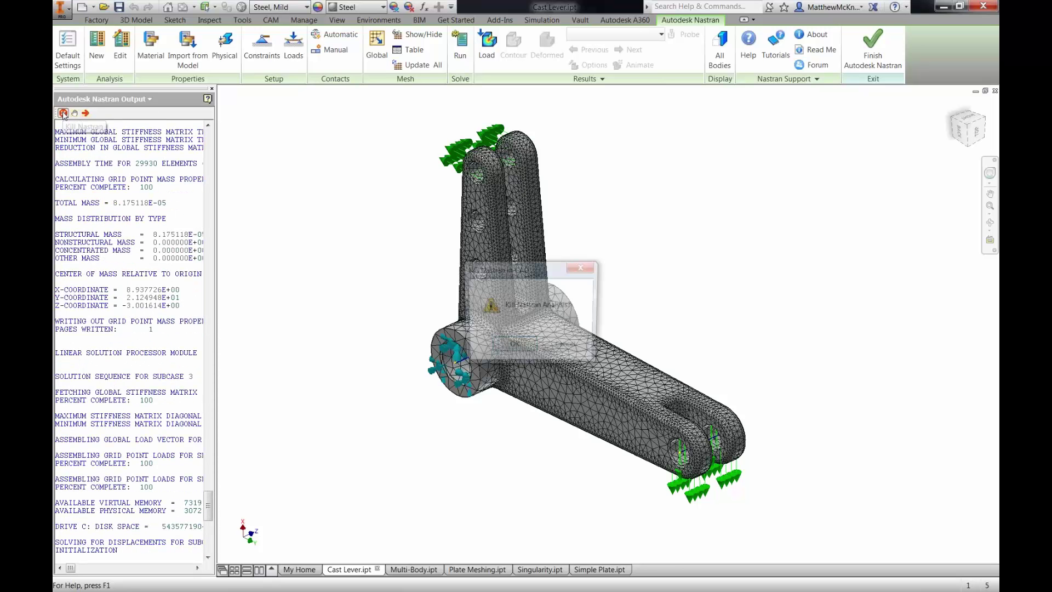
click(524, 349)
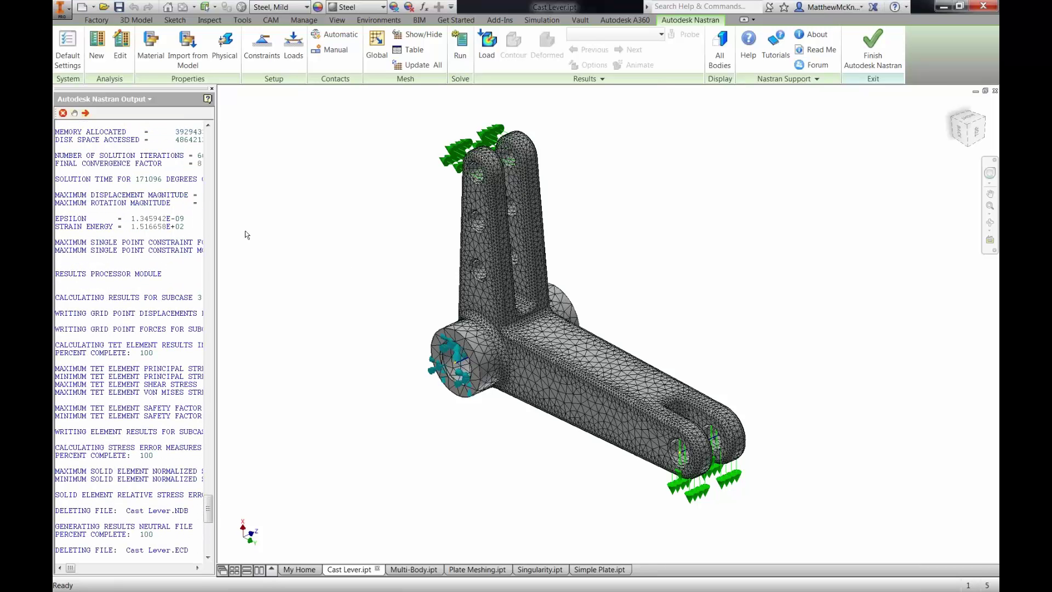
Step: Return from the solver output to the Nastran model tree and close out the Analysis 2 solve
click(149, 100)
click(137, 125)
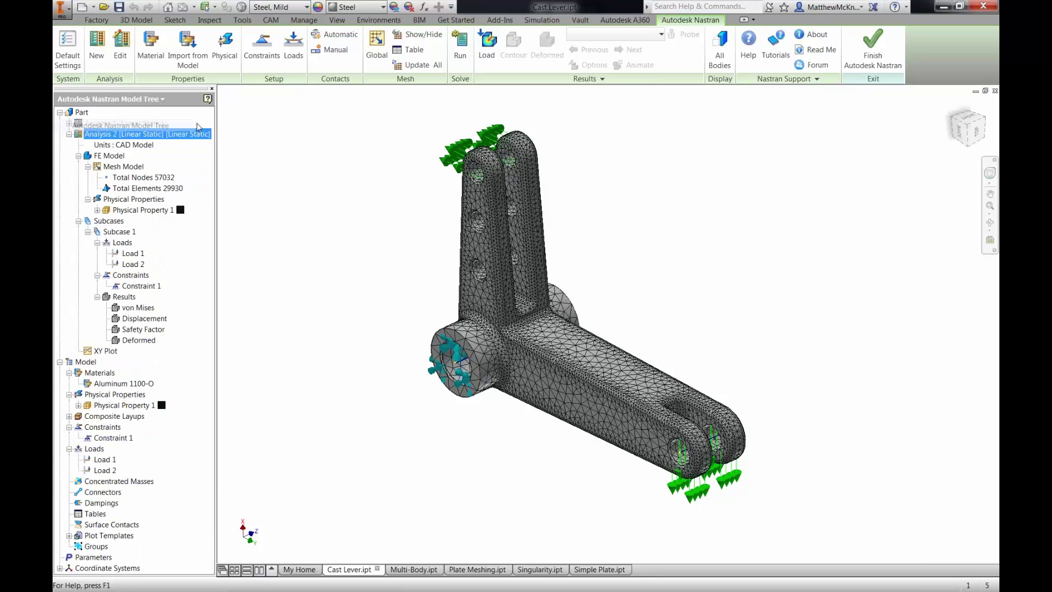
click(582, 350)
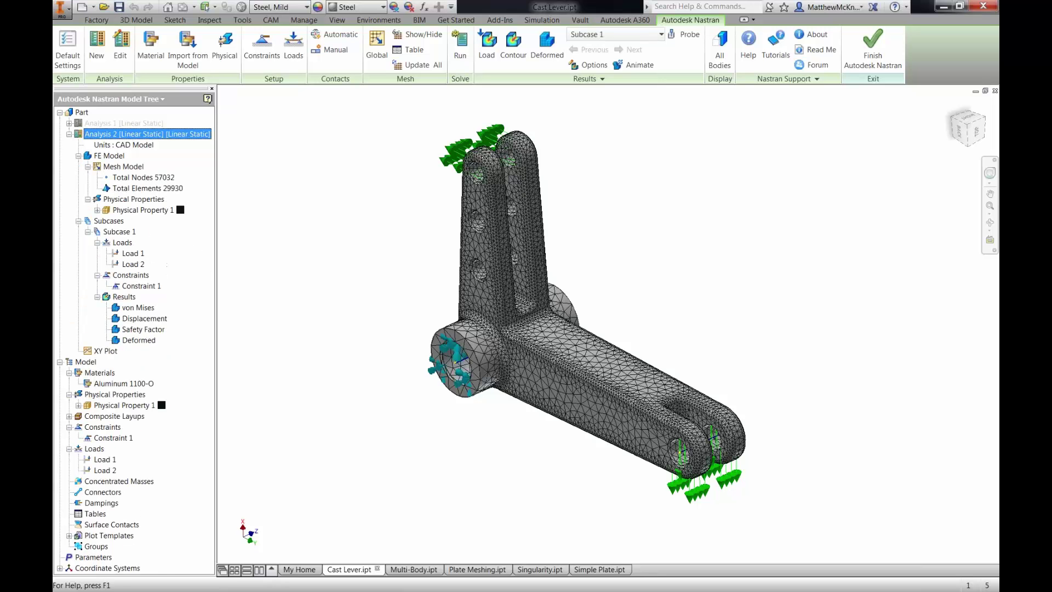
Step: Remove Constraint 1 from Subcase 1 of Analysis 2
click(134, 287)
right_click(132, 287)
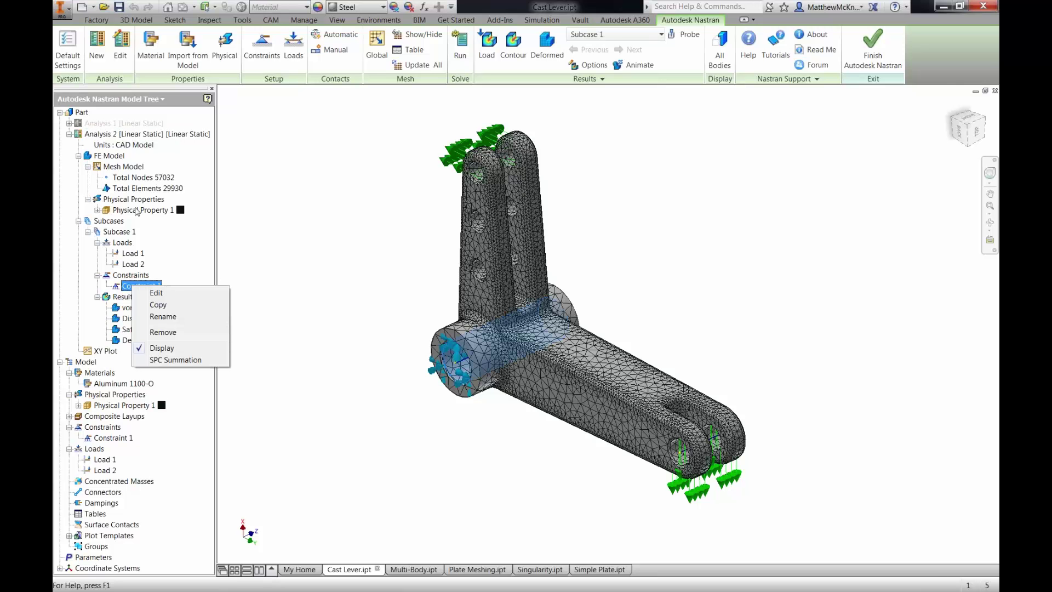
click(181, 334)
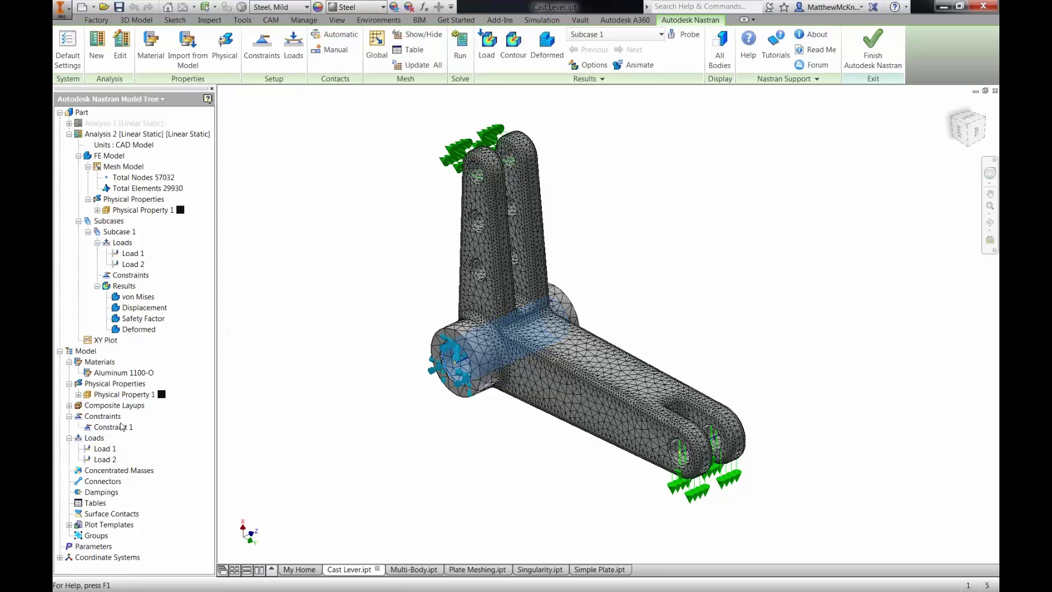
Step: Check for Constraint 1 in the model-level constraints and in Subcase 1 of Analysis 1
click(121, 427)
click(69, 123)
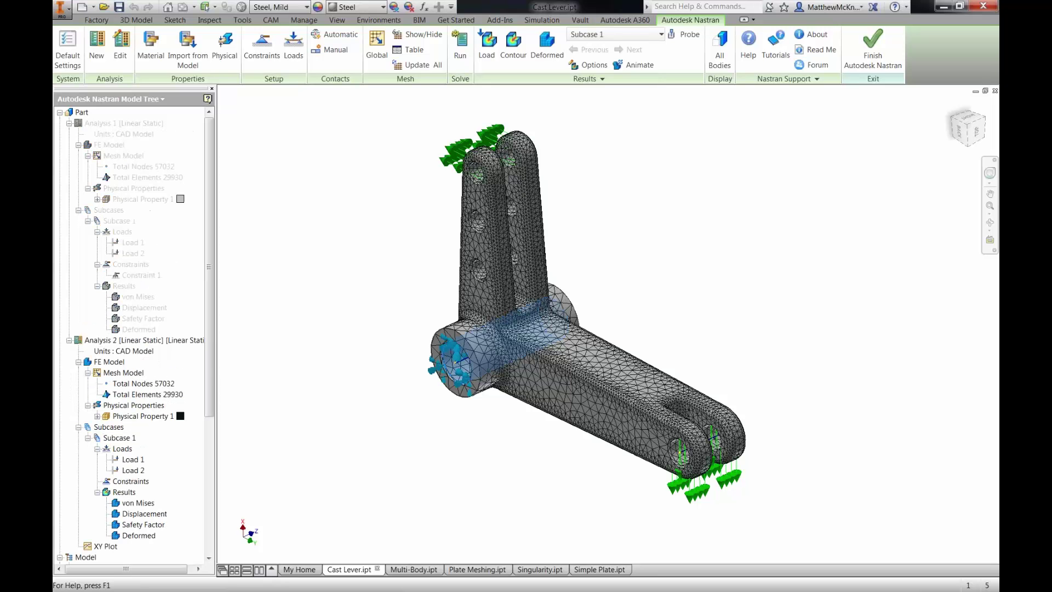
click(133, 276)
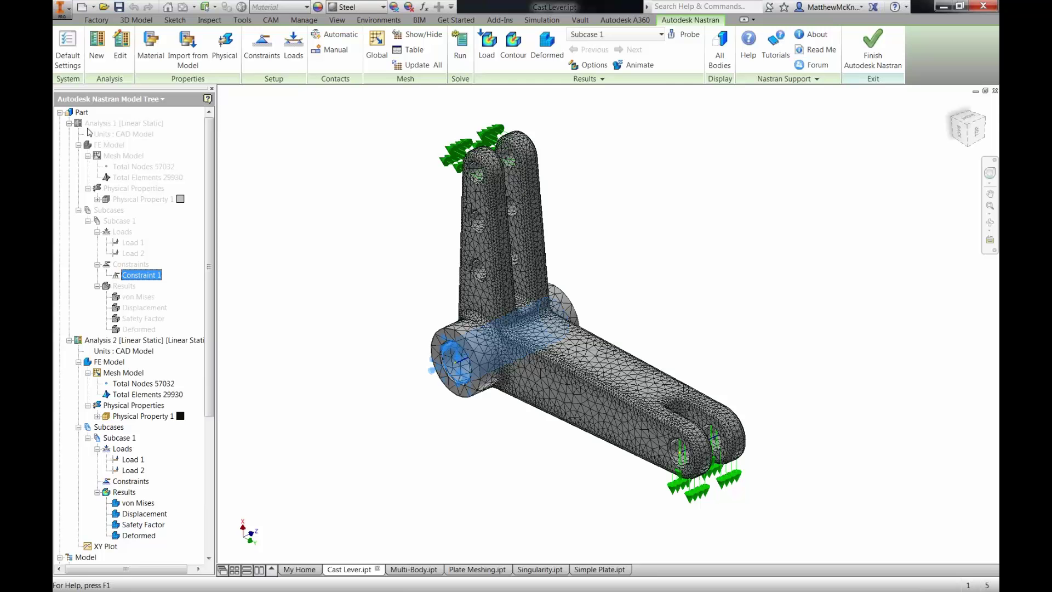
click(69, 123)
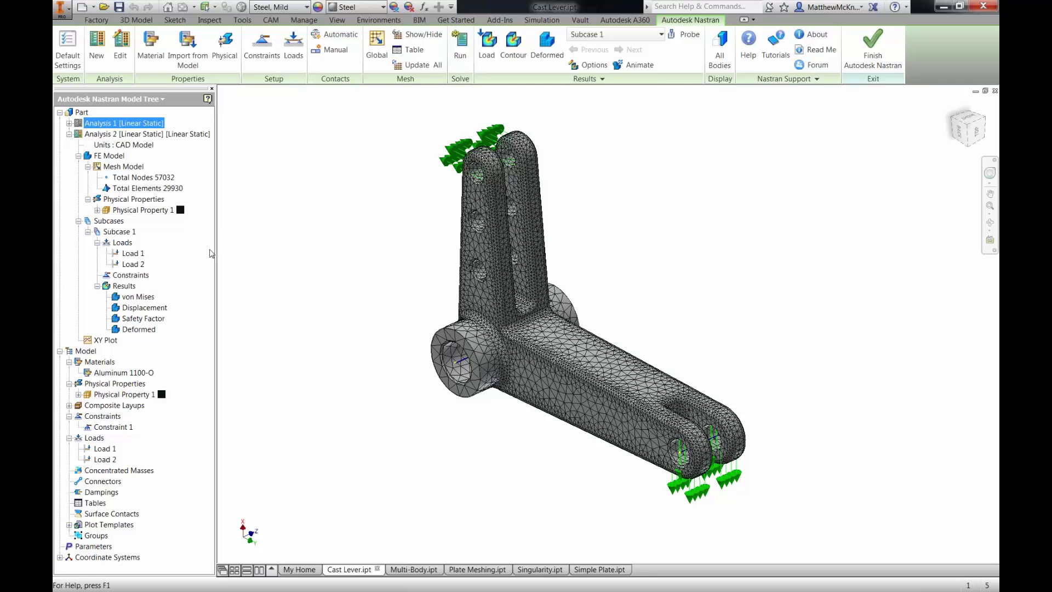
Step: Inspect the definition of Load 2 from the model-level loads and close it without changes
click(130, 265)
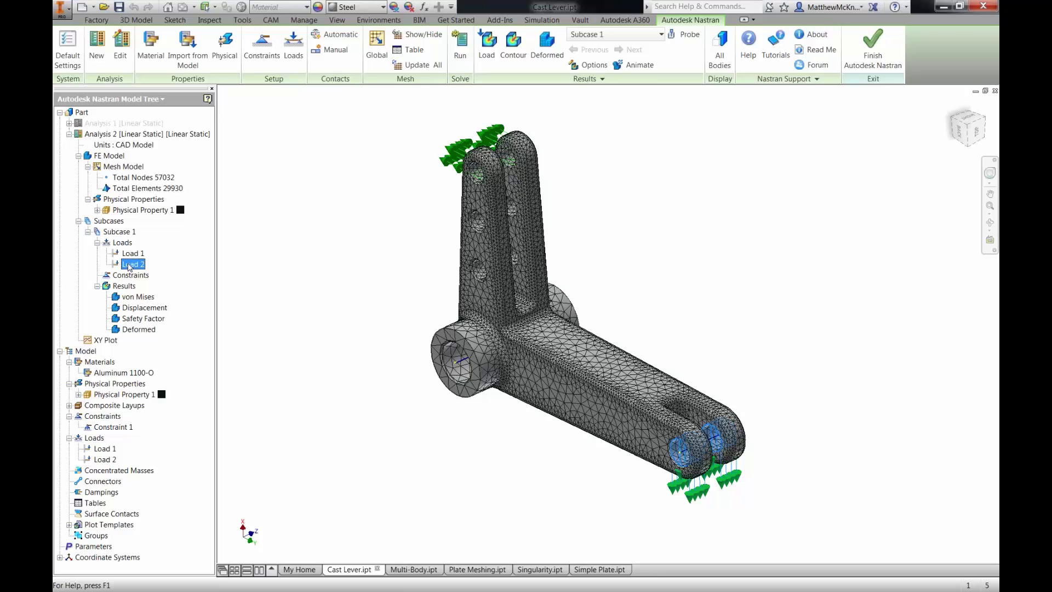
right_click(130, 267)
click(278, 271)
click(104, 461)
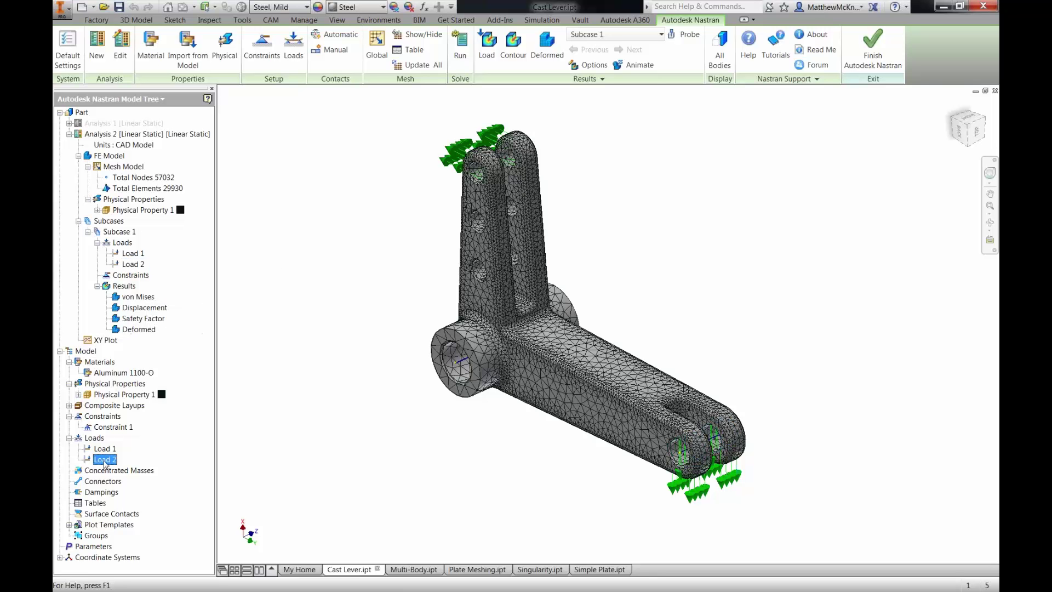
right_click(105, 464)
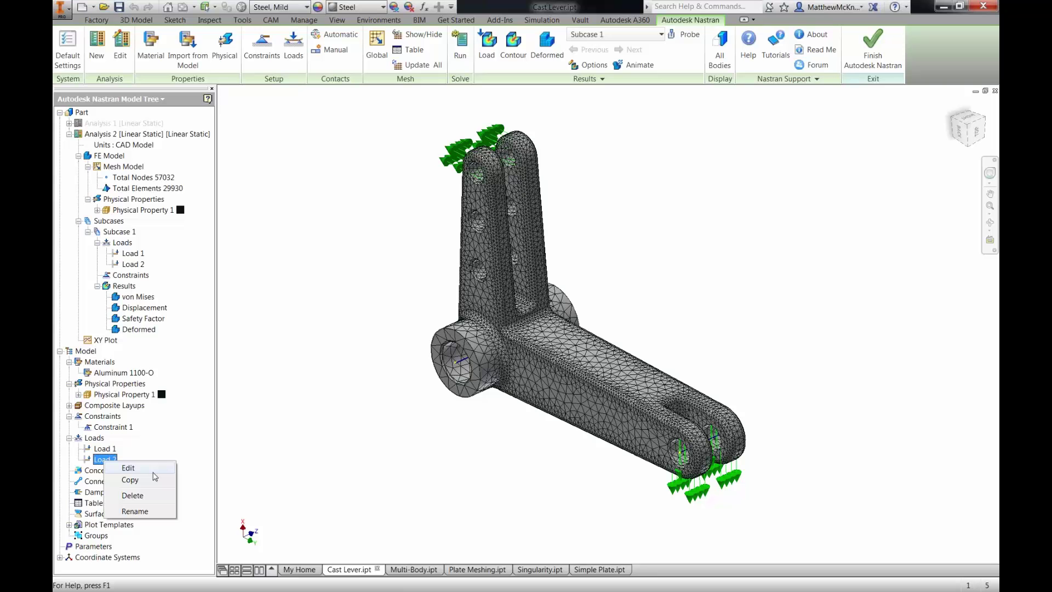
click(144, 469)
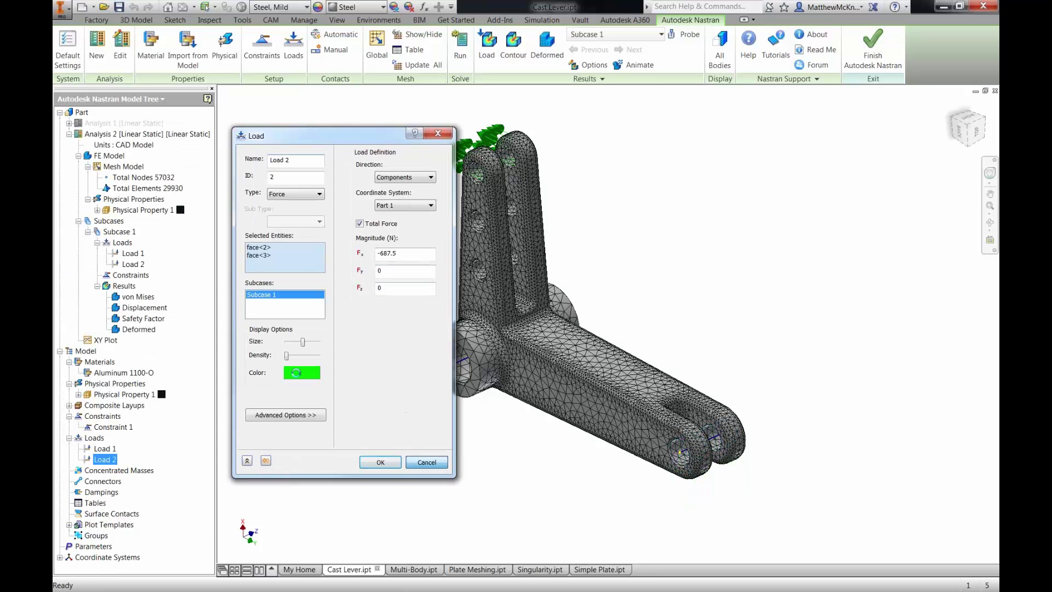
click(426, 462)
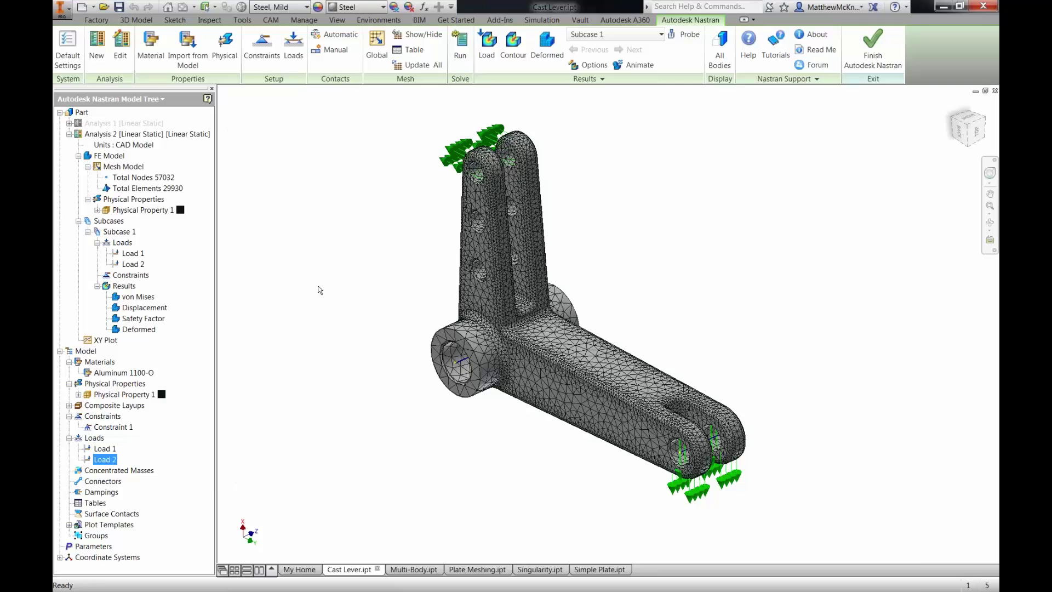
Step: Remove Load 2 from Subcase 1 of Analysis 2
right_click(107, 461)
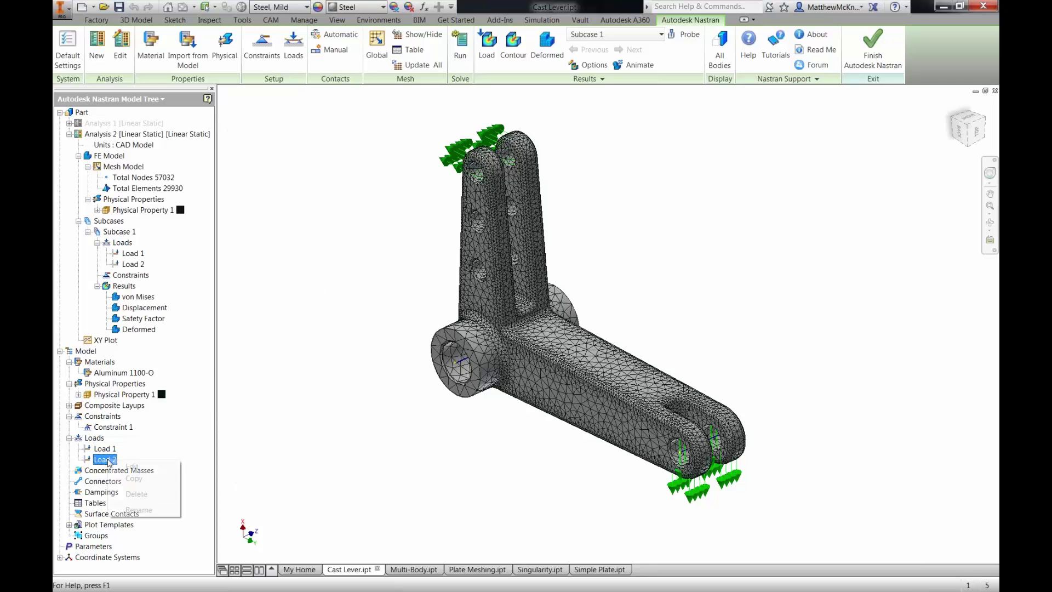
right_click(133, 266)
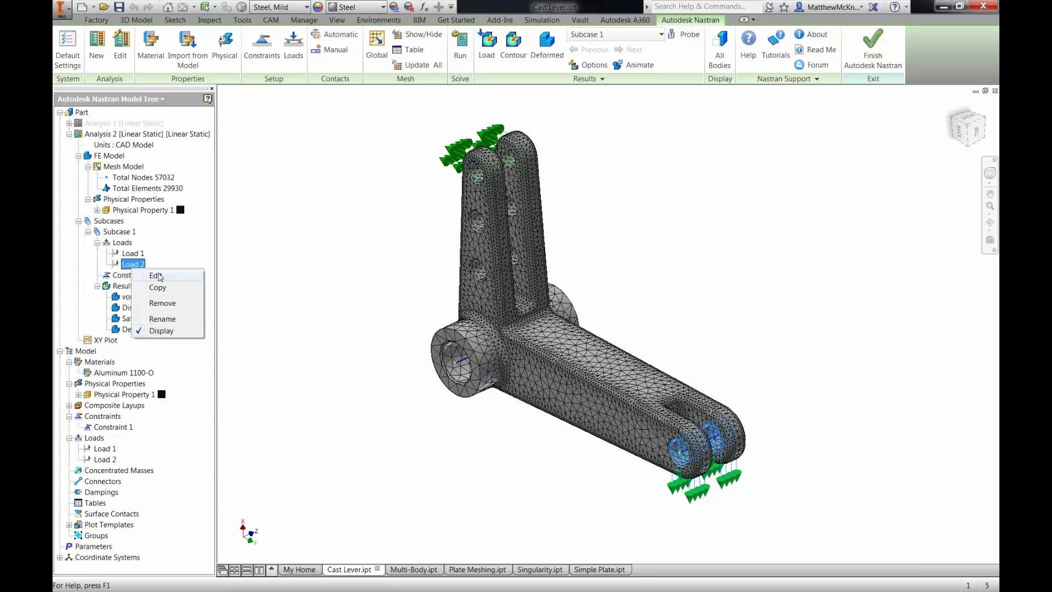
click(160, 305)
Step: Check Load 1 in Analysis 2, and look for Load 2 in the model-level loads and in Analysis 1
click(134, 253)
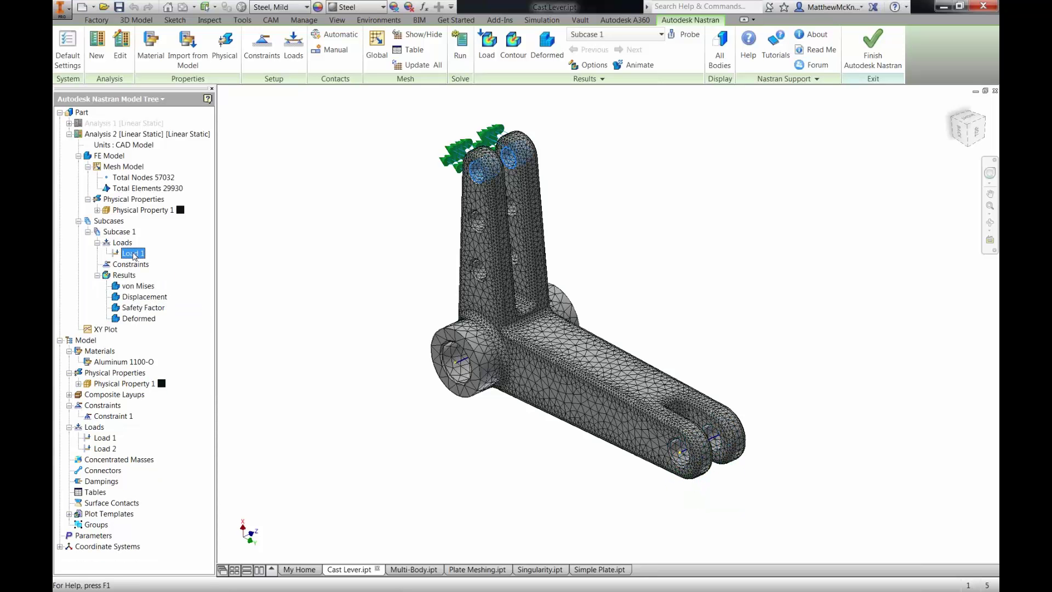
click(107, 449)
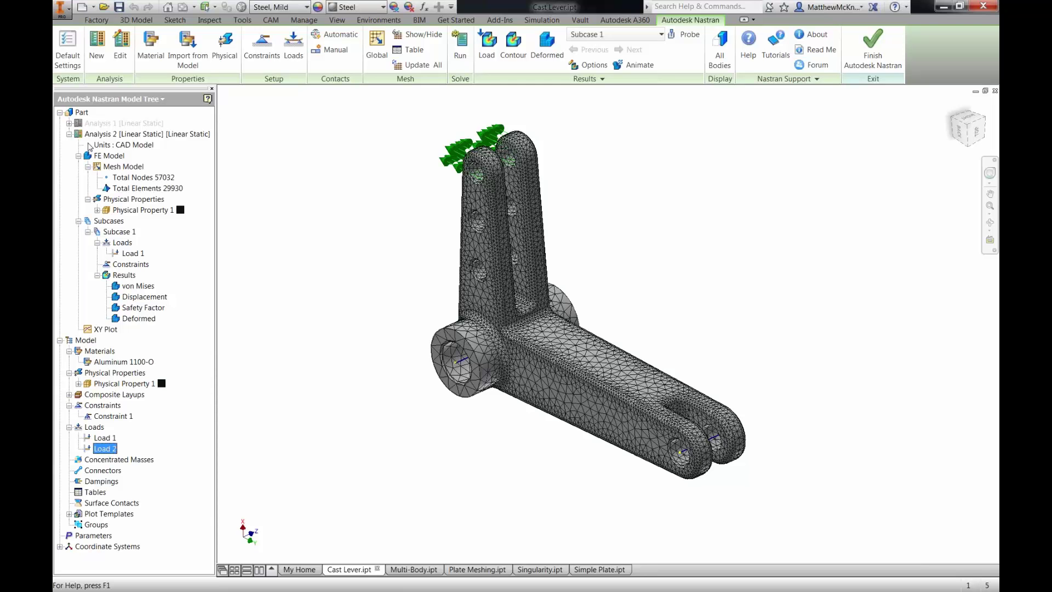
click(69, 123)
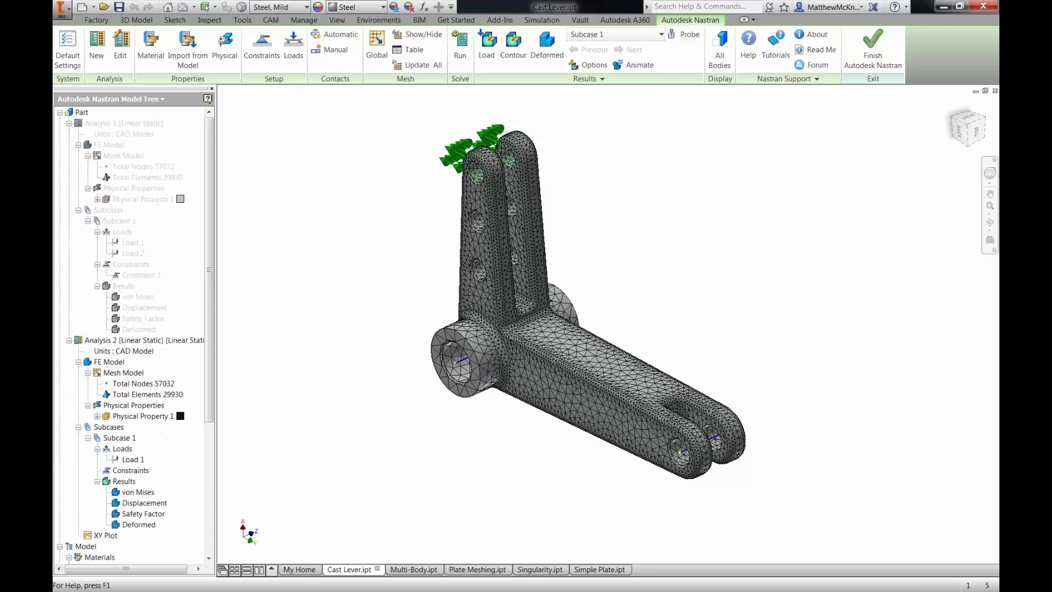
click(130, 254)
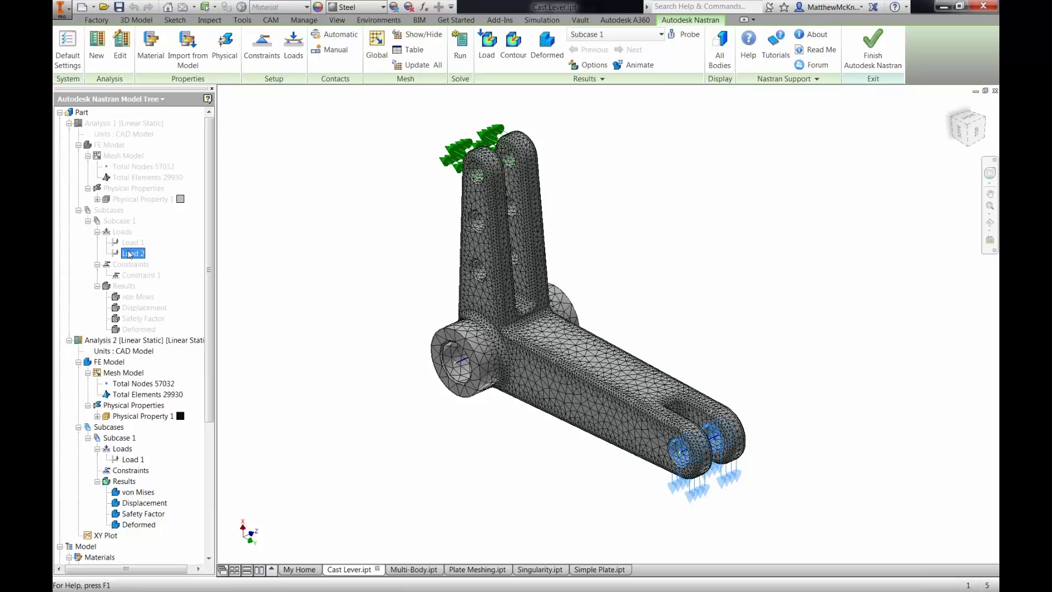
click(69, 123)
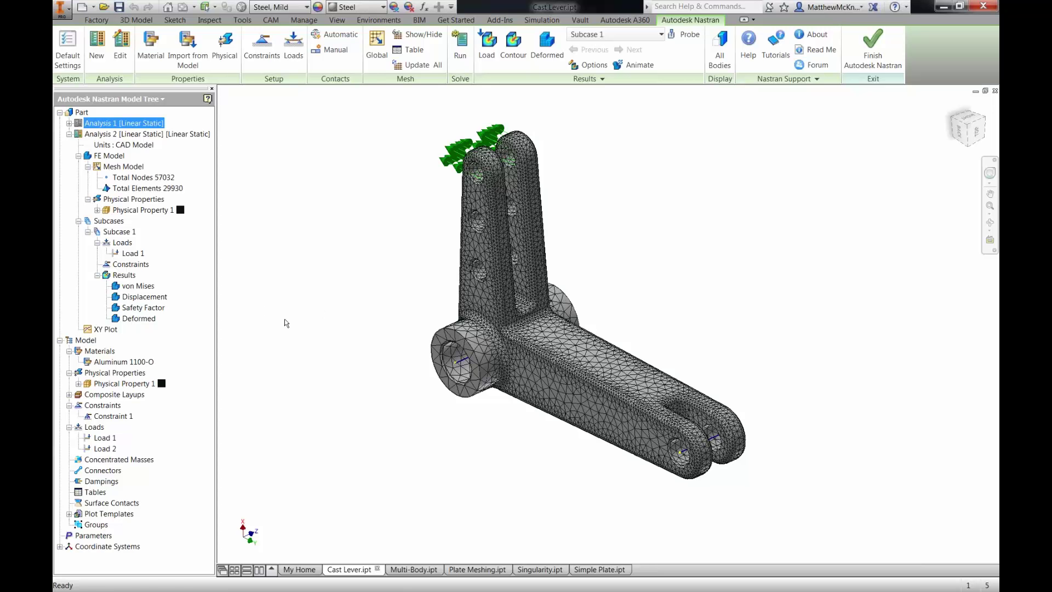
Step: Start a new connector in the model and set its type to RigidBody
shift+middle_drag(322, 344, 362, 324)
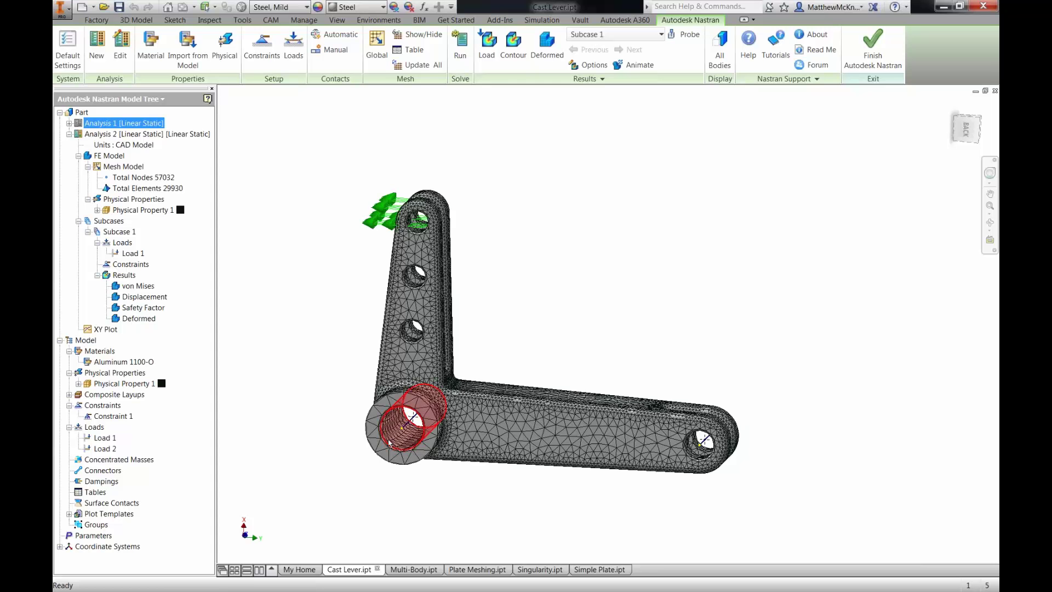
scroll(390, 443, up, 3)
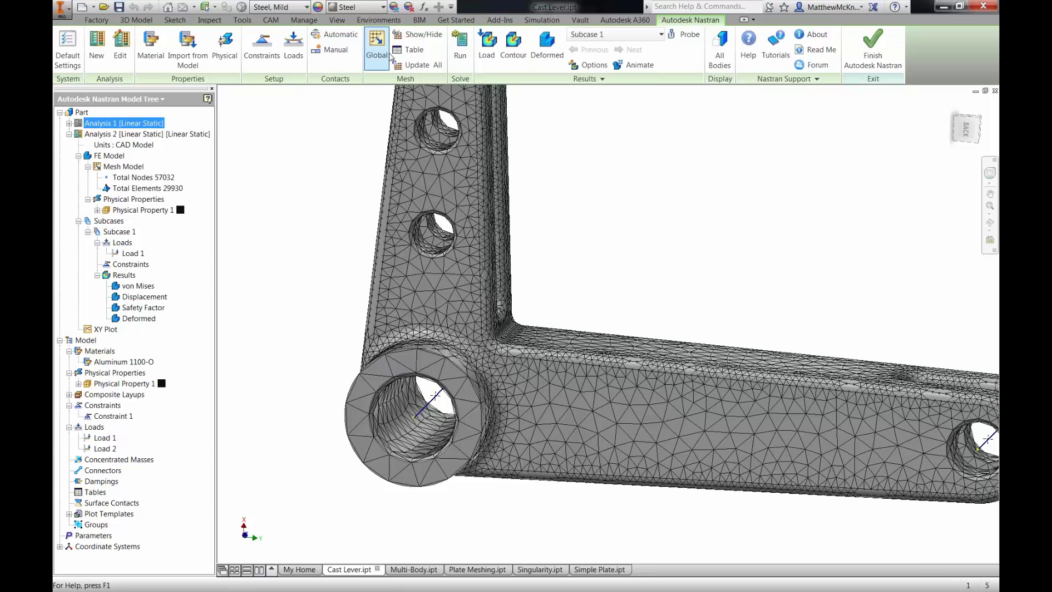
right_click(105, 472)
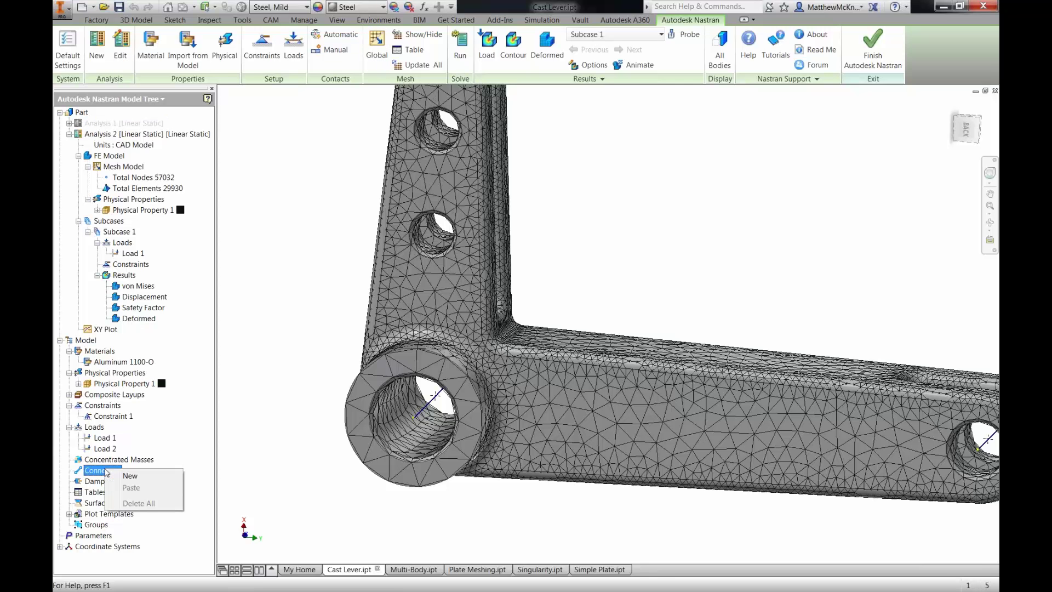
click(138, 477)
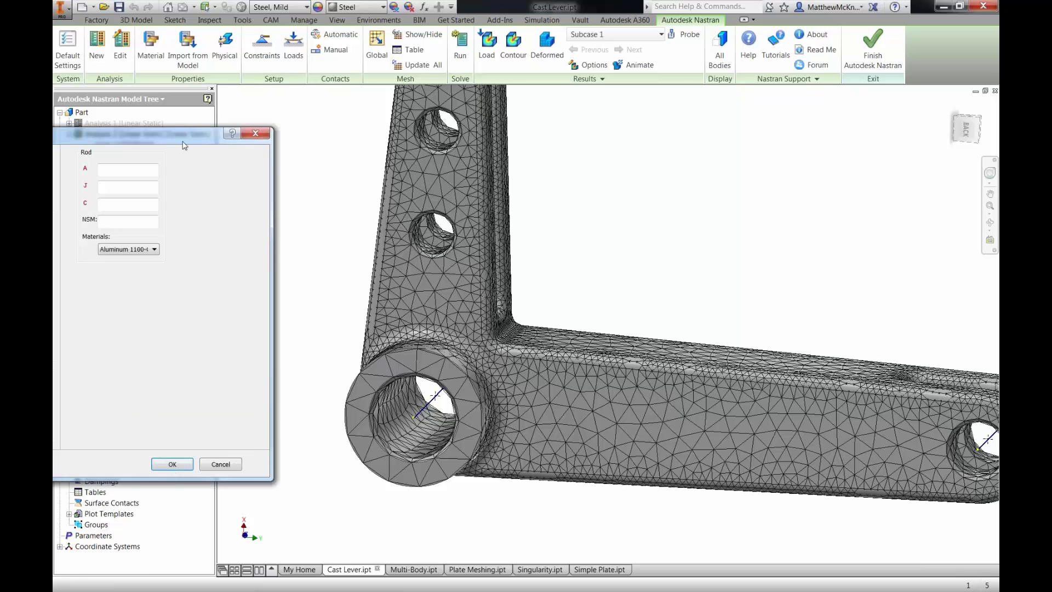
drag(334, 109, 321, 78)
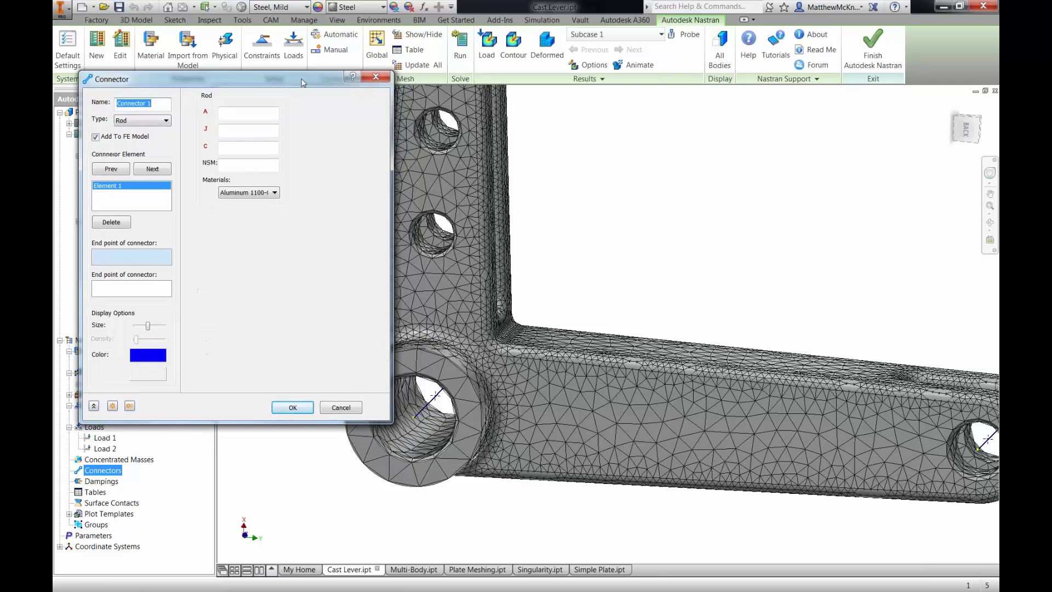
click(141, 121)
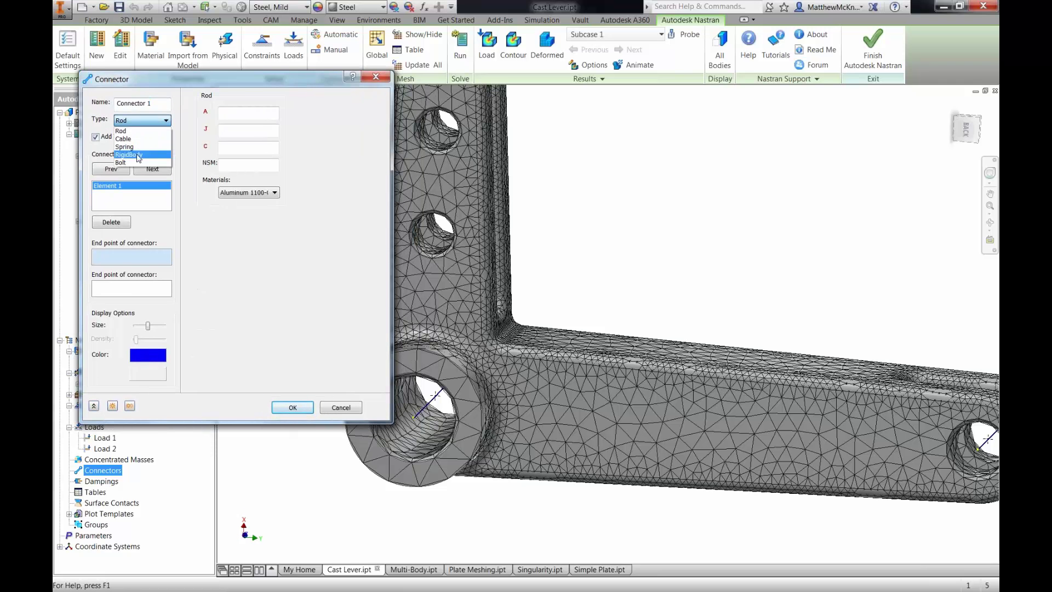
click(138, 156)
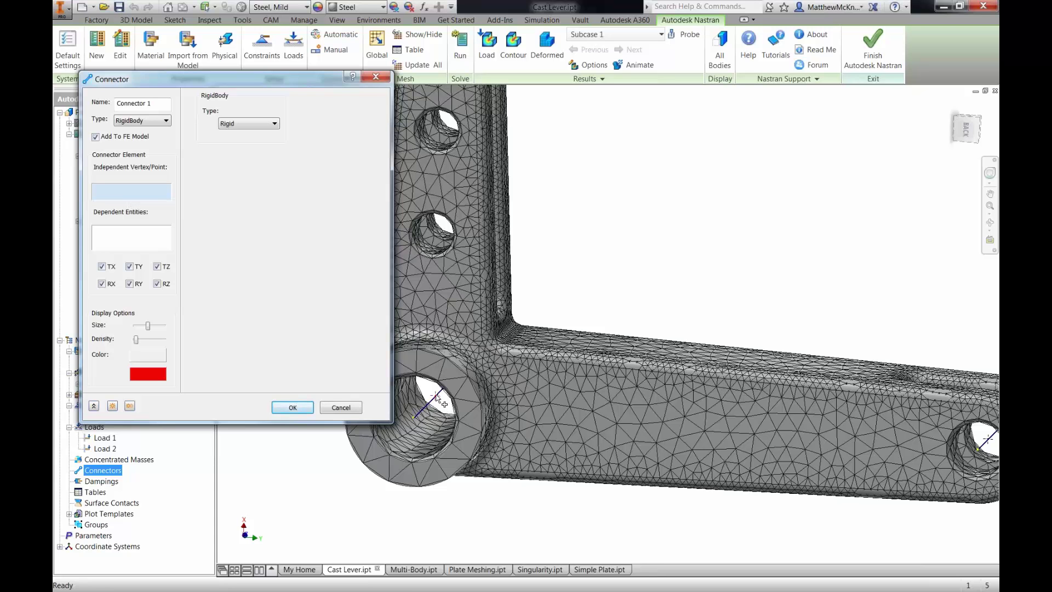
Step: Define the rigid connector with the hub's centre point as independent point and both annular hub end faces as dependent entities, and create it
click(437, 398)
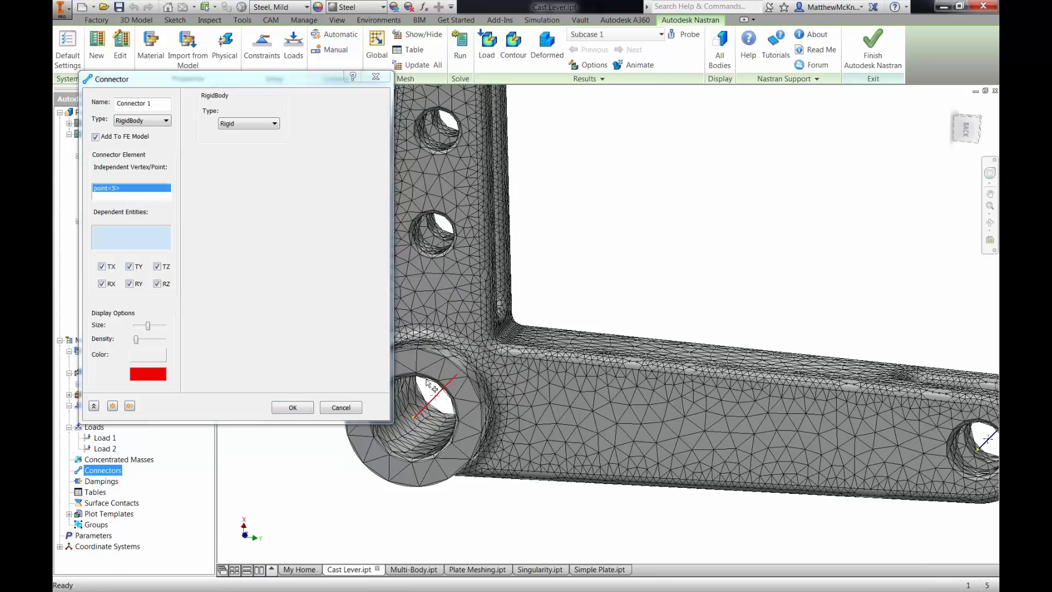
click(444, 378)
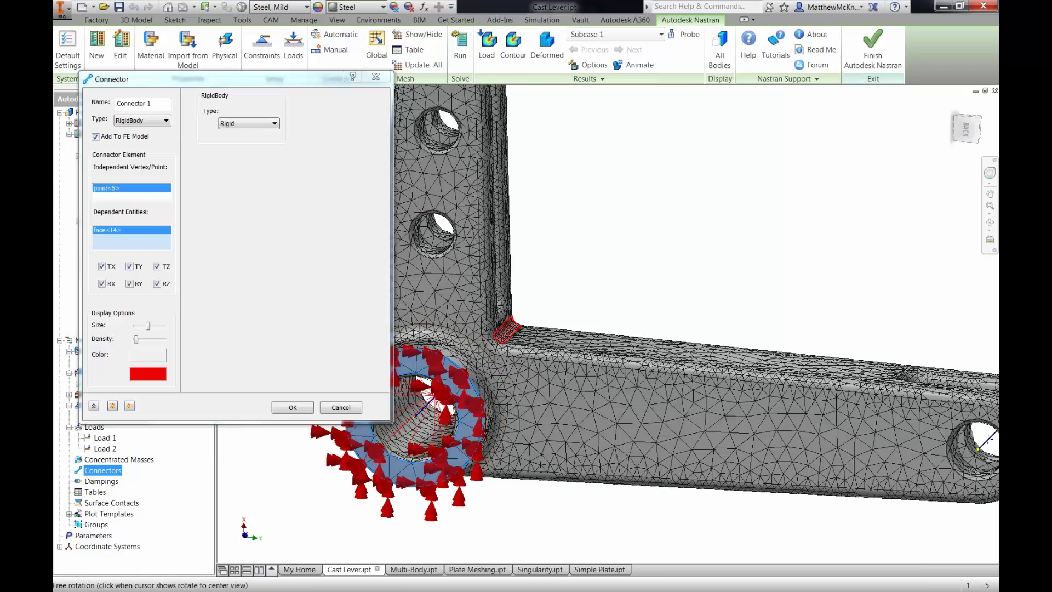
shift+middle_drag(477, 348, 374, 333)
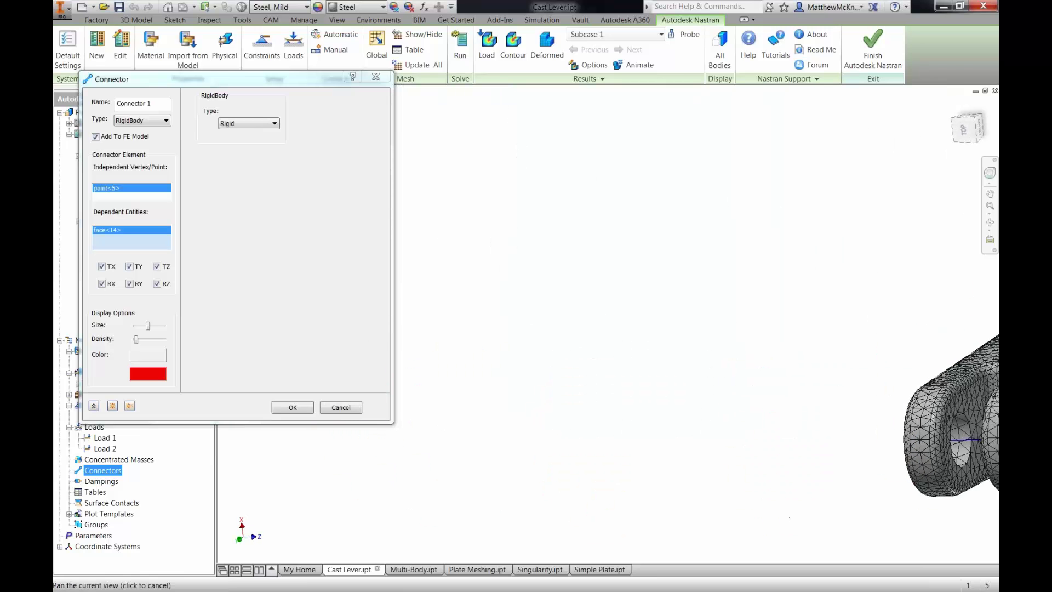
click(861, 341)
click(857, 318)
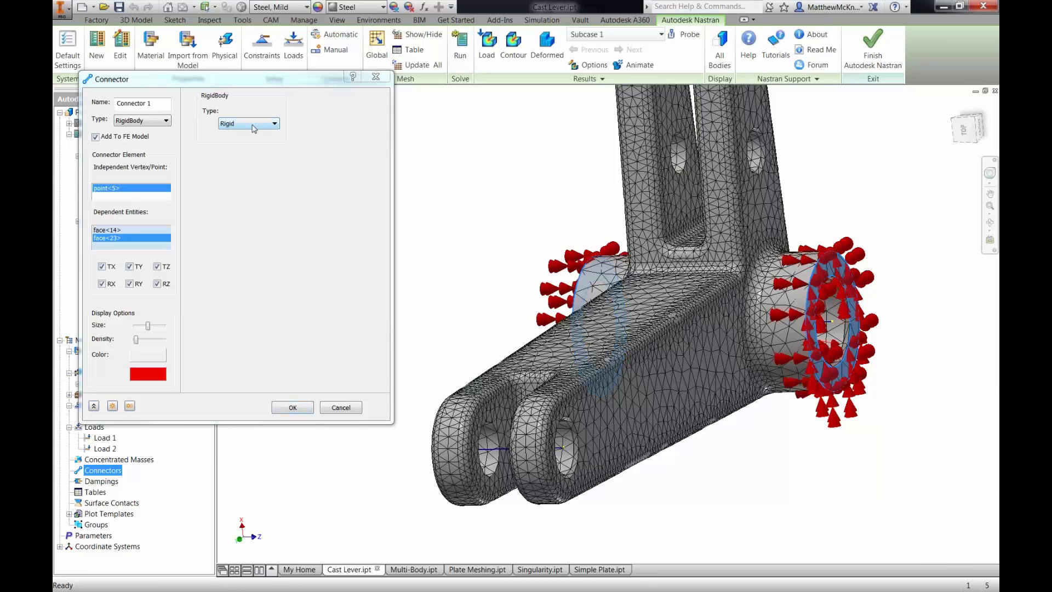
click(293, 408)
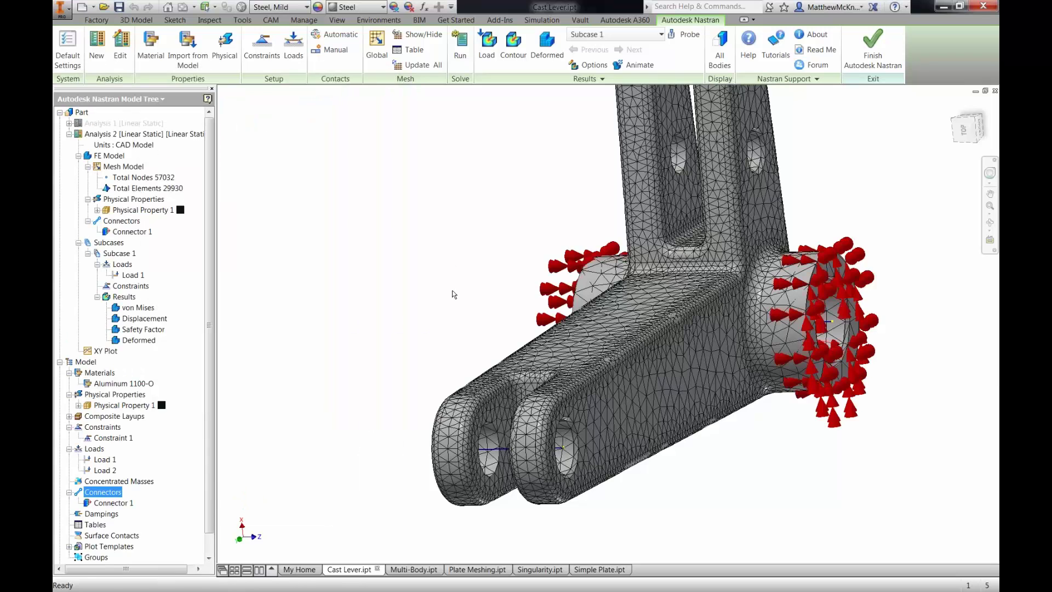
Step: Examine how the rigid connector links the two hub end faces to the centre point
shift+middle_drag(459, 287, 378, 296)
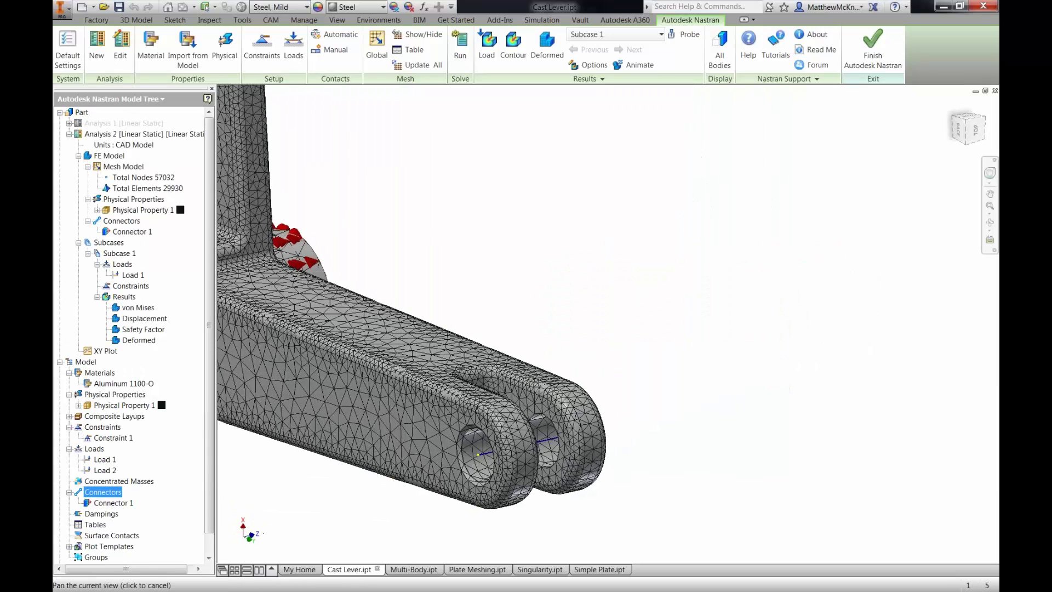
shift+middle_drag(612, 269, 493, 329)
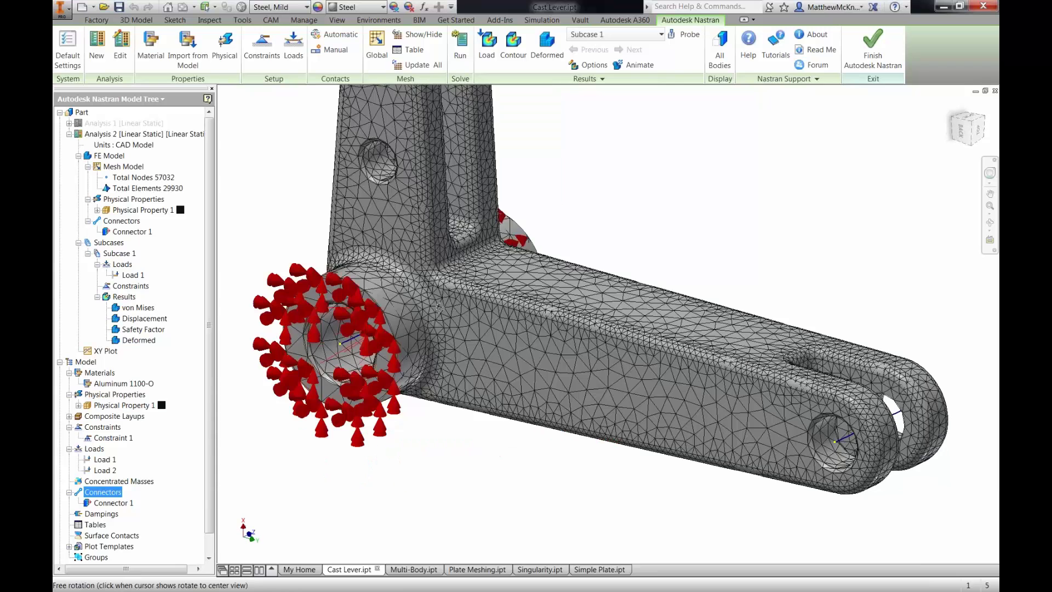
shift+middle_drag(438, 308, 311, 301)
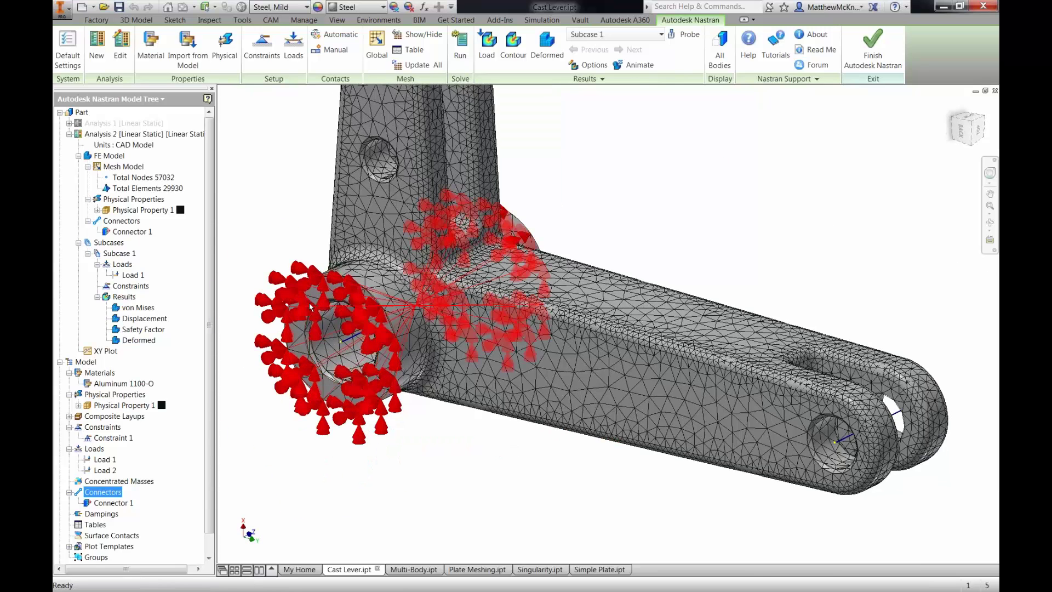
scroll(311, 306, up, 5)
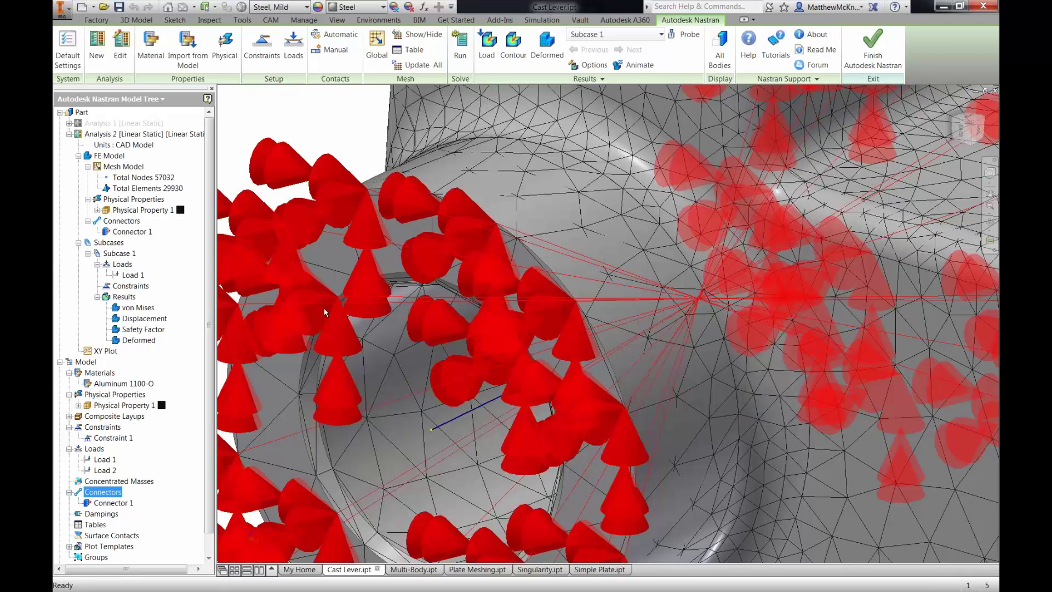
mouse_move(324, 308)
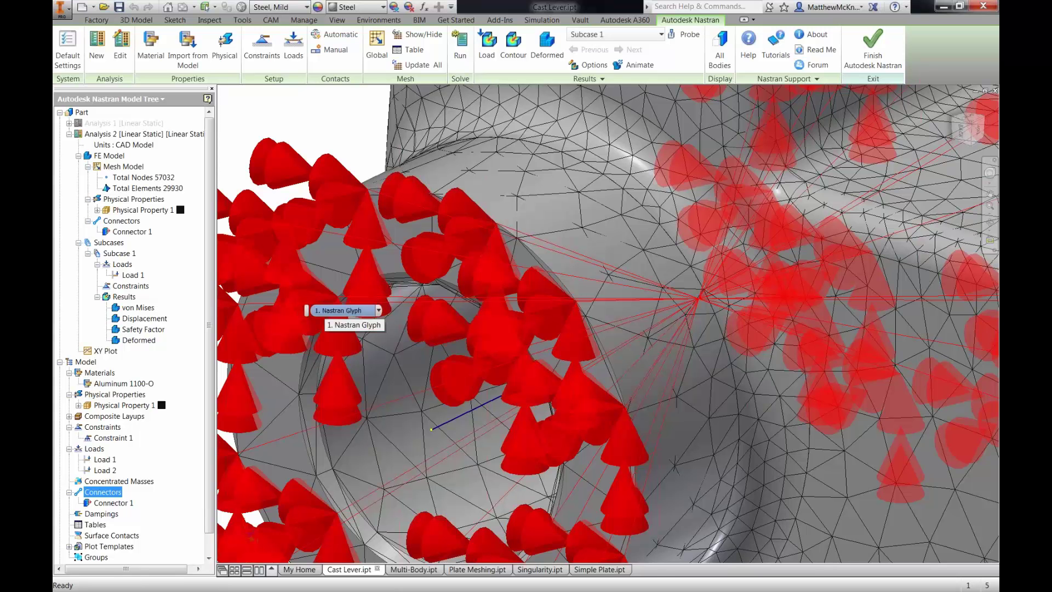
scroll(325, 310, up, 6)
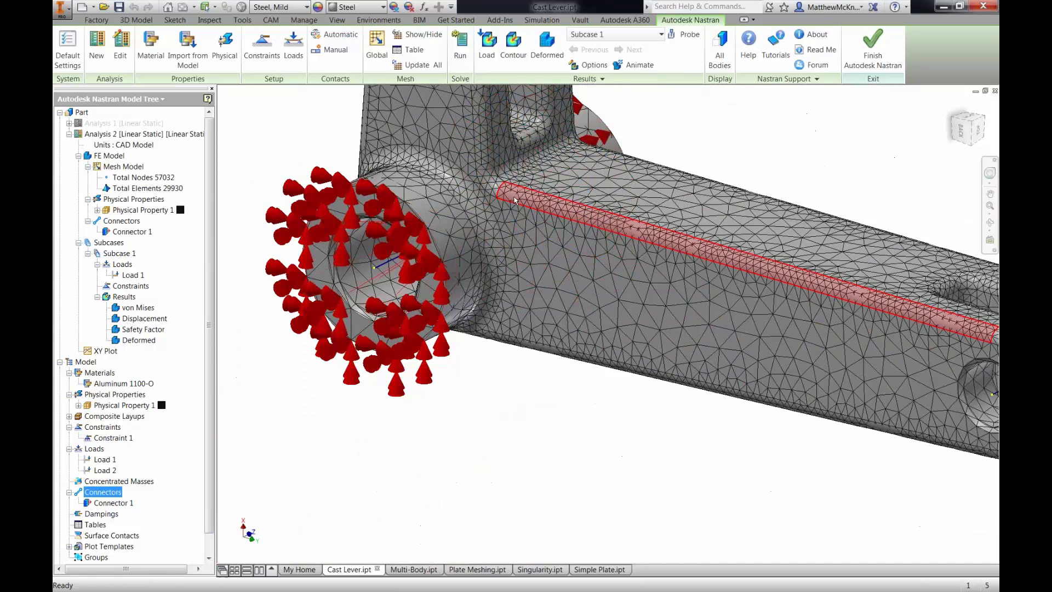
Step: Constrain the hub's centre point in Subcase 1, fixing all translations plus Rx and Ry while leaving Rz free
middle_drag(515, 201, 564, 269)
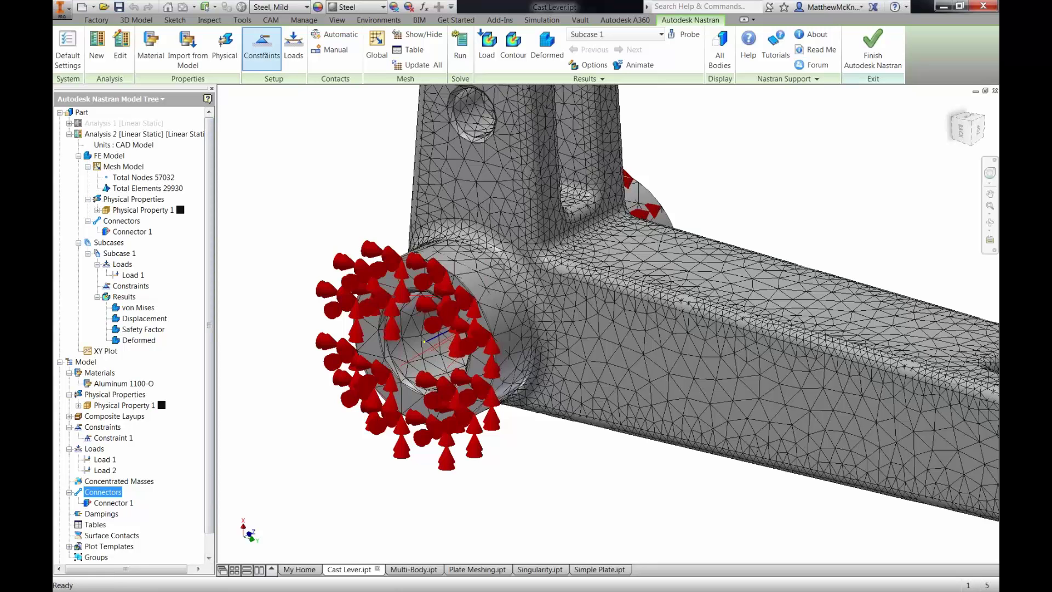
shift+middle_drag(548, 274, 515, 267)
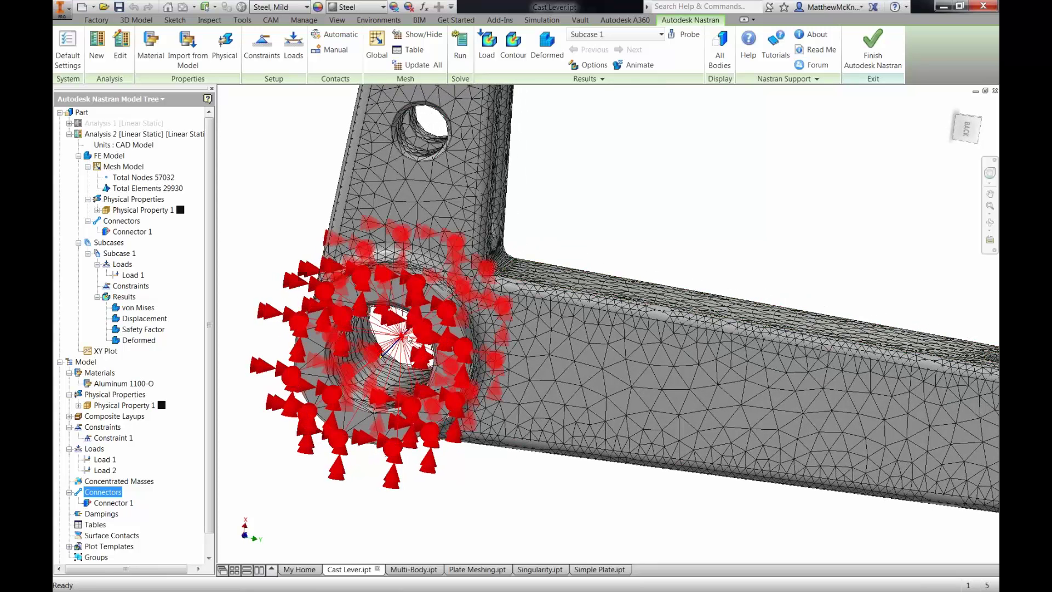
click(262, 49)
drag(86, 81, 765, 118)
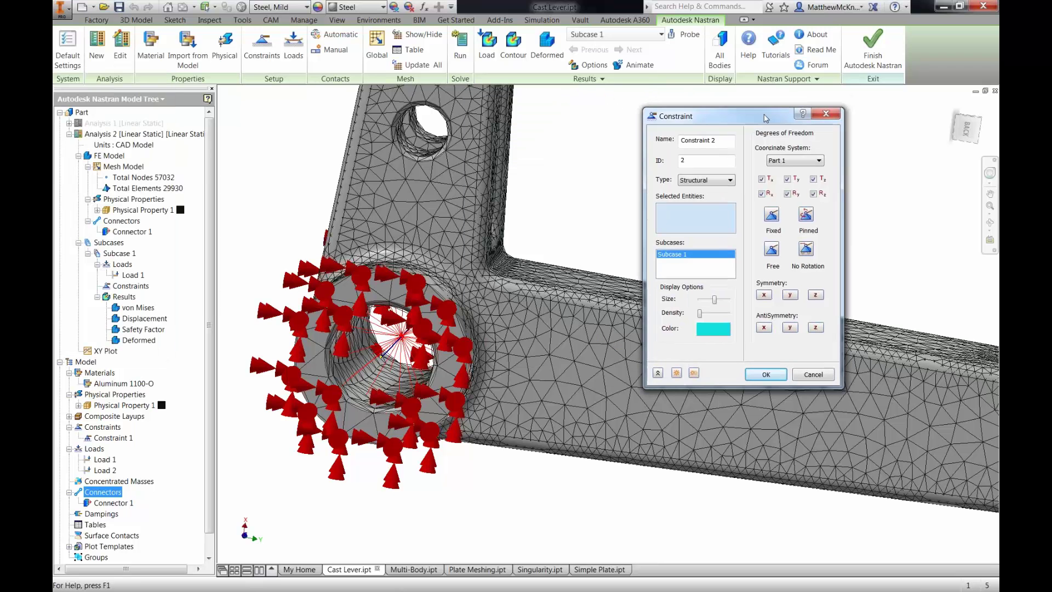
click(409, 346)
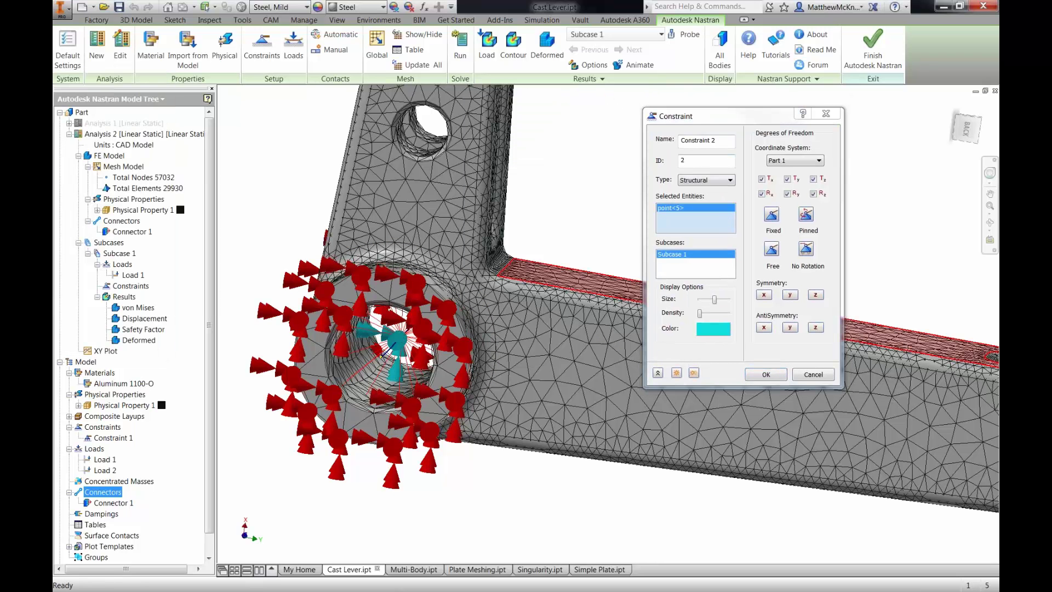
drag(719, 122, 642, 155)
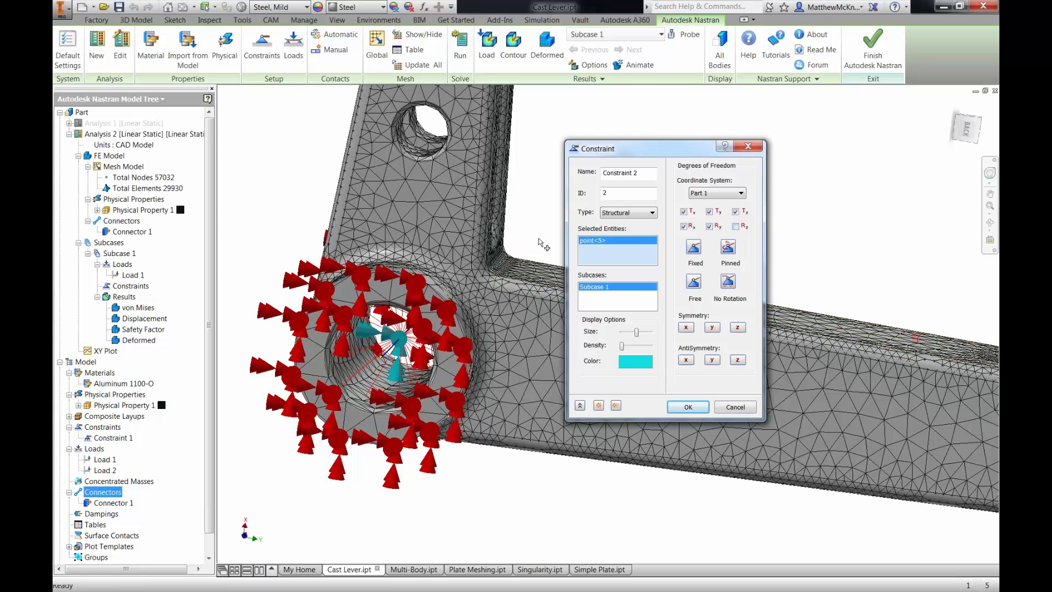
shift+middle_drag(916, 338, 811, 342)
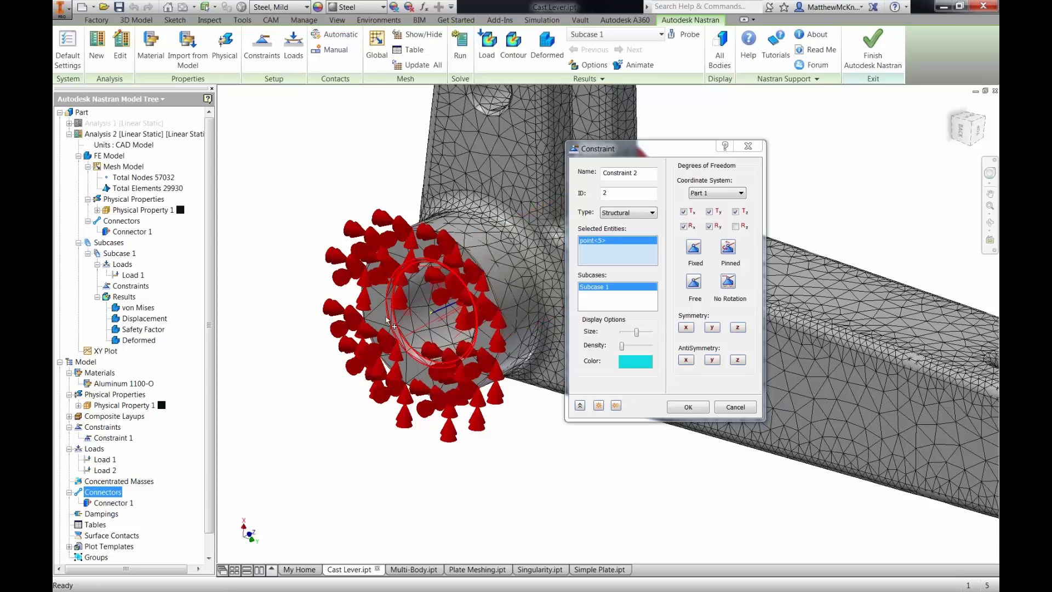
click(688, 408)
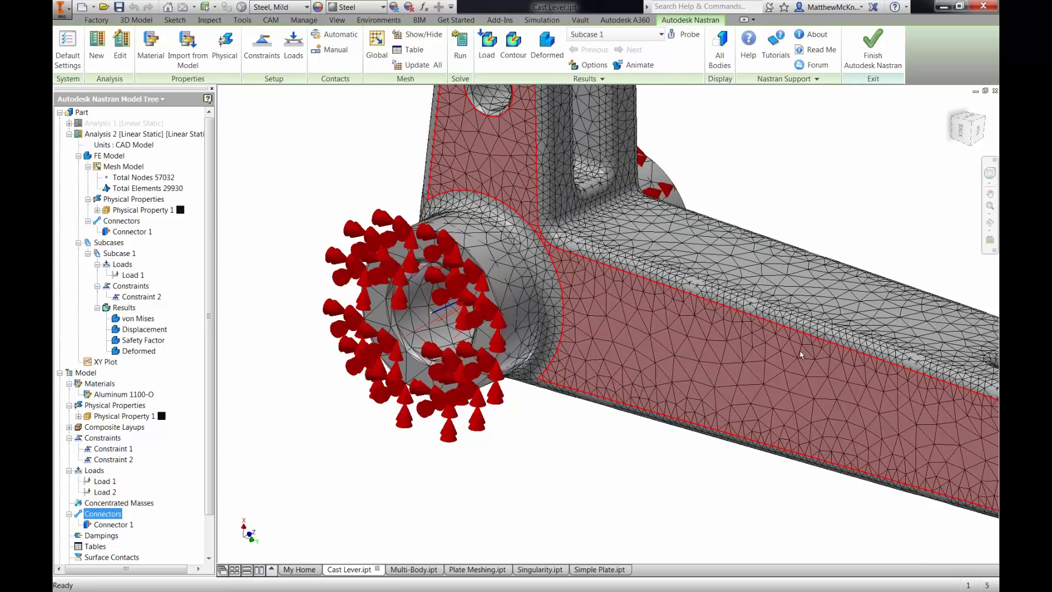
Step: Create a RigidBody connector from the point between the fork's holes to the inner faces of both fork holes
middle_drag(959, 417, 697, 291)
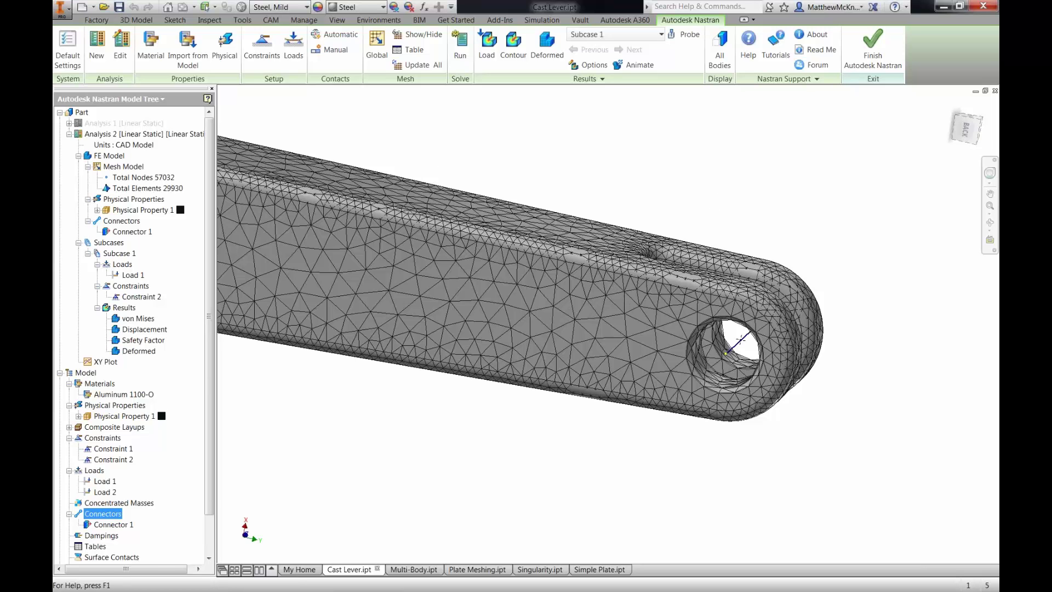
right_click(99, 514)
click(124, 521)
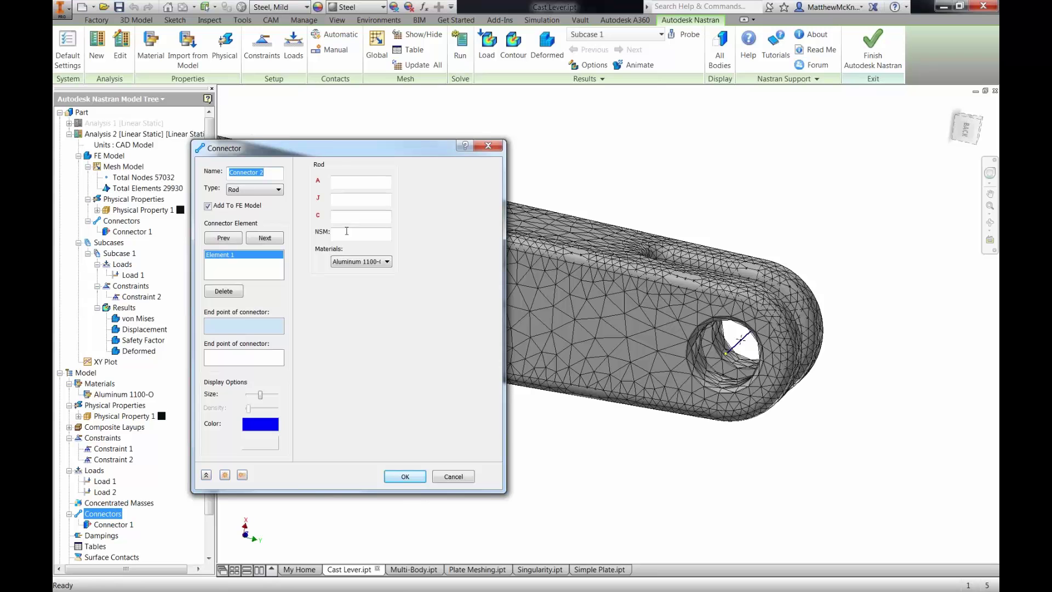
click(251, 189)
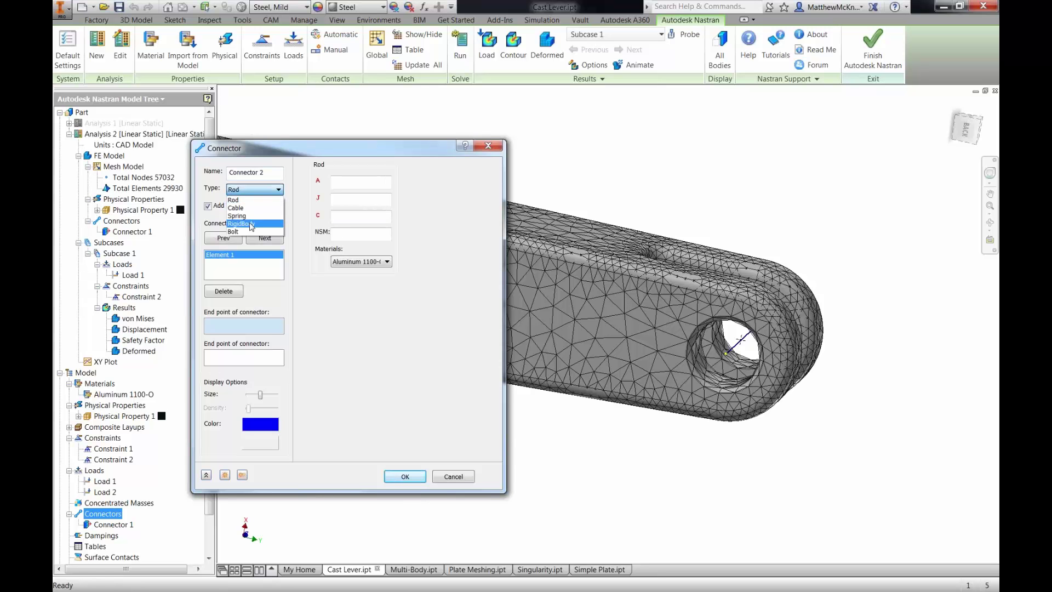
click(250, 225)
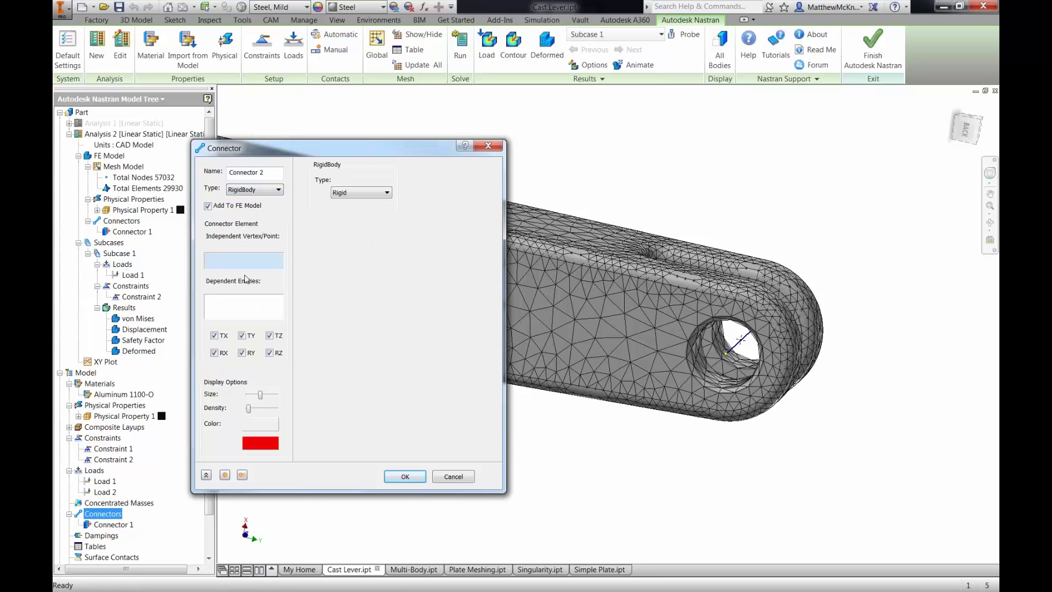
click(741, 342)
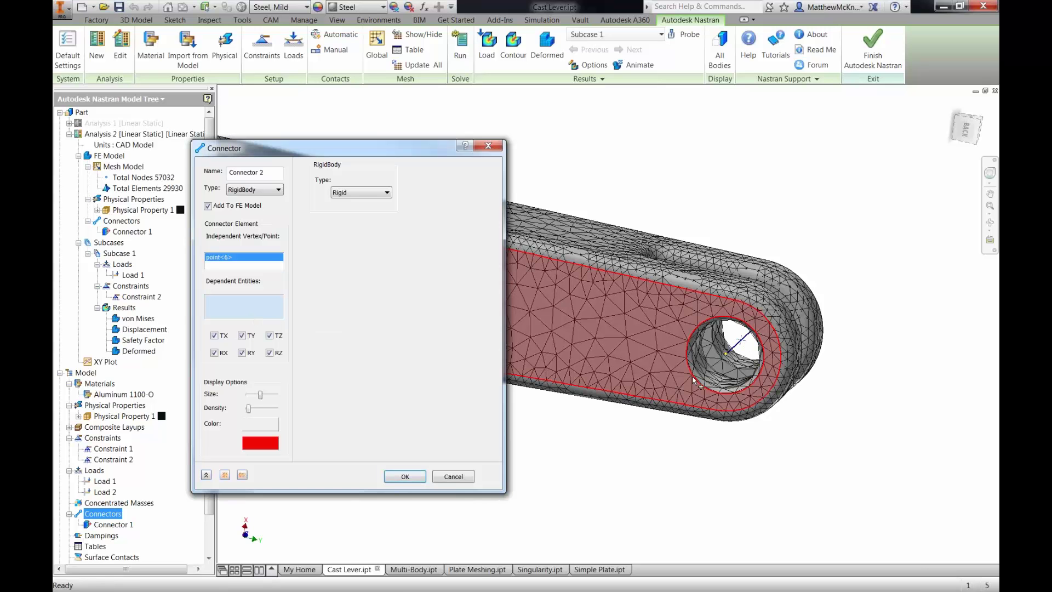
click(734, 365)
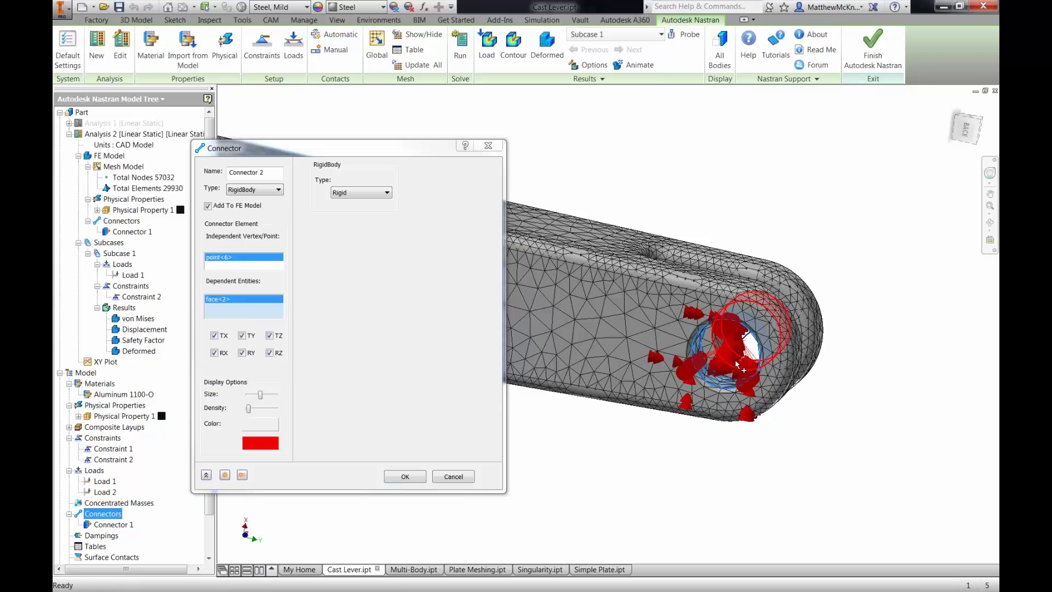
click(738, 366)
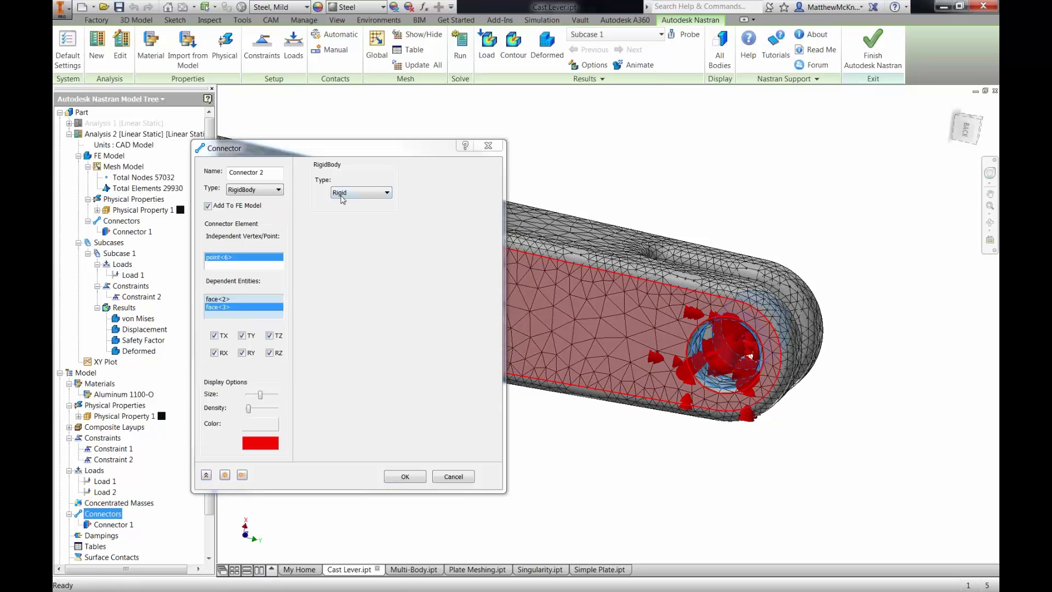
click(404, 478)
click(404, 476)
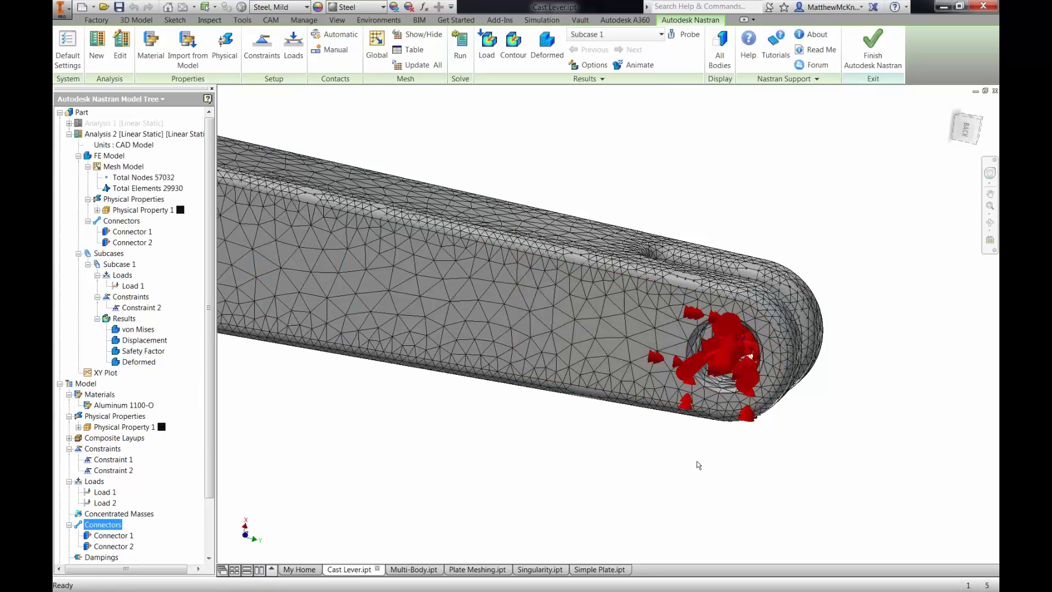
Step: Constrain the centre point between the fork's holes in Subcase 1, fixing only Tx and leaving all other degrees of freedom free
shift+middle_drag(686, 365, 595, 387)
scroll(603, 329, up, 3)
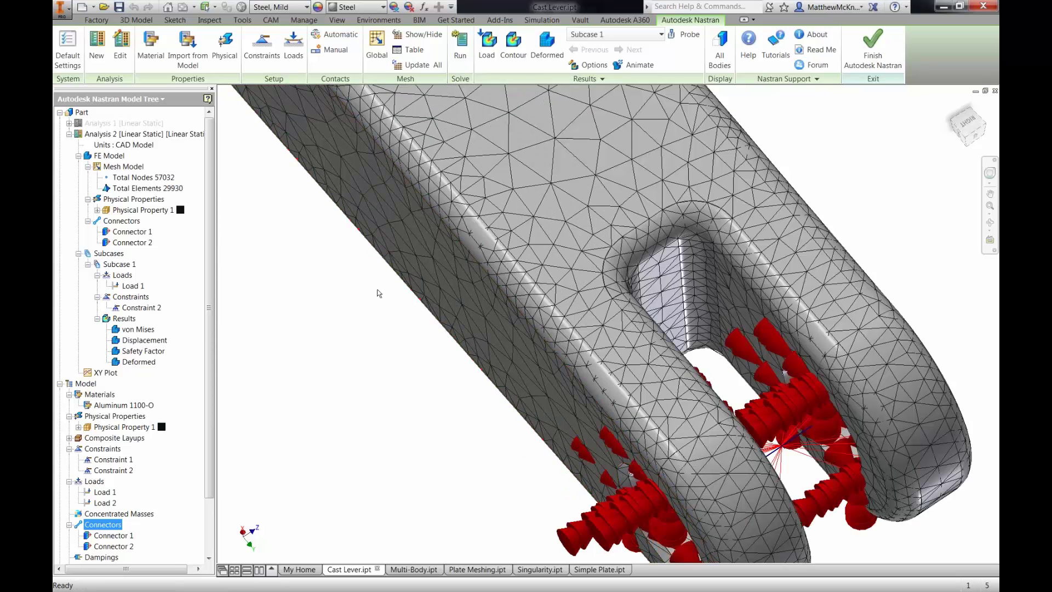
click(262, 46)
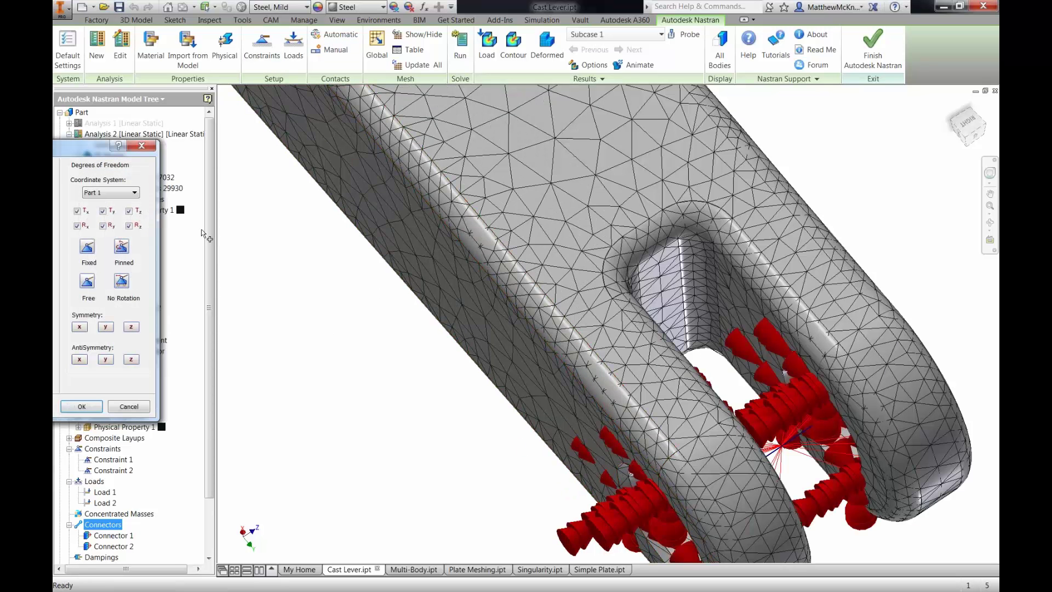
drag(81, 156, 311, 152)
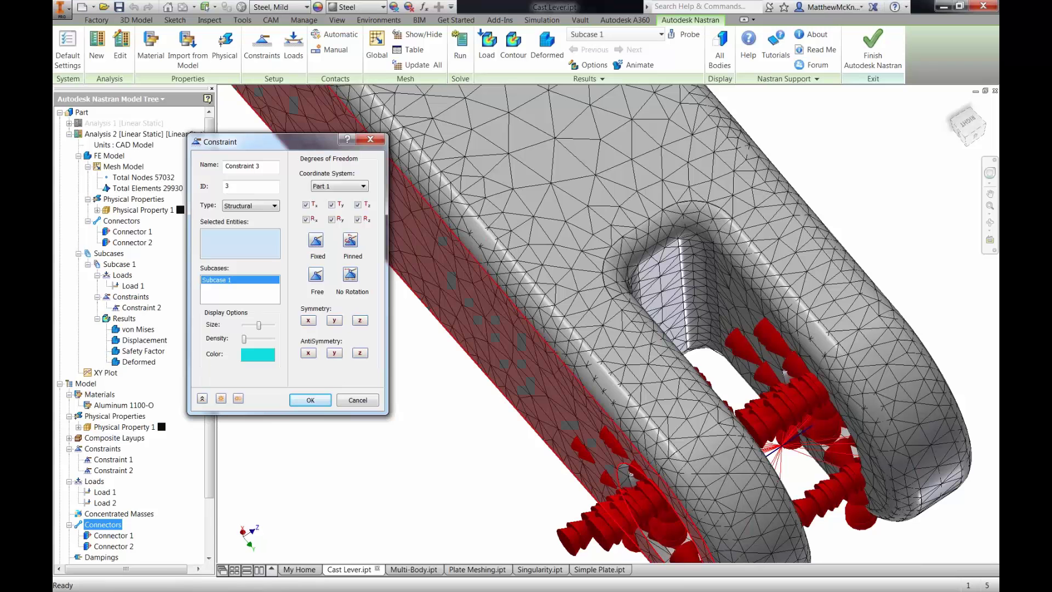
click(789, 456)
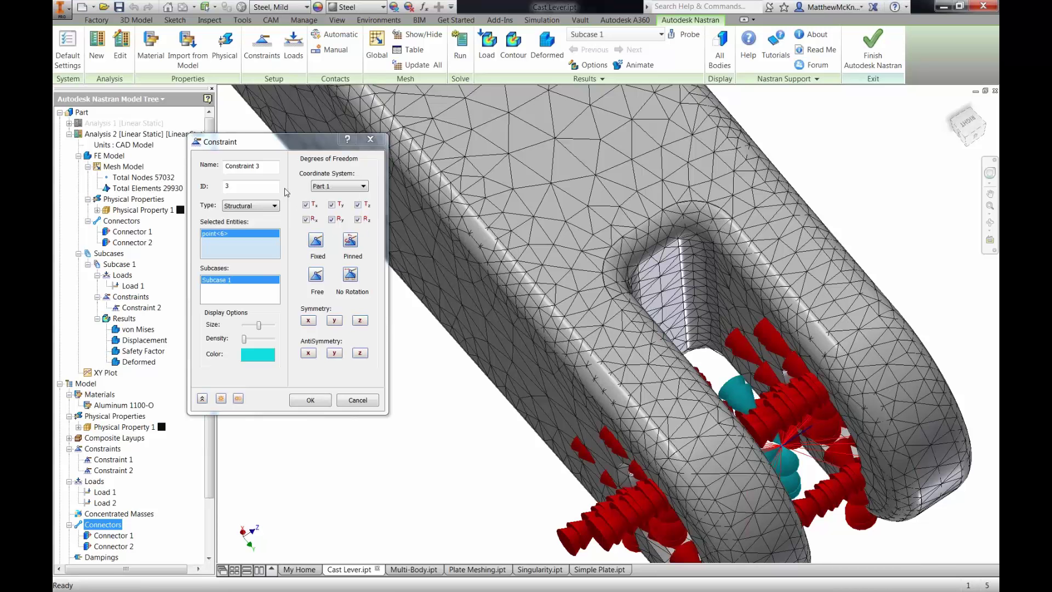
click(317, 278)
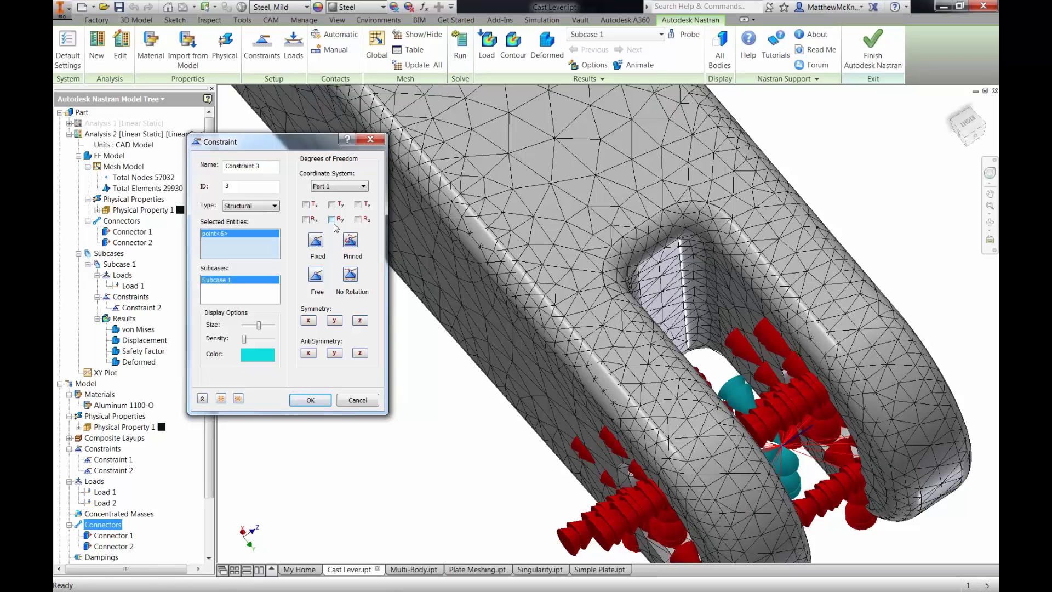
click(306, 205)
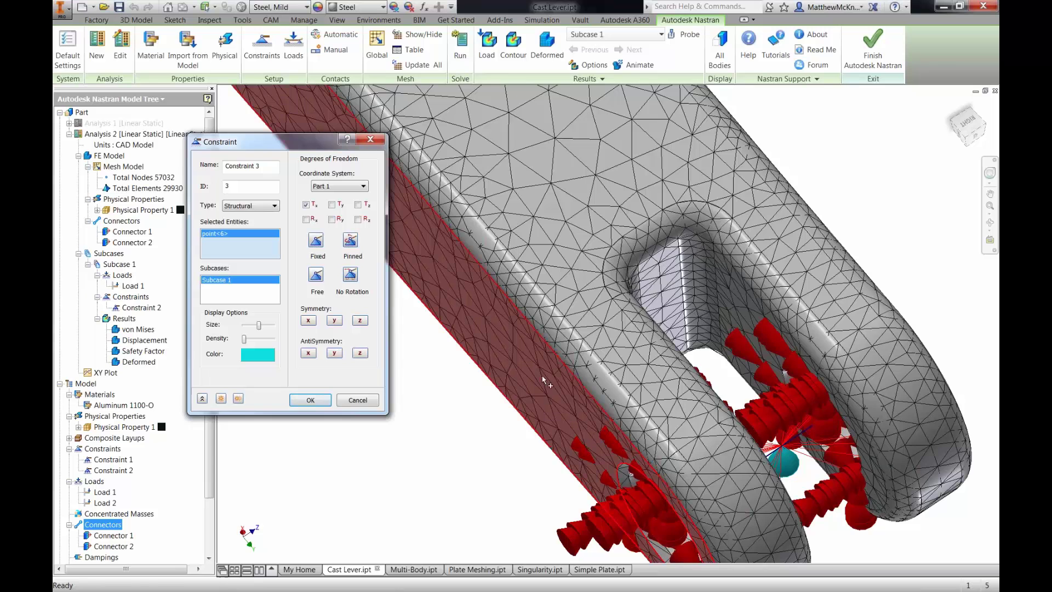
shift+middle_drag(548, 382, 586, 318)
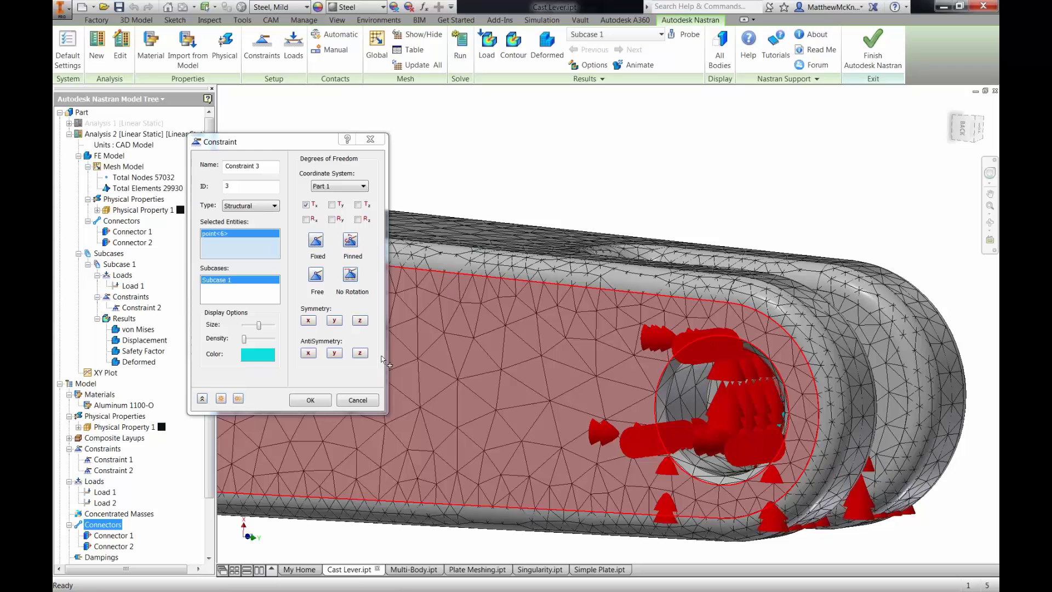
click(319, 402)
Step: Update the mesh of the constrained lever and run the Analysis 2 solution through to completion
scroll(466, 203, down, 5)
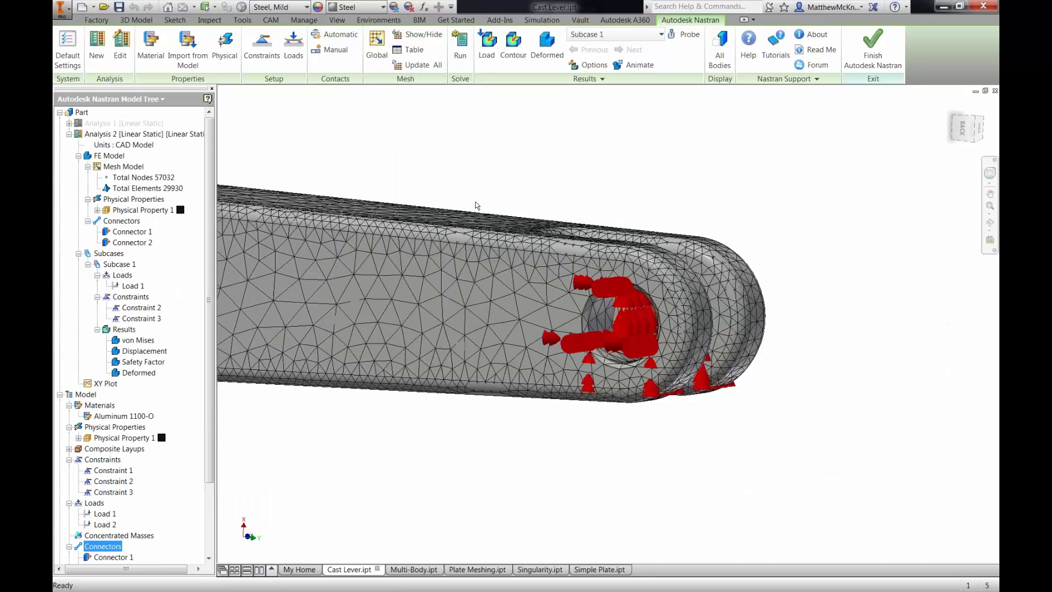
scroll(528, 318, down, 3)
scroll(529, 317, up, 4)
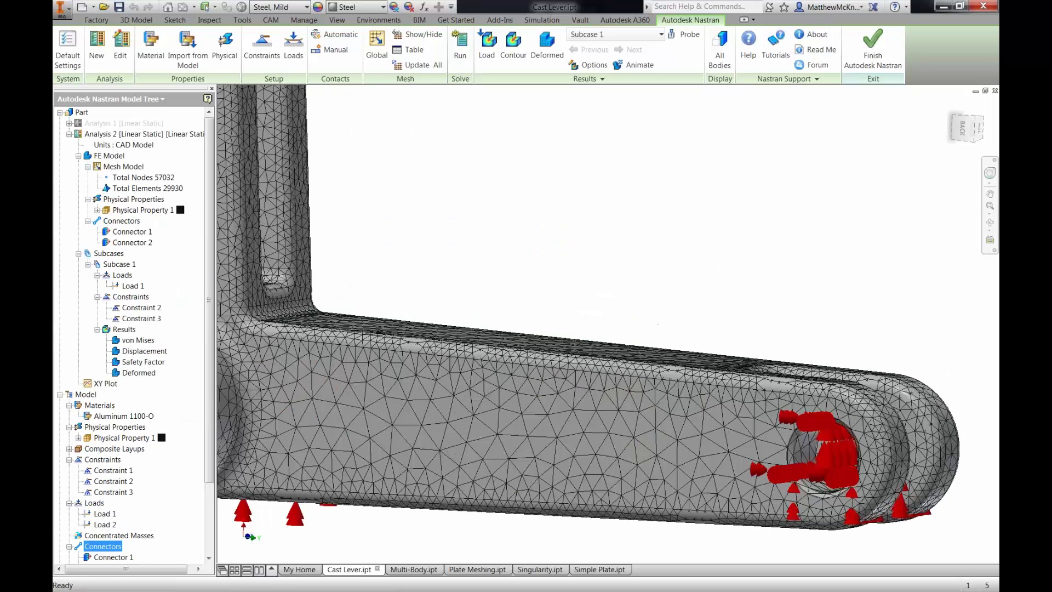
click(976, 121)
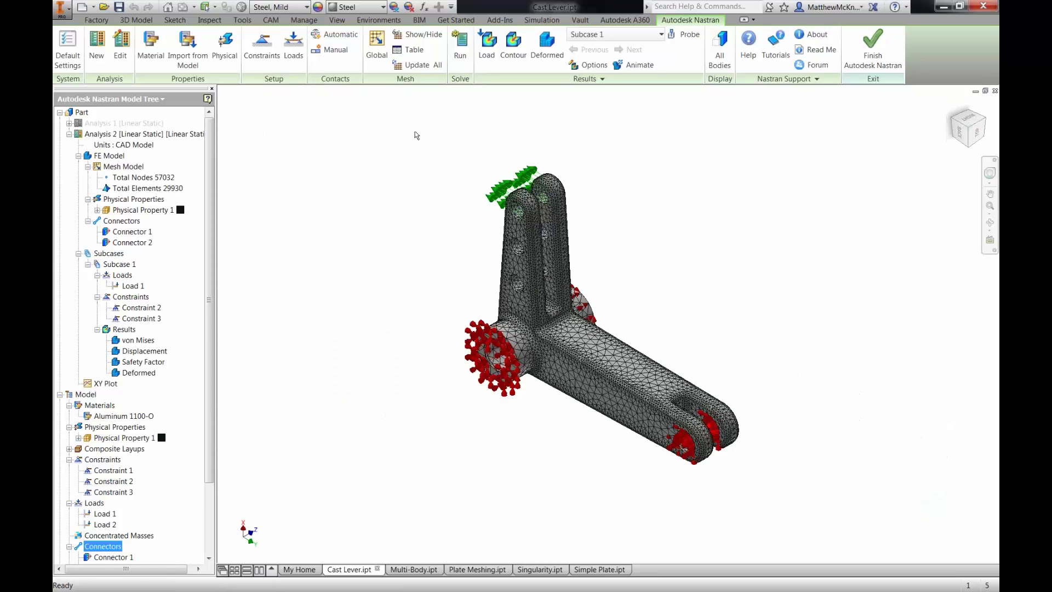
click(424, 66)
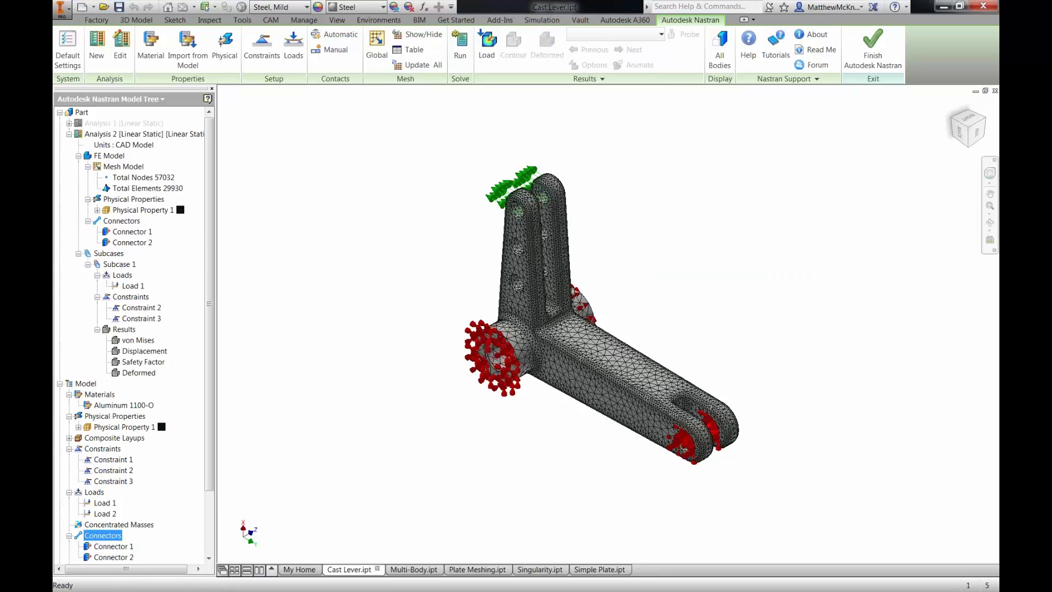
click(465, 56)
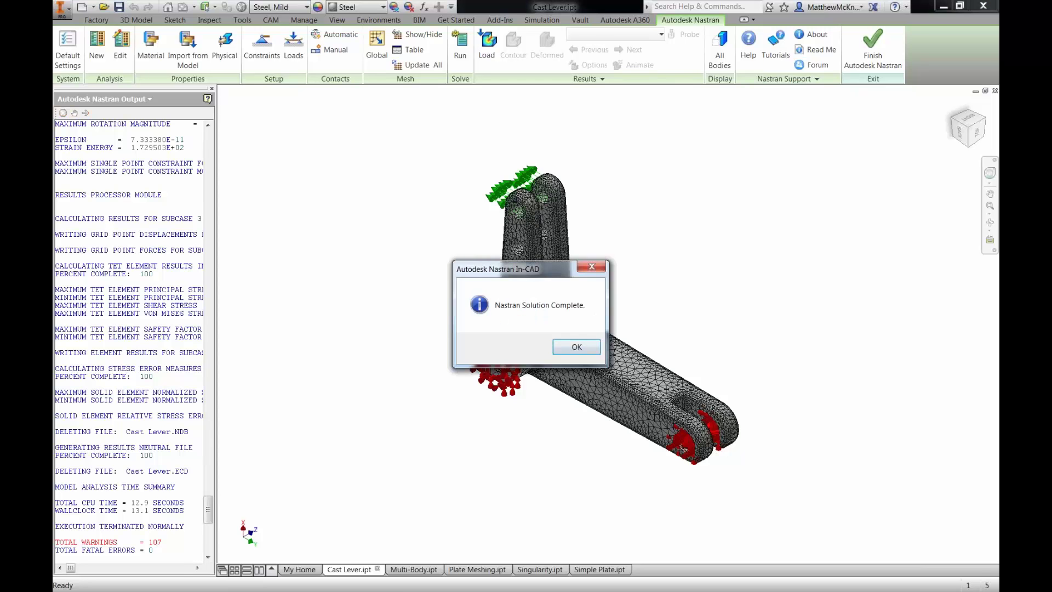
click(575, 347)
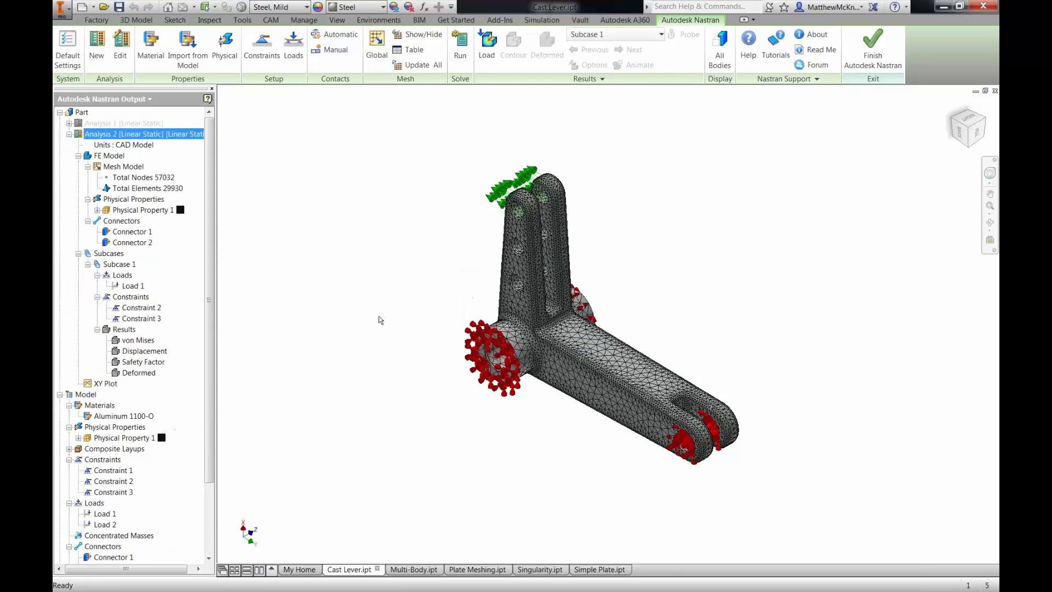
Step: Display the von Mises result of Subcase 1 and examine the stress where the upright arm meets the horizontal arm
right_click(132, 341)
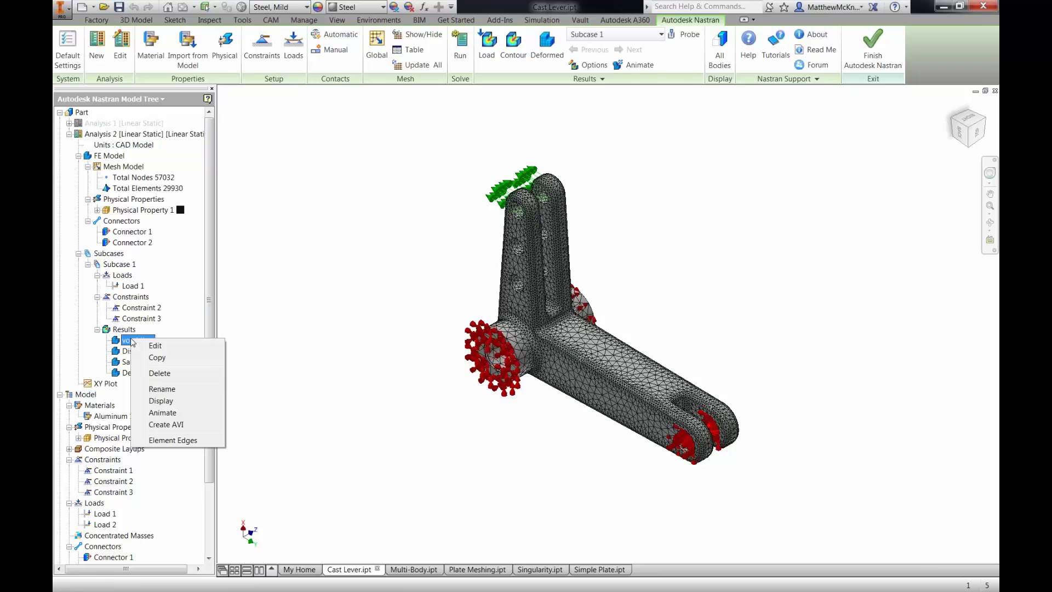
click(161, 402)
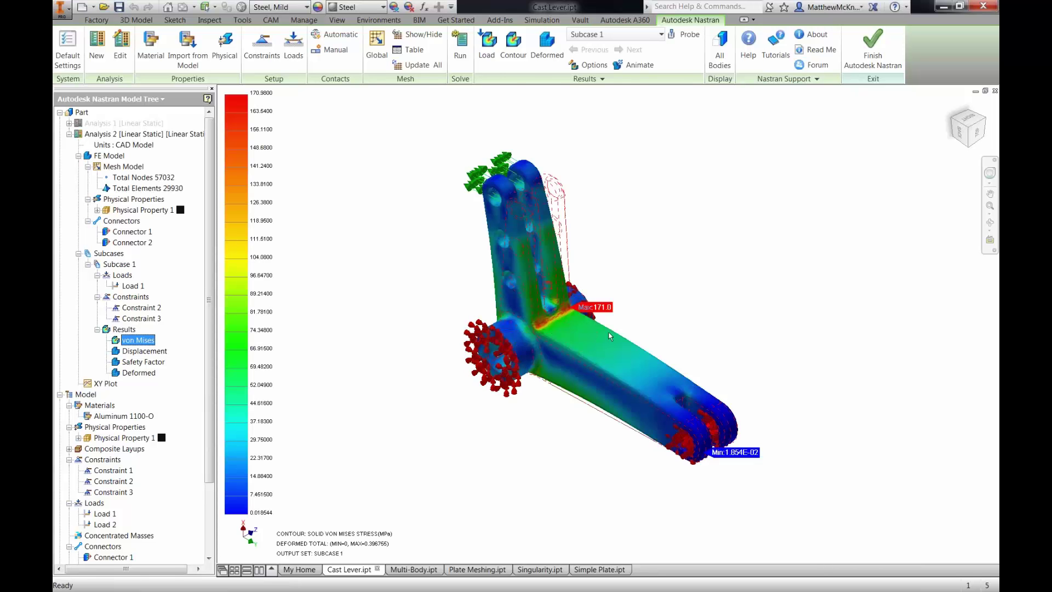
scroll(618, 319, up, 3)
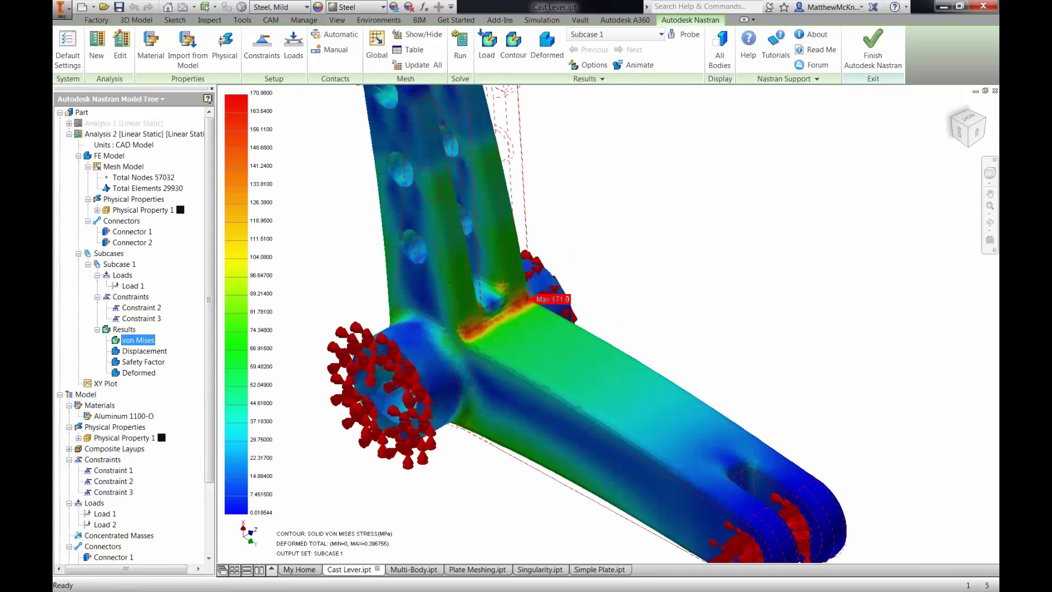
scroll(619, 315, down, 2)
scroll(678, 310, down, 2)
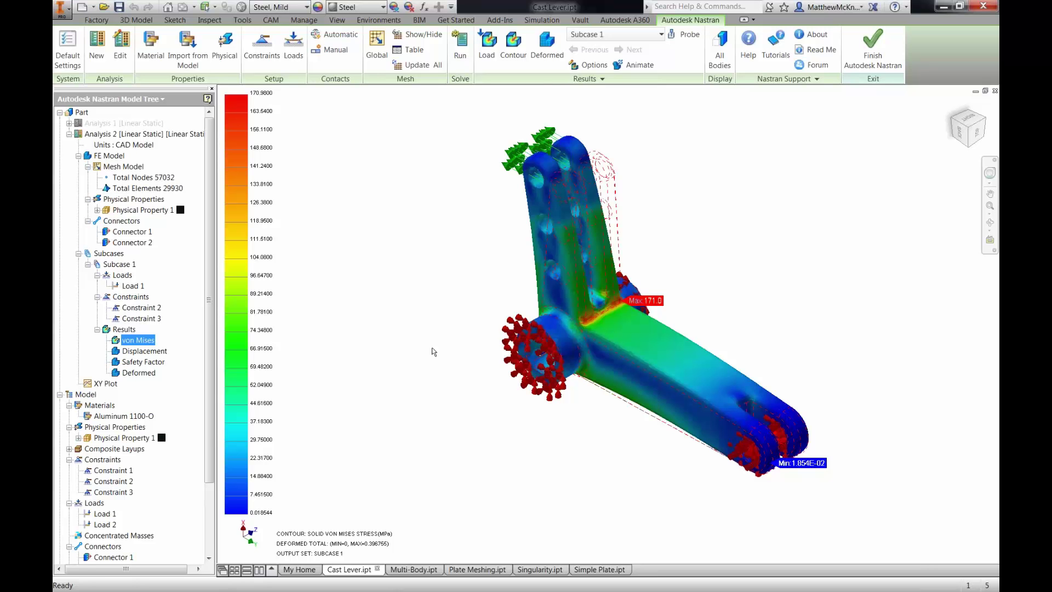
scroll(665, 312, up, 3)
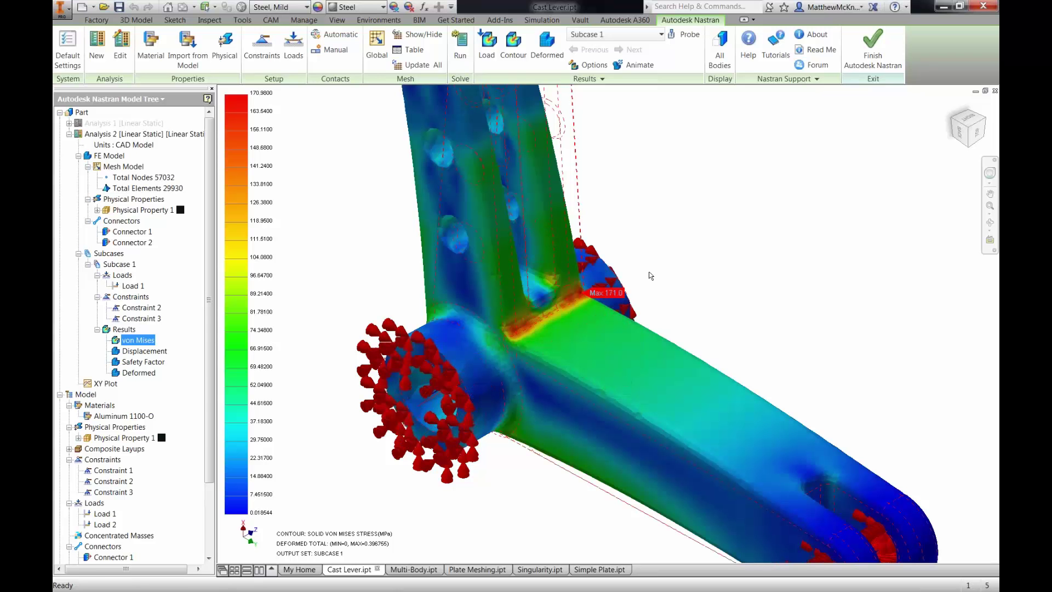
Step: Display the total displacement contour for Subcase 1, animate the lever's deformation, and stop the animation
right_click(141, 350)
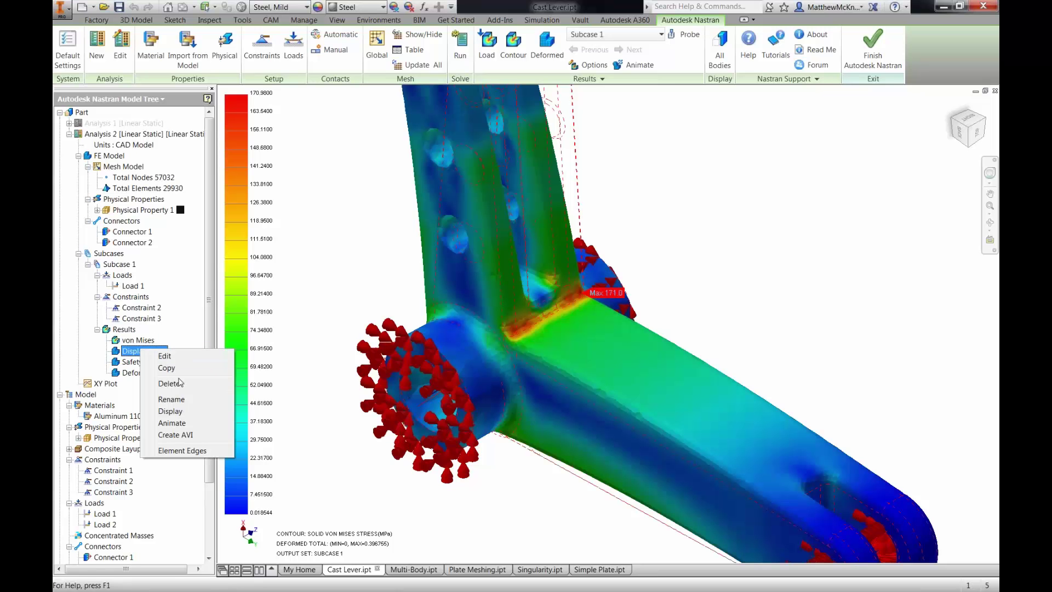
click(171, 411)
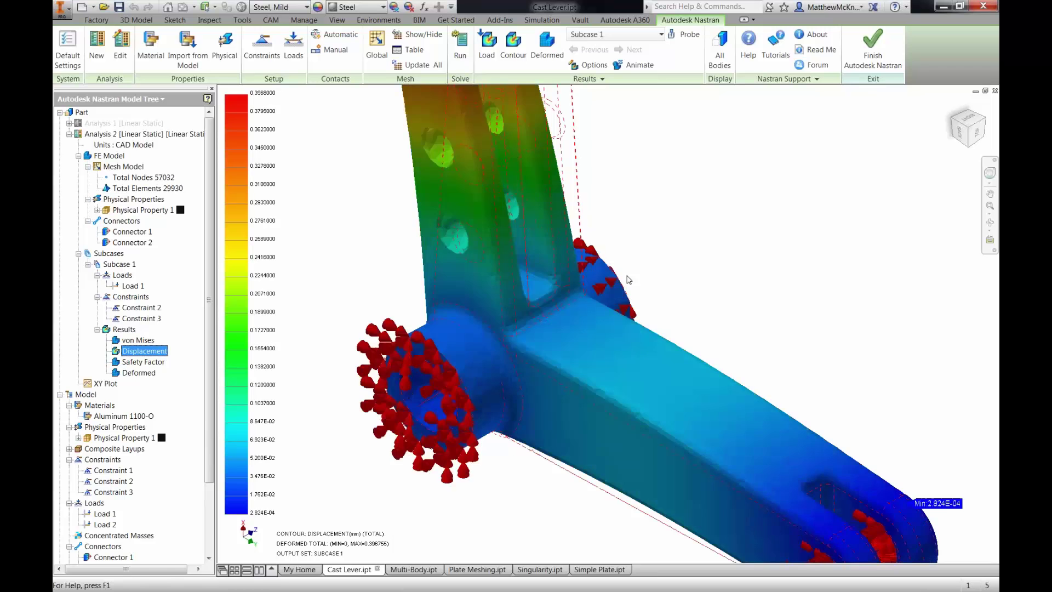
middle_drag(685, 244, 606, 263)
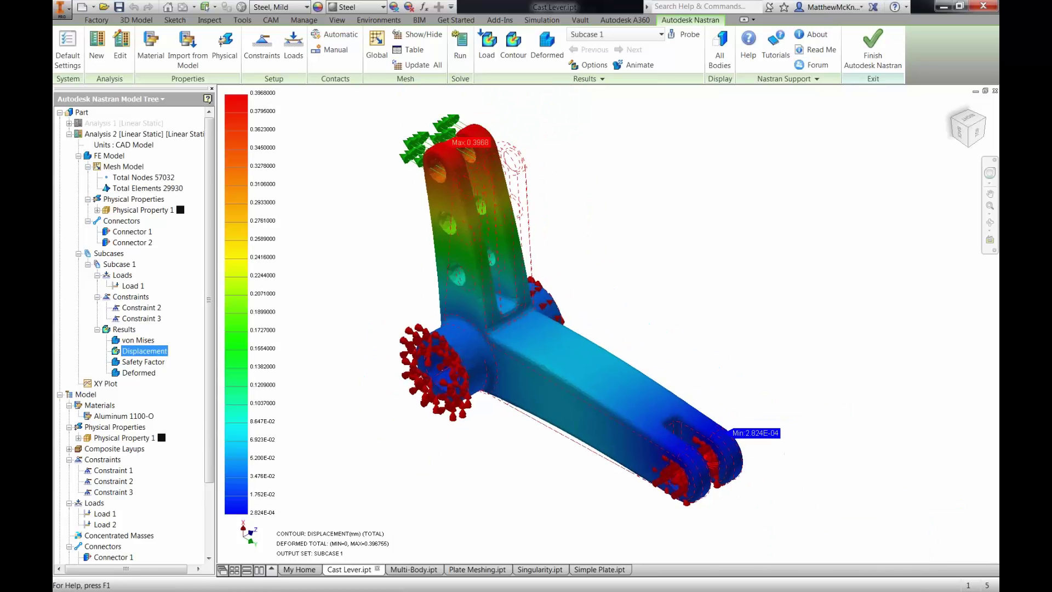
right_click(146, 353)
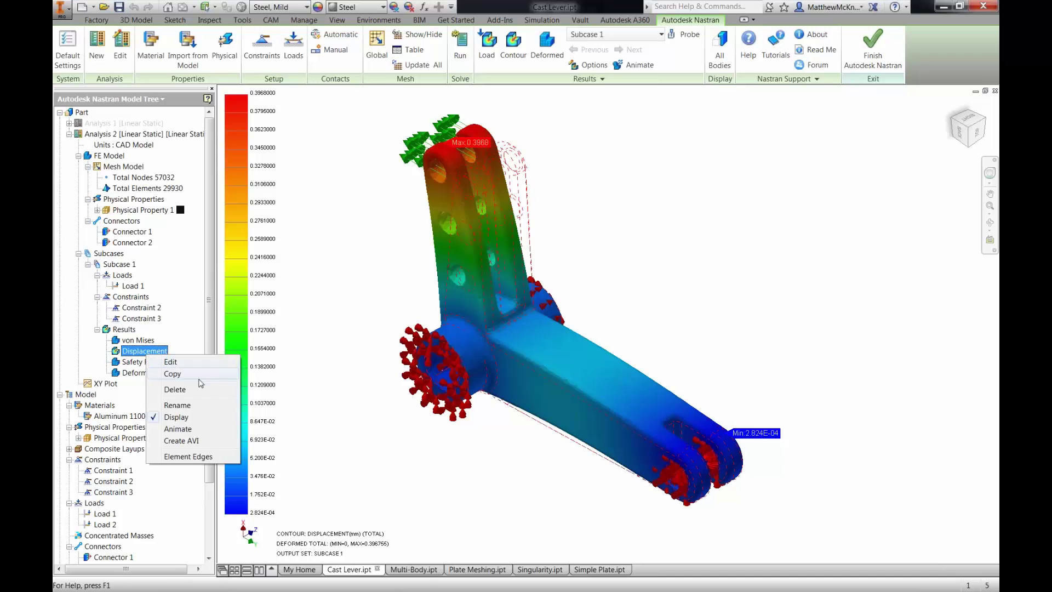
click(181, 429)
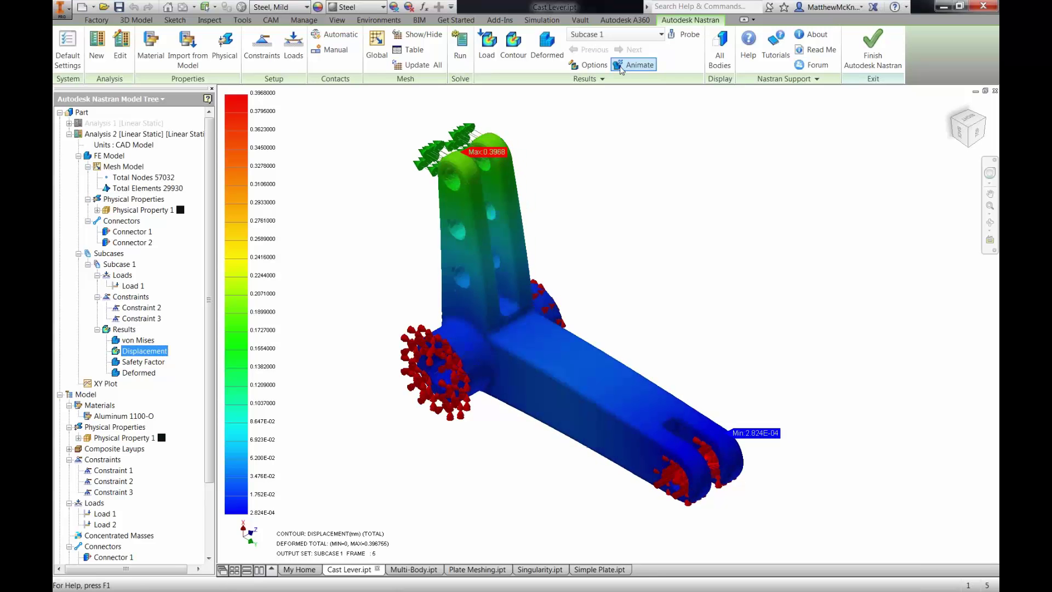
key(Escape)
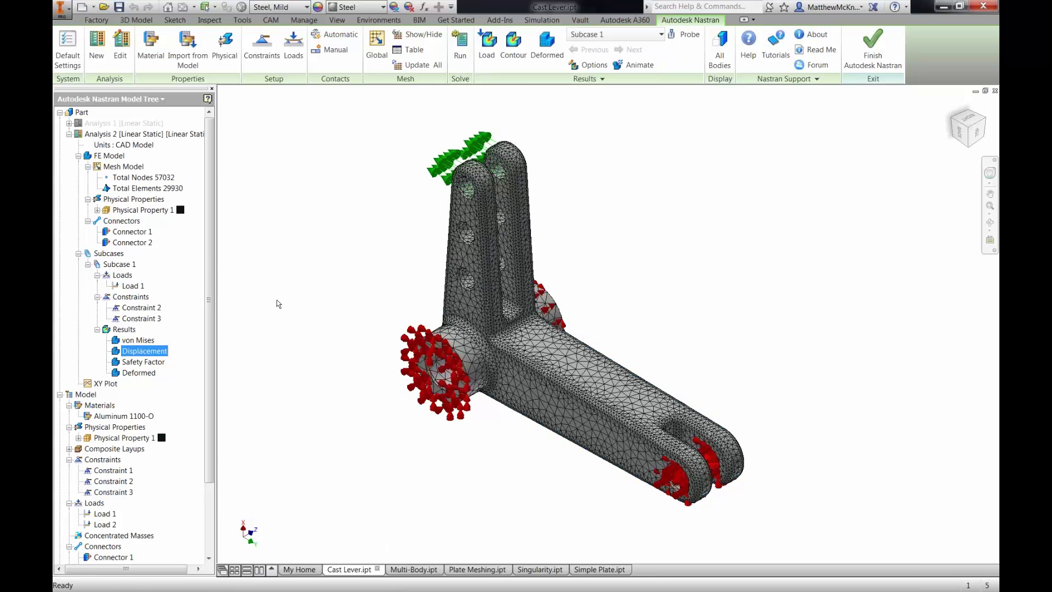
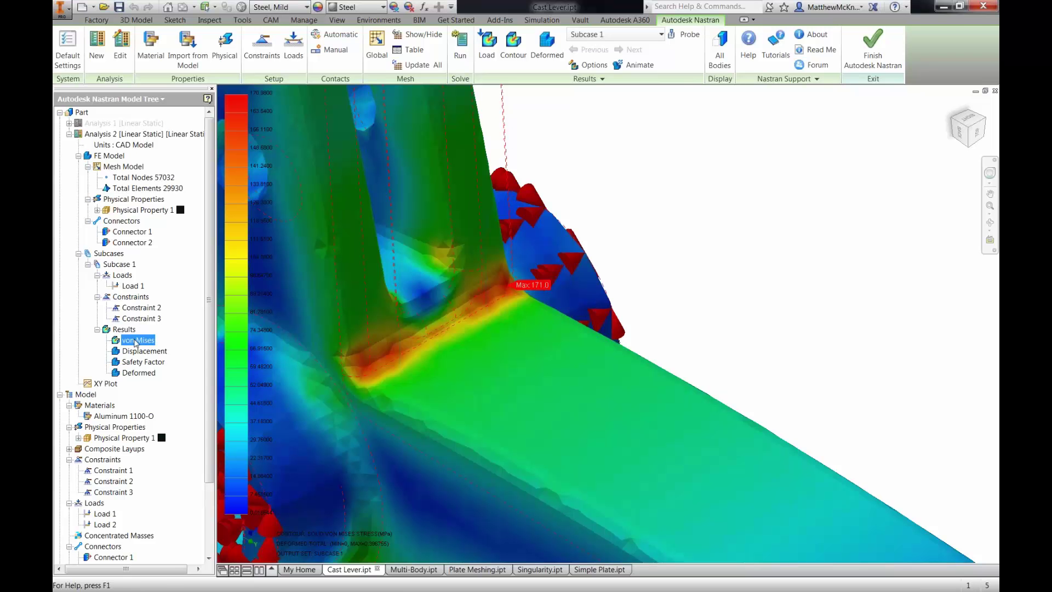
Step: Open the von Mises plot of Subcase 1 for editing and display its stress contour
right_click(135, 342)
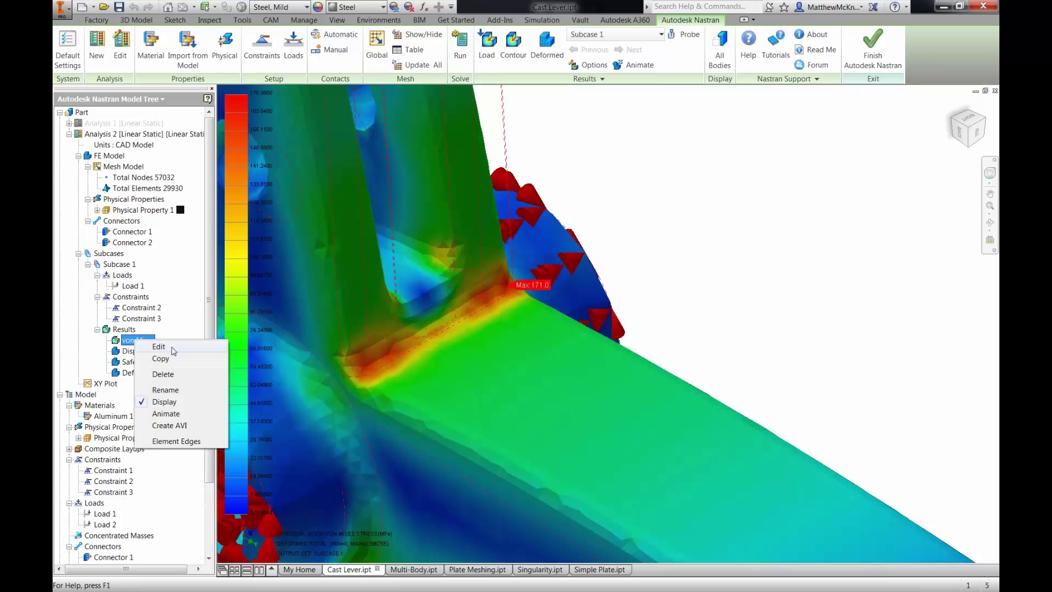
click(159, 346)
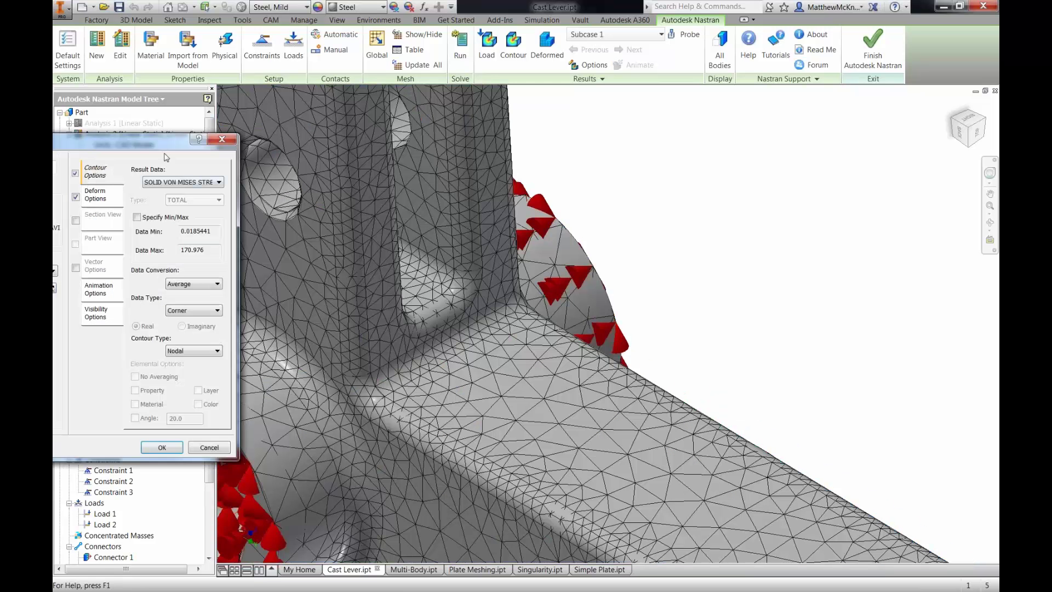
drag(160, 147, 814, 137)
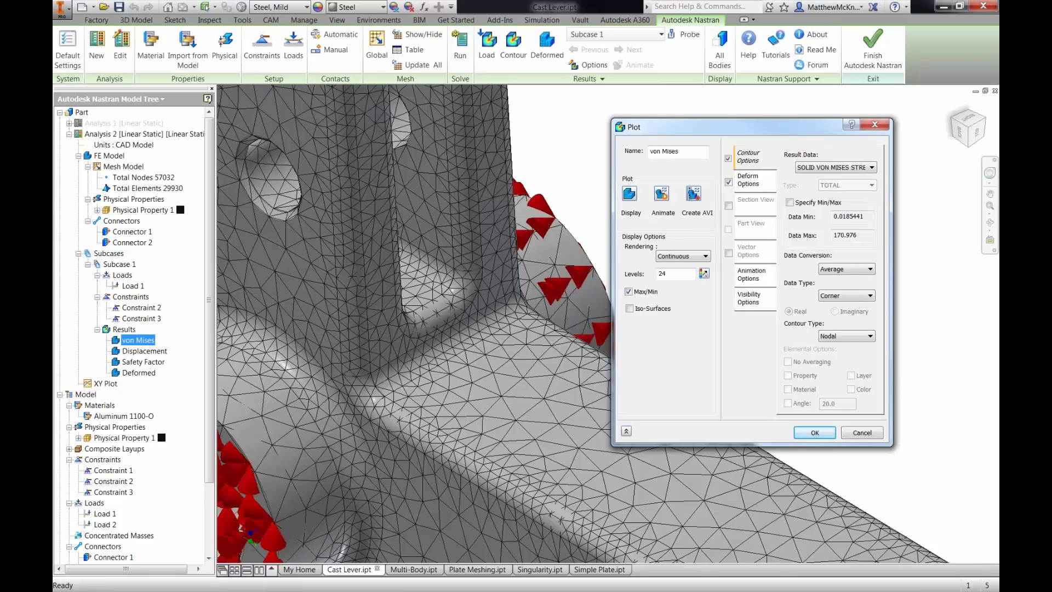
click(630, 194)
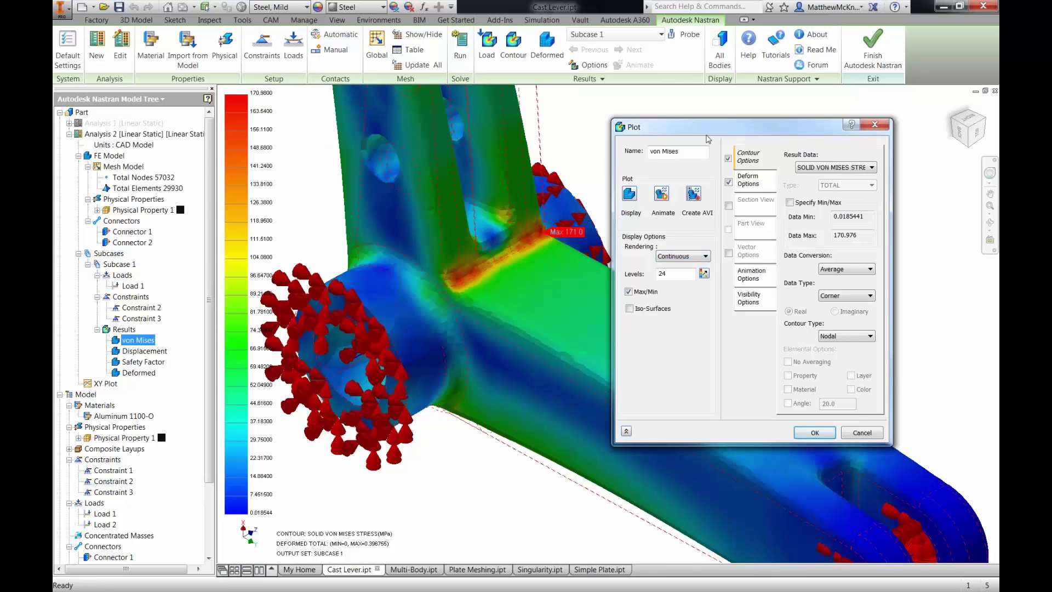
Step: In the von Mises plot's visibility options, hide all items and turn element edges back on to inspect the mesh at the peak stress
drag(708, 132, 733, 175)
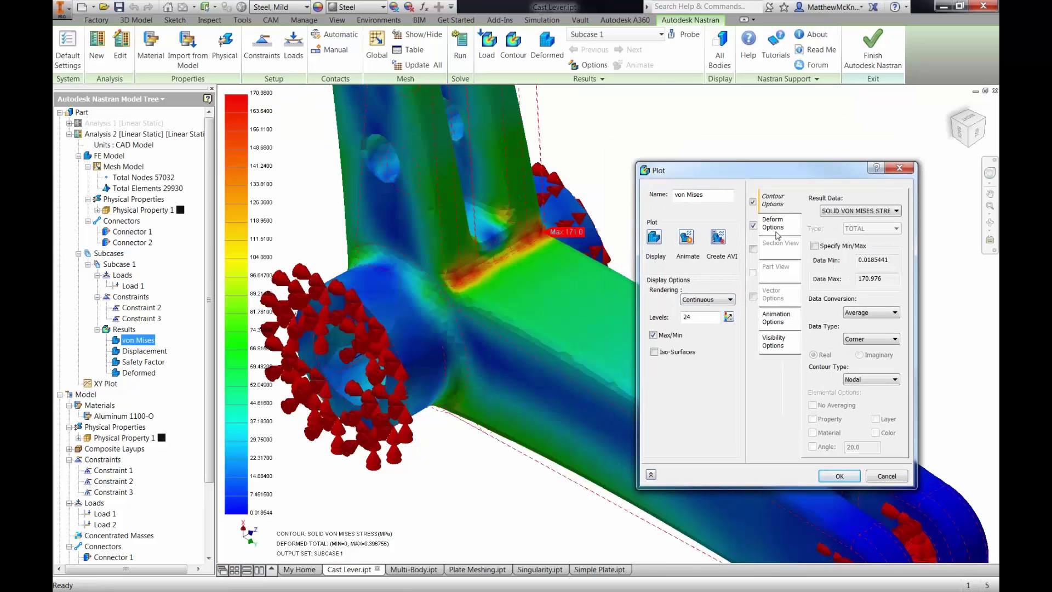
click(775, 343)
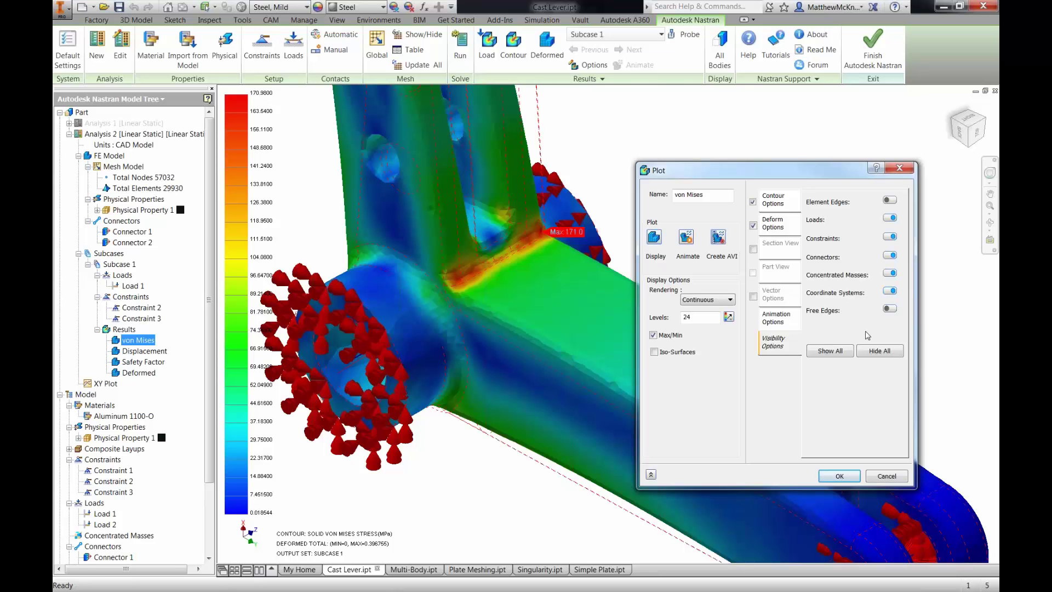
click(890, 218)
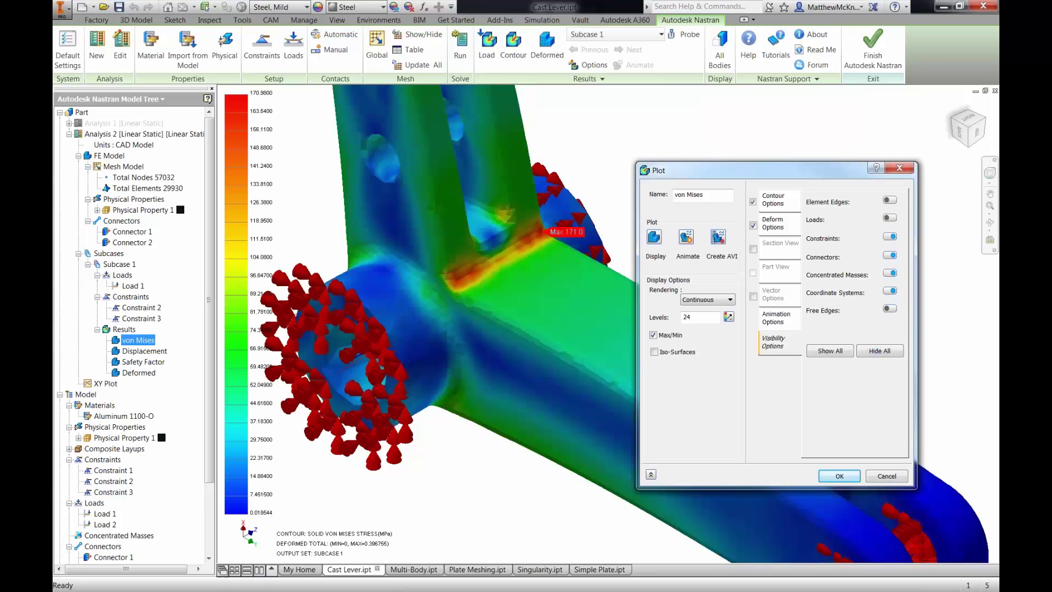
click(881, 352)
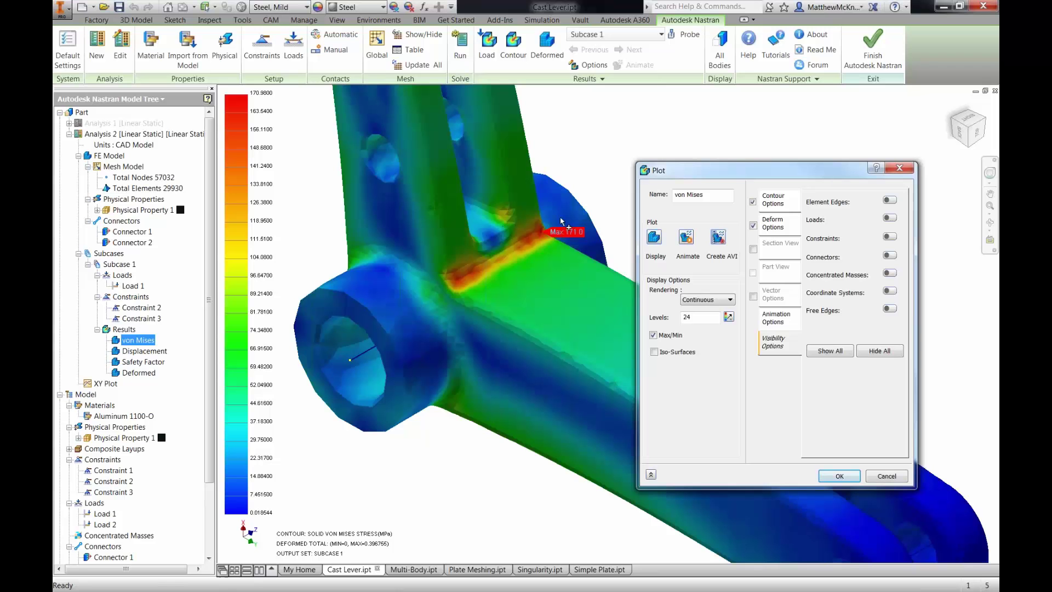
click(891, 201)
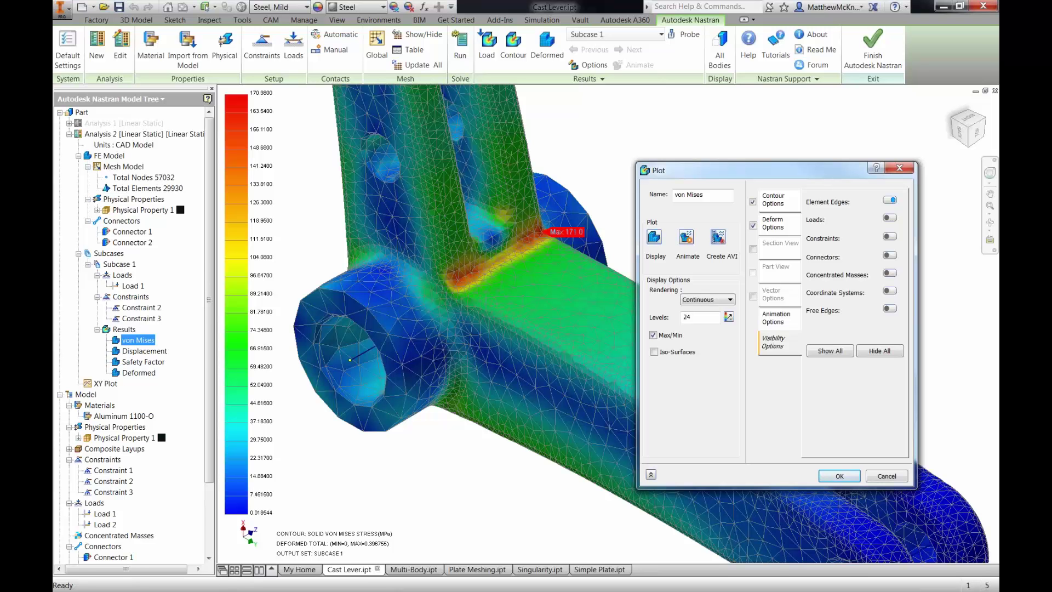
scroll(503, 264, up, 3)
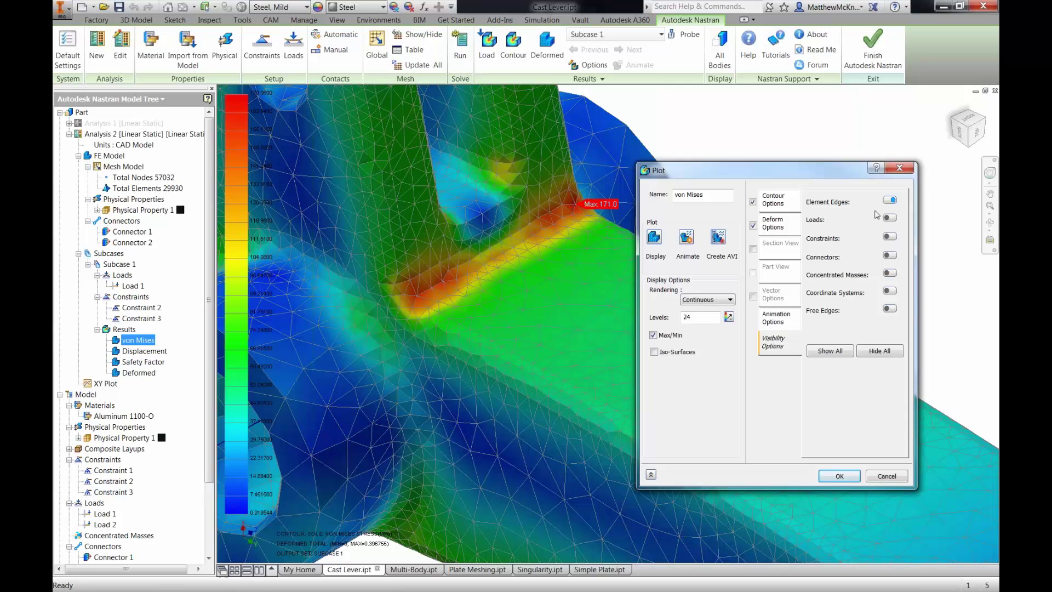
Step: Turn off the element edges in the von Mises plot and change its rendering to Fringe
click(890, 199)
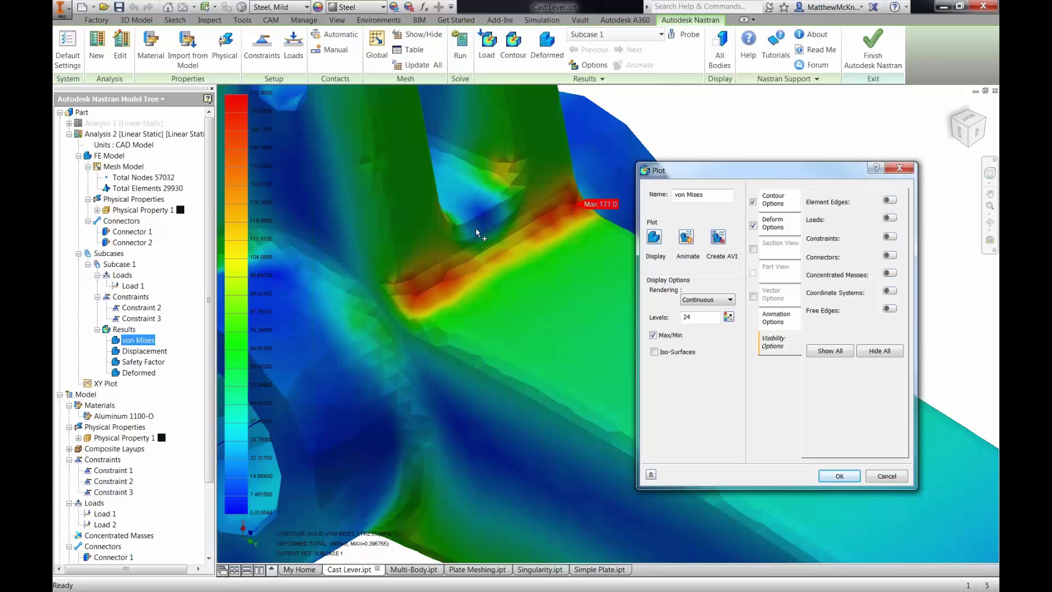
drag(677, 172, 685, 144)
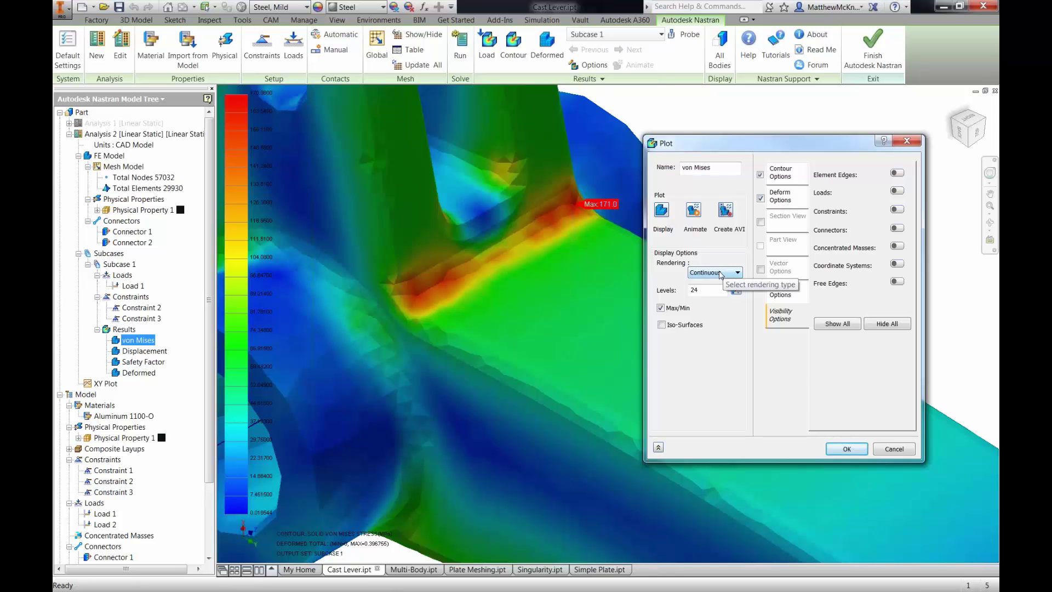
click(720, 273)
click(707, 290)
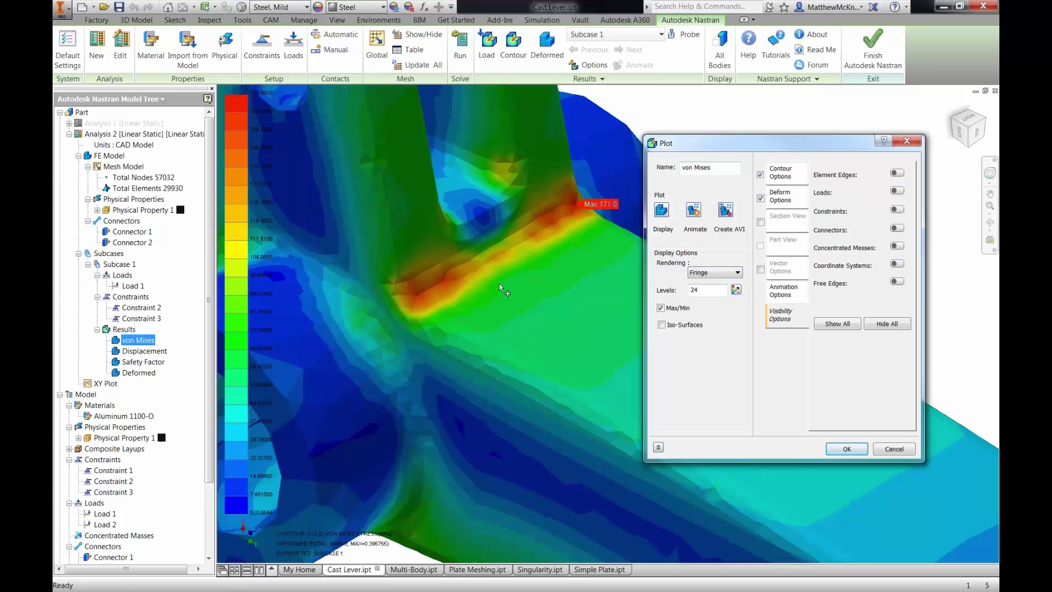
scroll(443, 291, up, 3)
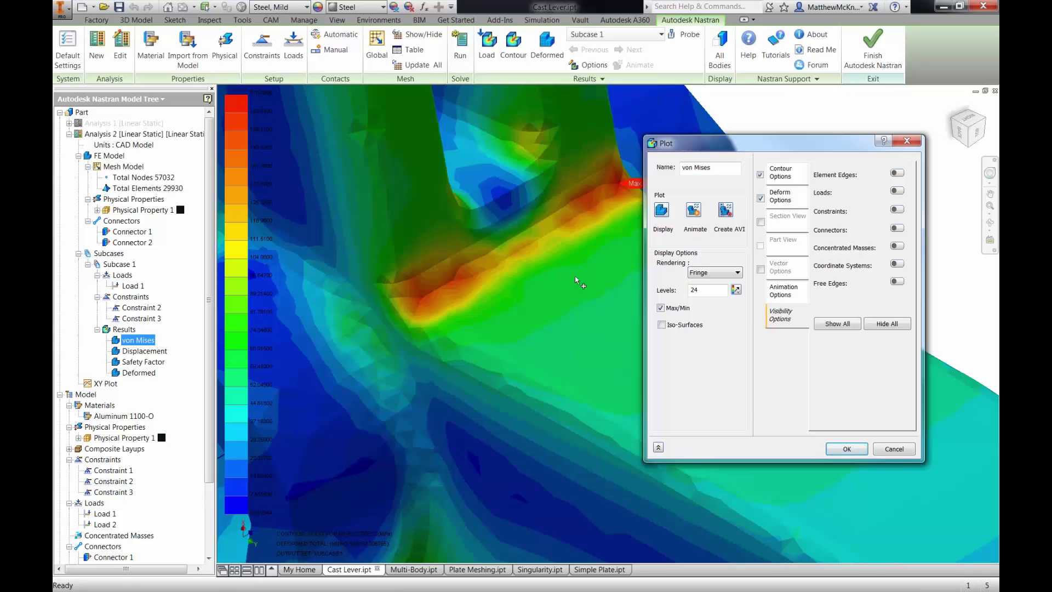
Step: Set the von Mises plot to 12 contour levels and redisplay the stress contour
double_click(705, 289)
text(12)
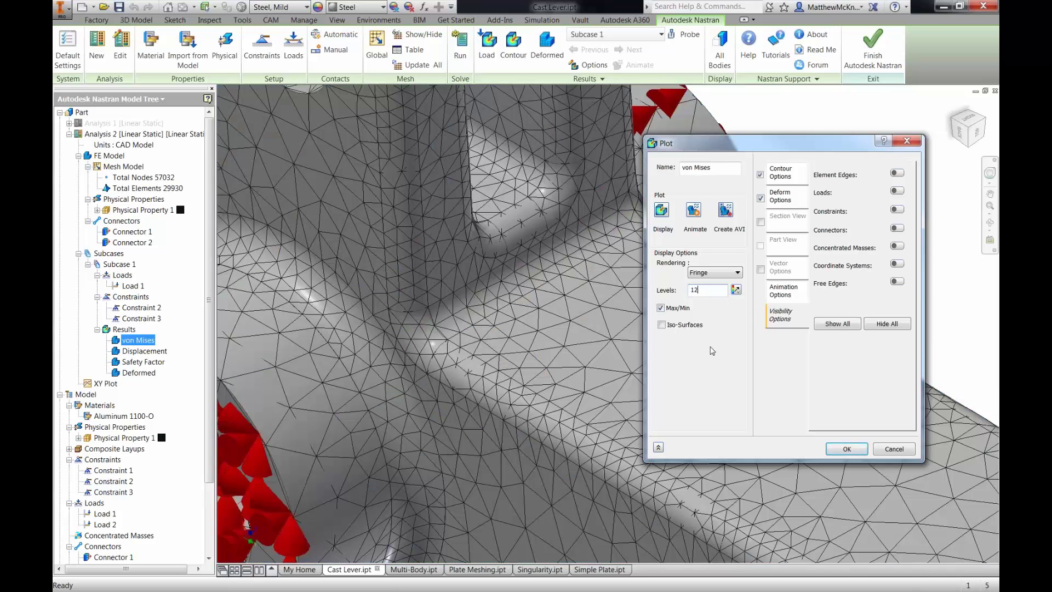
click(664, 207)
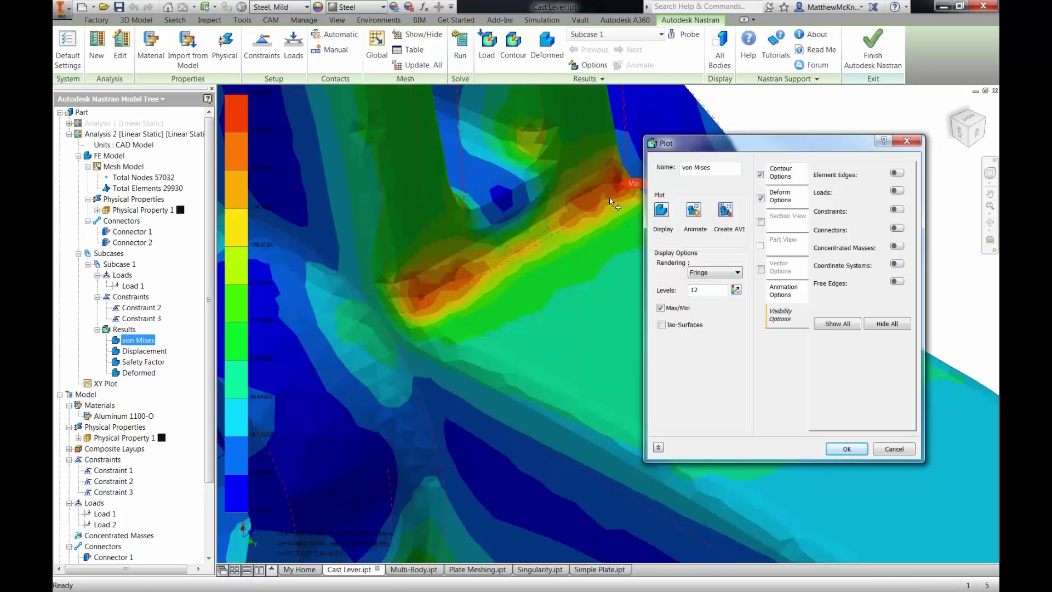
scroll(458, 279, up, 2)
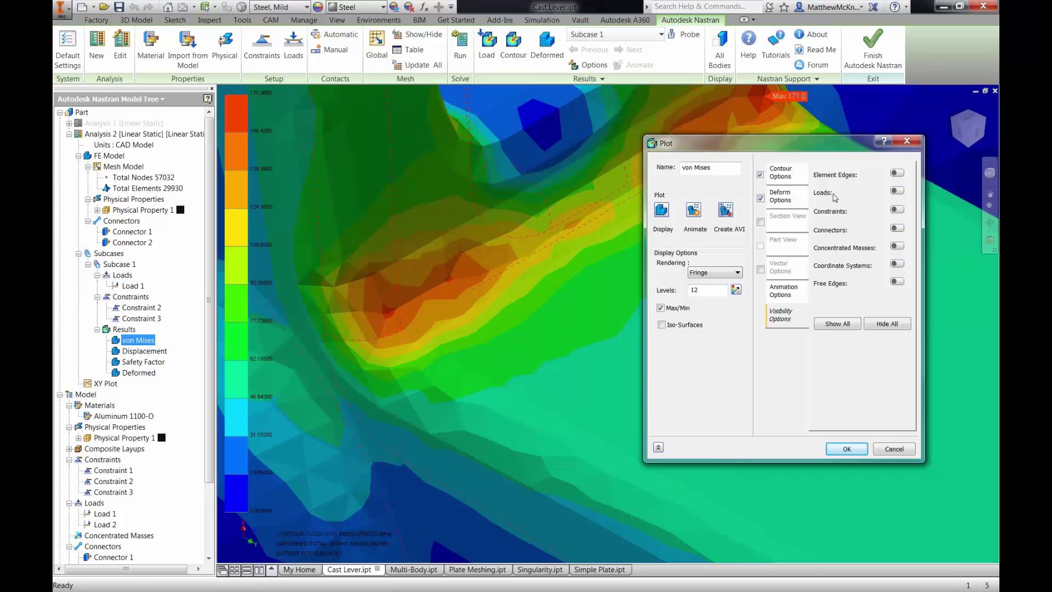
Step: Turn the element edges back on and examine the mesh against the stress bands where the arms meet
click(897, 173)
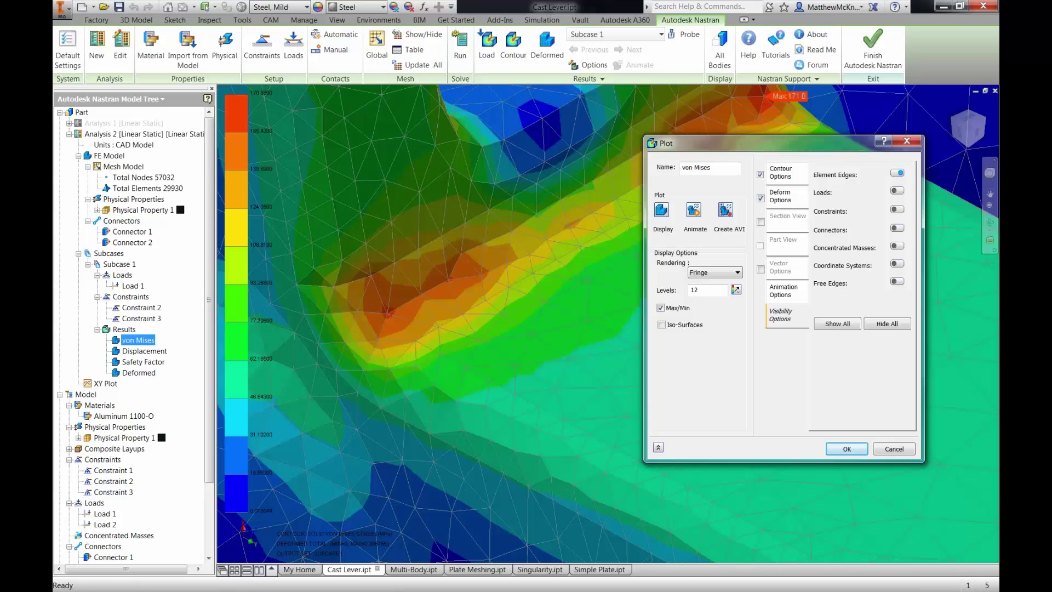
scroll(422, 319, up, 3)
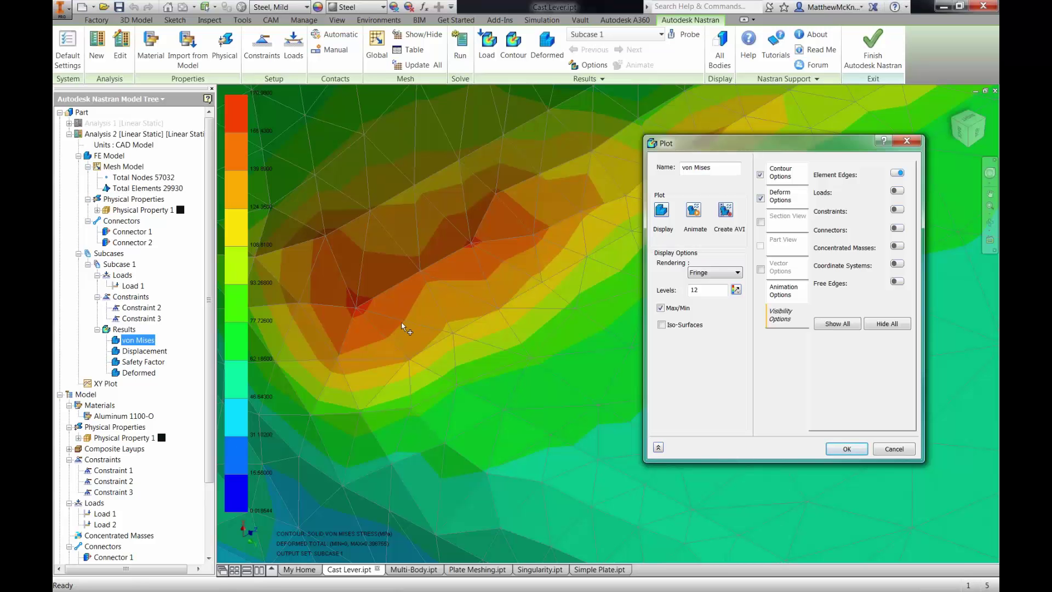
scroll(404, 328, up, 5)
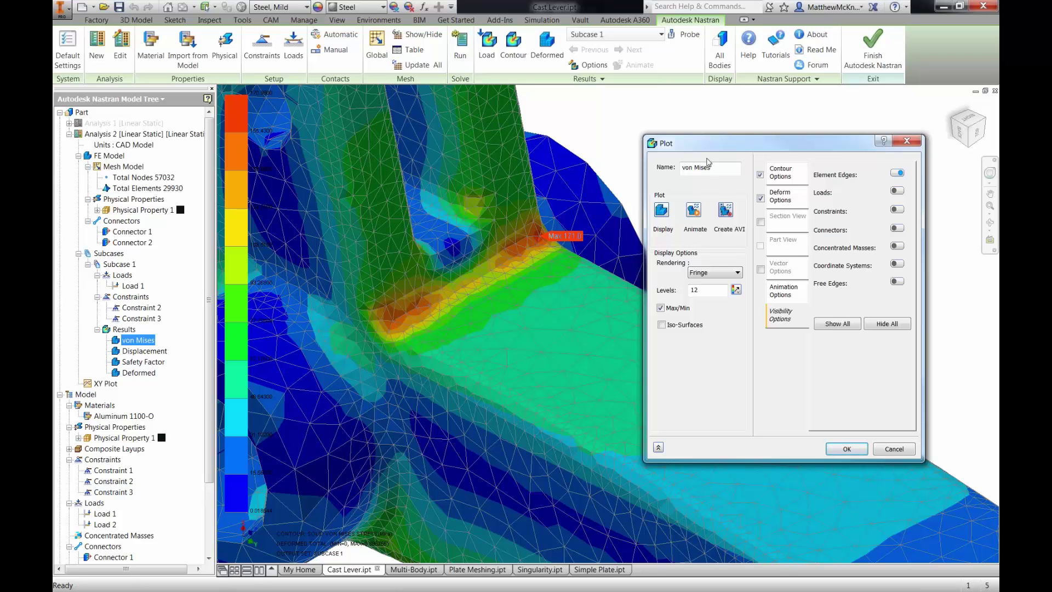
Step: Set the contour's data type to Centroidal and its contour type to Elemental with No Averaging
click(780, 177)
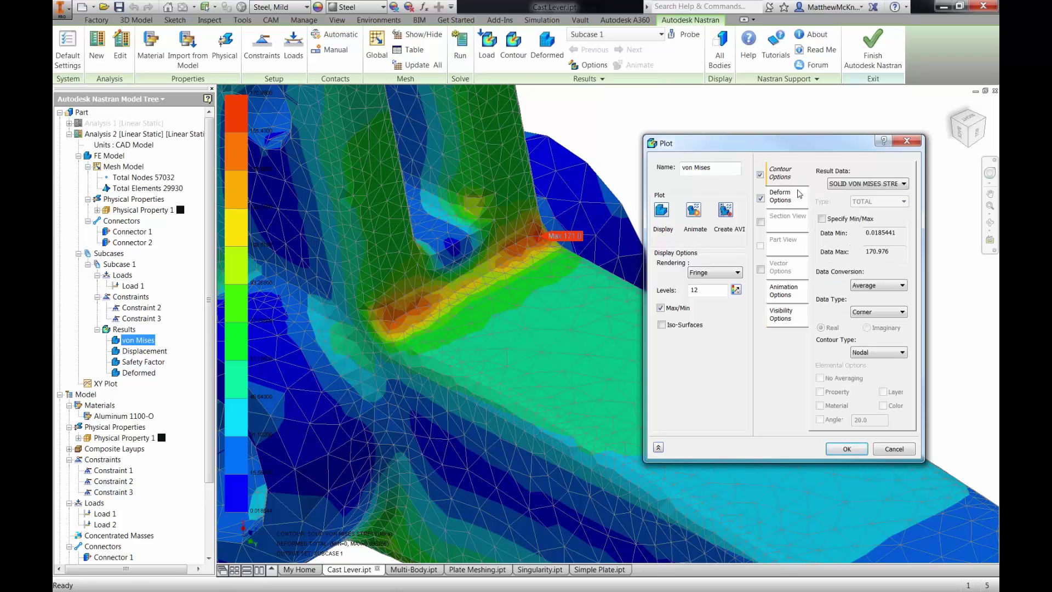
click(866, 311)
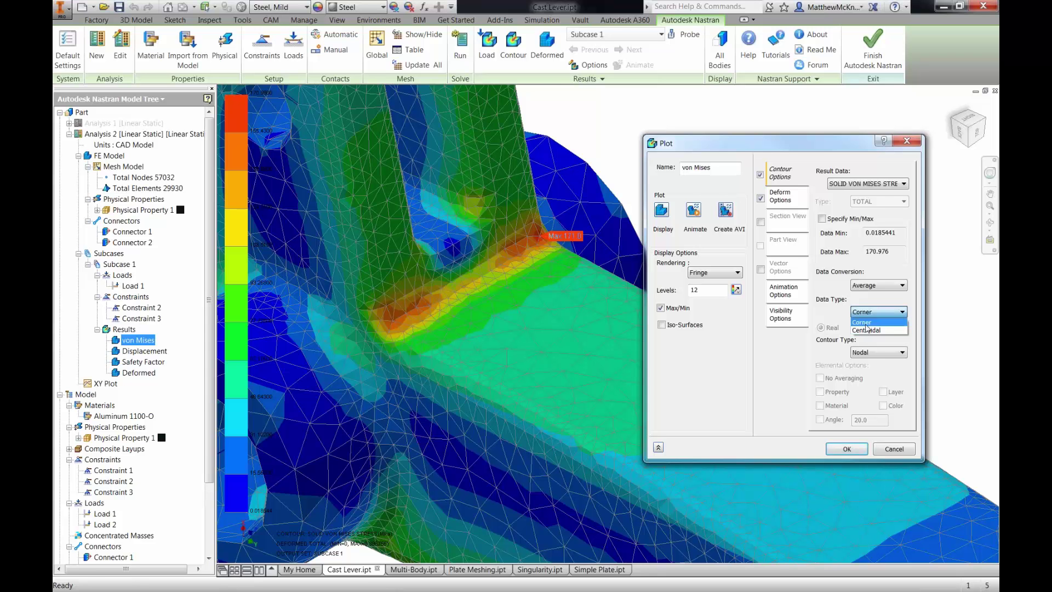
click(867, 329)
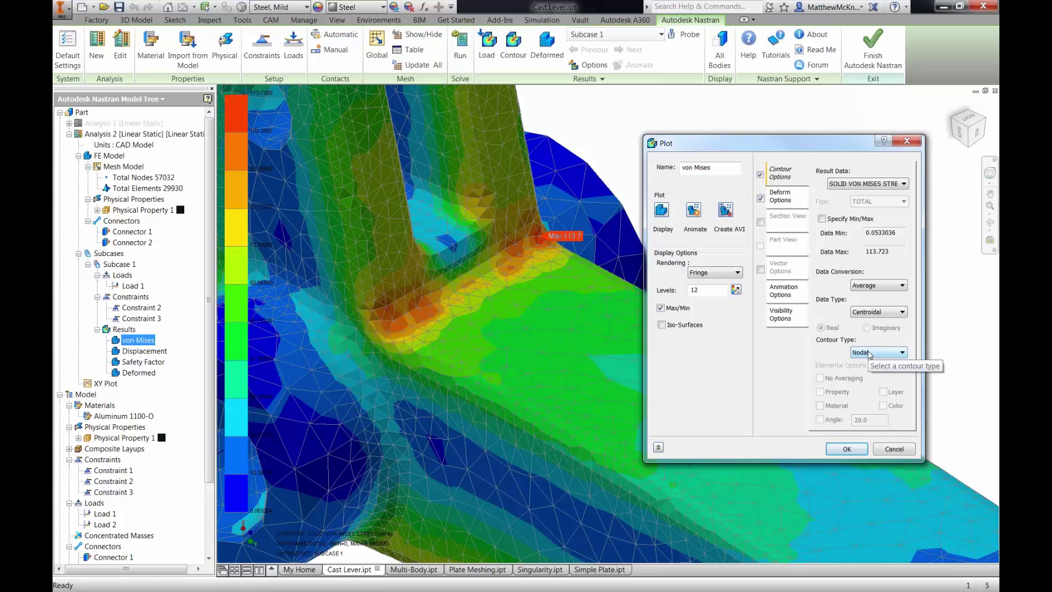
click(869, 353)
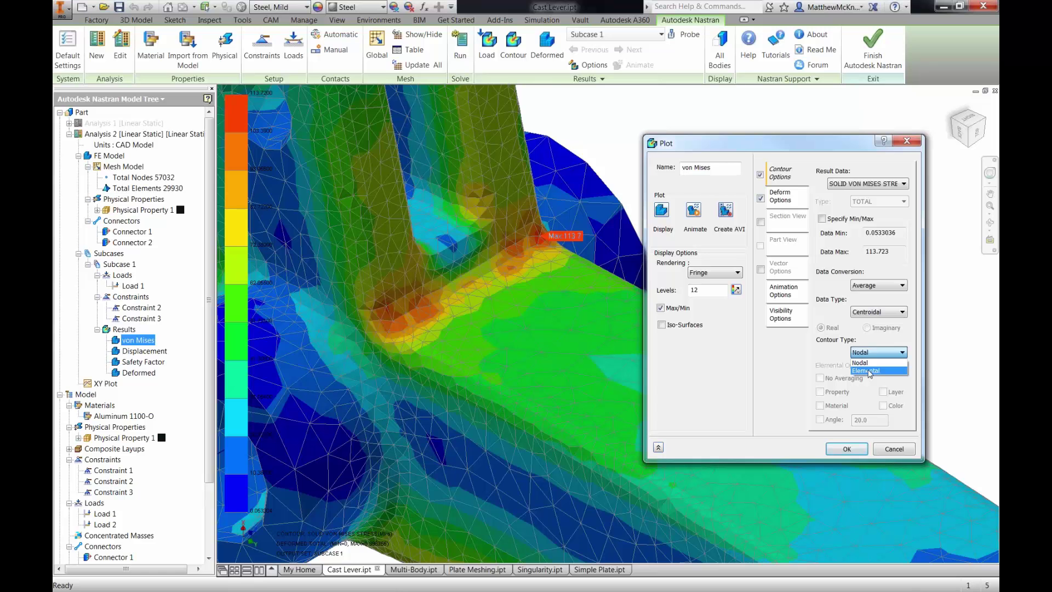
click(868, 371)
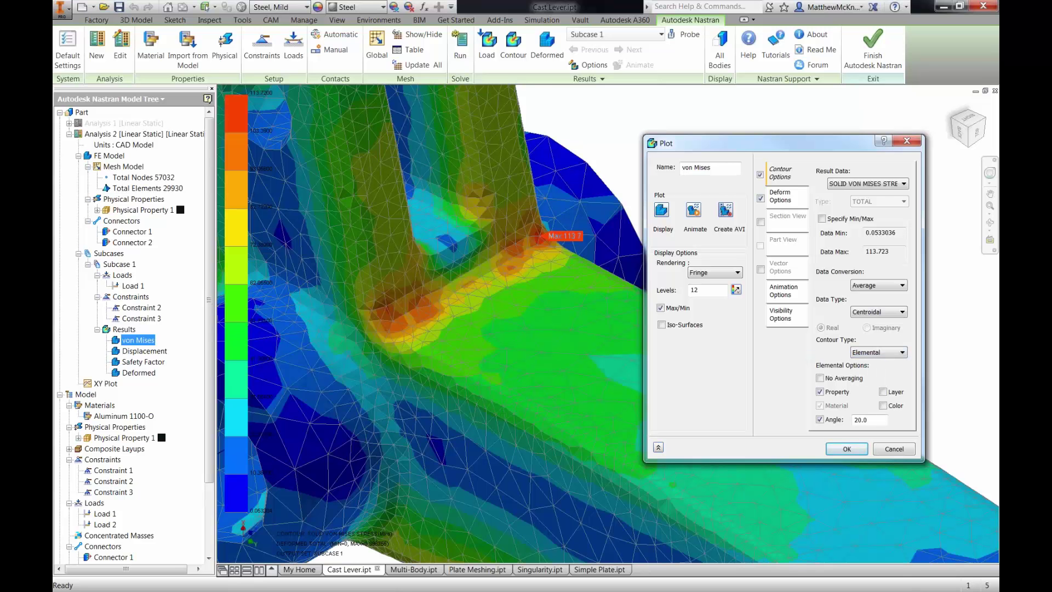
click(821, 378)
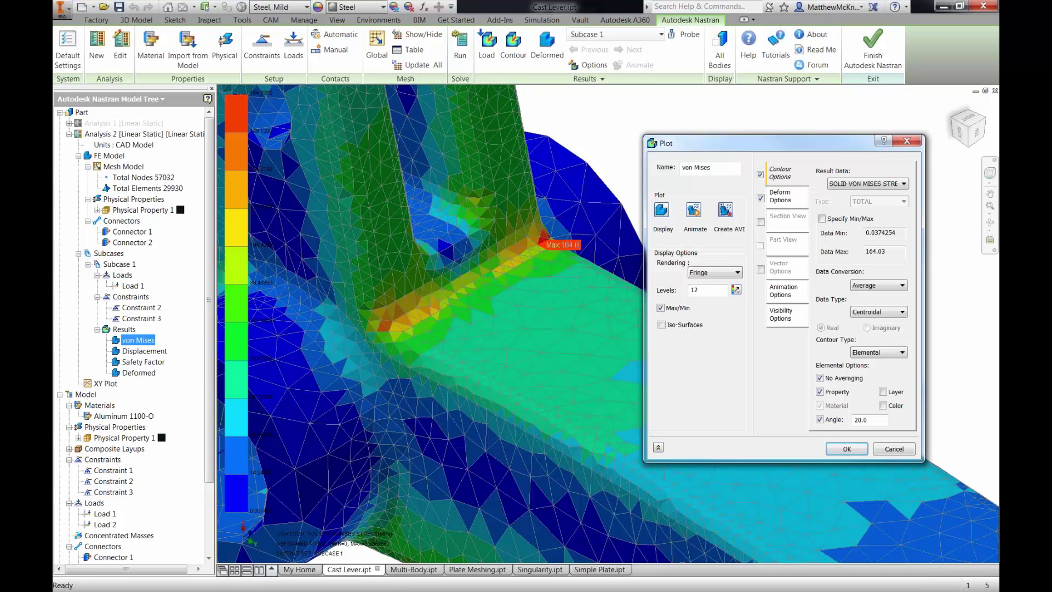
Step: Inspect the unaveraged element stresses at the arm junction, accept the von Mises plot settings, and view the whole lever
click(609, 170)
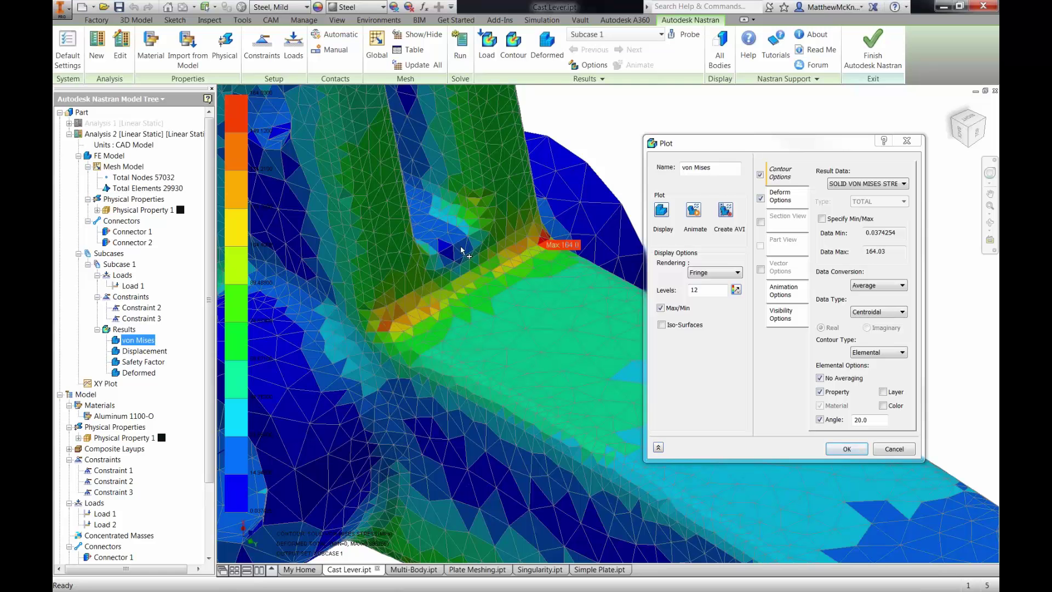
scroll(437, 271, up, 3)
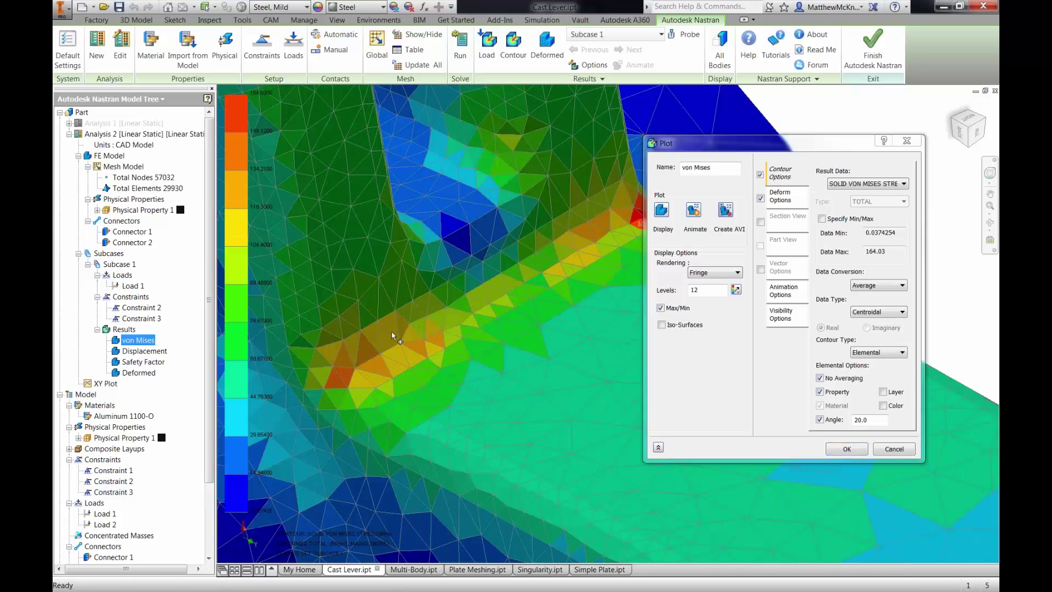
middle_drag(359, 369, 301, 406)
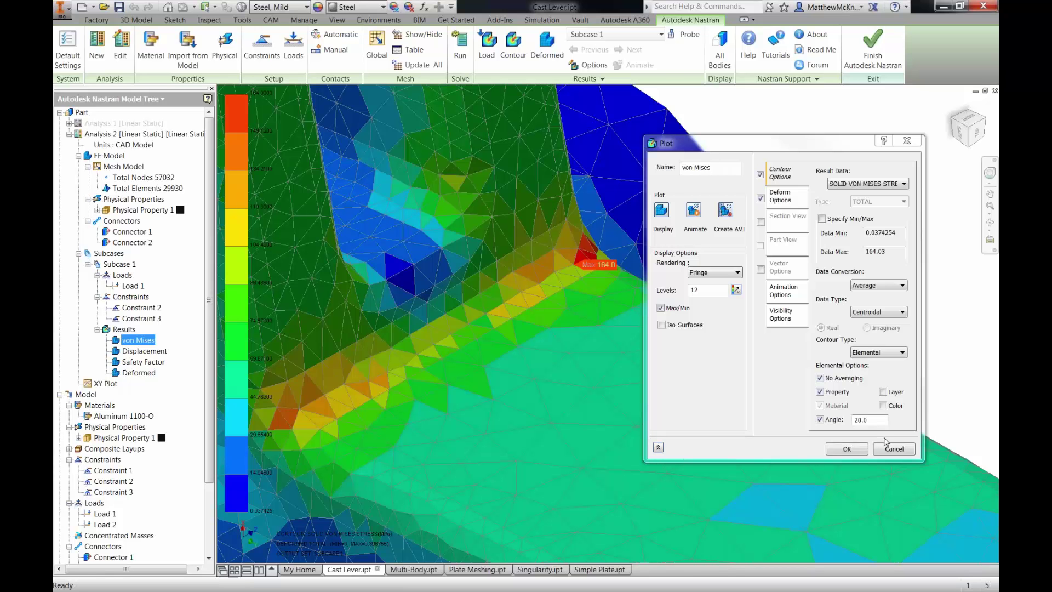
click(847, 449)
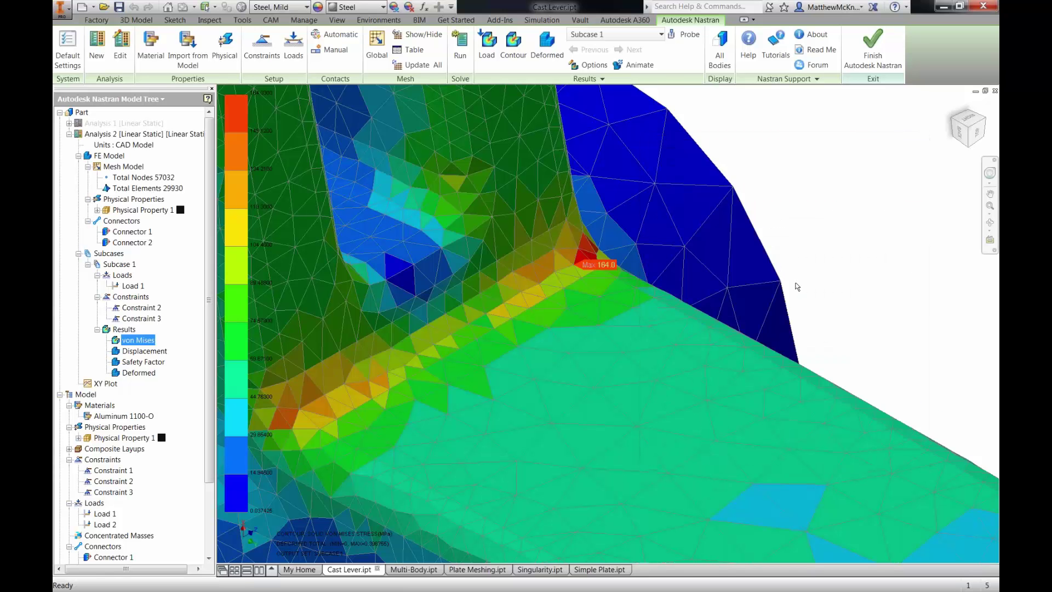
scroll(802, 264, up, 3)
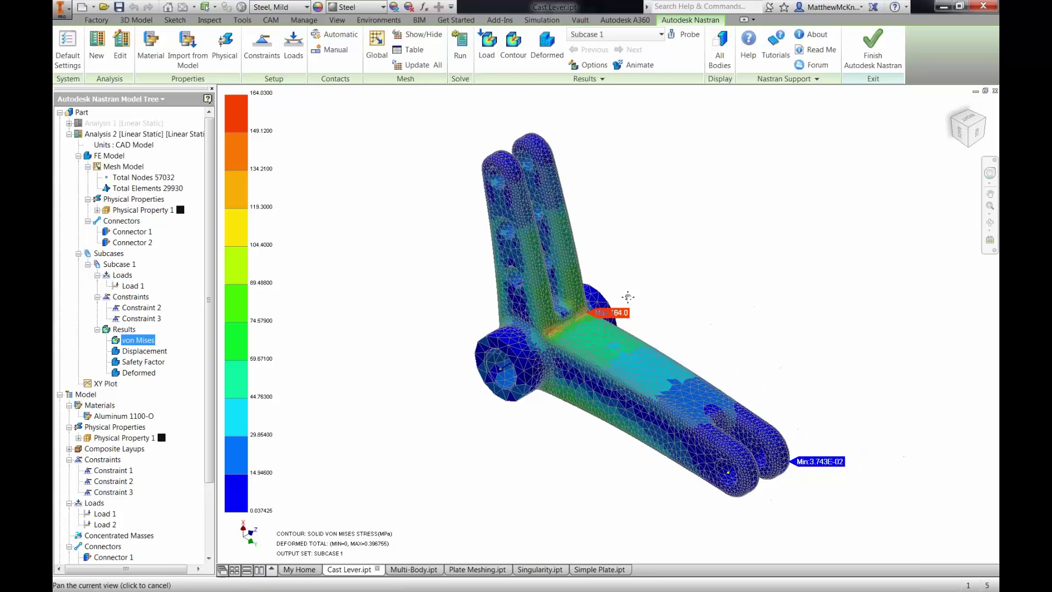
scroll(658, 279, down, 3)
scroll(658, 278, up, 3)
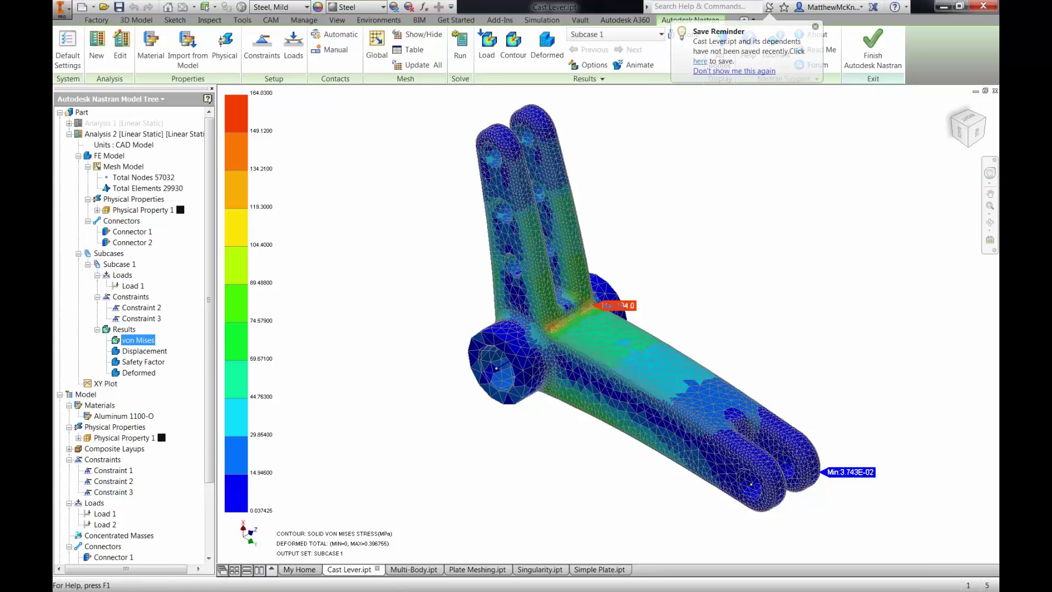
Step: Duplicate Analysis 2 under the part in the Nastran model tree
click(146, 134)
right_click(147, 135)
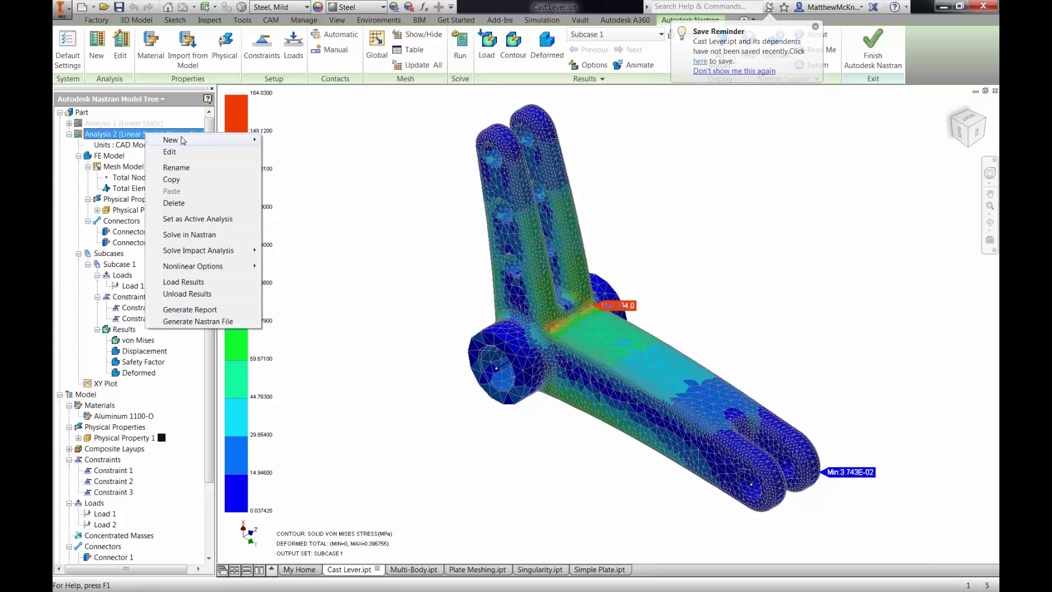
click(173, 180)
right_click(82, 113)
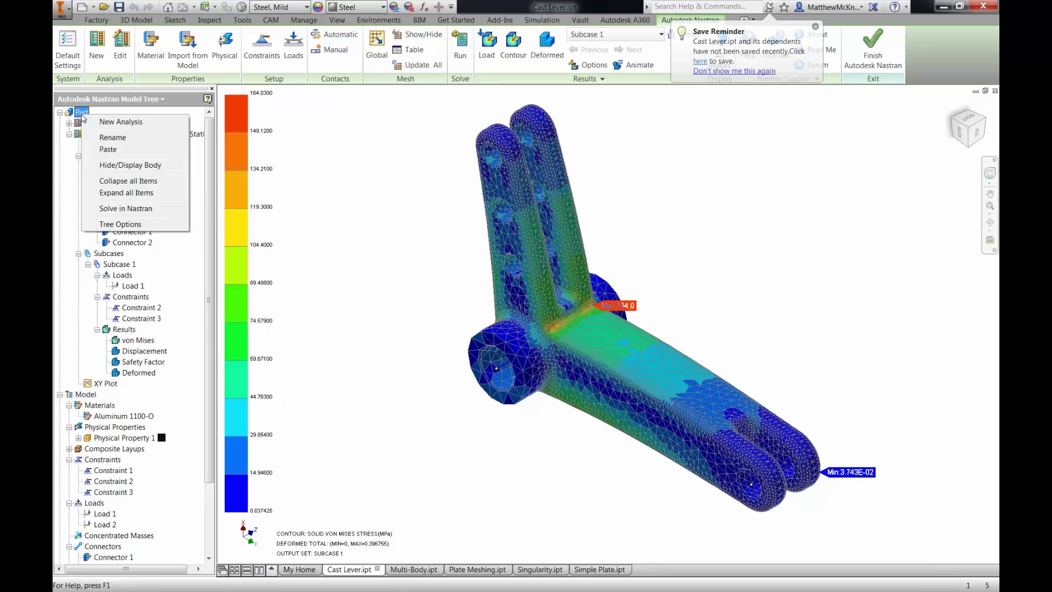
click(100, 150)
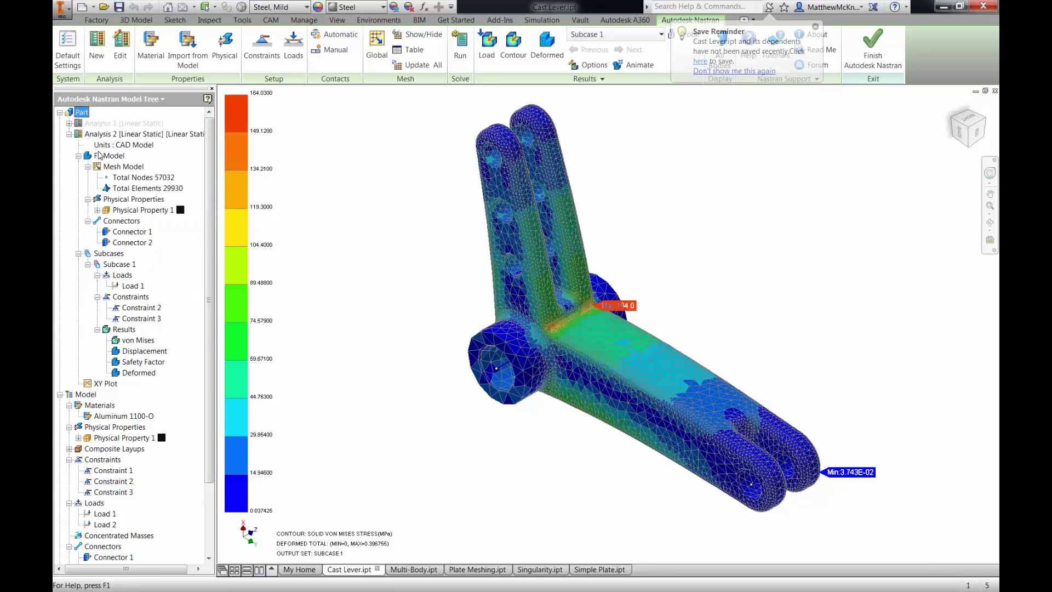
Step: Rename the copied analysis to Analysis 3, keeping its Linear Static suffix
right_click(103, 149)
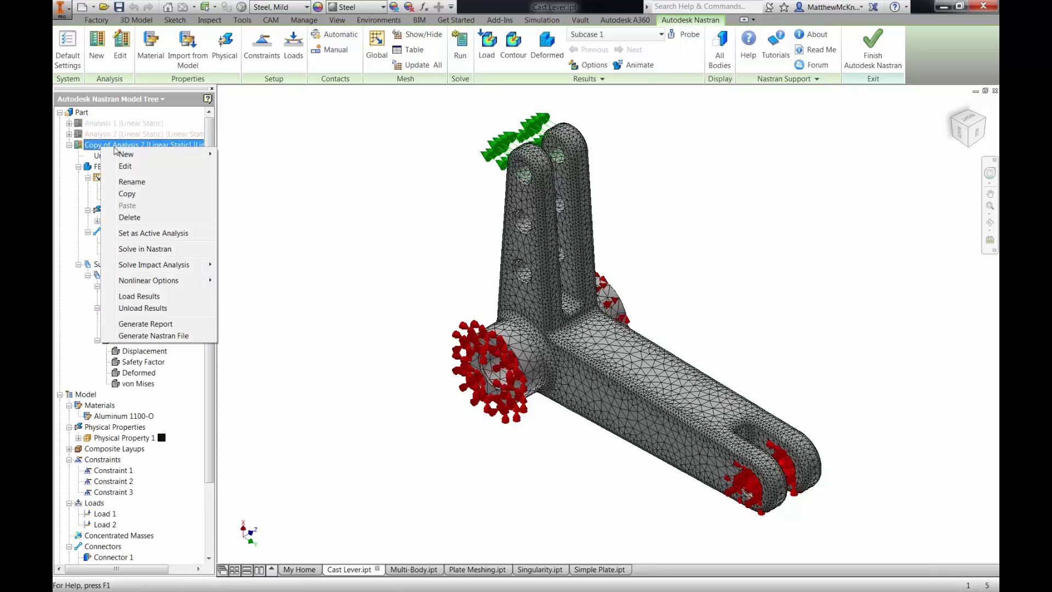
click(131, 182)
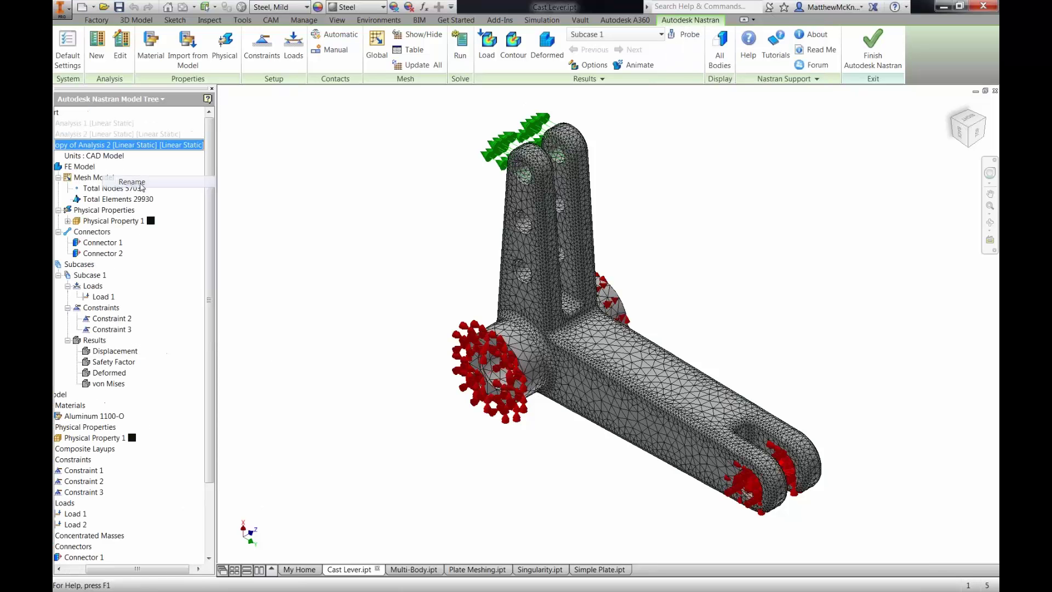
click(81, 146)
key(BackSpace)
key(BackSpace)
key(BackSpace)
key(BackSpace)
key(BackSpace)
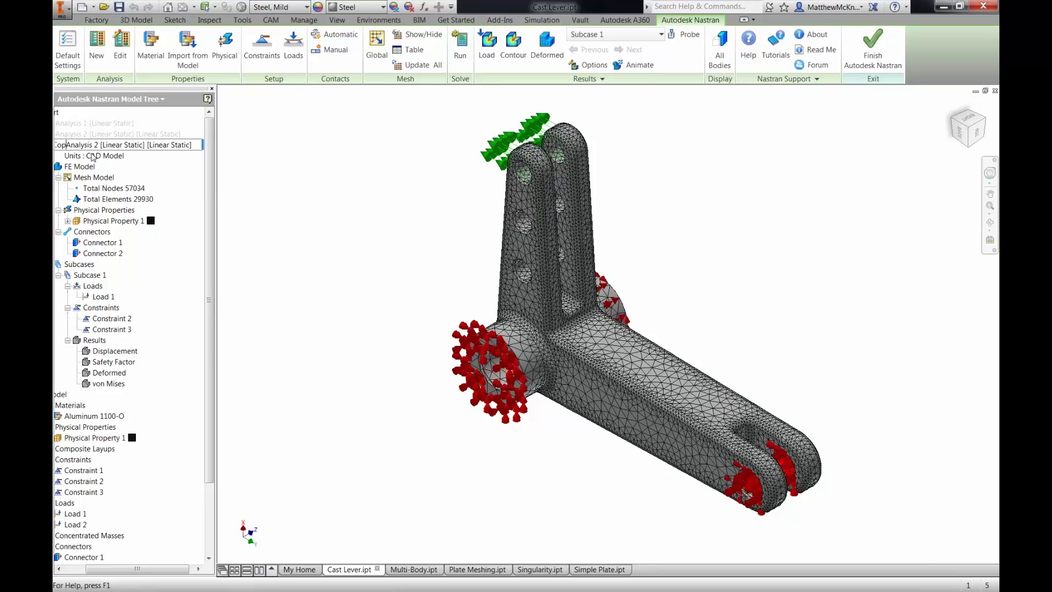
key(BackSpace)
key(BackSpace)
key(BackSpace)
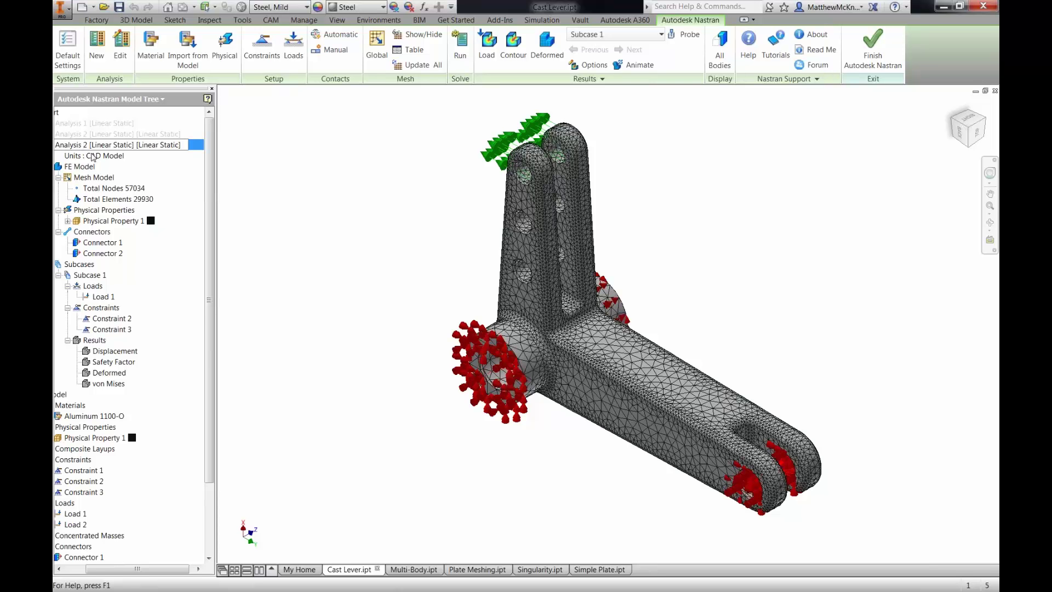
key(Right)
key(Right)
key(Right)
key(Right)
key(Right)
key(Right)
key(Right)
key(Right)
key(Right)
key(Right)
key(BackSpace)
text(3)
click(96, 189)
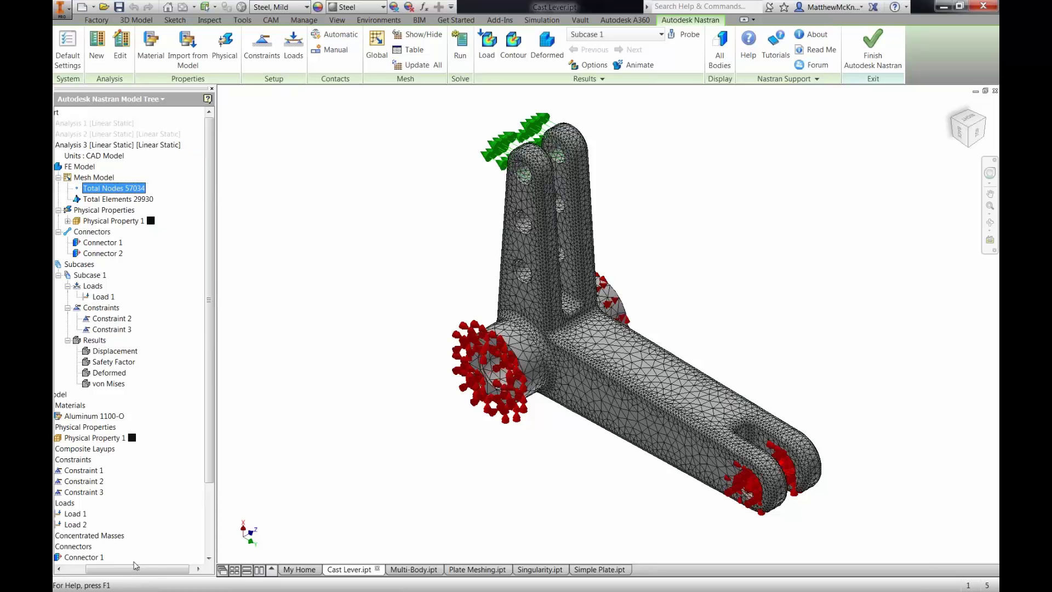
drag(135, 566, 114, 566)
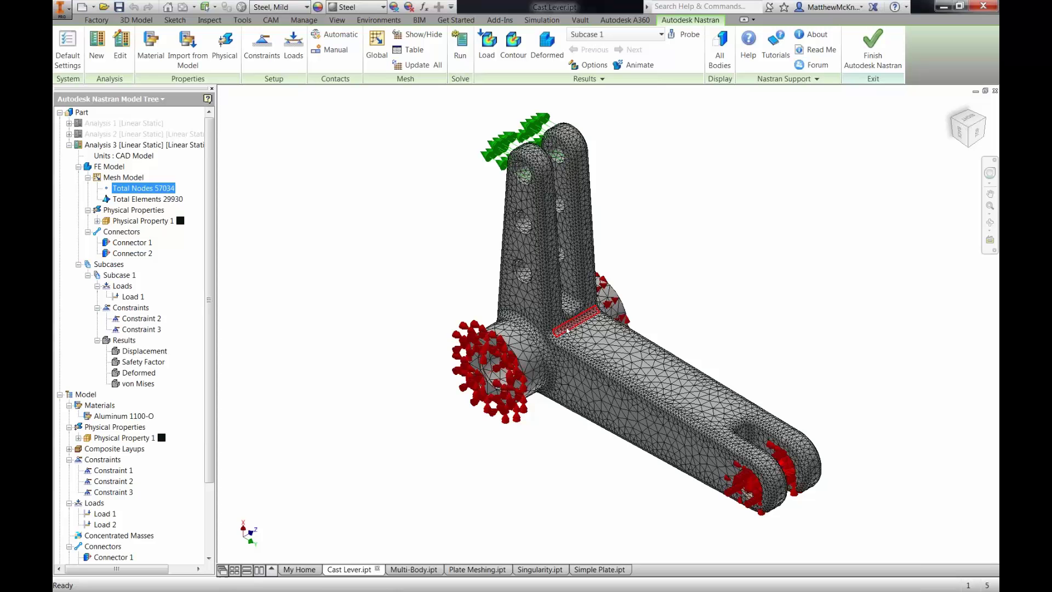
Step: Add a mesh control to Analysis 3's mesh model and make its face selection active
shift+middle_drag(569, 329, 604, 328)
scroll(596, 329, up, 4)
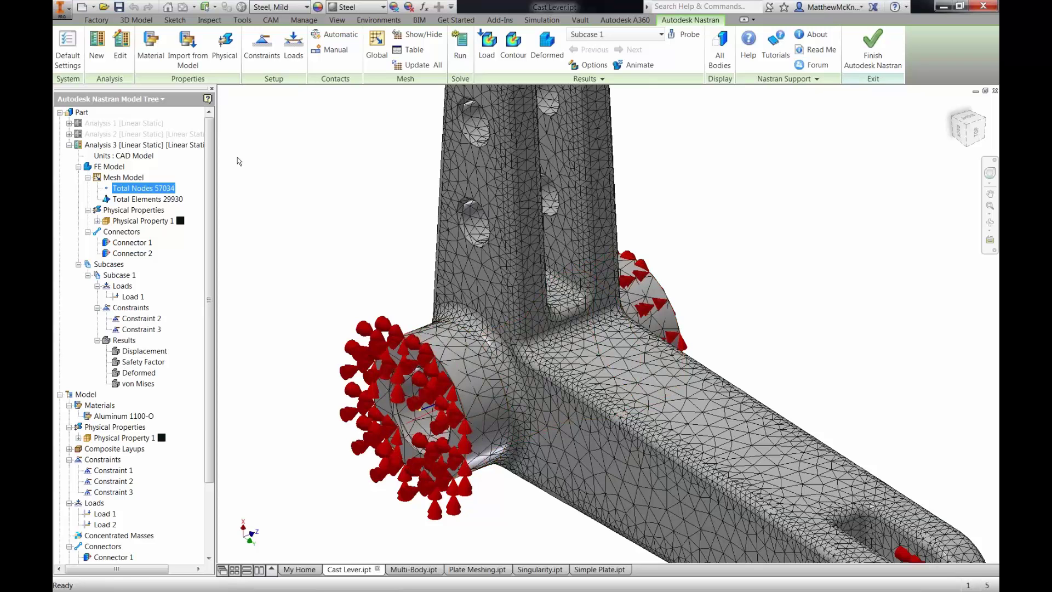
right_click(124, 178)
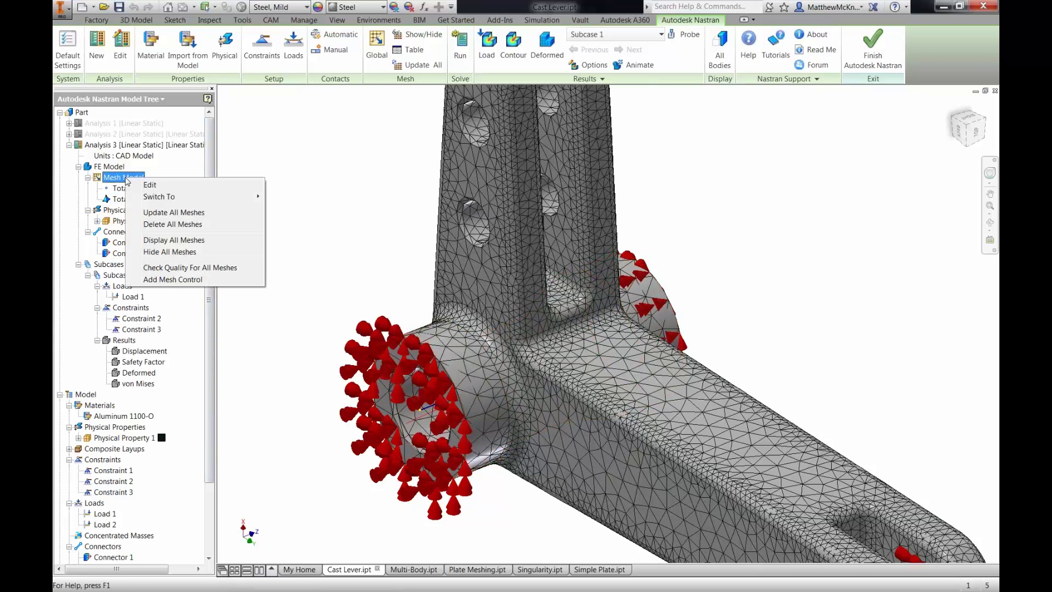
click(177, 280)
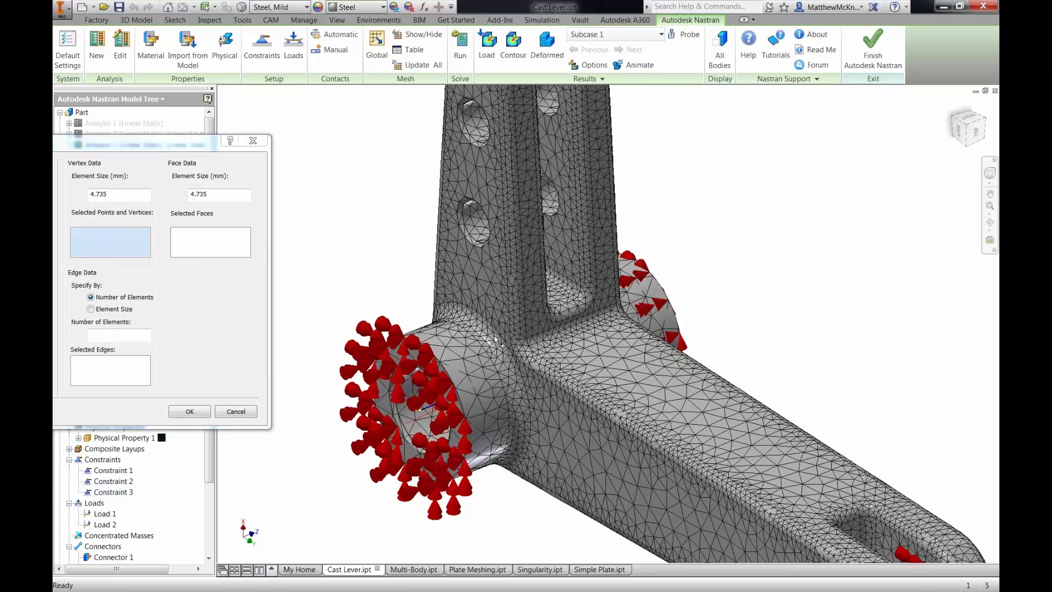
drag(176, 150, 329, 128)
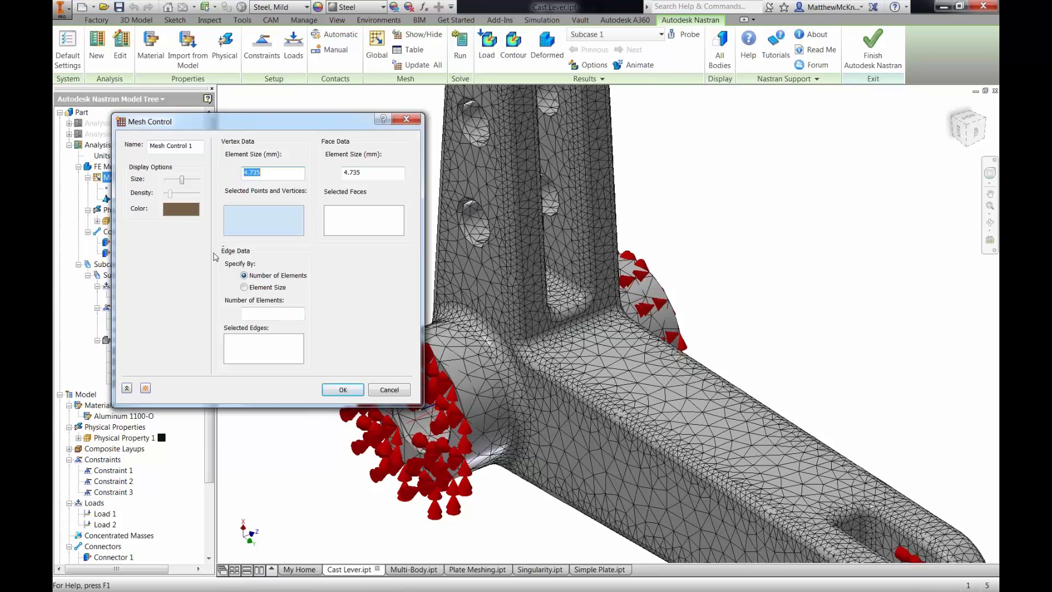
click(348, 220)
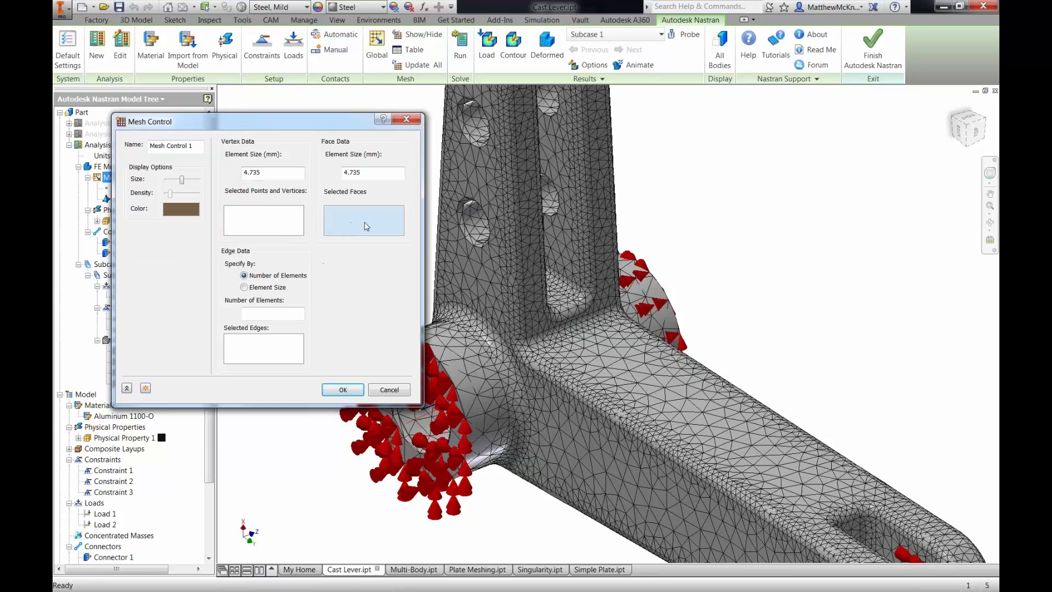
Step: Select the fillet face across the arm junction plus the adjoining corner and long edge fillets on both sides for the mesh control
click(554, 338)
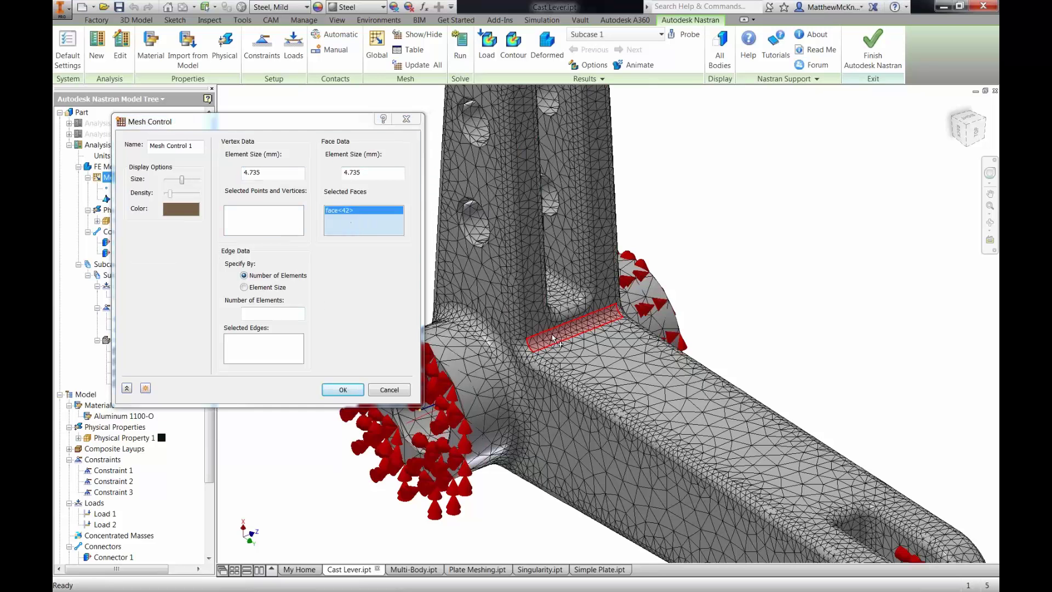
click(522, 353)
click(524, 328)
click(540, 330)
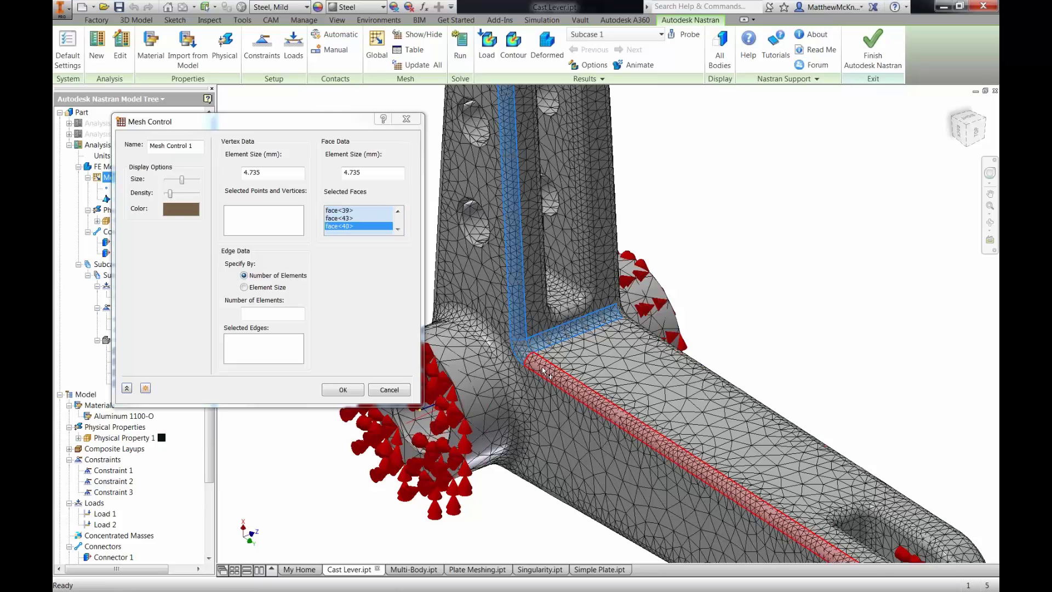
click(651, 333)
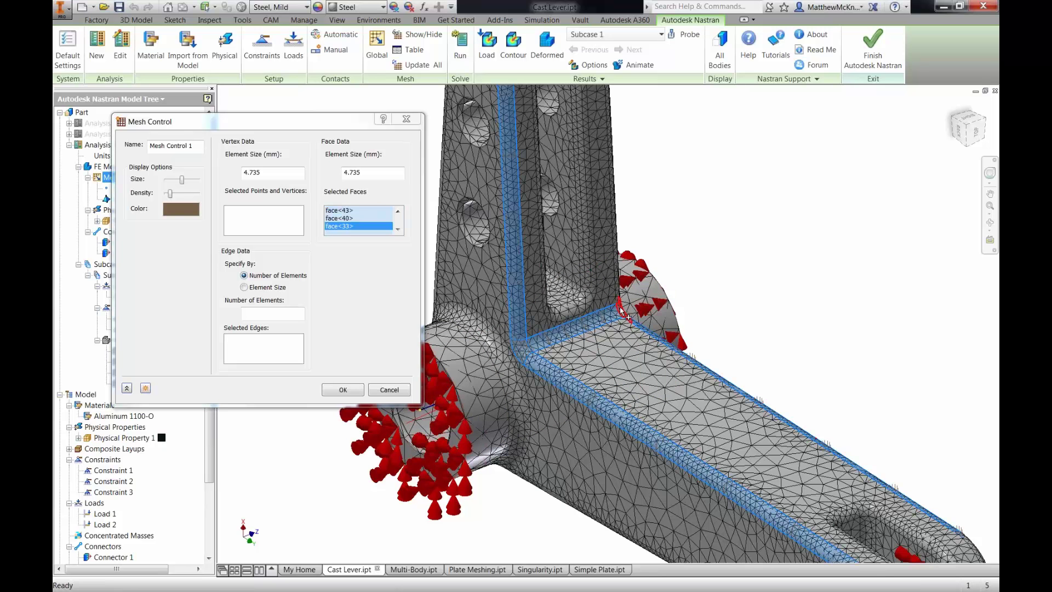
click(621, 294)
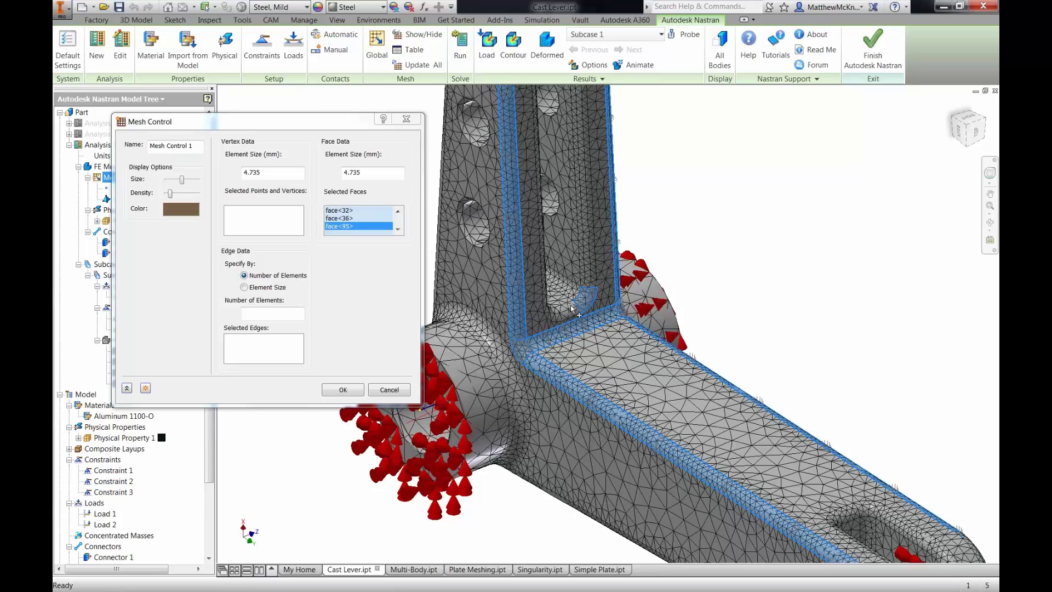
Step: Add the rounded edge faces around the base of the upright arm's slot, front and back, to the mesh control's face selection
click(551, 315)
click(554, 310)
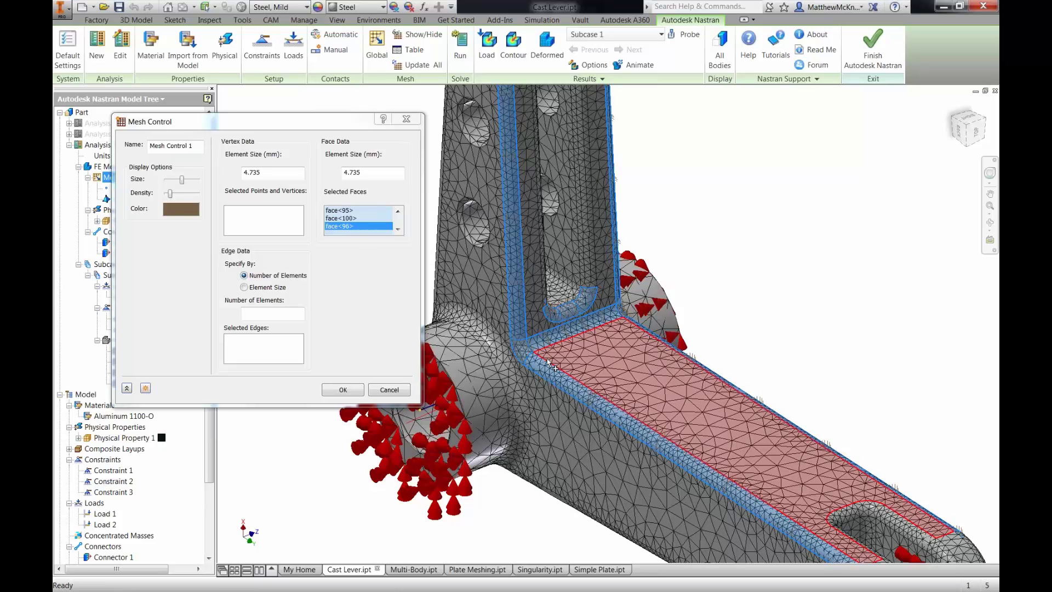
shift+middle_drag(503, 314, 652, 331)
click(518, 359)
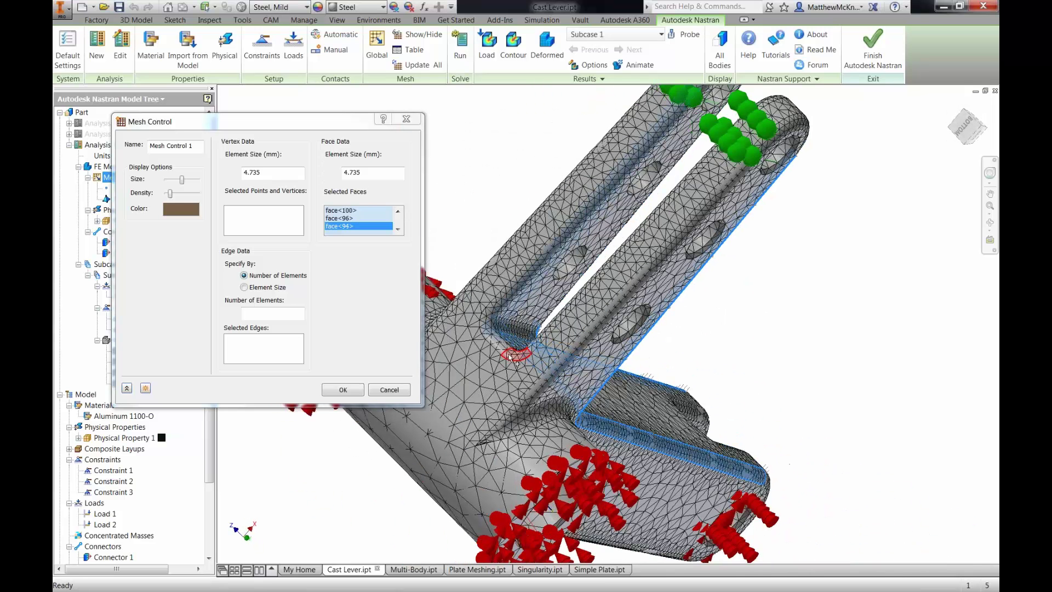
click(502, 345)
click(491, 331)
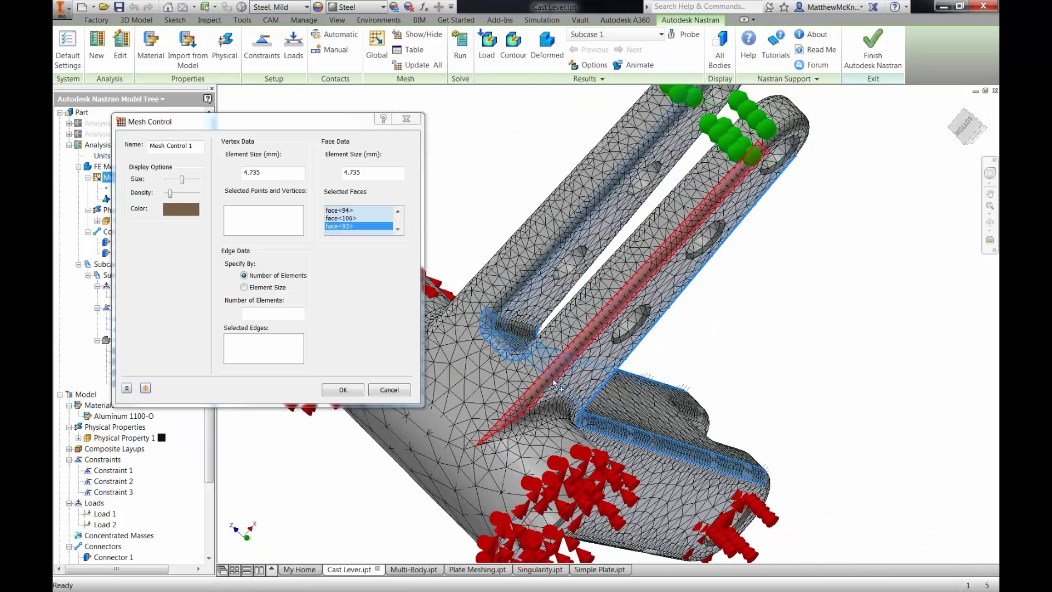
shift+middle_drag(548, 383, 398, 328)
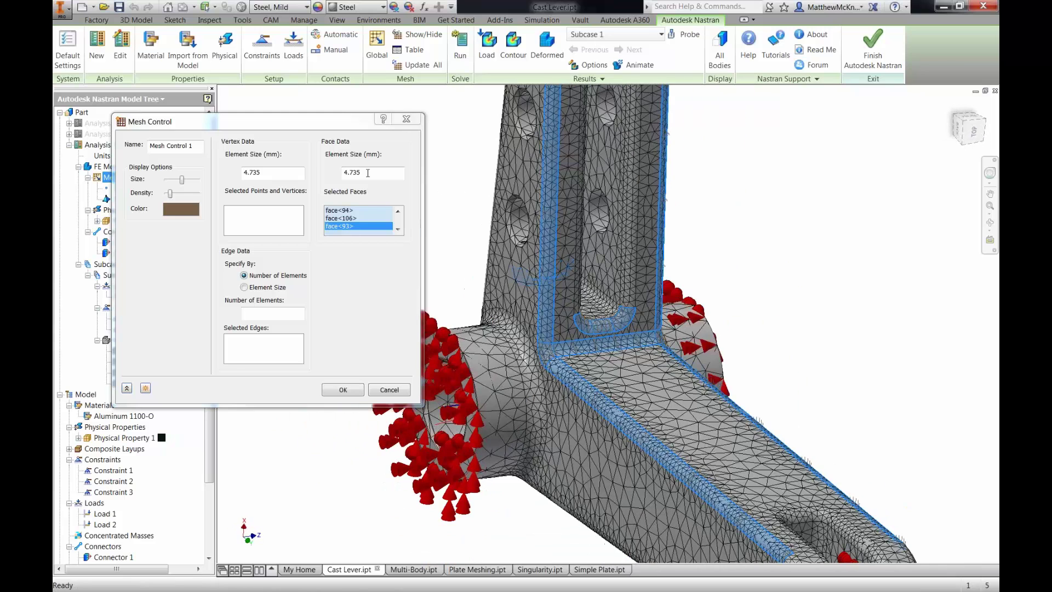
Step: Set the face element size of Mesh Control 1 to 0.5 mm and regenerate the mesh
double_click(332, 171)
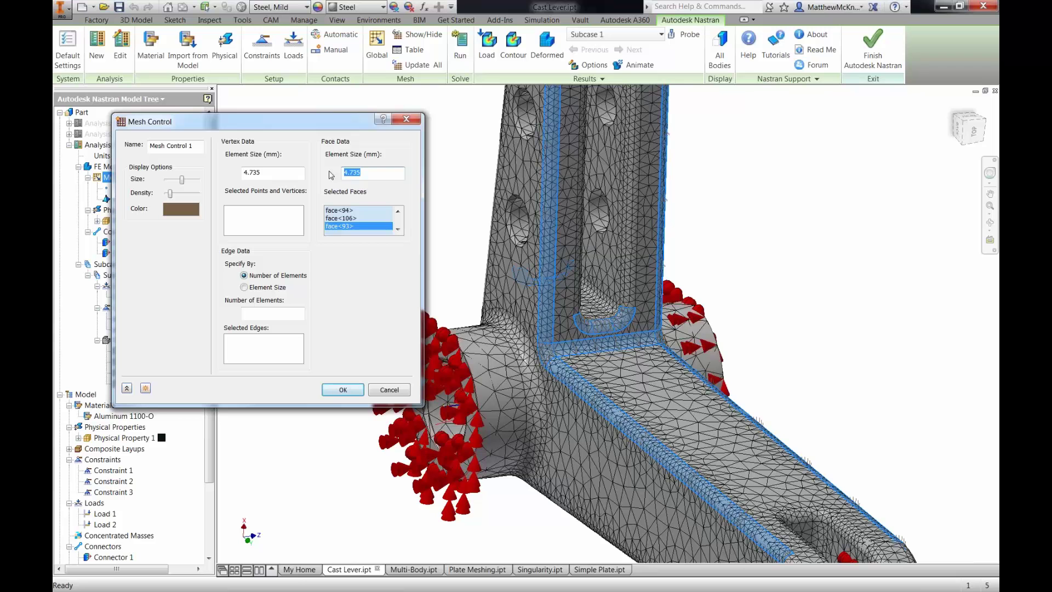
text(.5)
click(355, 389)
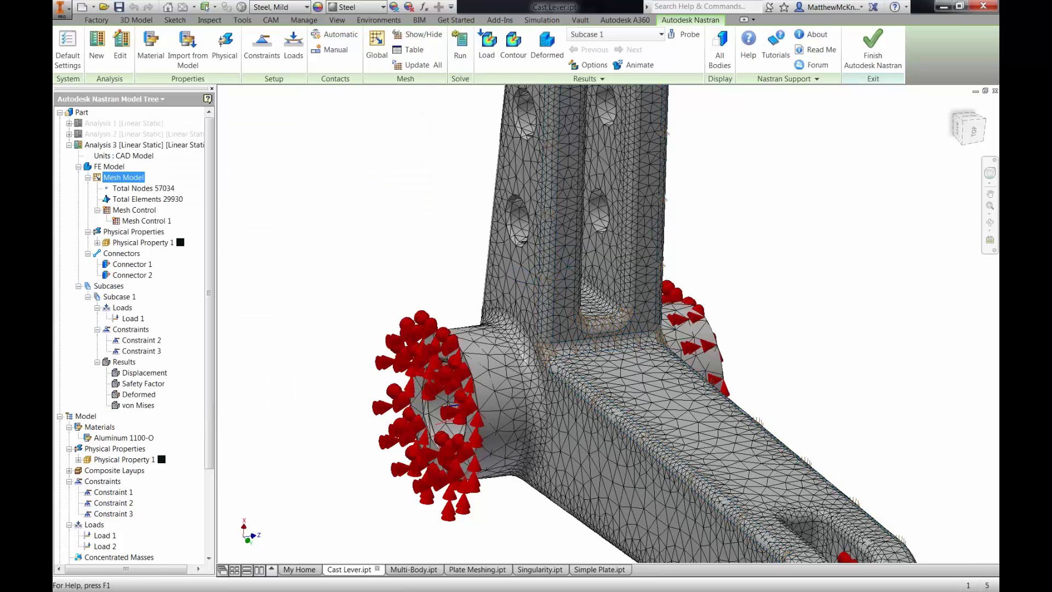
click(417, 64)
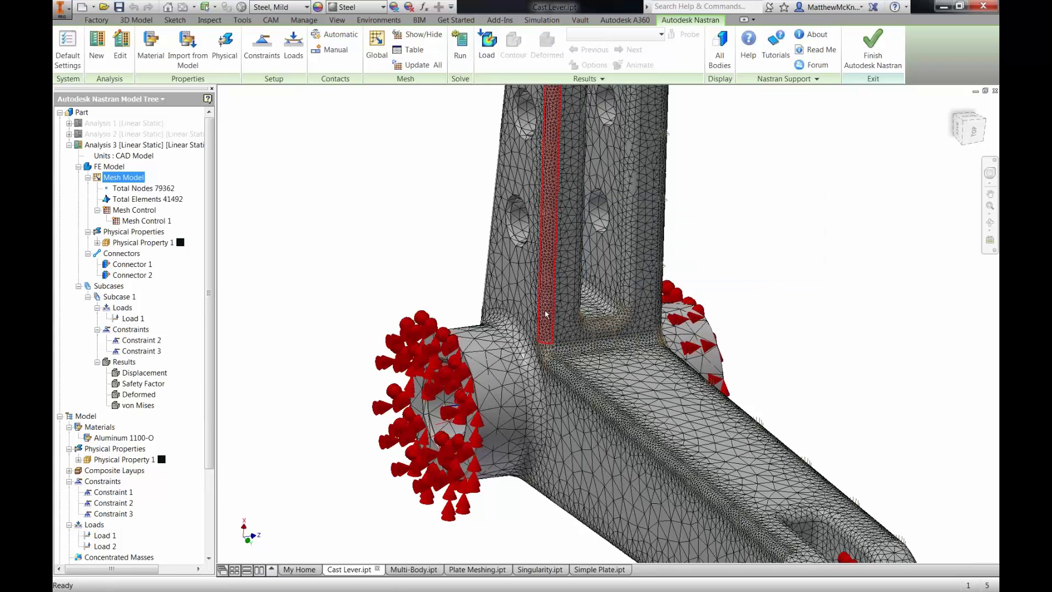
Step: Set the Max Element Growth Rate to 1.1 in the advanced settings of the global mesh
scroll(548, 344, up, 3)
scroll(548, 344, up, 3)
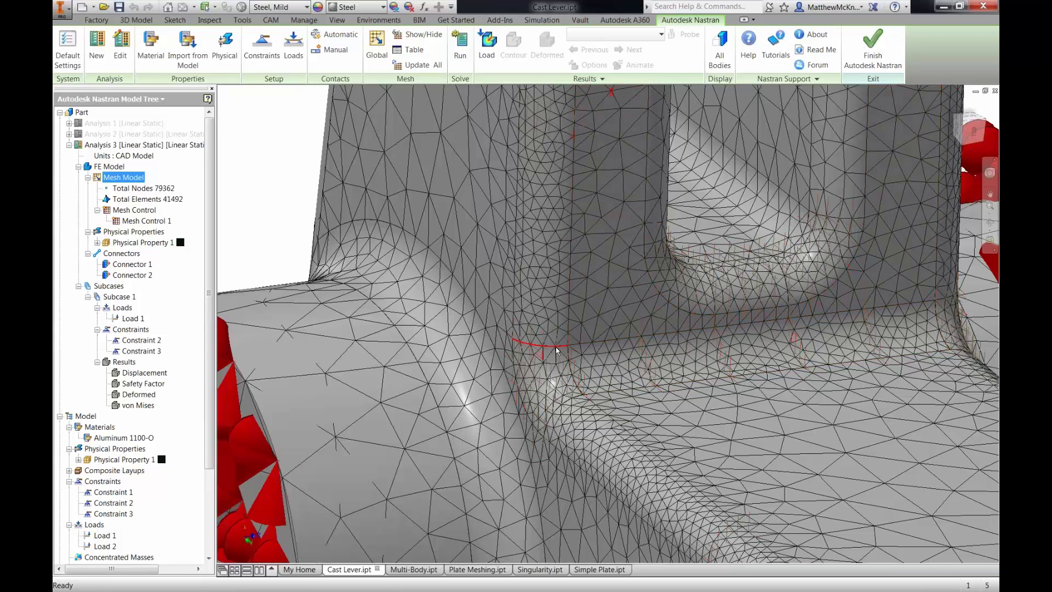
scroll(549, 375, down, 3)
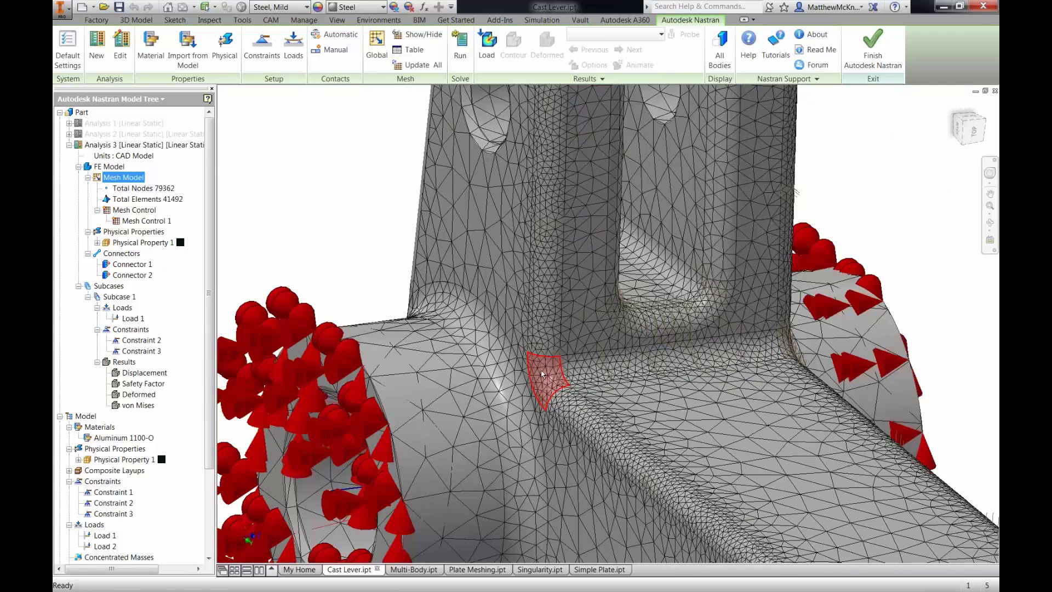
shift+middle_drag(542, 374, 665, 362)
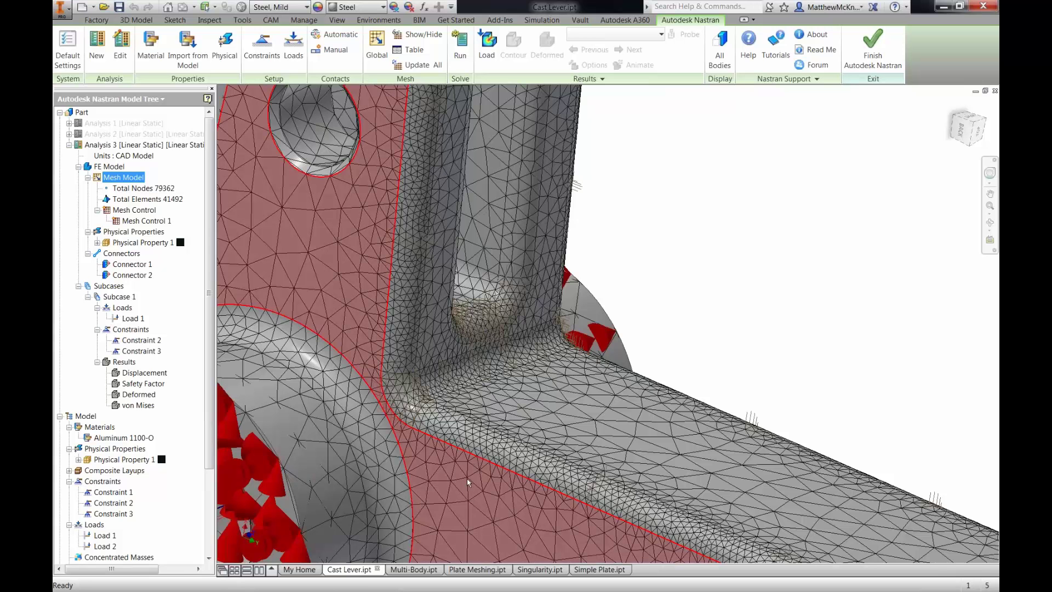
scroll(457, 351, down, 3)
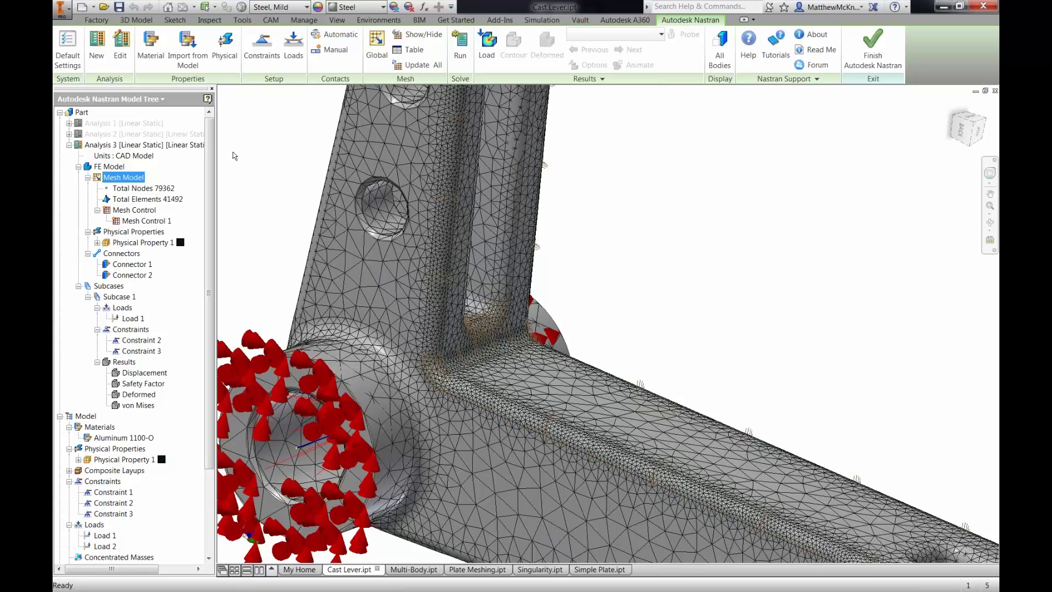
click(382, 52)
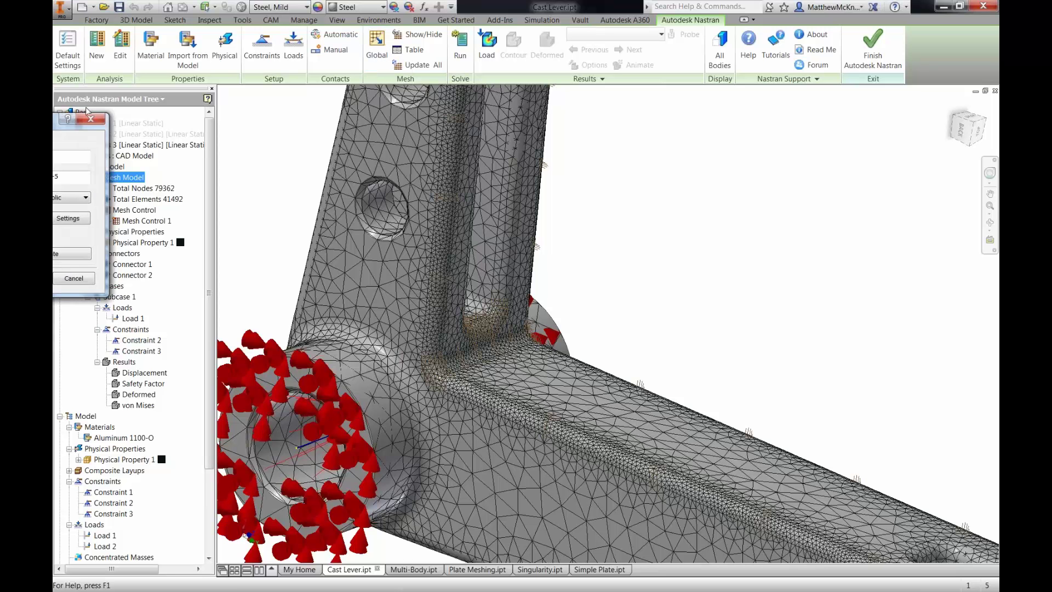
drag(61, 125, 534, 144)
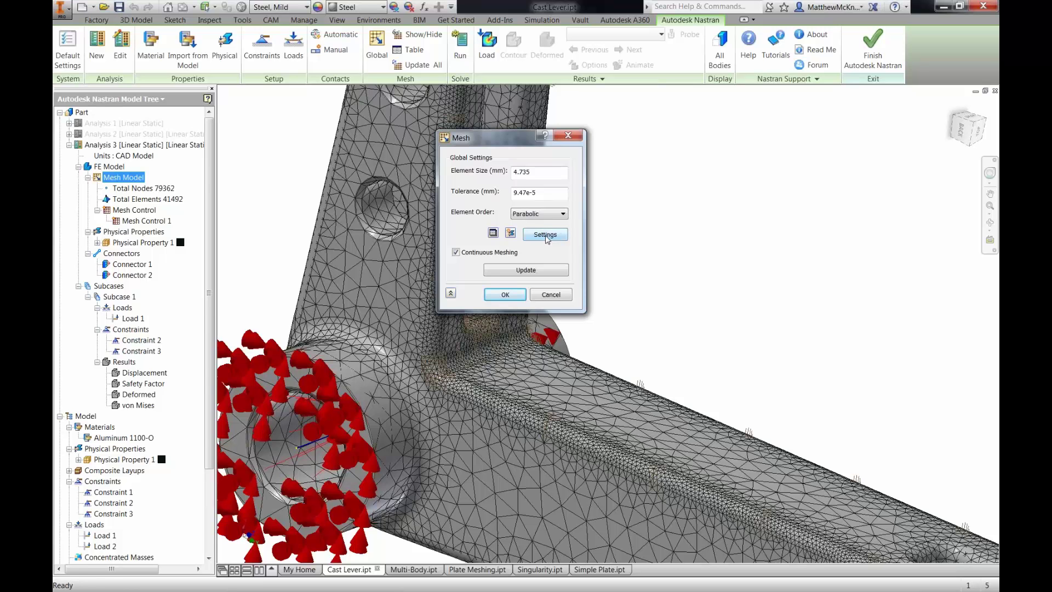
click(546, 234)
drag(269, 127, 591, 143)
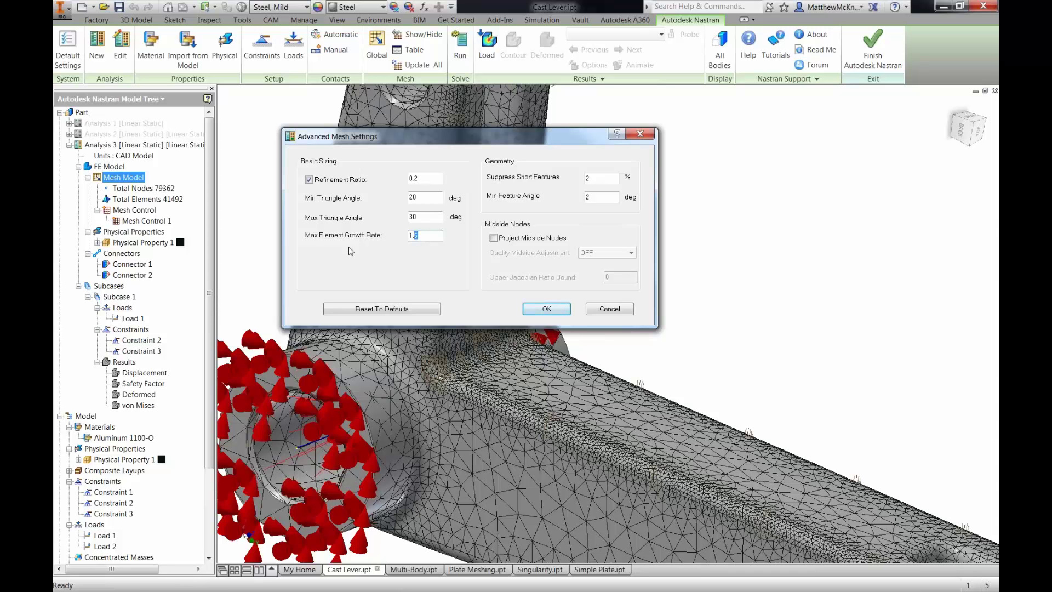
click(420, 235)
Step: Enable Project Midside Nodes, set Quality Midside Adjustment to ON, and accept the advanced mesh settings
click(525, 241)
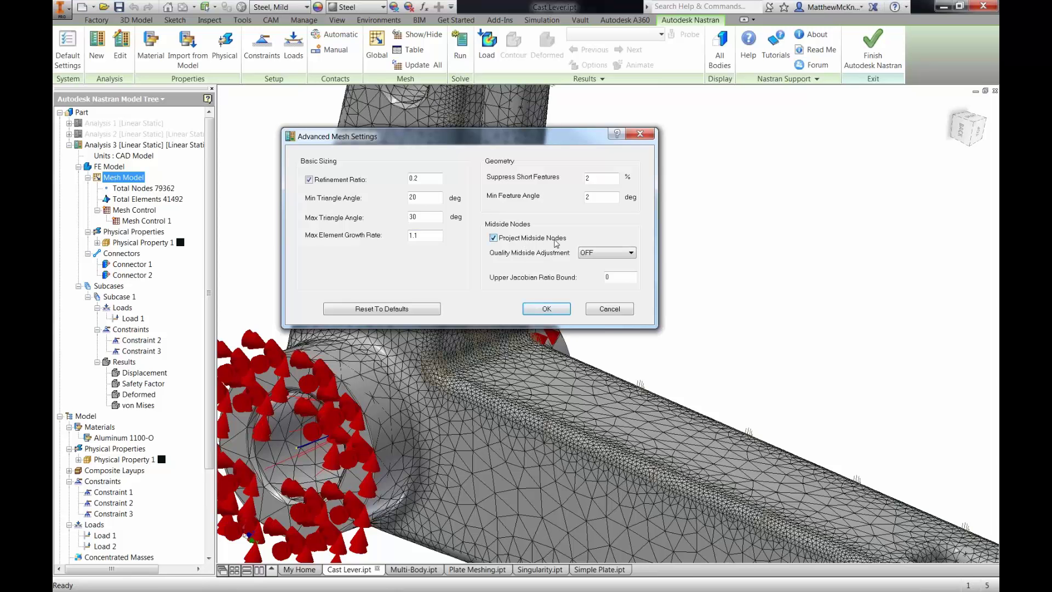
click(602, 254)
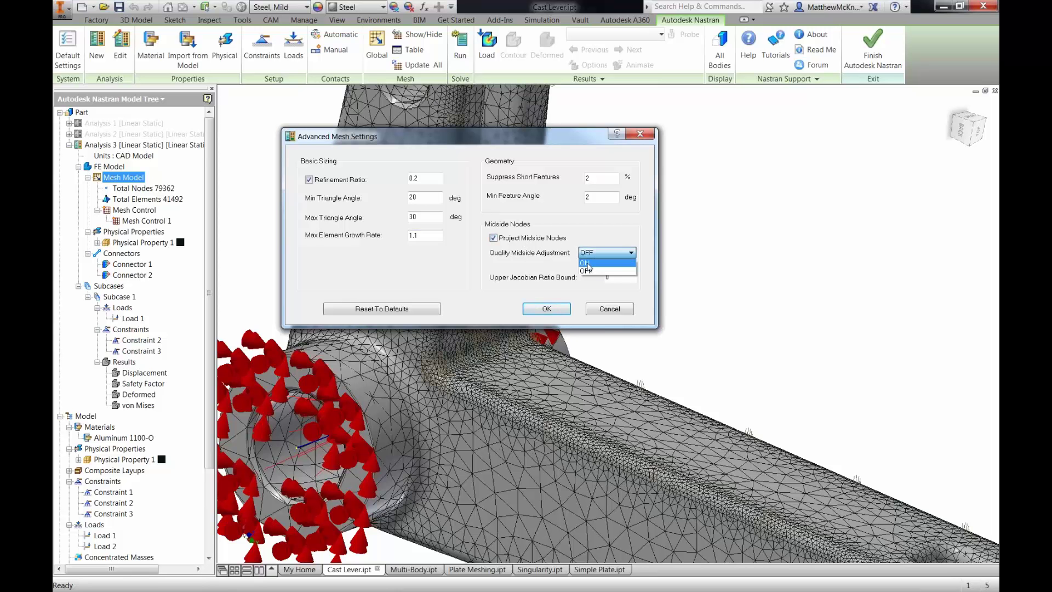
click(587, 263)
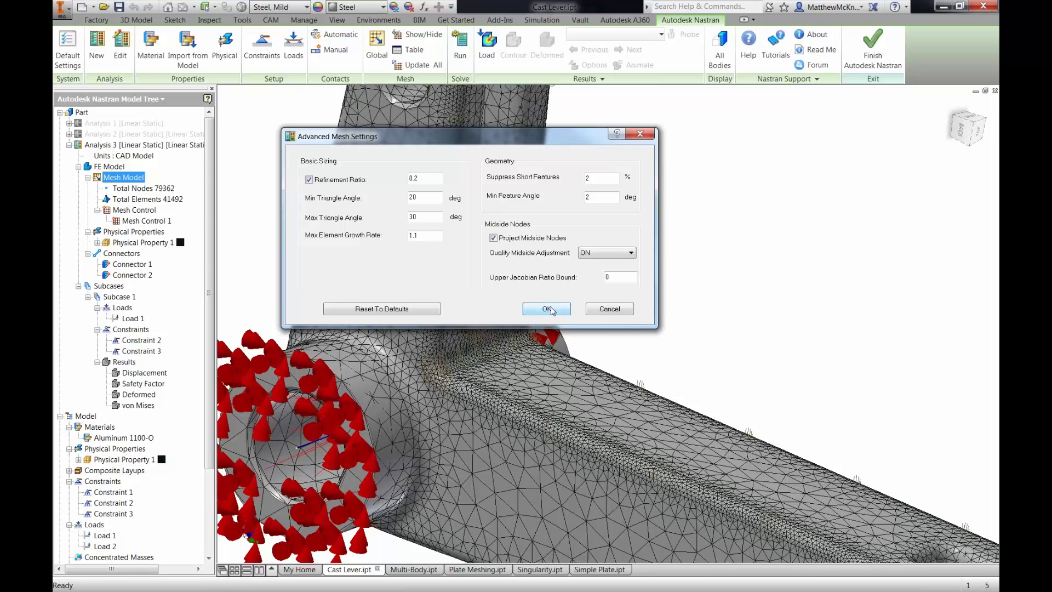
click(422, 236)
click(547, 309)
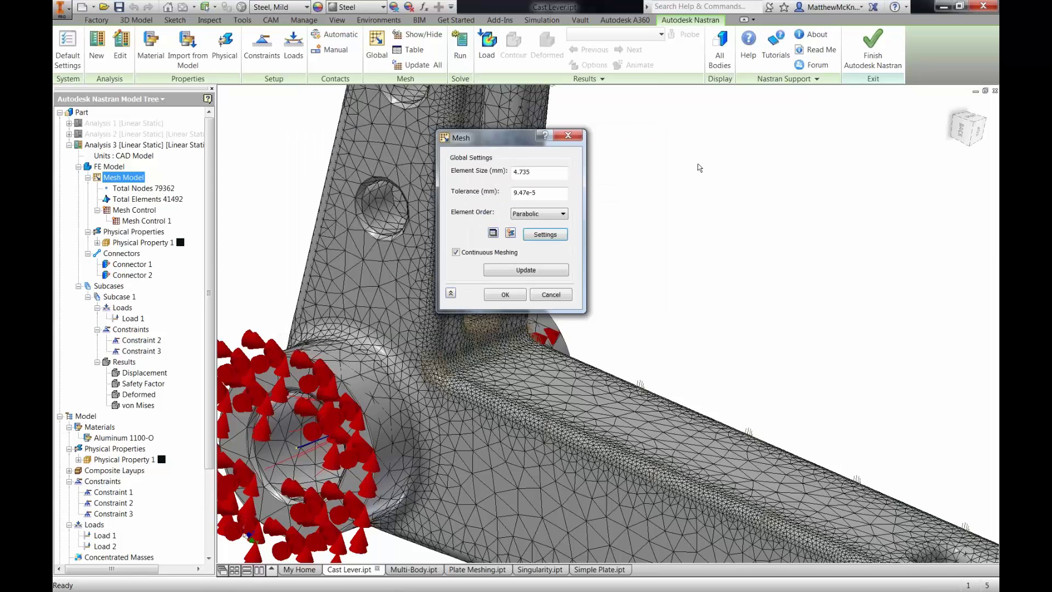
Step: Update the lever's mesh with the new global settings, check the refinement around the fillets, and accept the mesh
click(541, 273)
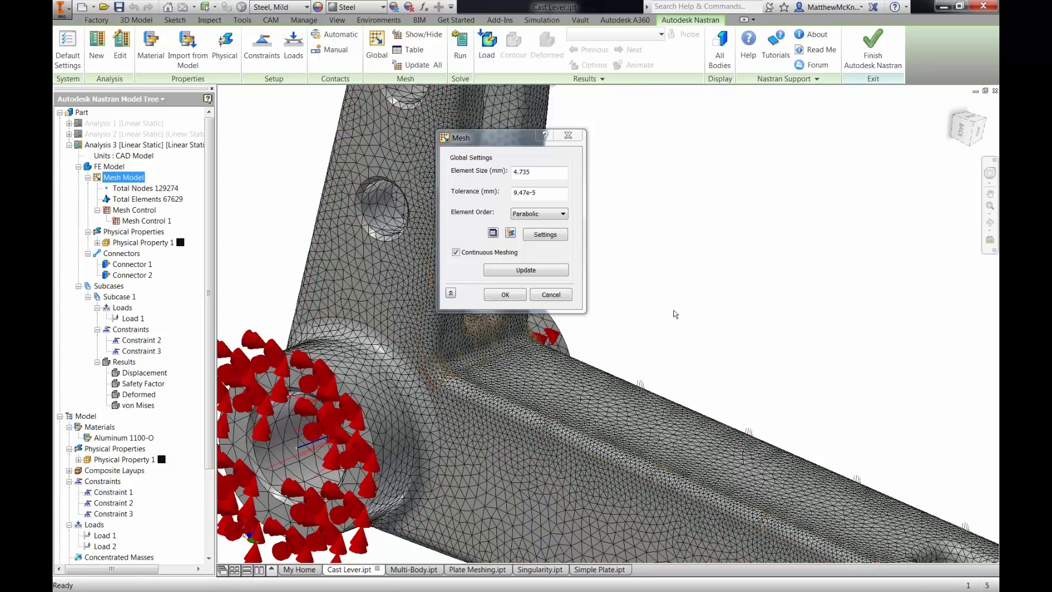
click(526, 270)
drag(583, 151, 714, 130)
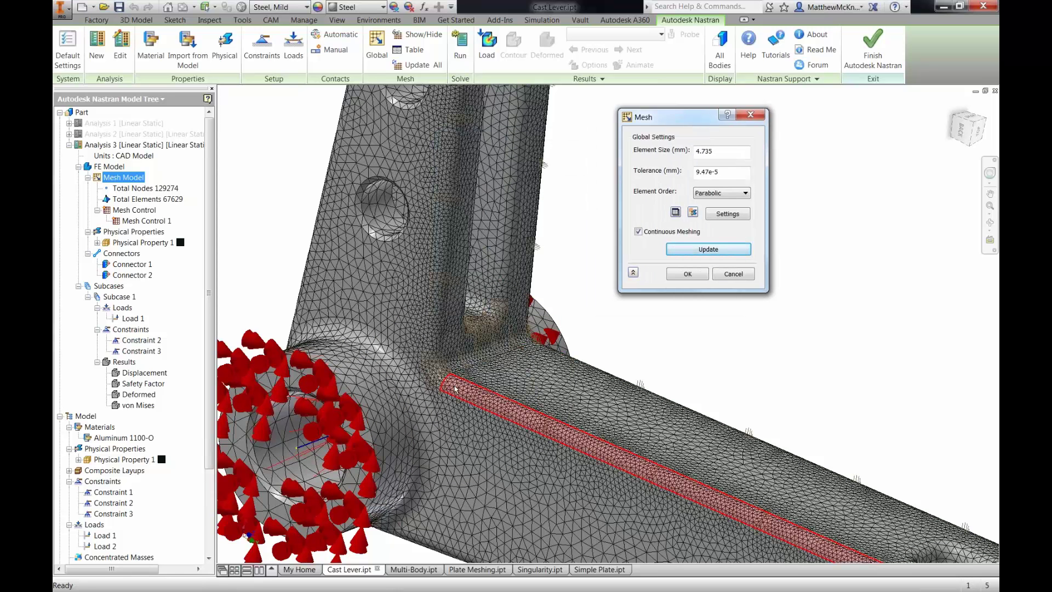
click(441, 404)
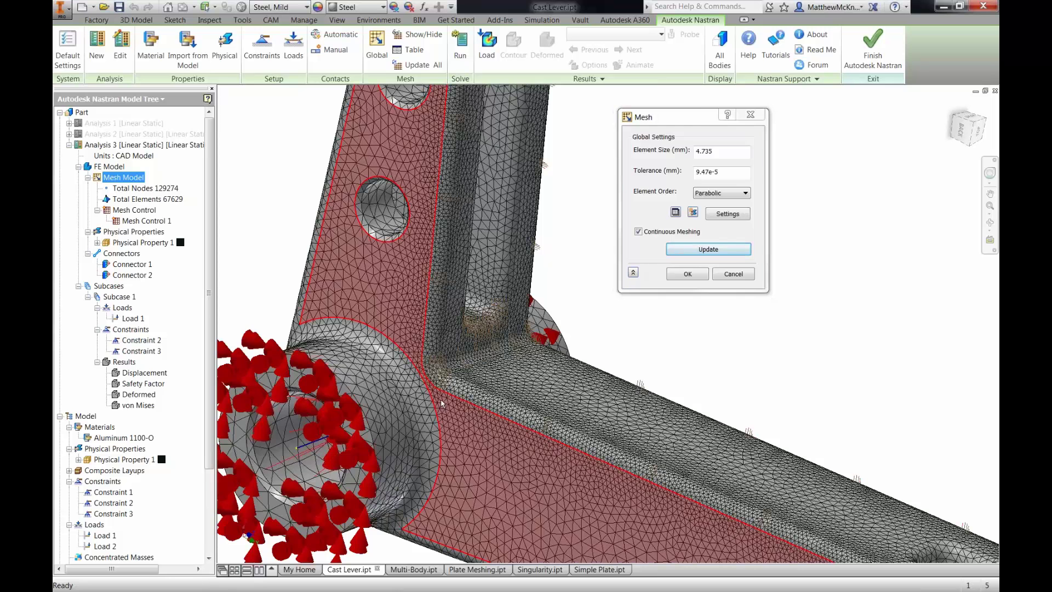
scroll(347, 409, up, 3)
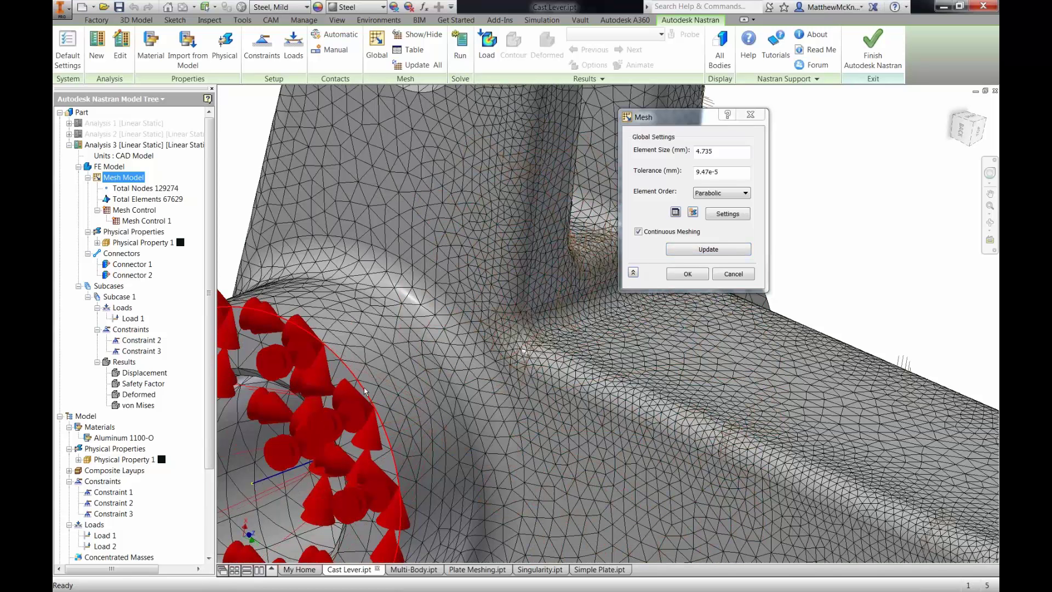
scroll(364, 387, down, 3)
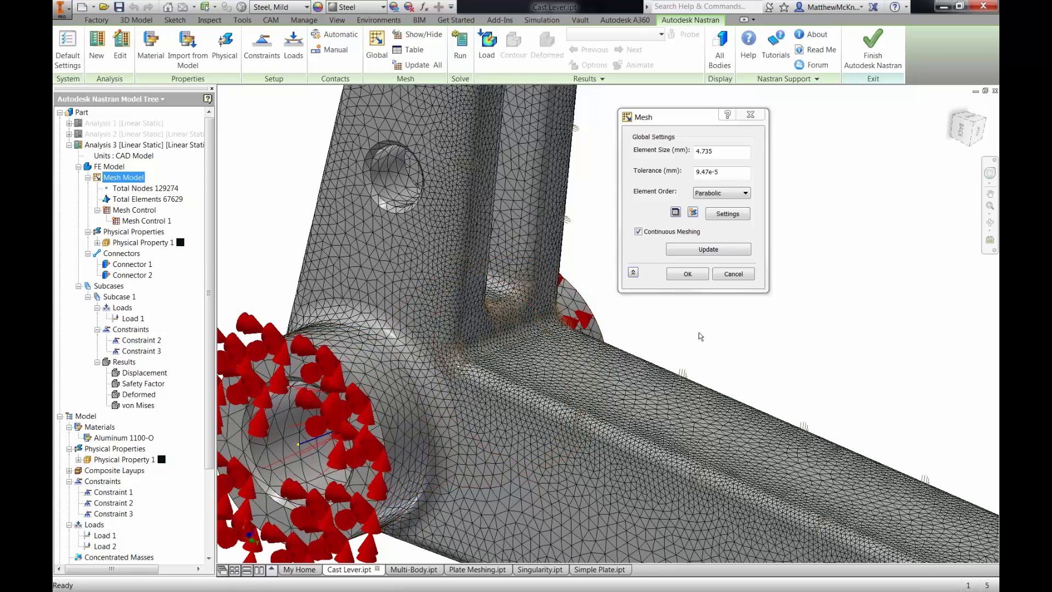
click(694, 275)
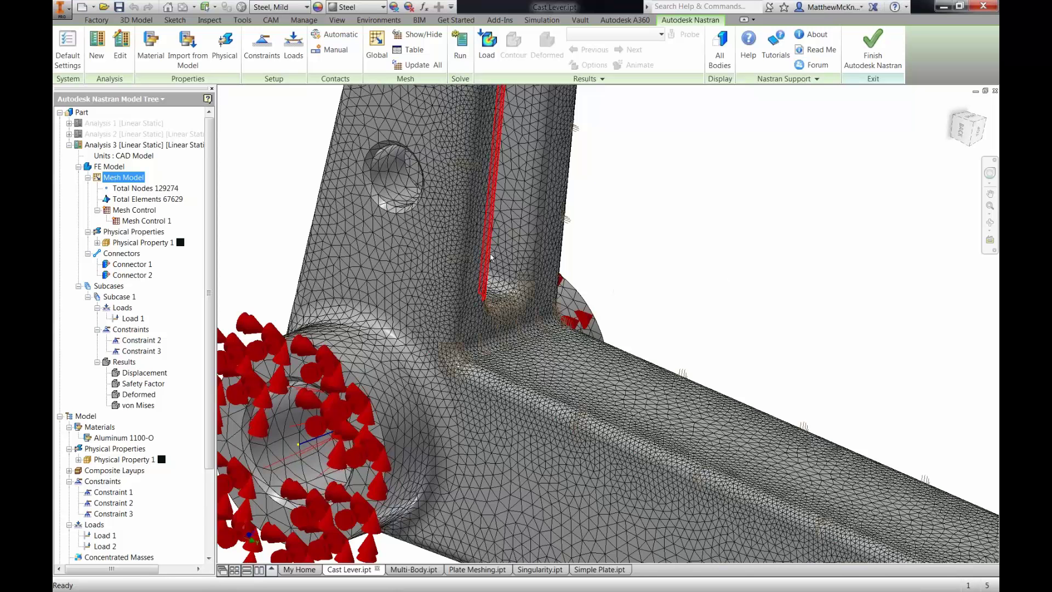
Step: Run the linear static analysis of the cast lever and dismiss the solution message
click(439, 236)
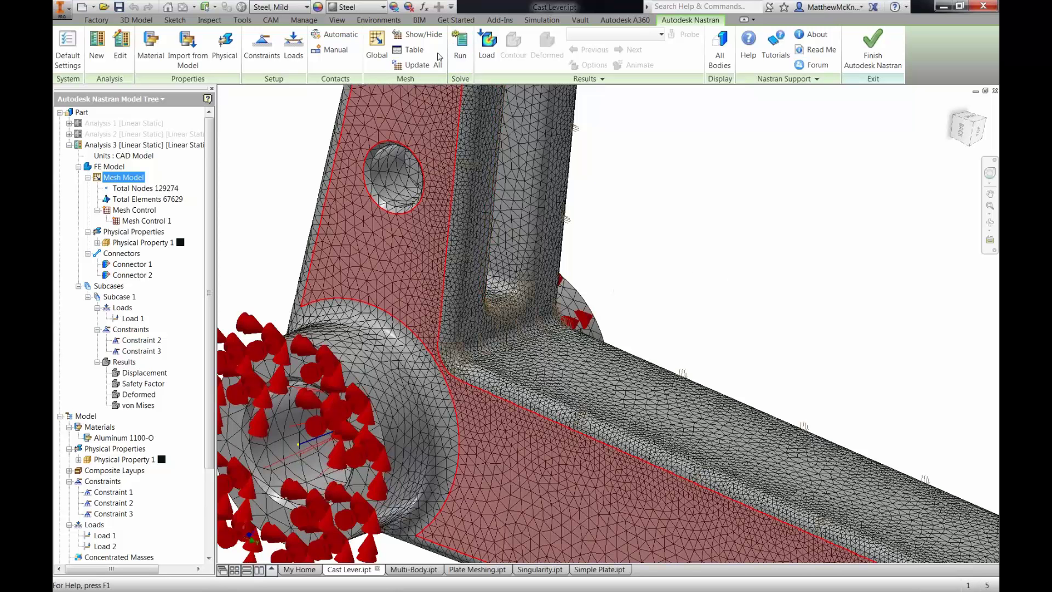
click(461, 47)
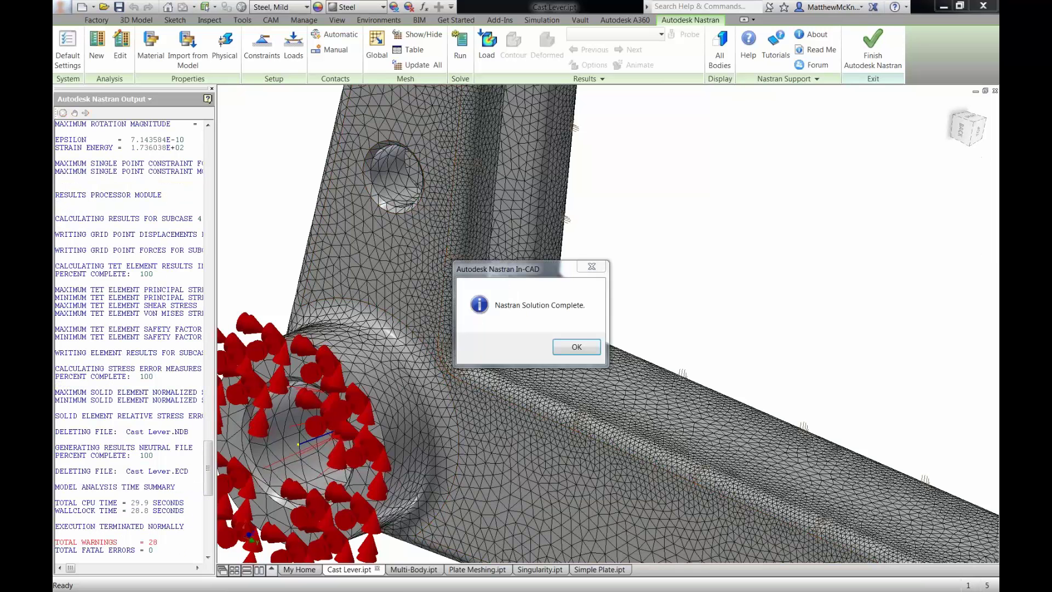
click(576, 347)
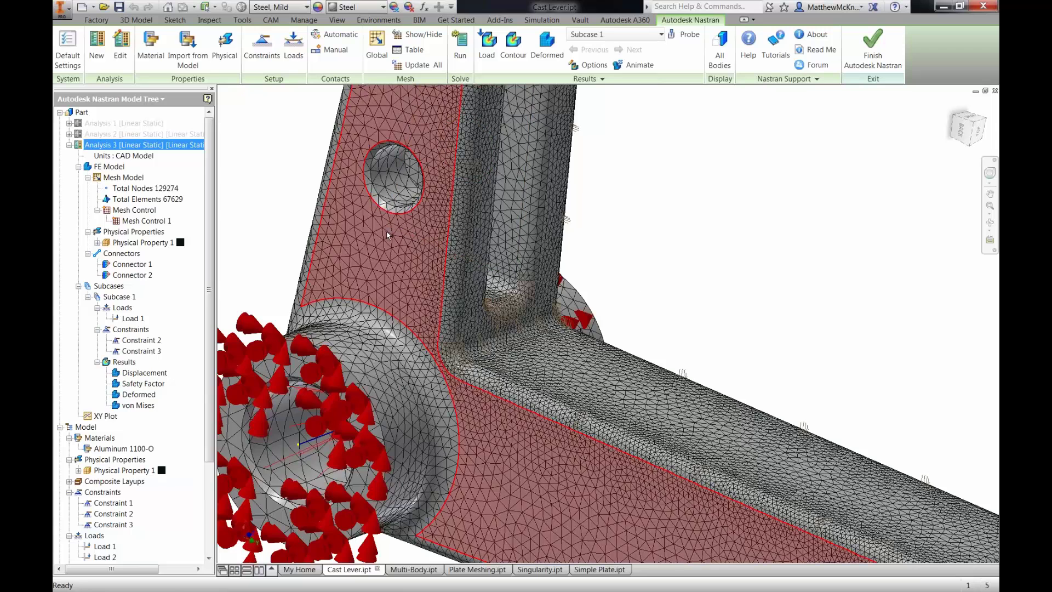
Step: Display the Displacement contour plot on the lever
scroll(387, 235, down, 3)
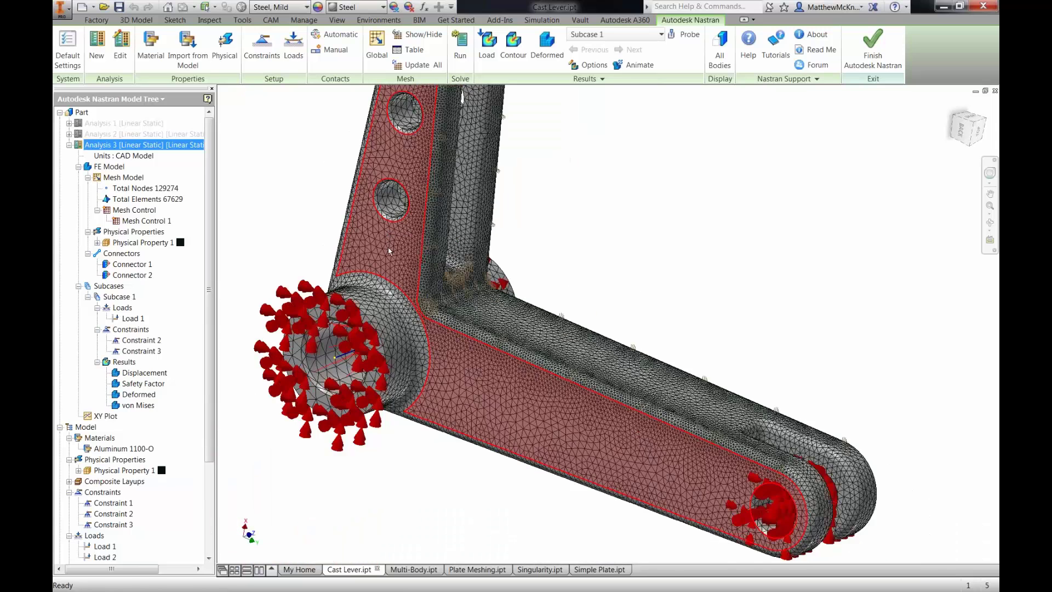
shift+middle_drag(389, 251, 445, 272)
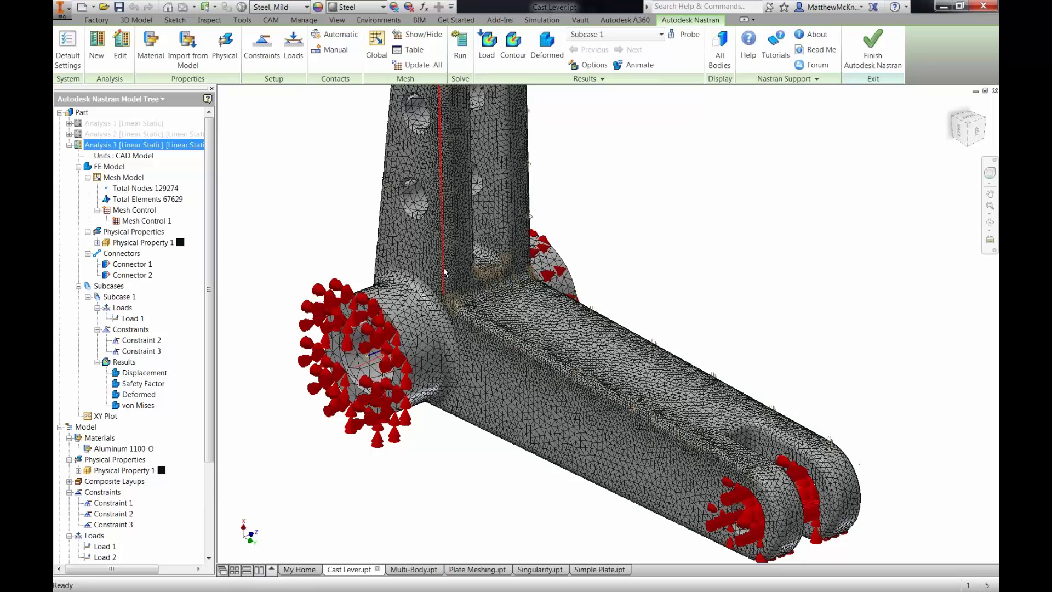
right_click(144, 374)
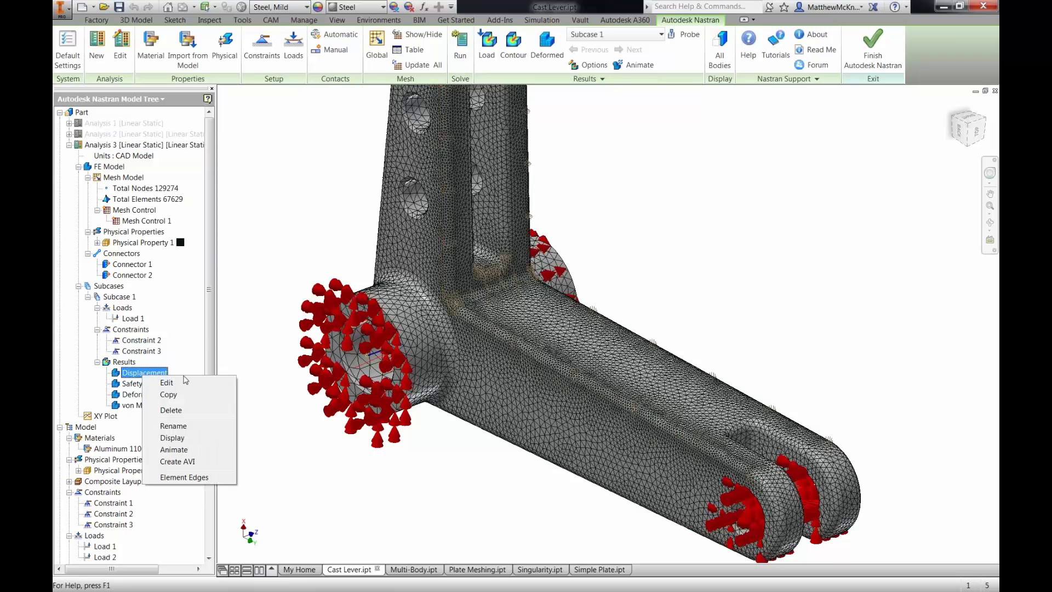
click(173, 438)
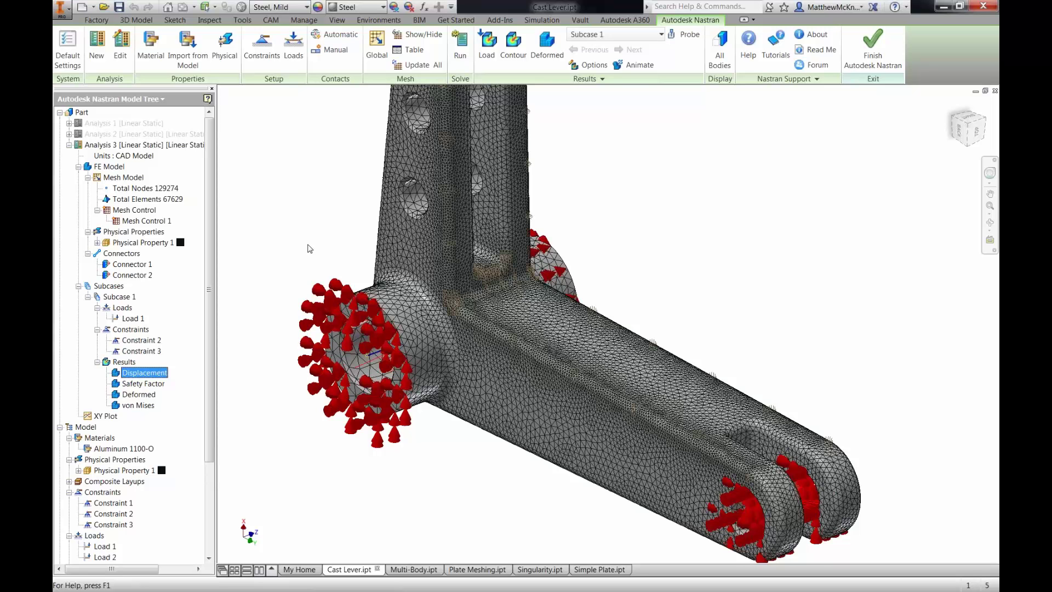
Step: Edit the Displacement plot to use Solid Von Mises Stress as its result data and display the contour
right_click(139, 376)
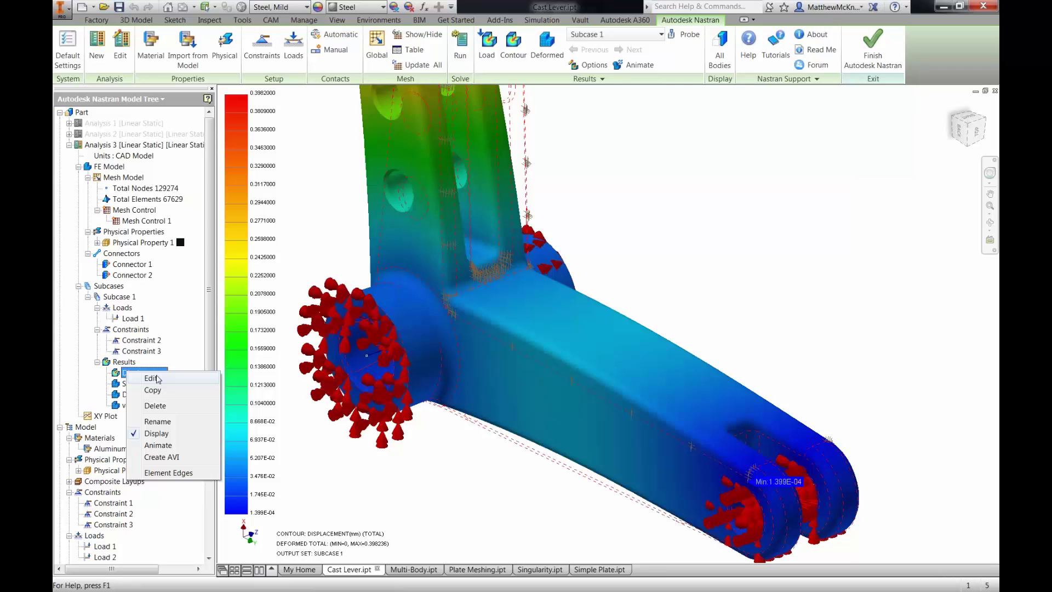
click(151, 378)
drag(165, 109, 828, 118)
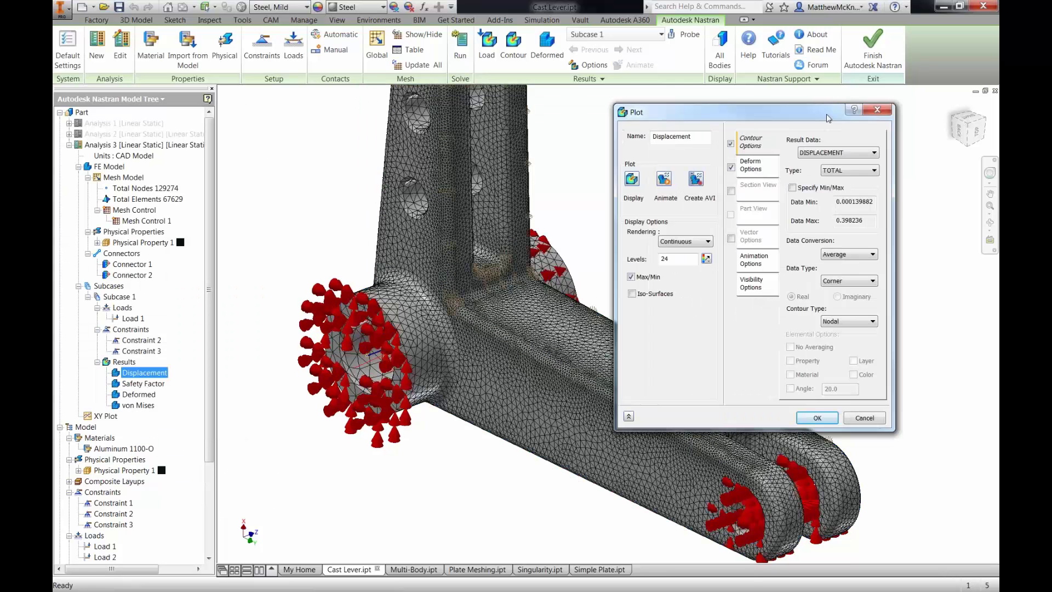
click(836, 153)
drag(911, 204, 911, 227)
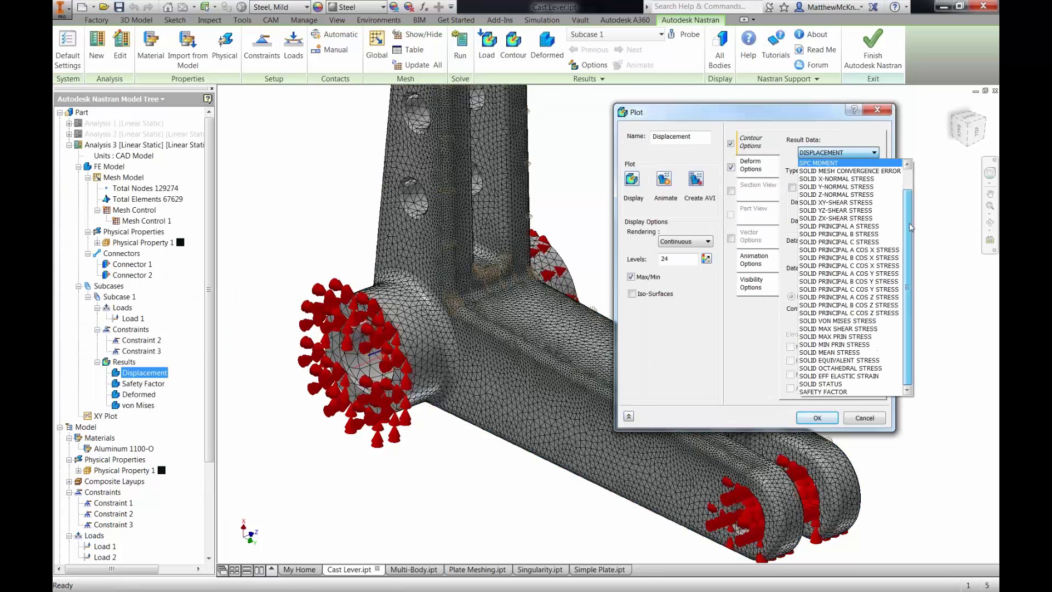
click(858, 322)
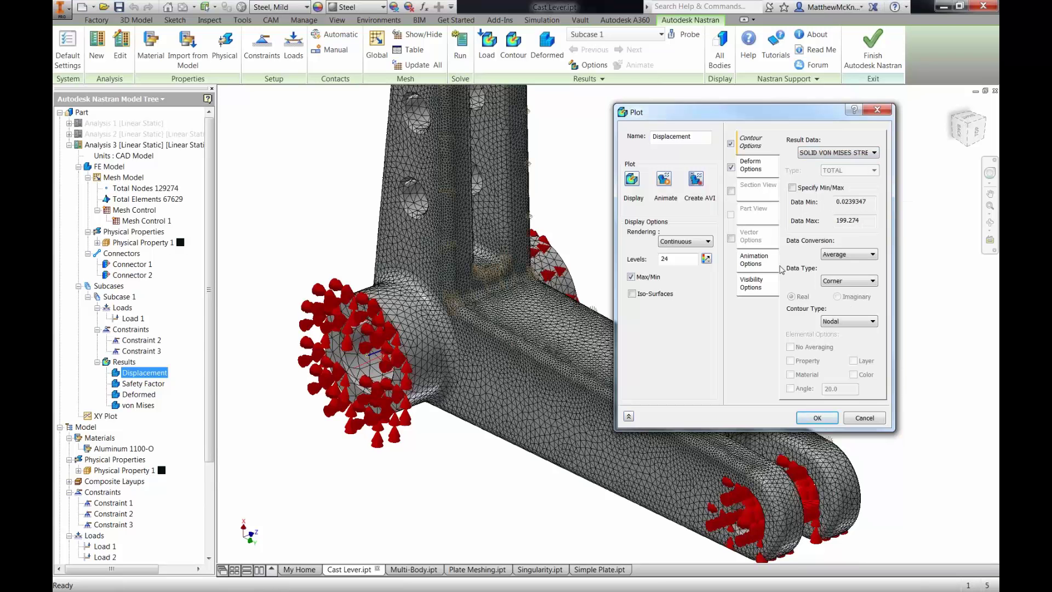
click(632, 180)
scroll(538, 289, up, 3)
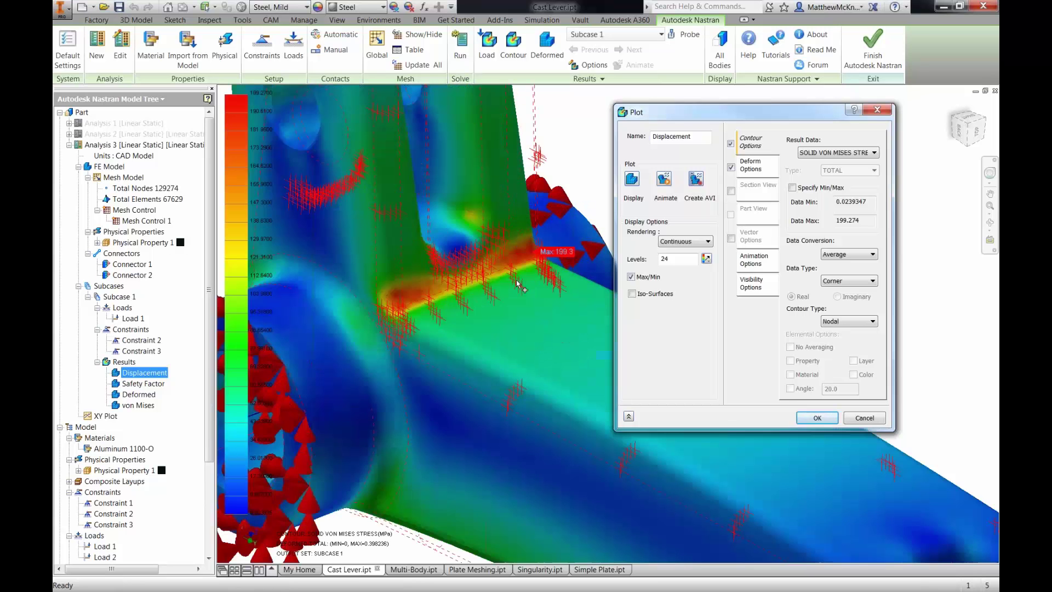
Step: Hide all items in the plot's visibility options and look closely at the maximum stress location on the fillet
click(756, 283)
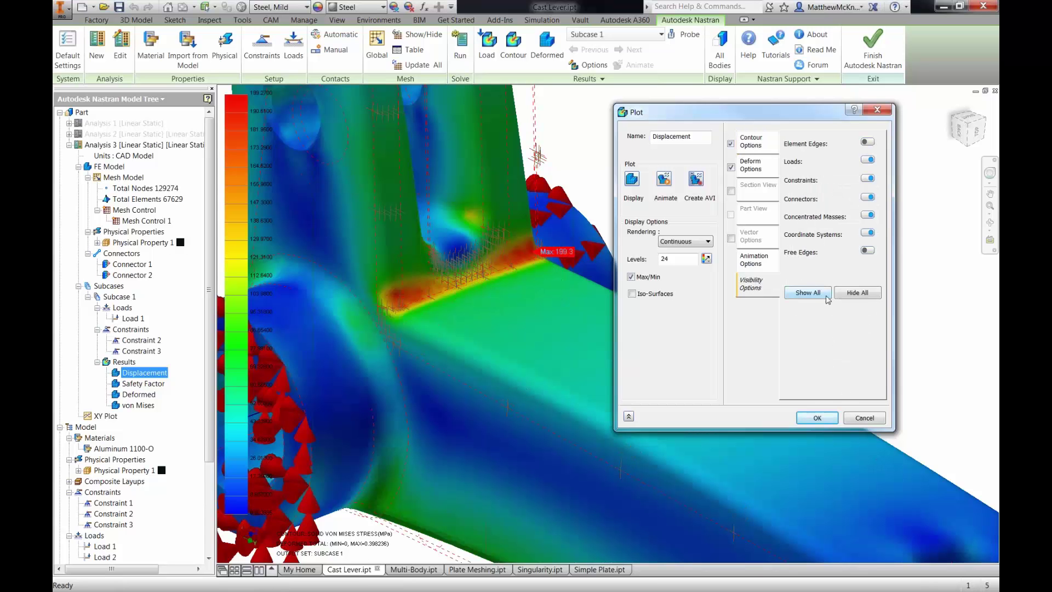
click(858, 292)
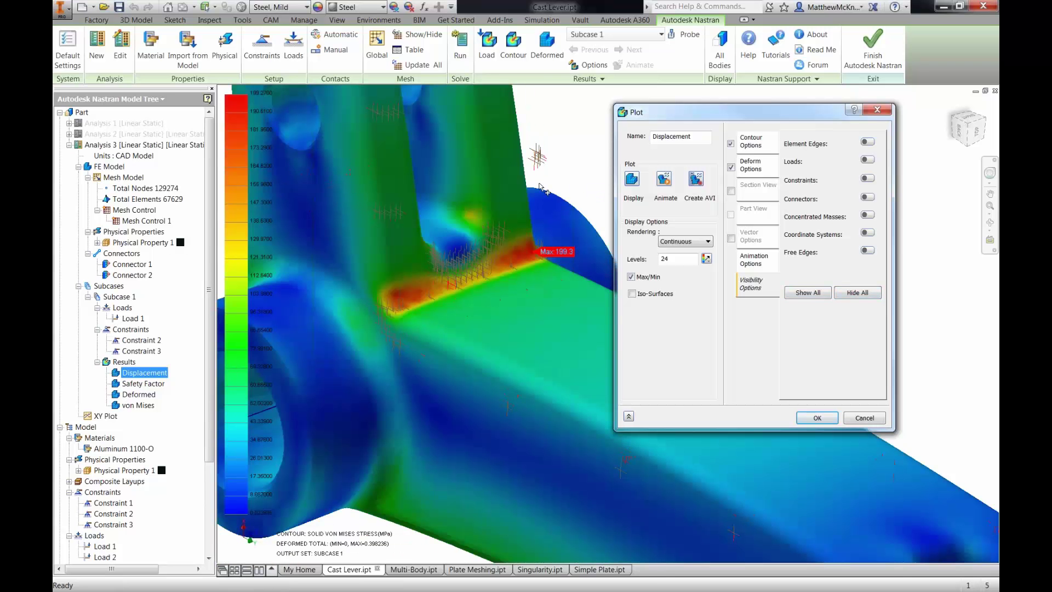
scroll(555, 181, down, 2)
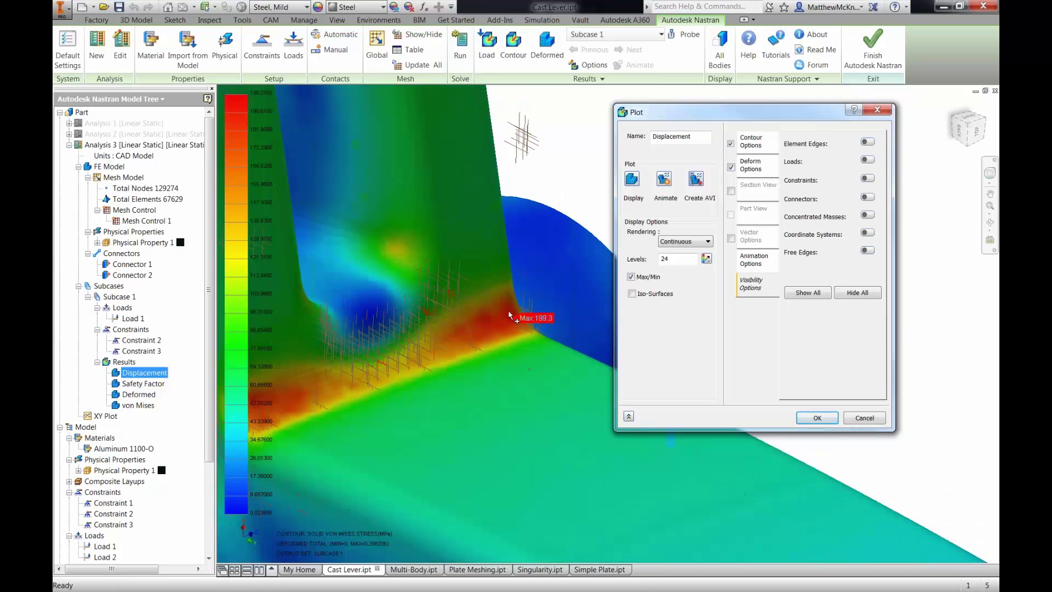
Step: Change the von Mises stress plot's rendering to Fringe and its contour data type to Centroidal
scroll(562, 193, up, 2)
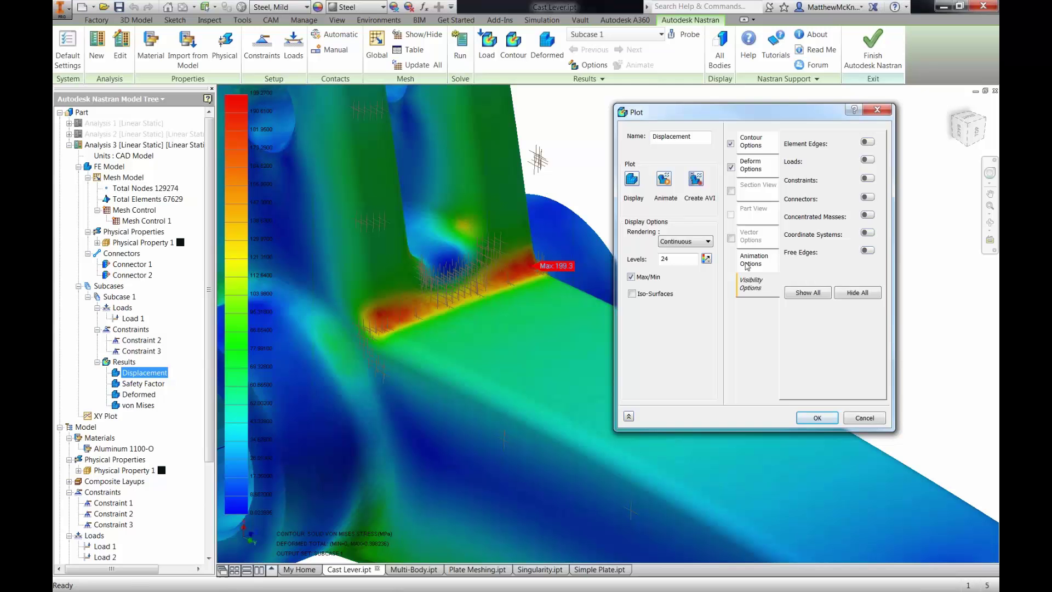
click(706, 243)
click(678, 261)
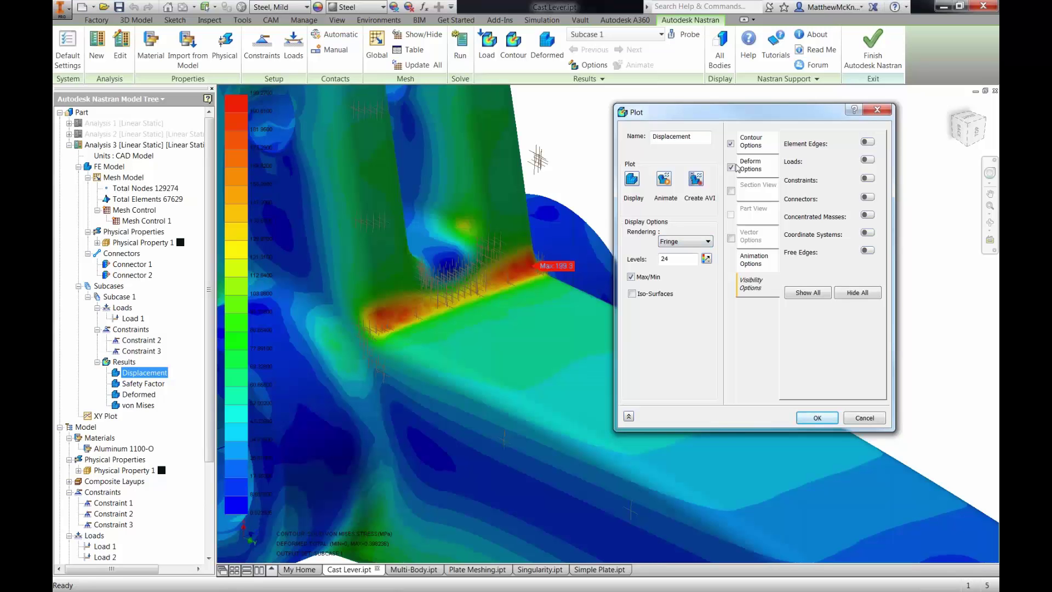
click(752, 144)
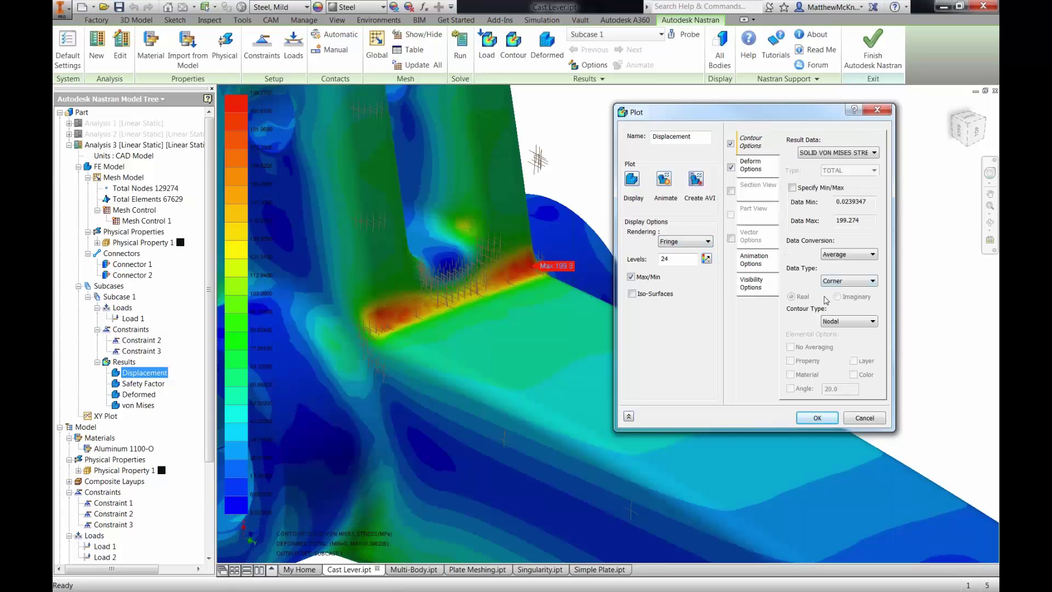
click(843, 280)
click(840, 299)
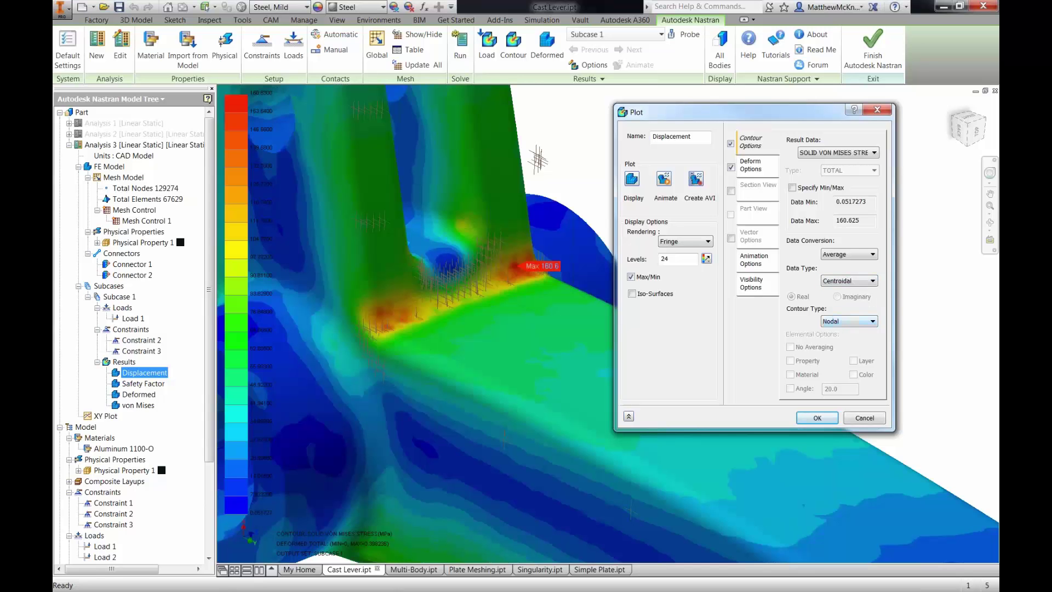
Step: Set the plot's contour type to Elemental with No Averaging, inspect the stress along the fillet, and accept the plot settings
click(834, 321)
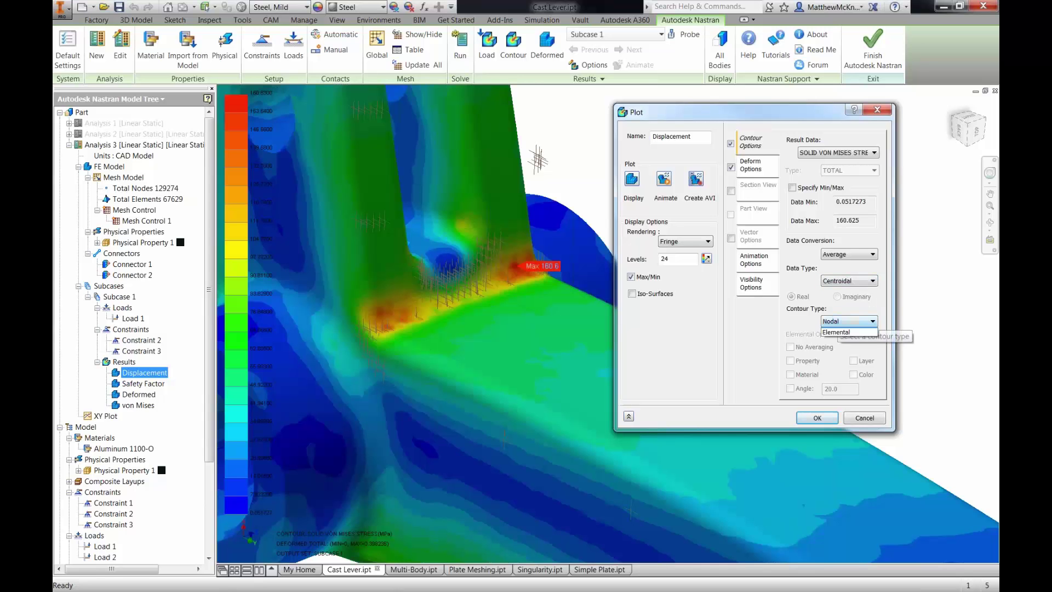
click(836, 339)
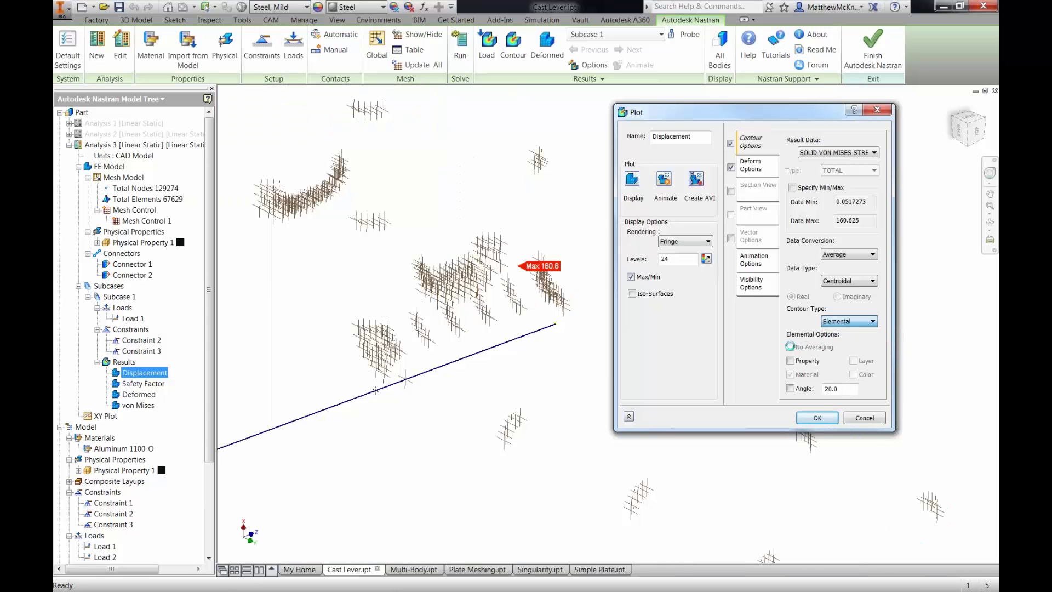
click(789, 346)
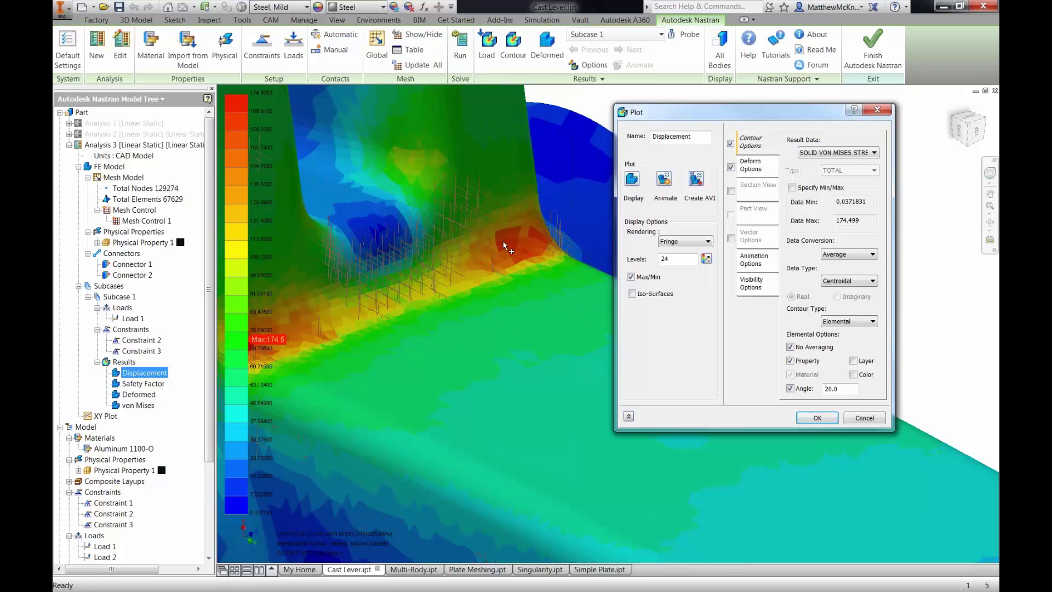
scroll(503, 258, down, 3)
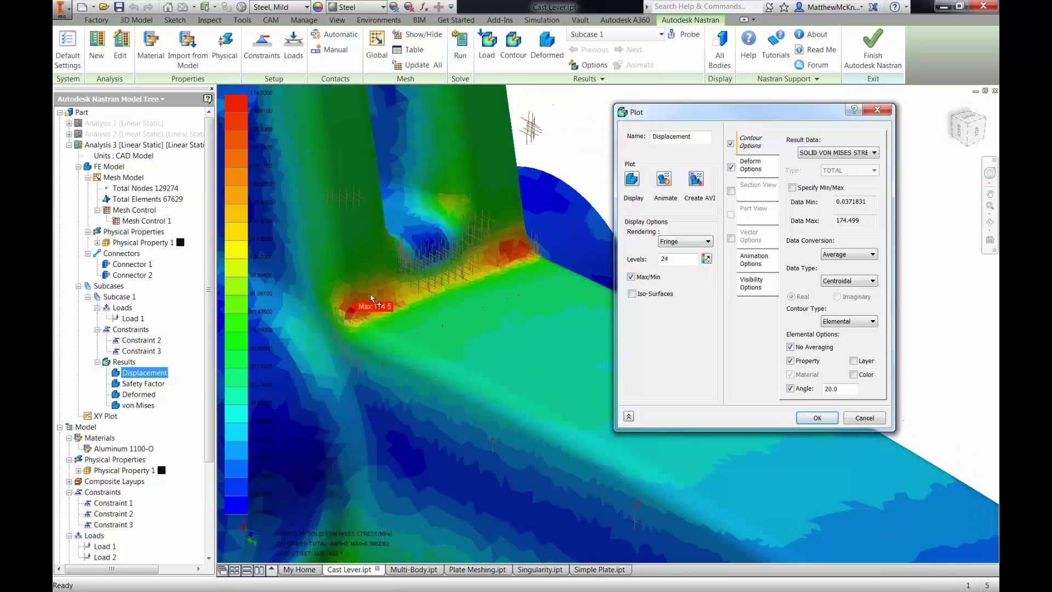
scroll(373, 299, up, 3)
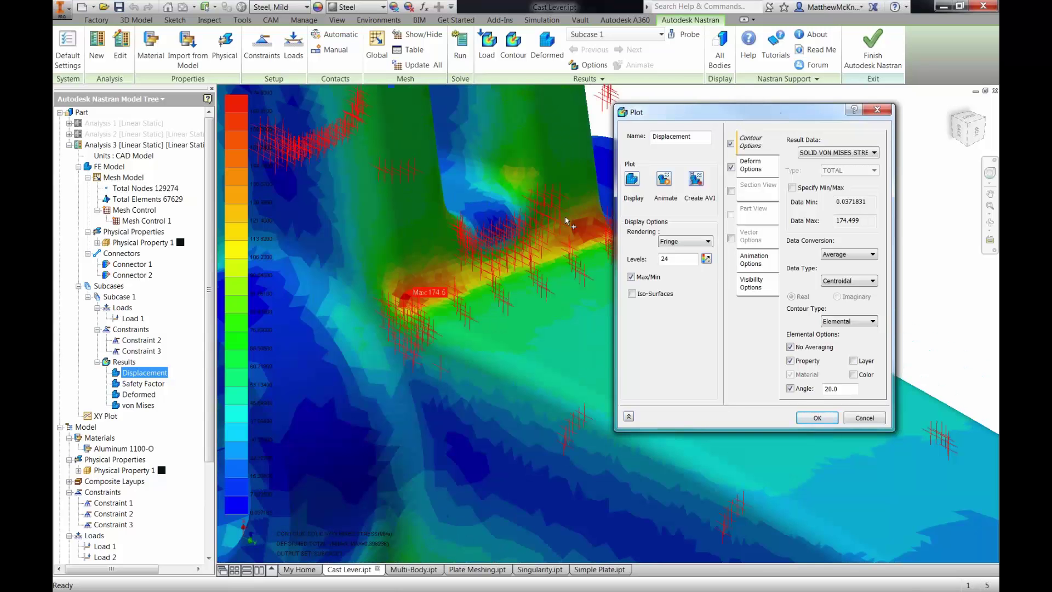
scroll(564, 223, down, 3)
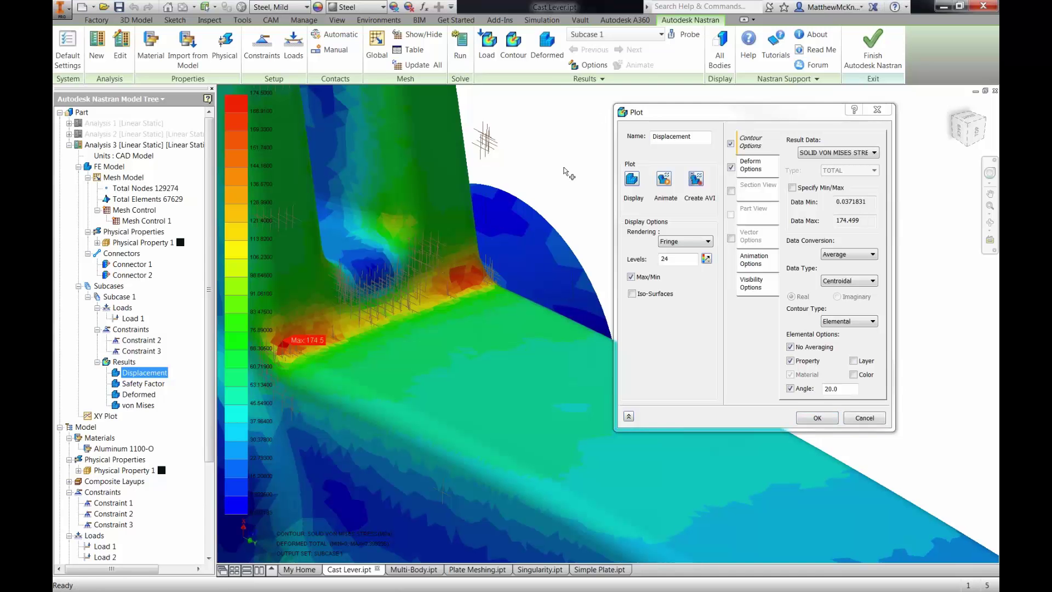
click(823, 420)
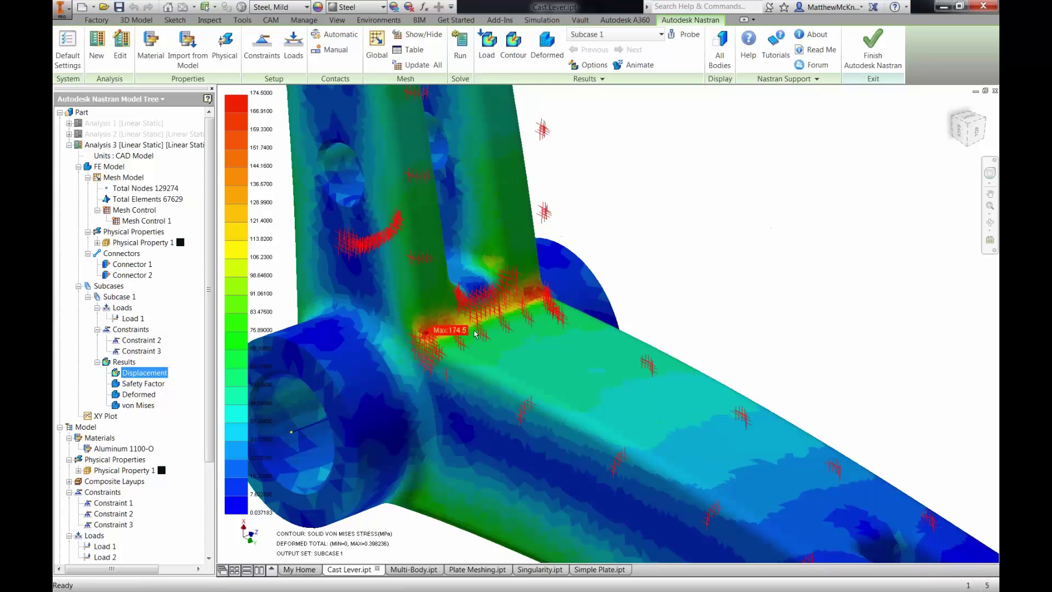
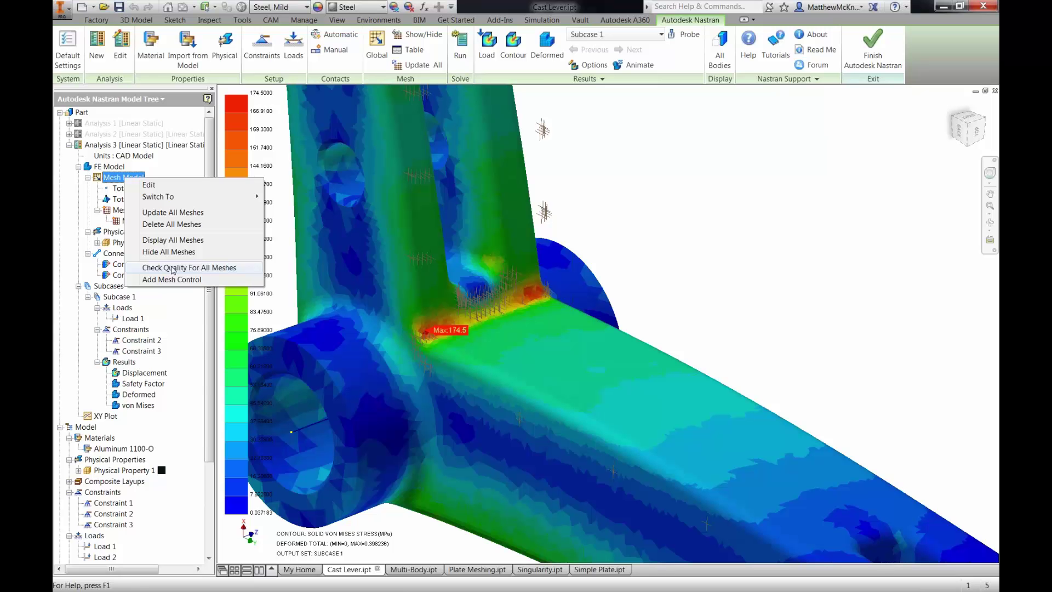
Step: Check the quality of all the lever's meshes against the tetrahedral limits and place the Failed Elements list clear of the model
click(208, 269)
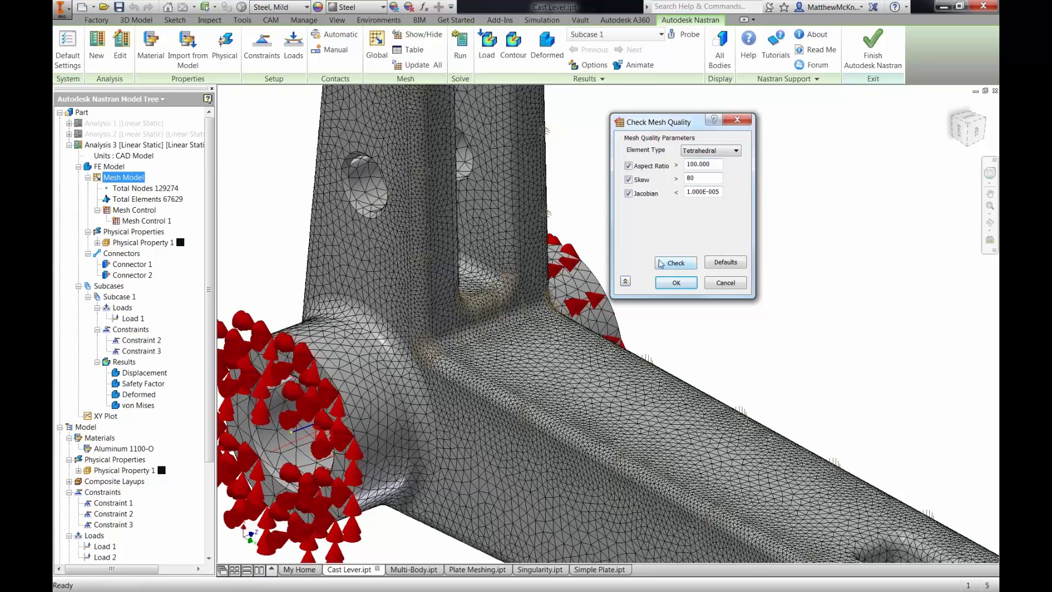
click(677, 265)
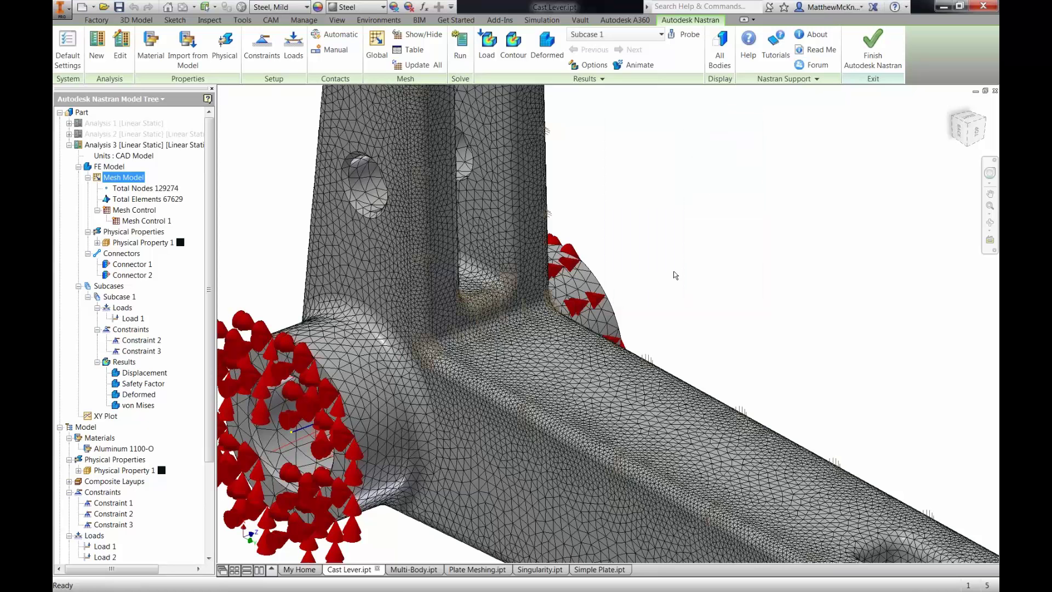
drag(458, 189, 795, 157)
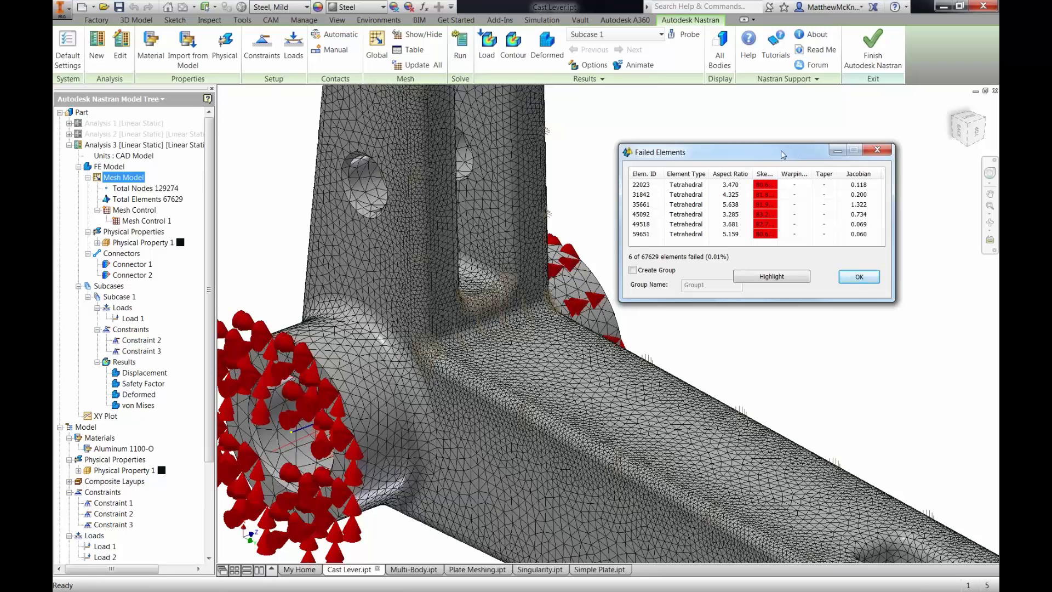
drag(777, 155, 742, 149)
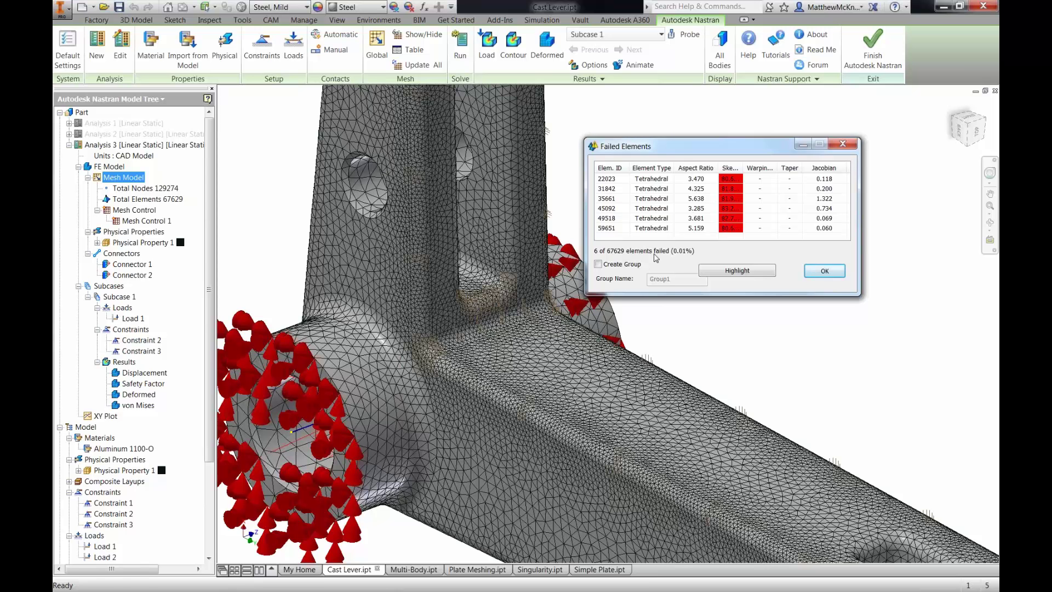
Step: Go through the failed elements one by one and highlight element 59651 on the lever
click(606, 228)
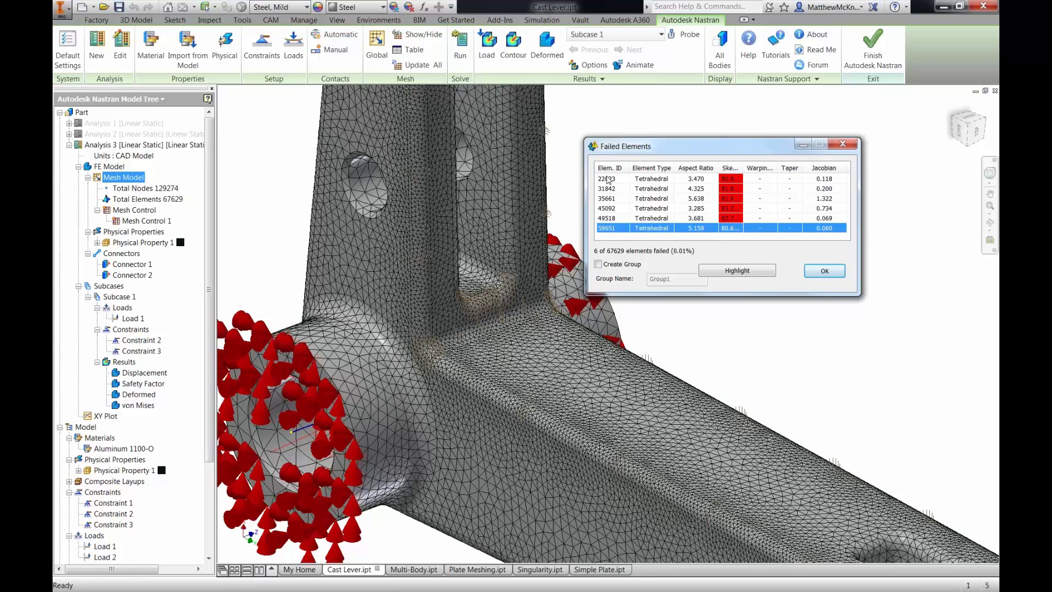
click(608, 181)
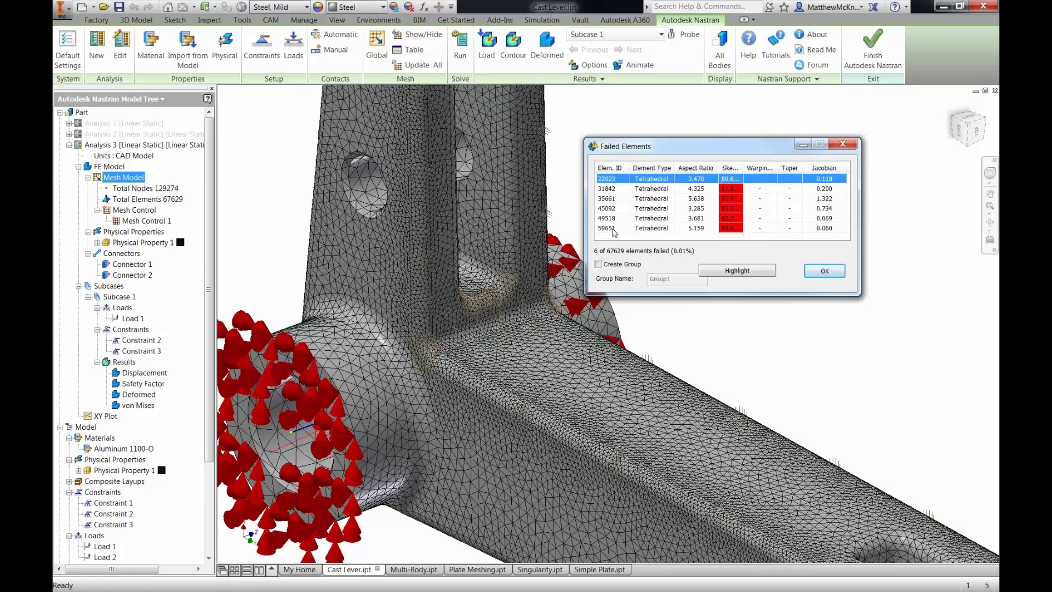
click(614, 189)
click(613, 199)
click(612, 209)
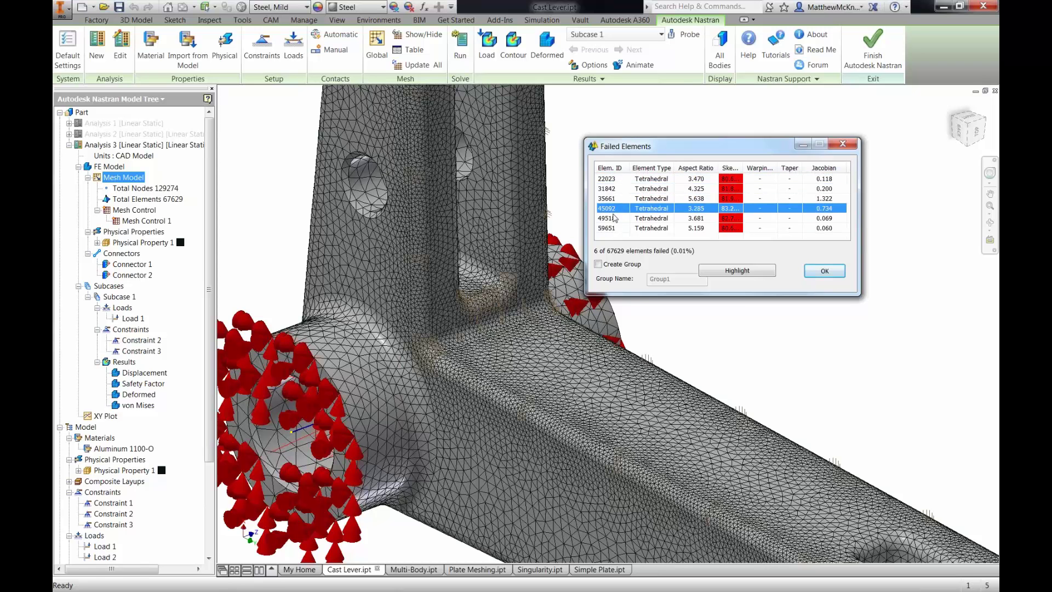
click(612, 218)
click(611, 229)
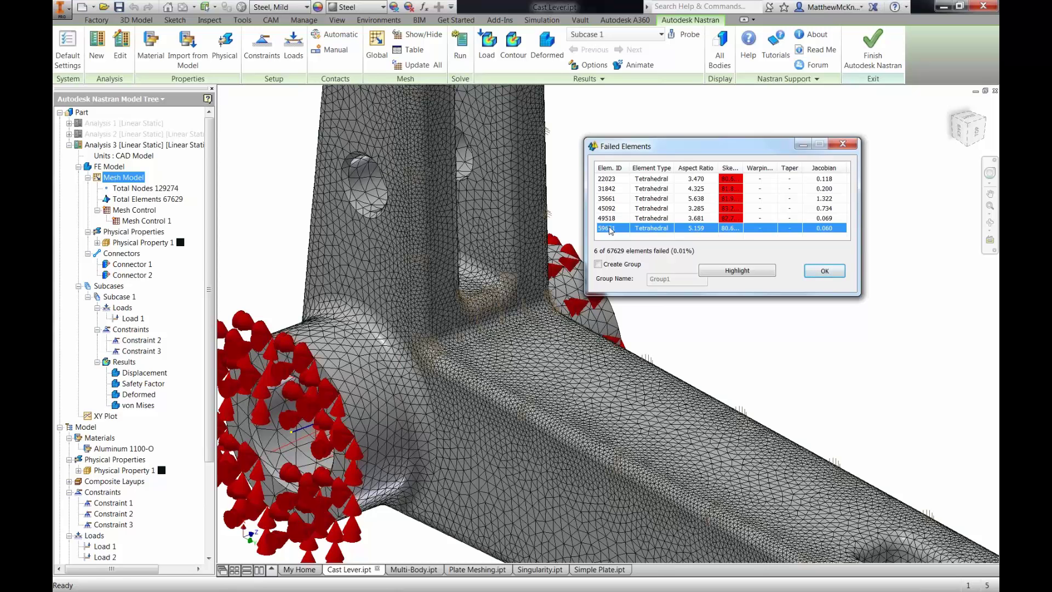
click(733, 274)
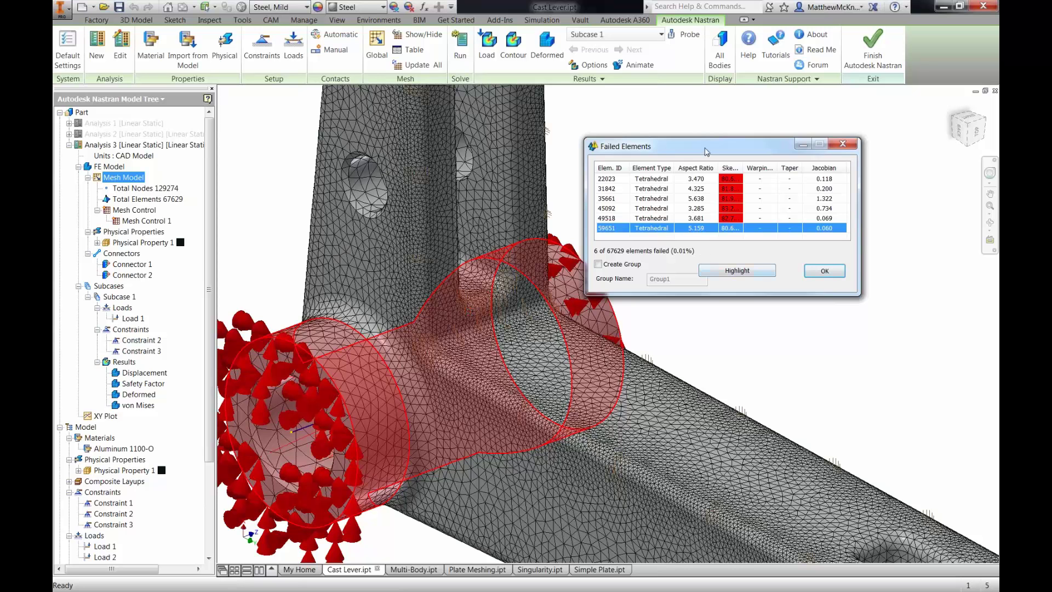
Step: Request the highlight of the selected failed element again, dismiss the list, and leave the mesh quality check
drag(707, 152, 754, 129)
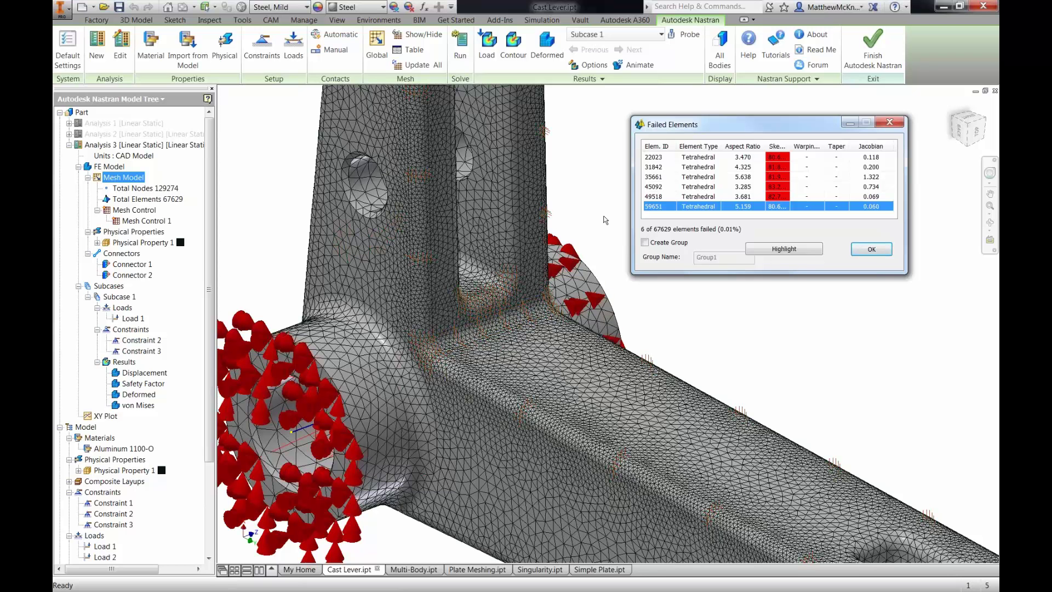
click(798, 251)
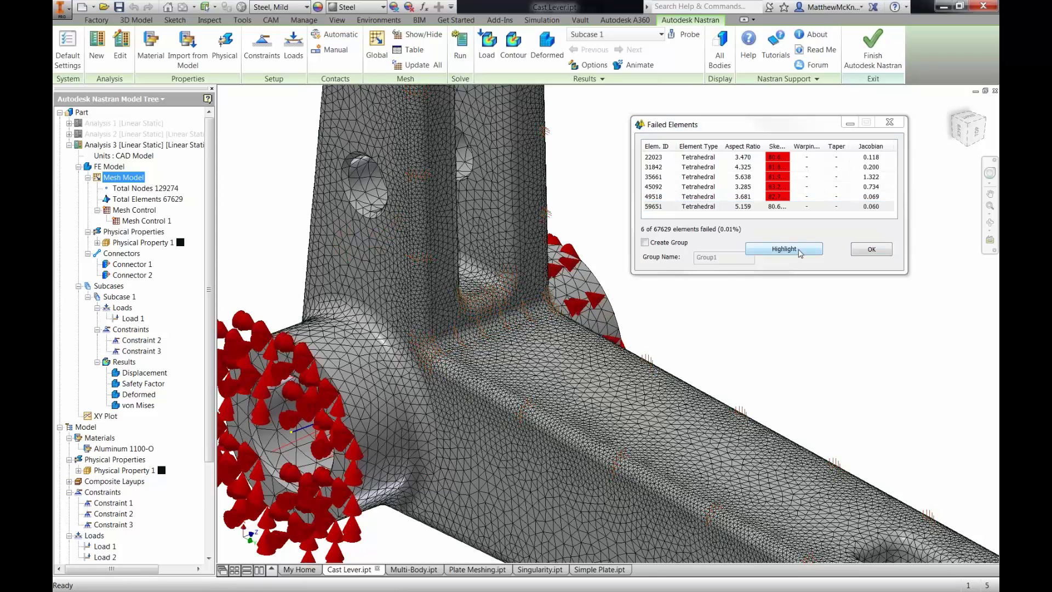
click(870, 250)
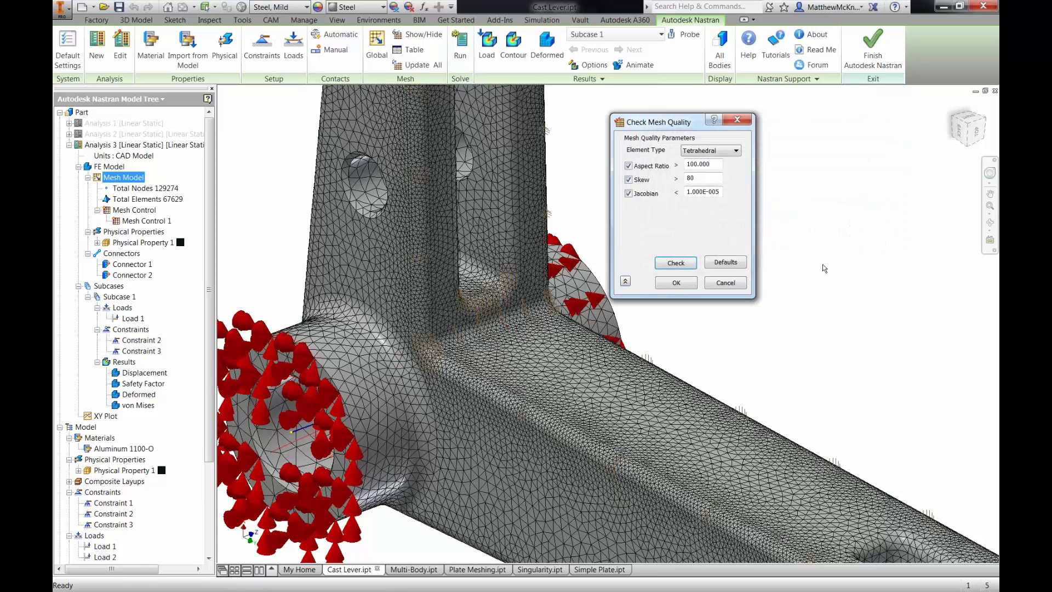
click(723, 282)
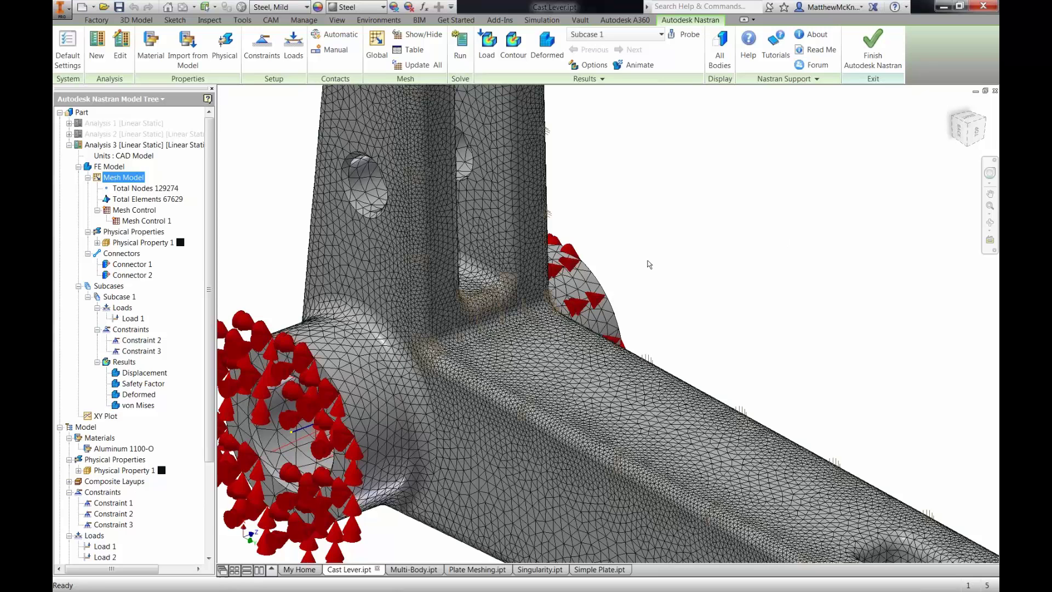
Step: Switch to the Singularity.ipt part and start the Autodesk Nastran In-CAD environment for it
click(539, 570)
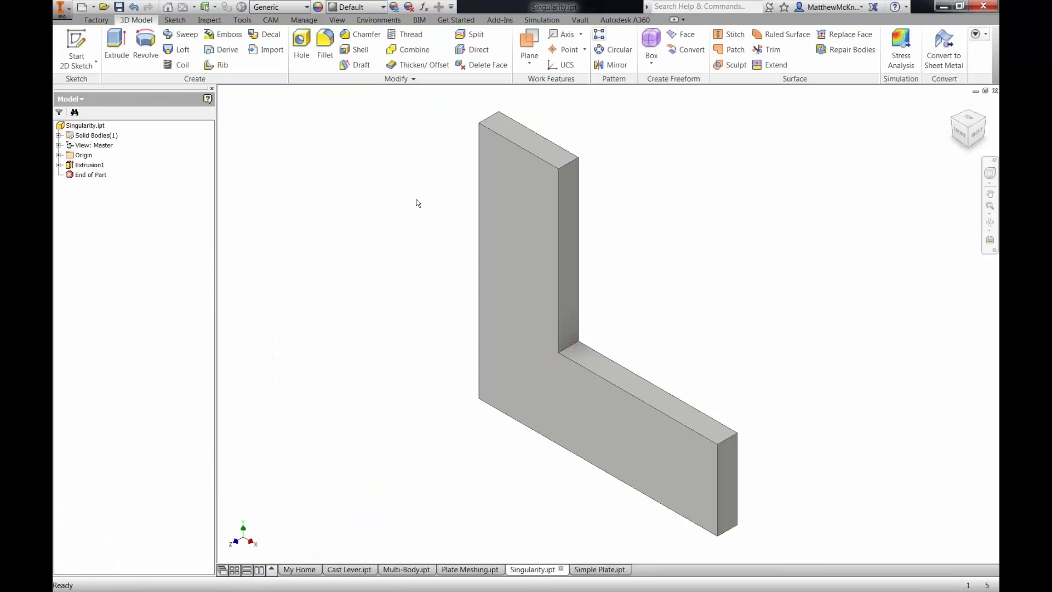
click(392, 21)
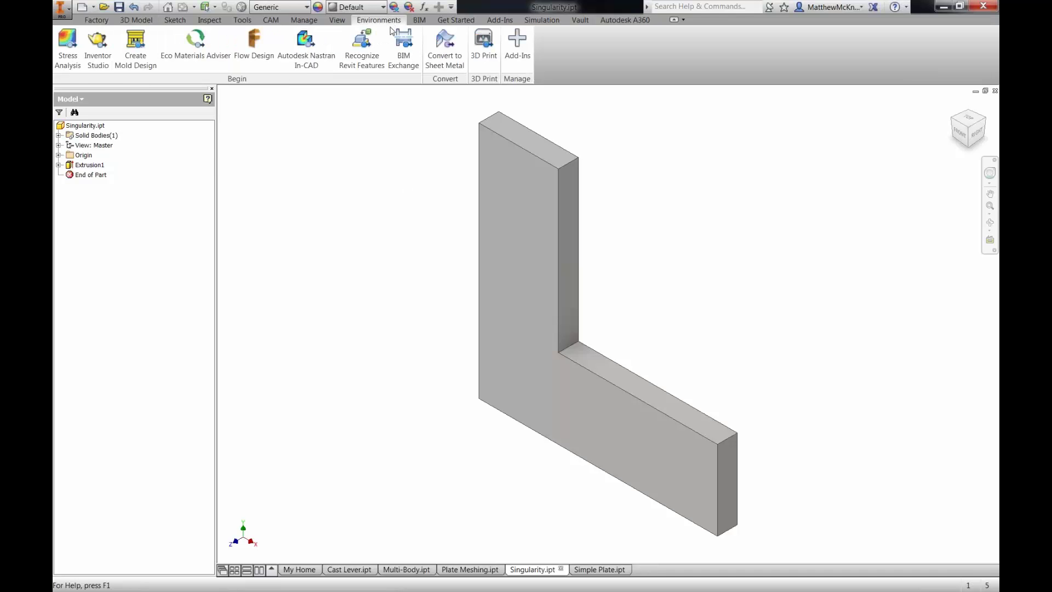
click(305, 47)
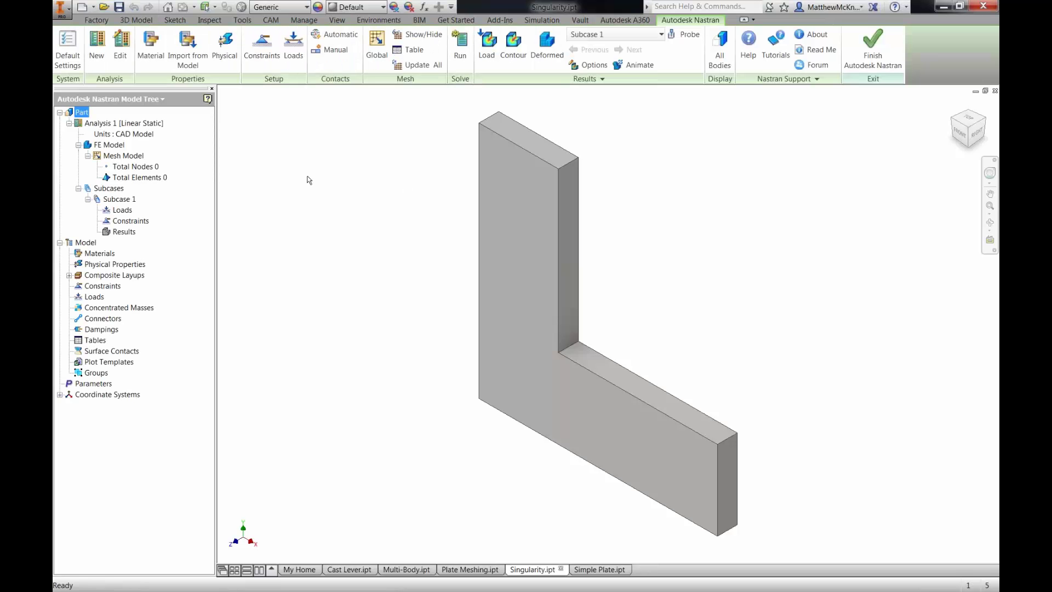
Step: Create a material for the L-shaped part using Aluminum 6061 T6 80 Hot Formed from the material database favorites
right_click(100, 253)
click(109, 262)
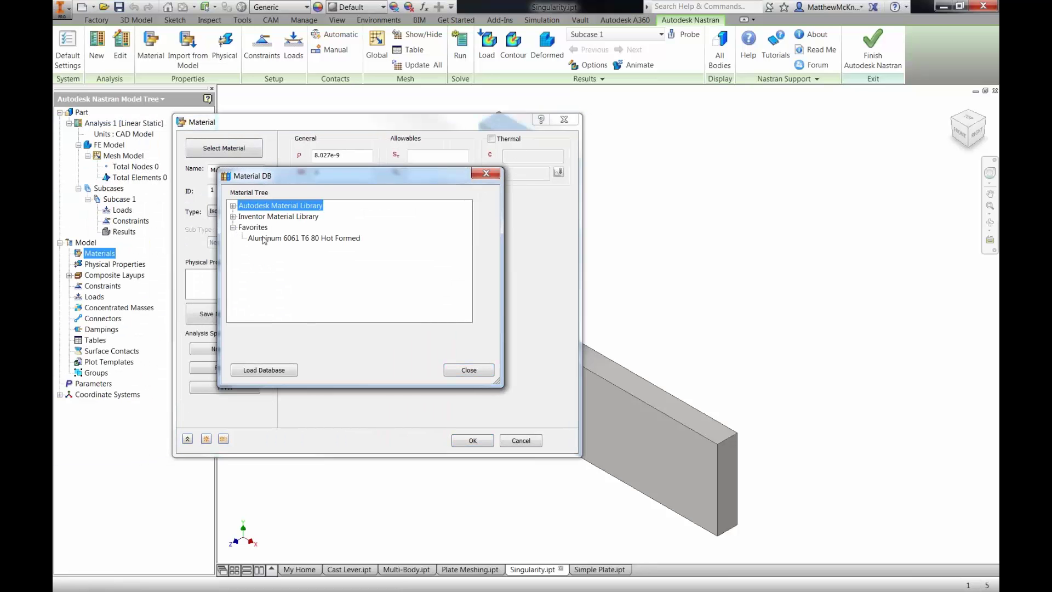
click(264, 239)
click(468, 370)
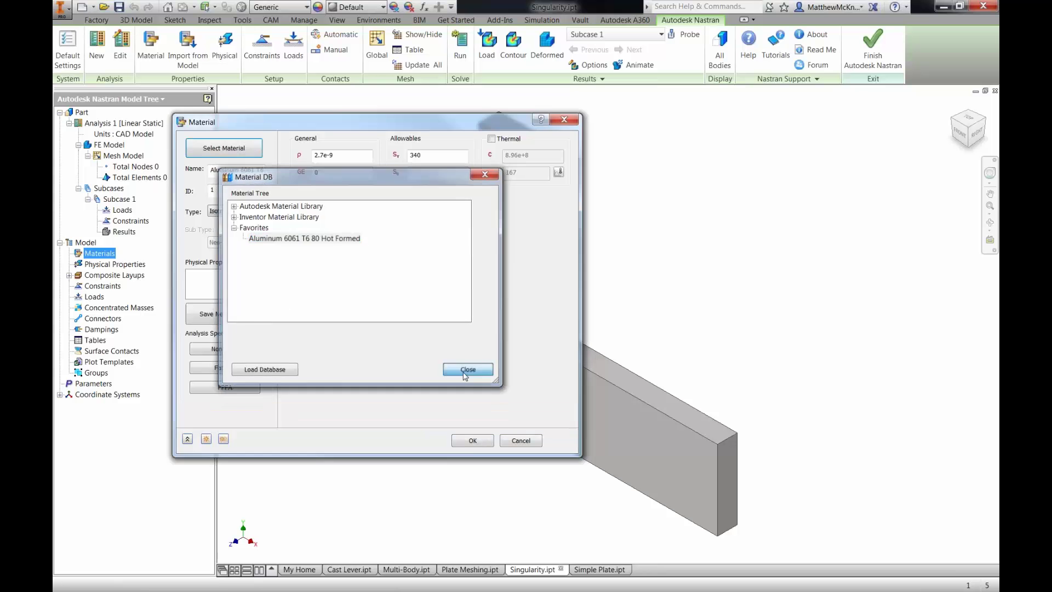
click(472, 441)
Step: Create a Solid Elements physical property that uses the Aluminum 6061 material and is added to the FE model
right_click(116, 275)
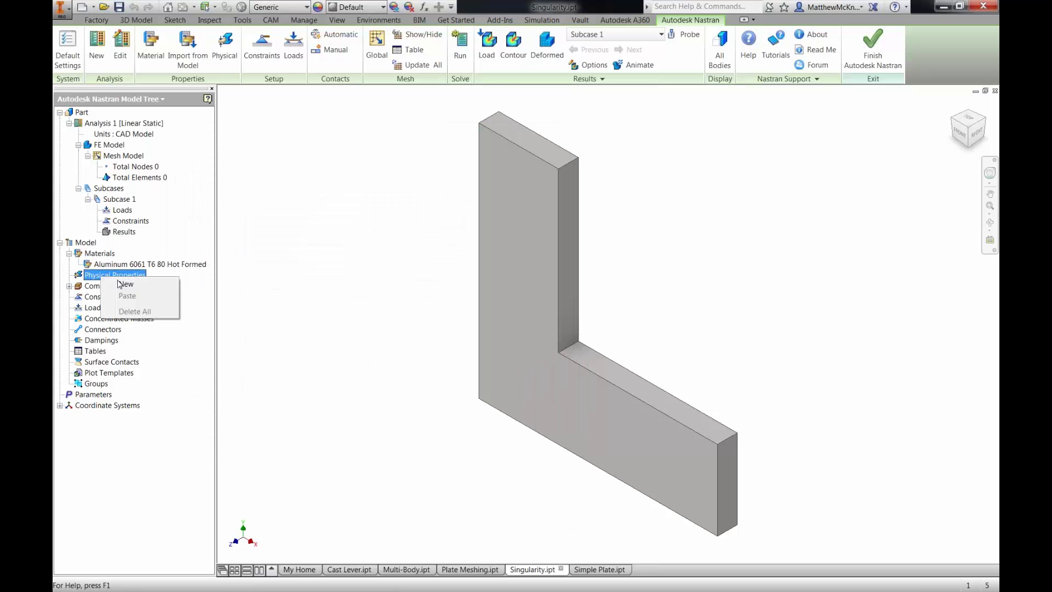
click(125, 284)
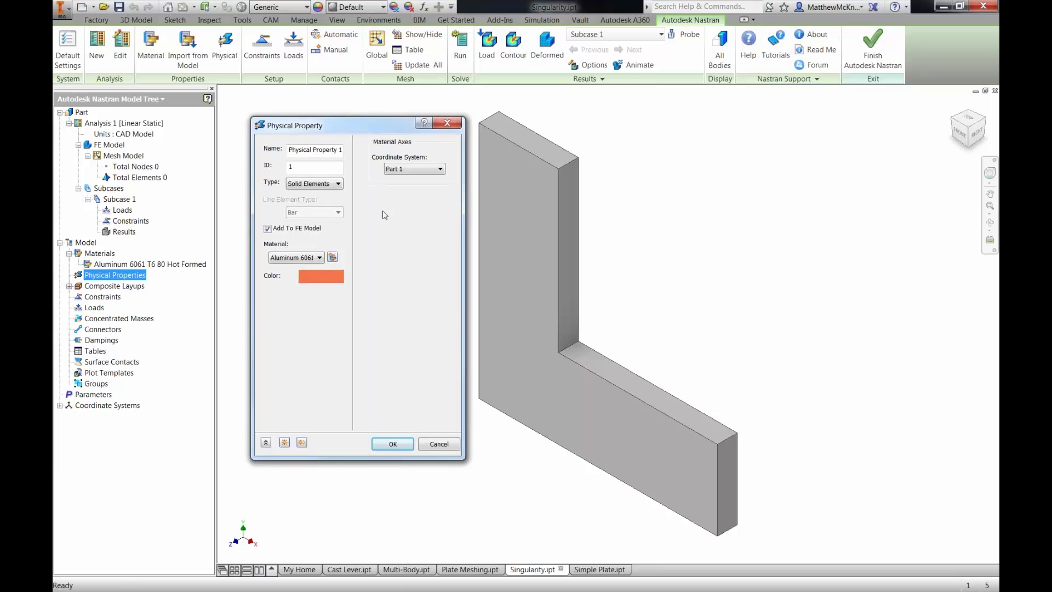
click(392, 444)
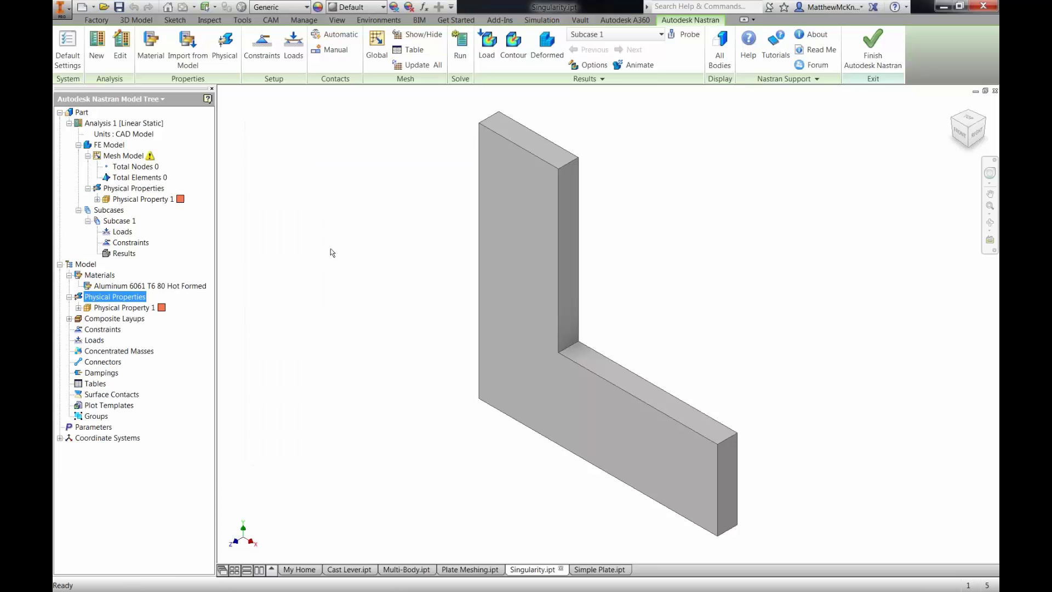
Step: Try to apply a fixed structural constraint in Subcase 1 to the top face of the L-shaped part's vertical leg
click(262, 49)
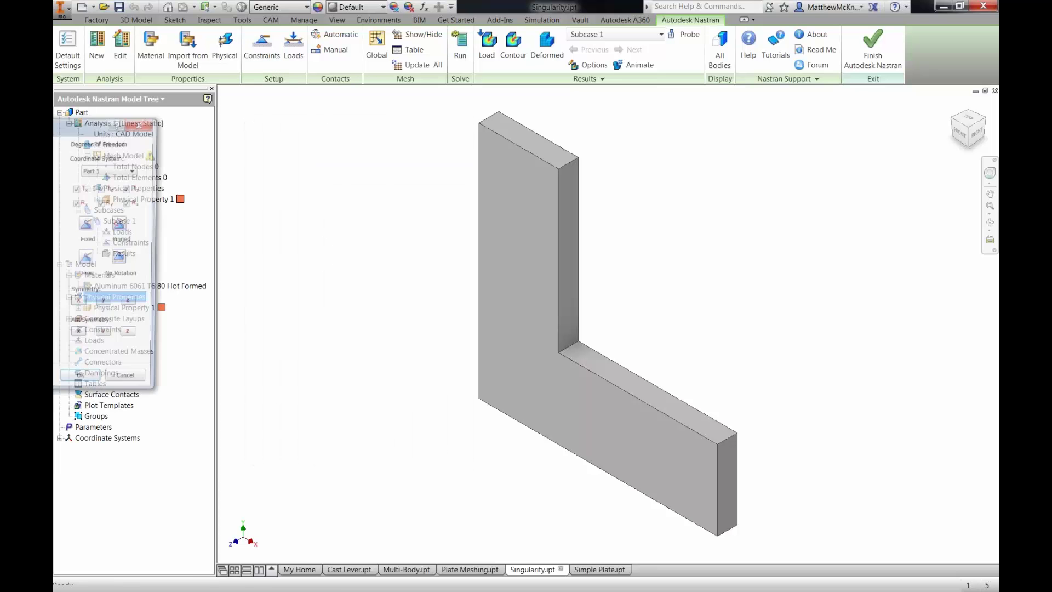
click(509, 135)
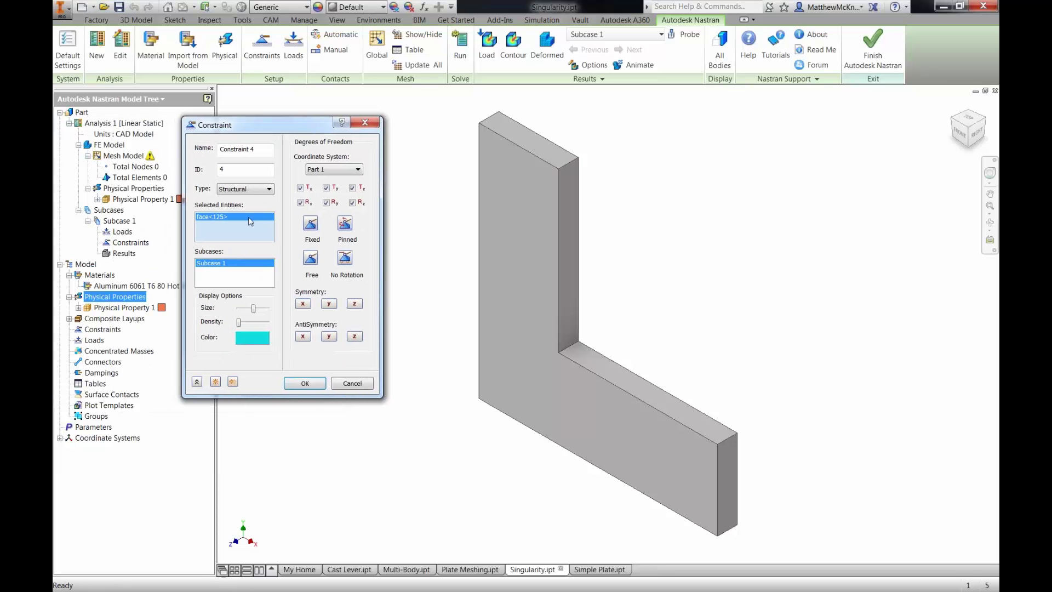
click(305, 383)
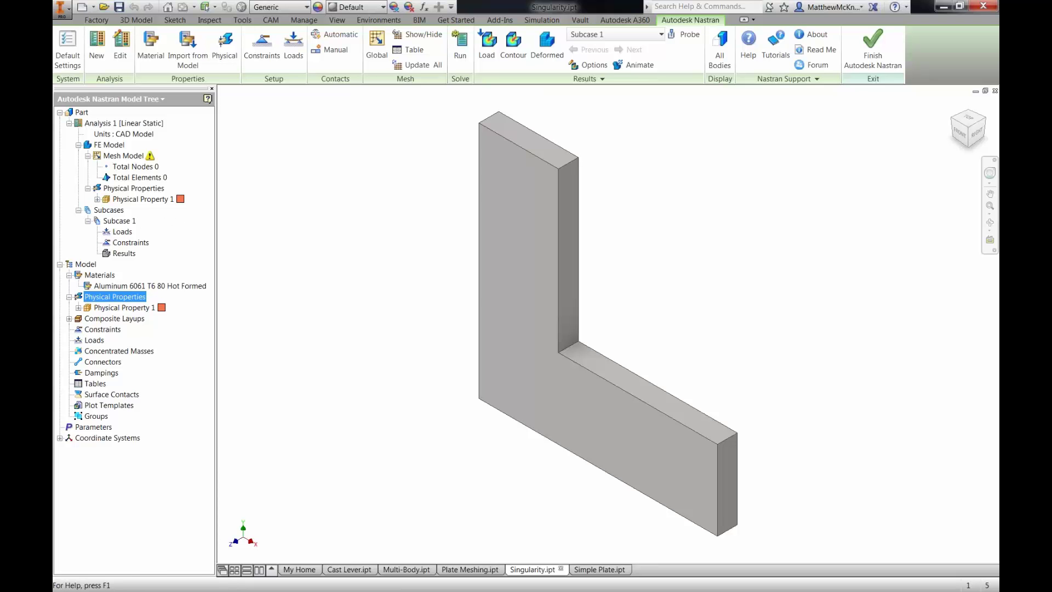
click(260, 53)
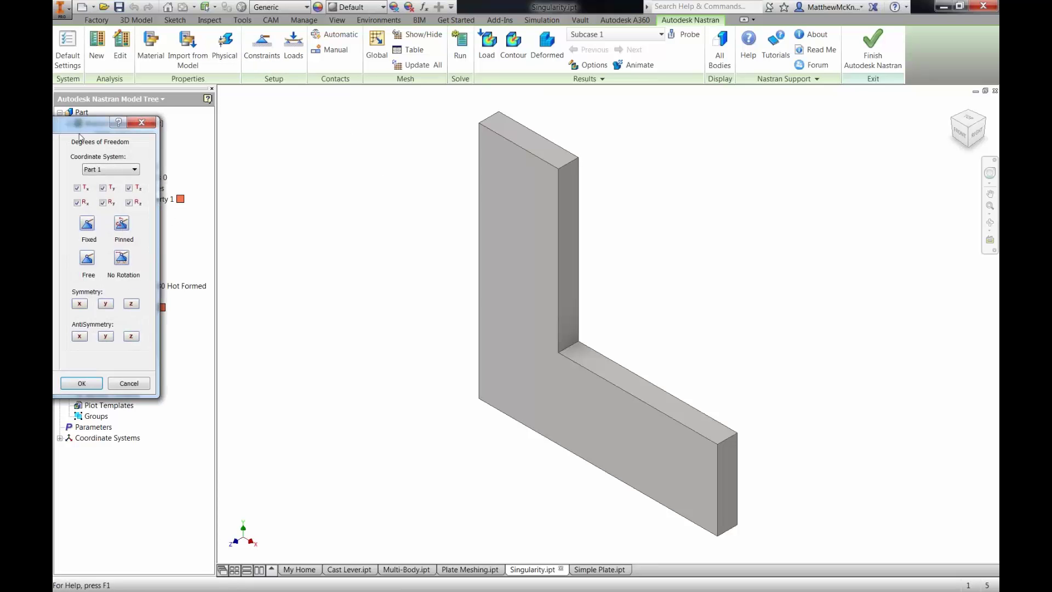
drag(386, 123, 338, 123)
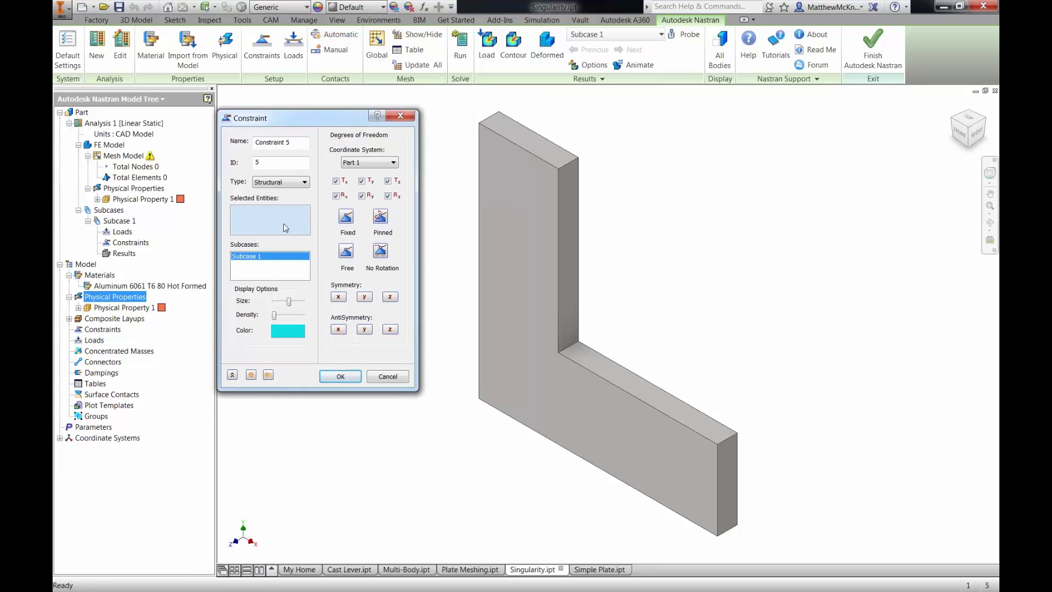
click(527, 140)
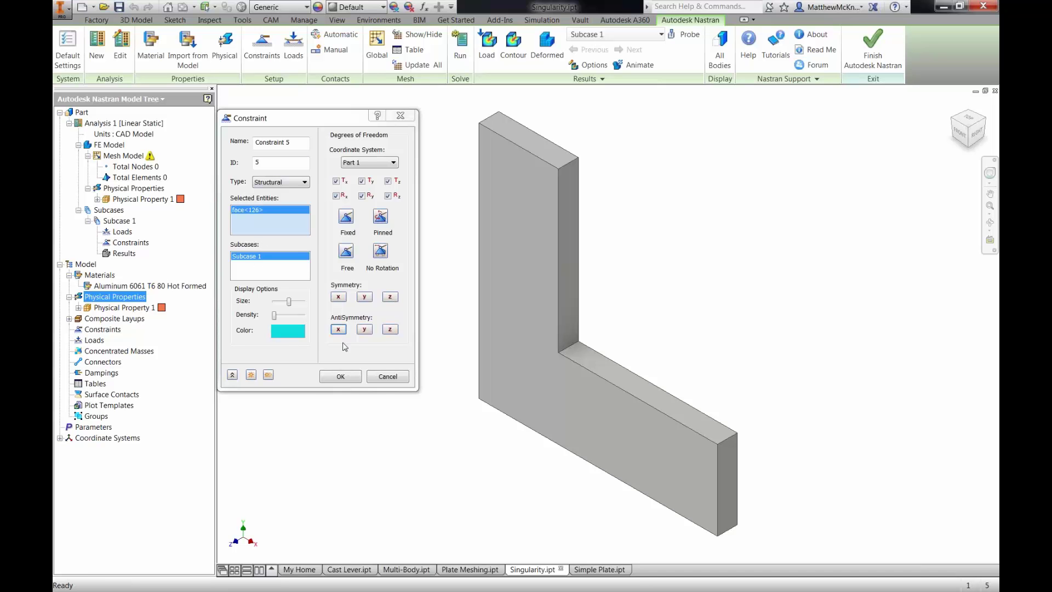
click(340, 376)
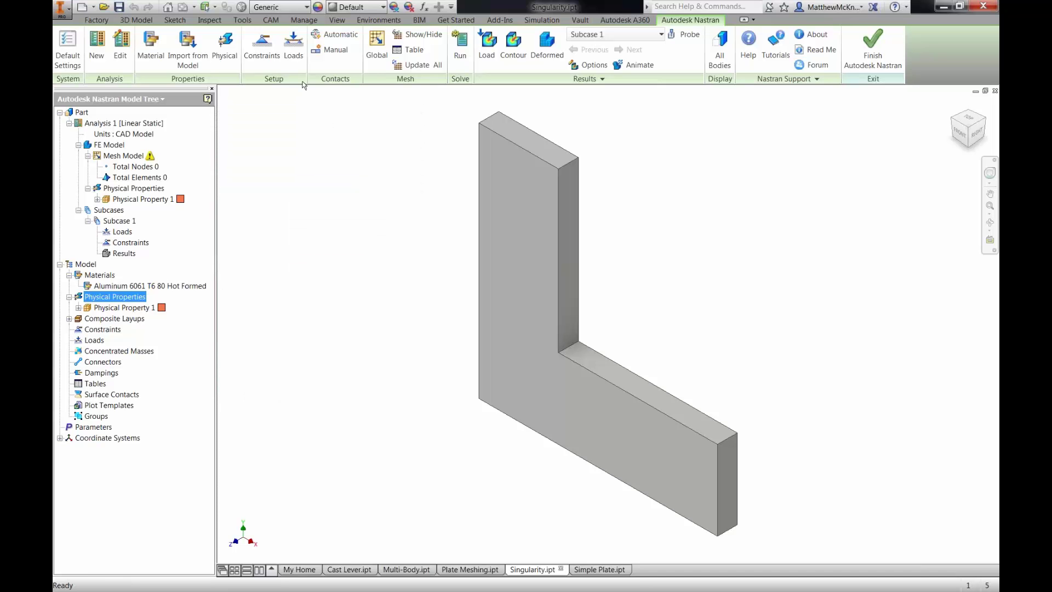
Step: Try to apply a total force of -1000 N in Fy to the end face of the horizontal leg
click(293, 49)
click(731, 482)
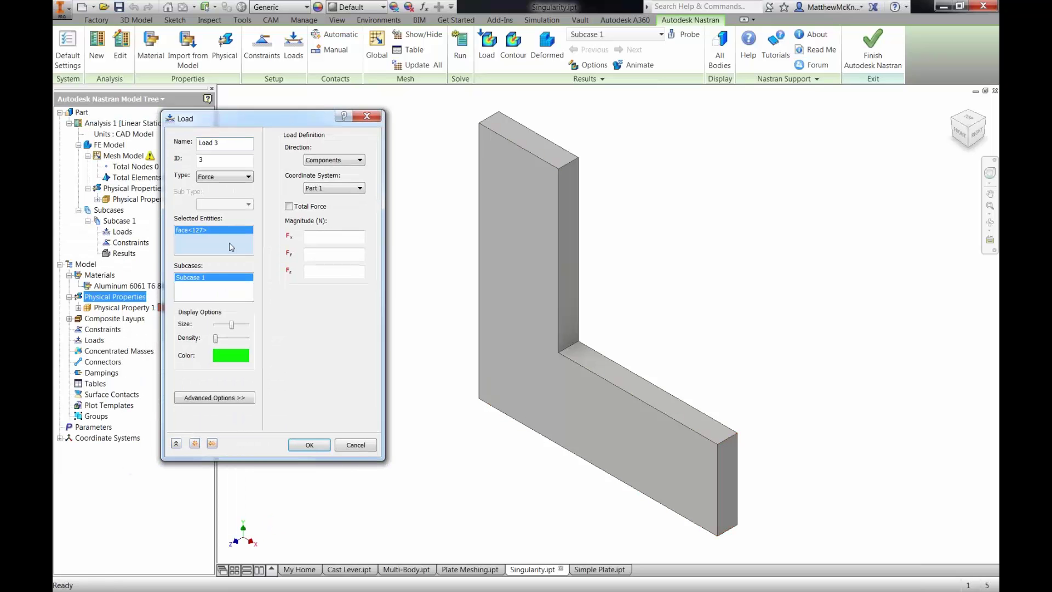
click(301, 207)
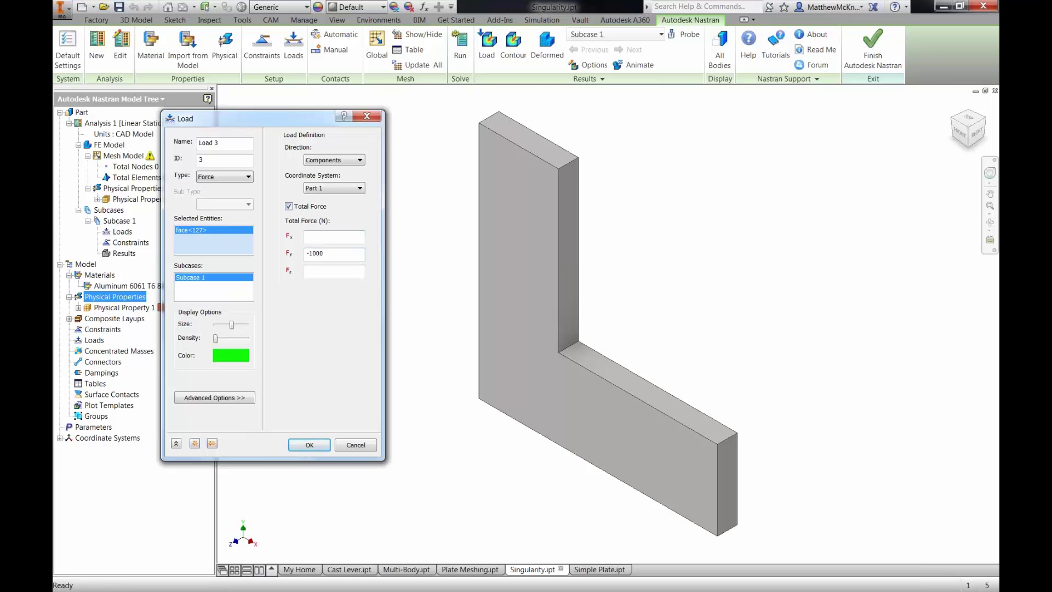
click(309, 444)
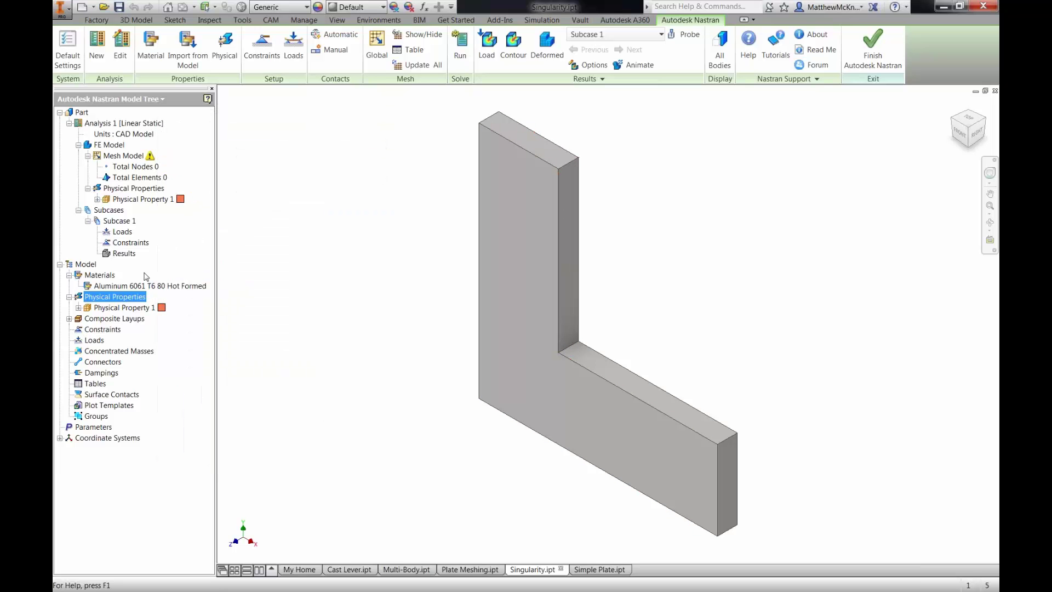
Step: Delete Analysis 1 and the existing solid physical property from the Singularity part
right_click(120, 123)
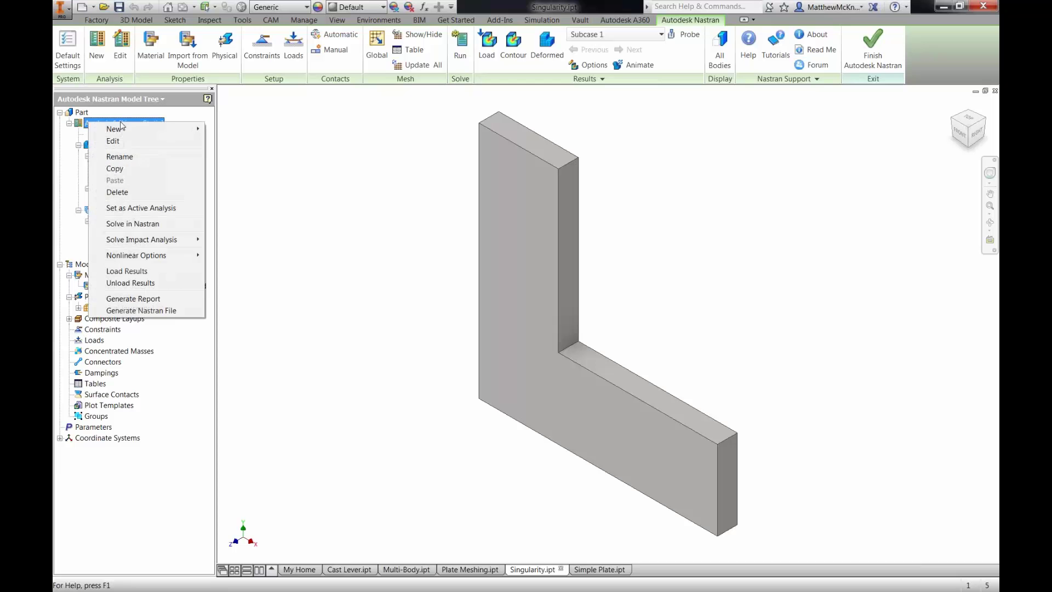
click(117, 192)
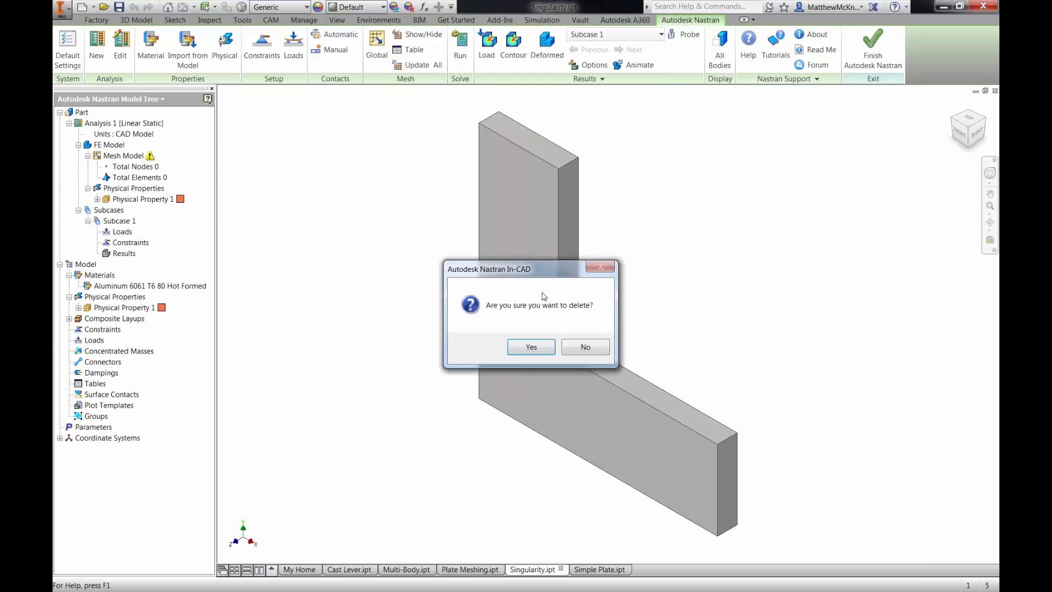
click(533, 347)
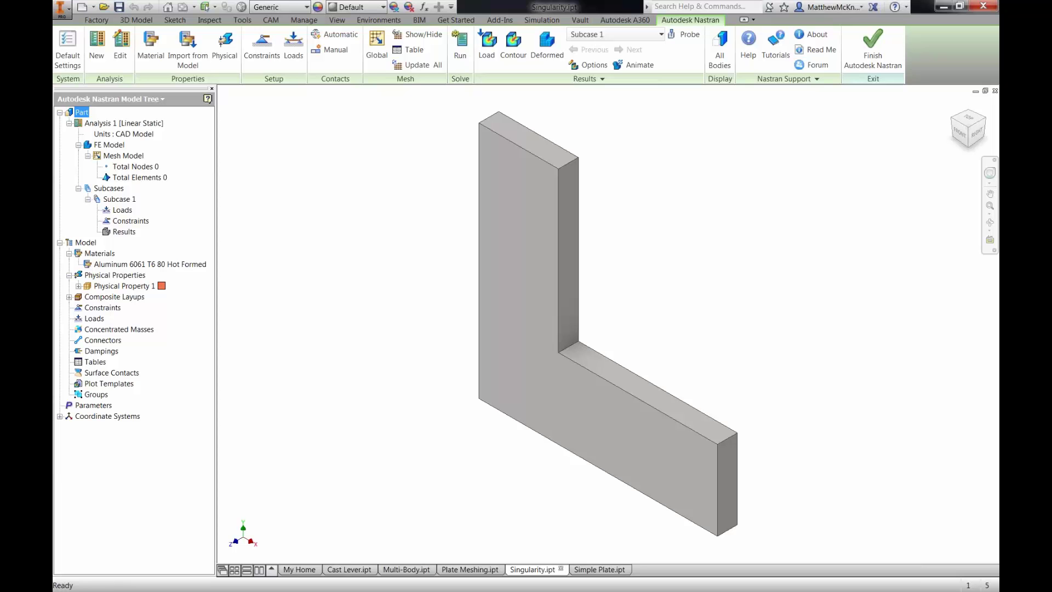
right_click(137, 286)
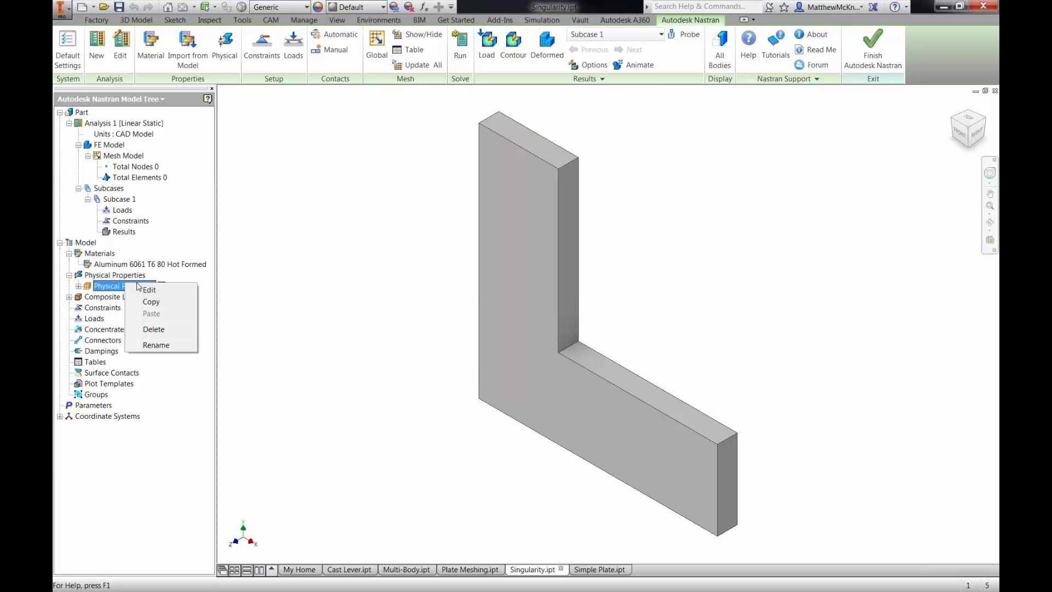
click(153, 329)
click(527, 351)
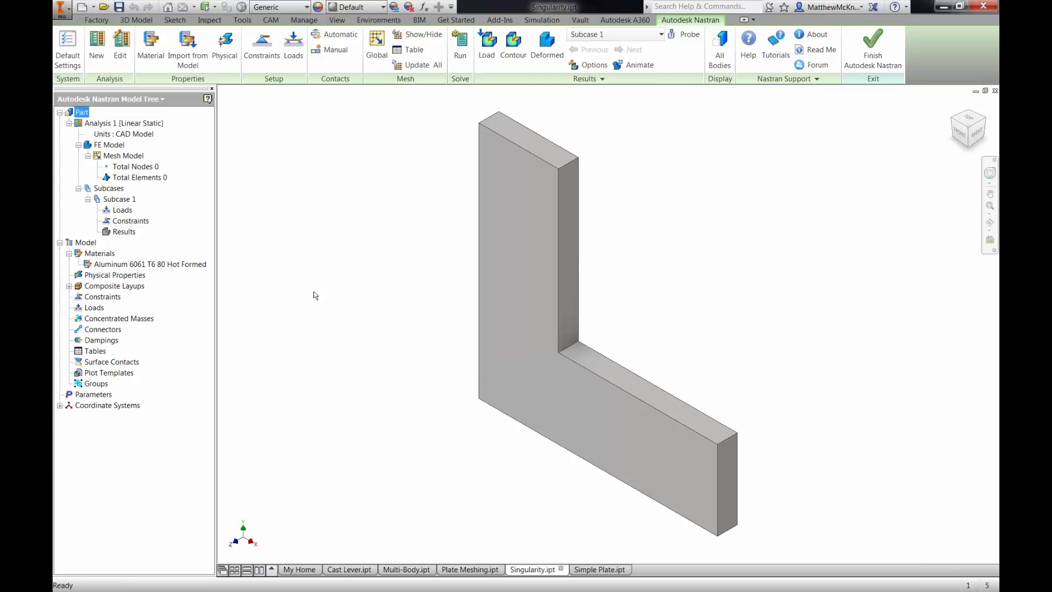
Step: Recreate the Solid Elements physical property with the Aluminum 6061 material, add it to the FE model, and try to update the mesh
right_click(103, 272)
click(134, 280)
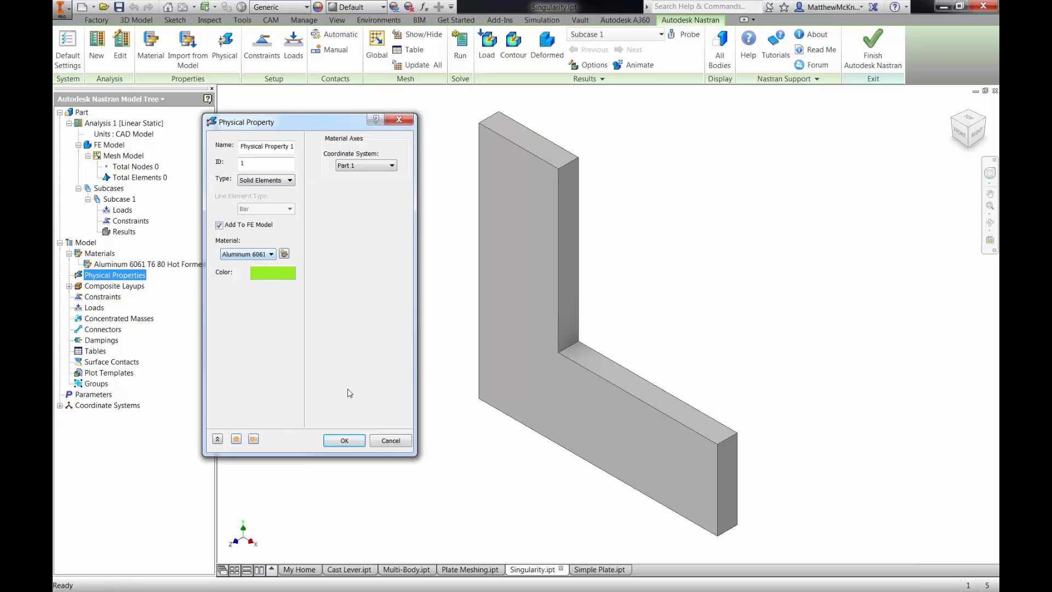
click(344, 440)
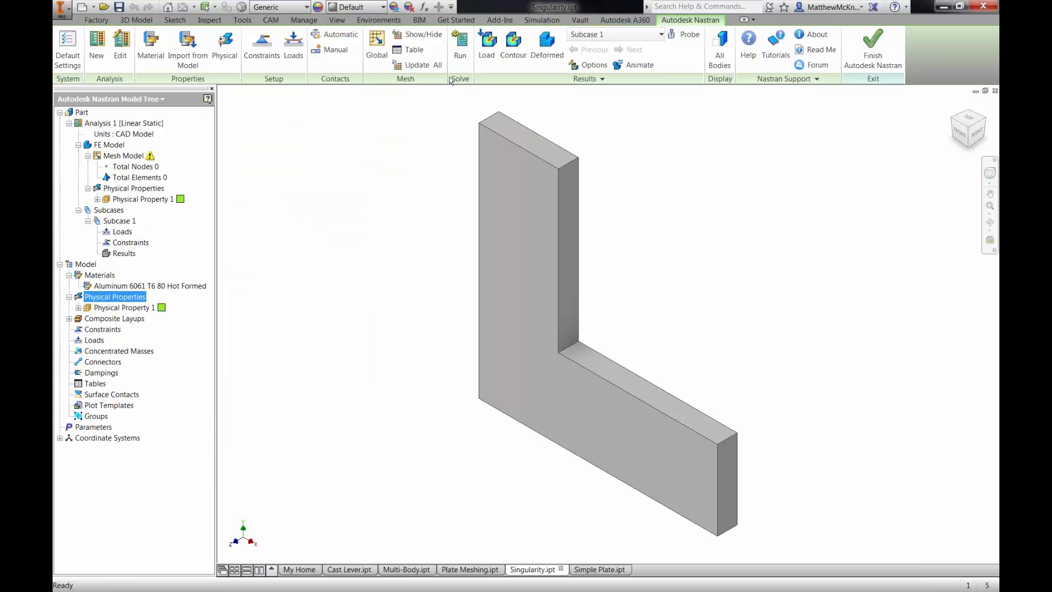
click(418, 65)
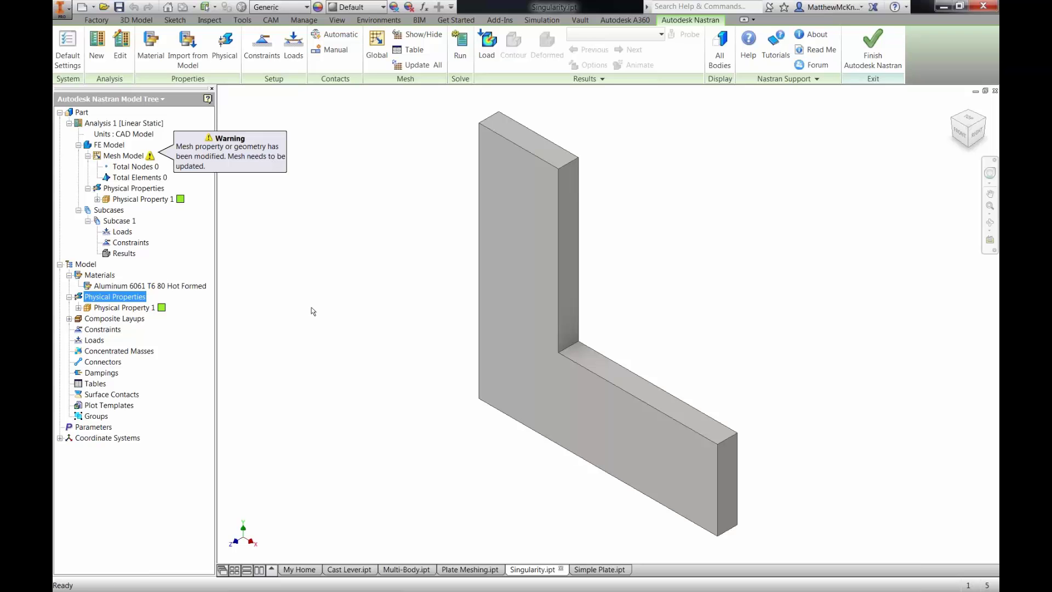
Step: Examine the sharp inner corner edge between the legs, along with the vertical leg's top face and the horizontal leg's end face
mouse_move(601, 574)
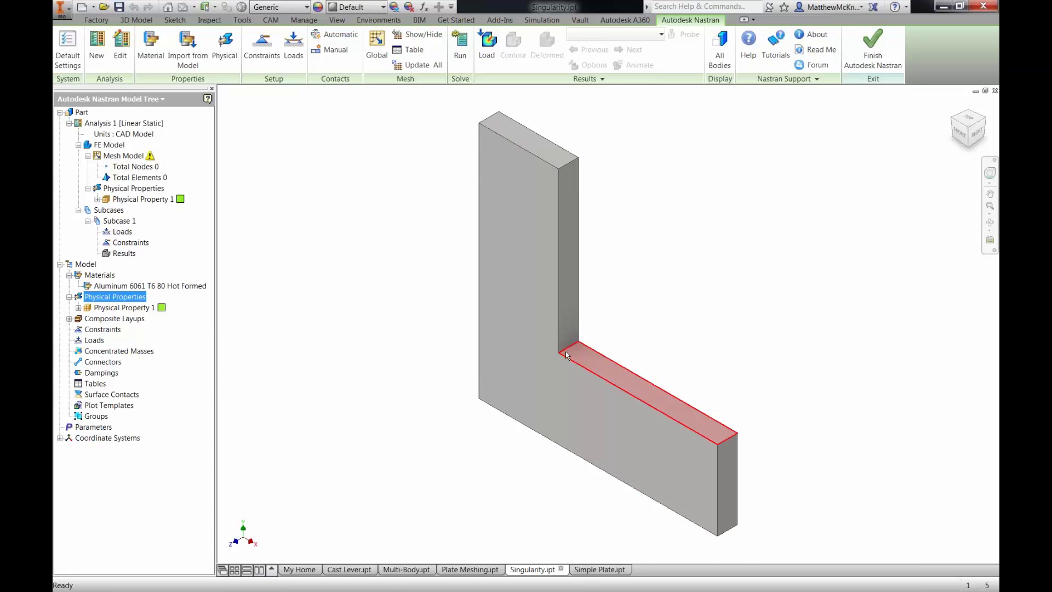
scroll(566, 355, up, 5)
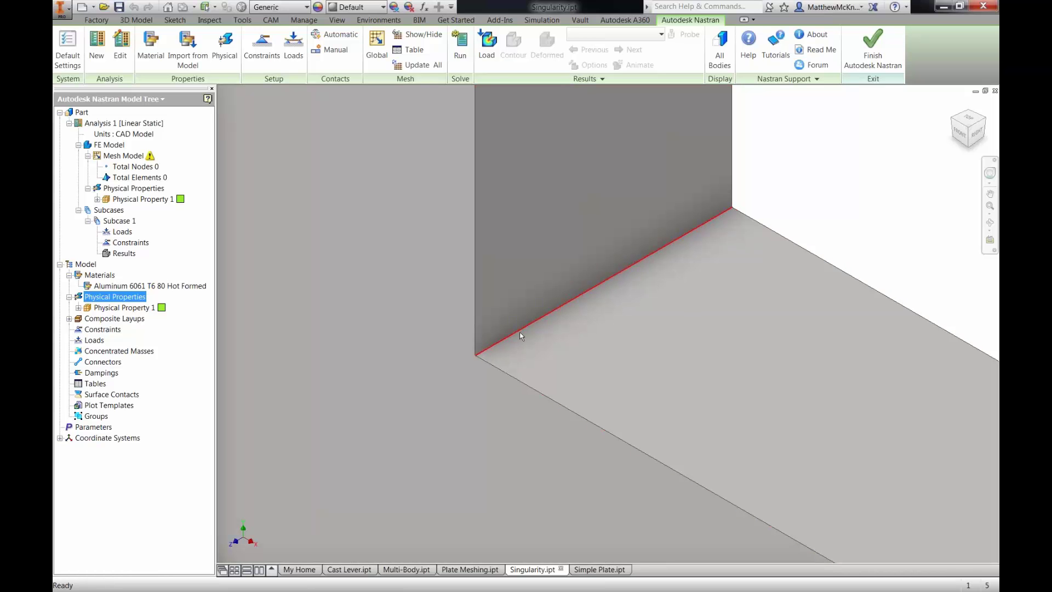
key(Home)
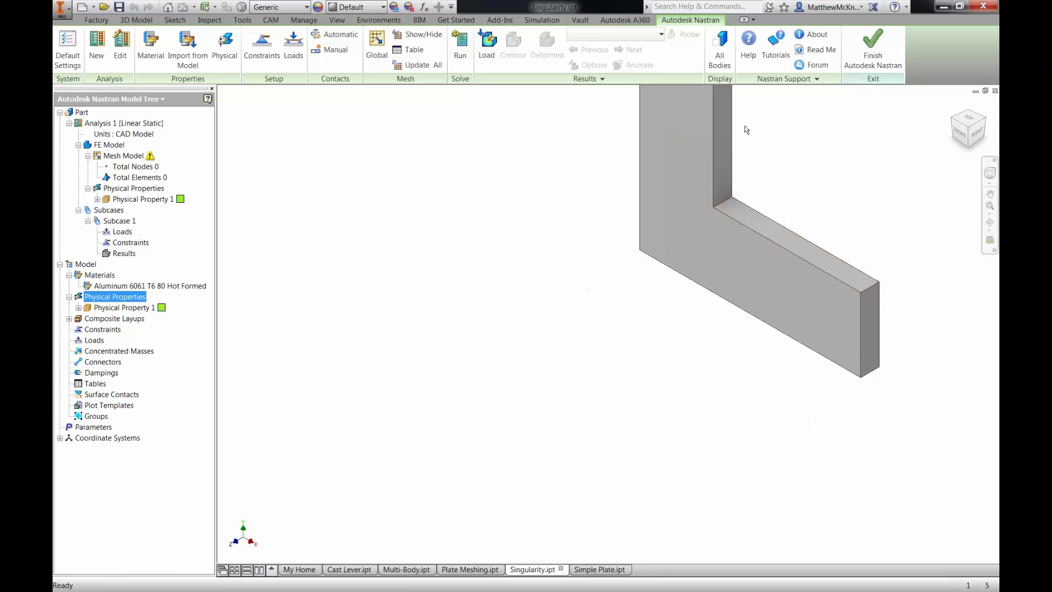
key(F6)
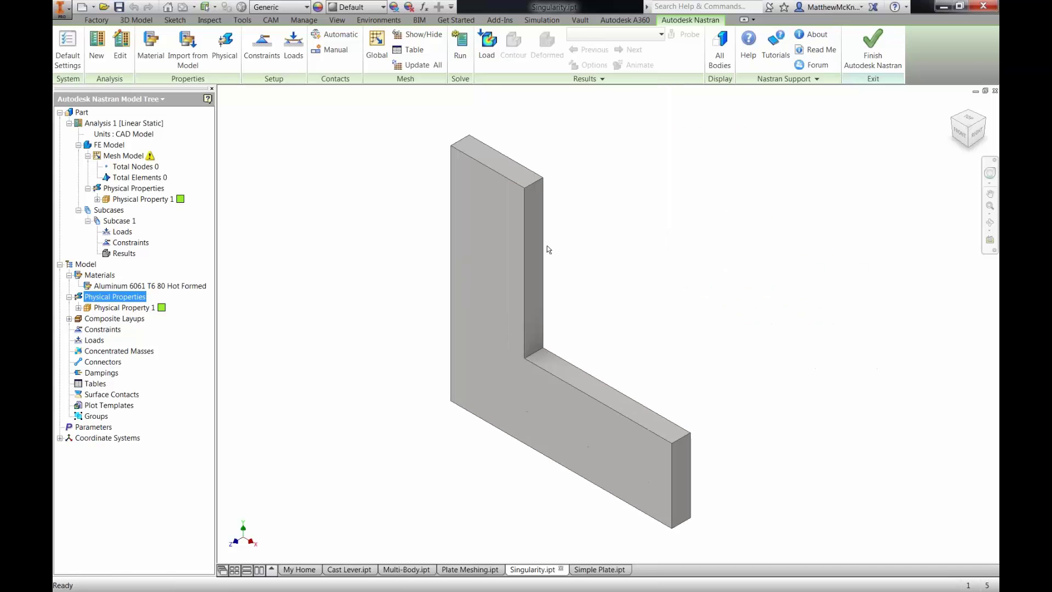
click(513, 164)
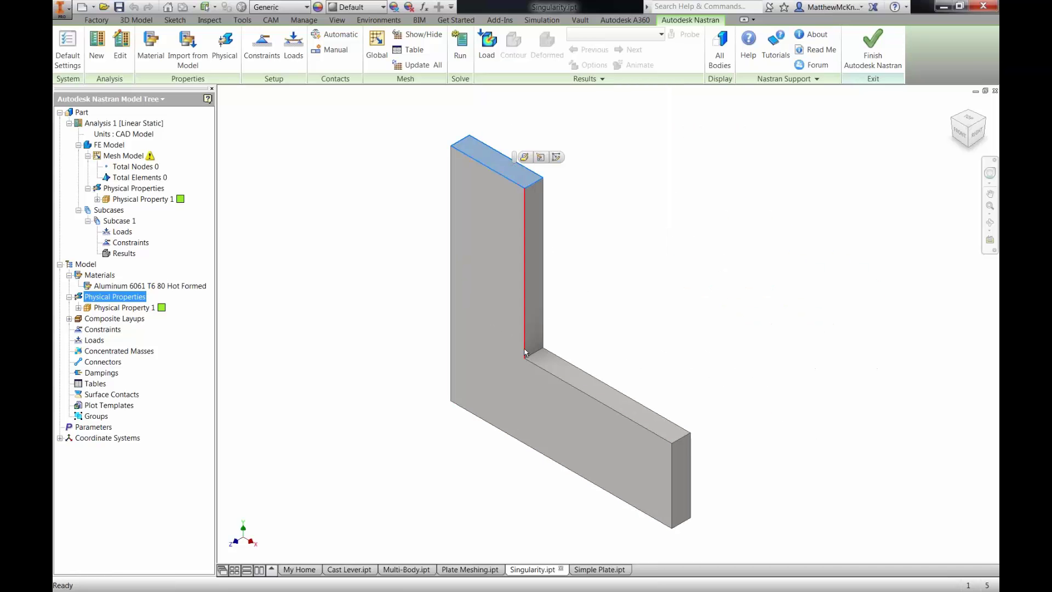
click(687, 454)
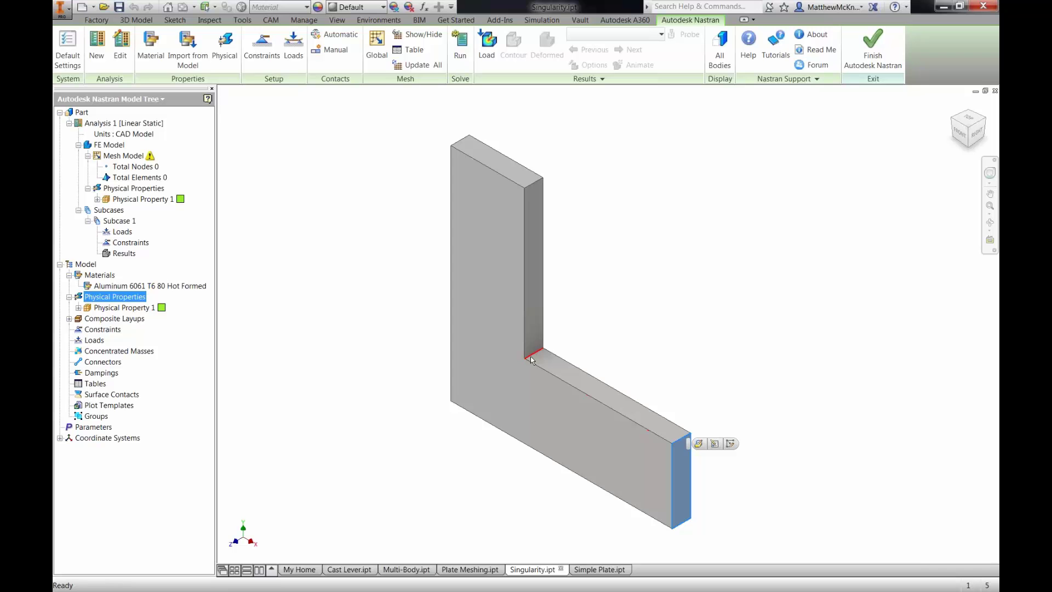
click(571, 318)
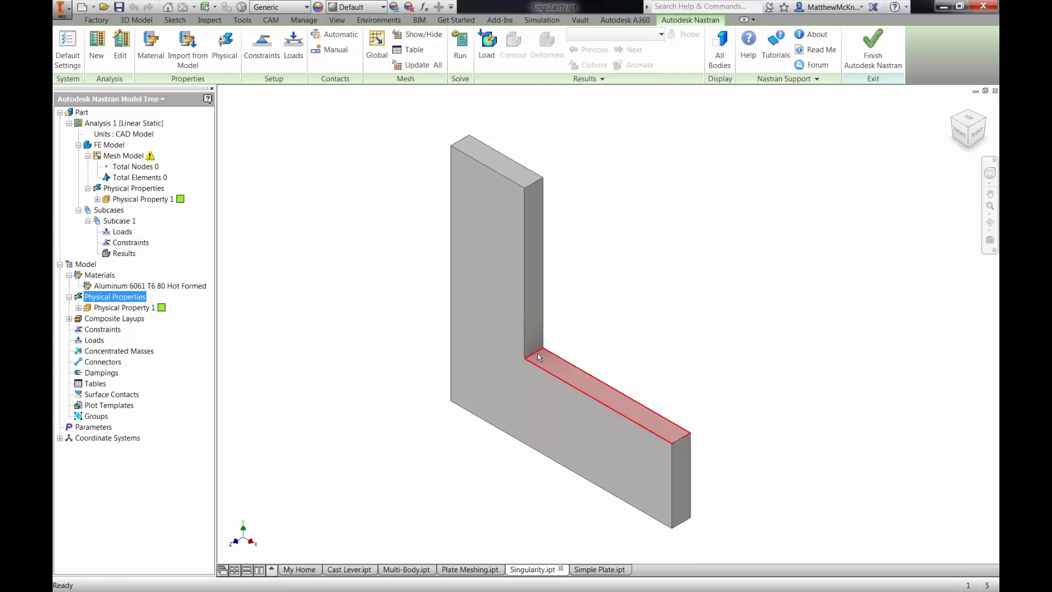
scroll(538, 356, down, 2)
scroll(538, 353, down, 2)
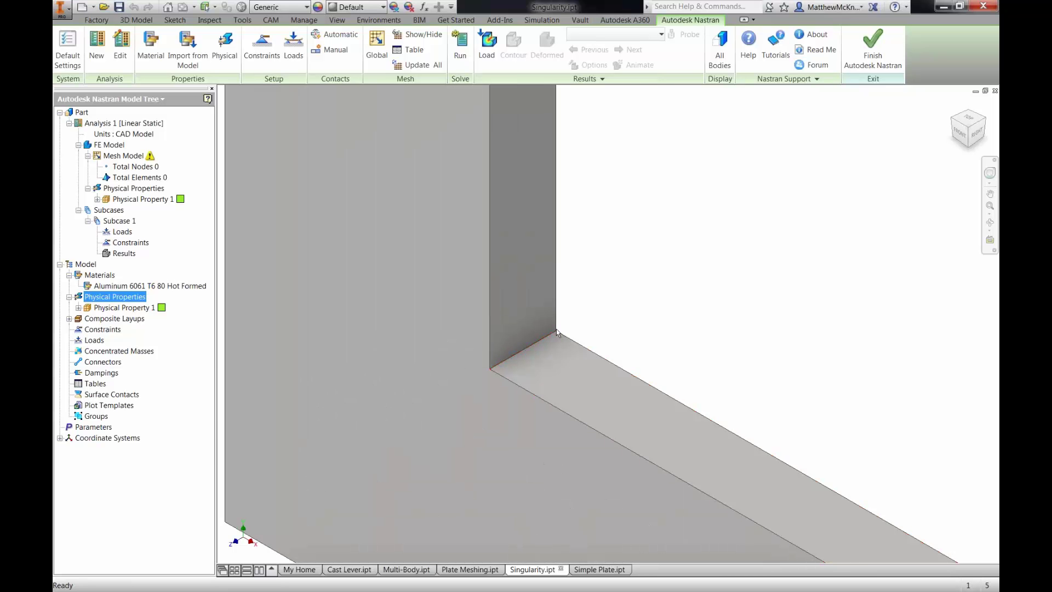
click(556, 331)
click(584, 300)
mouse_move(551, 335)
Step: Leave the Nastran environment, close Singularity.ipt, and close Cast Lever.ipt without saving its changes
click(876, 50)
click(995, 91)
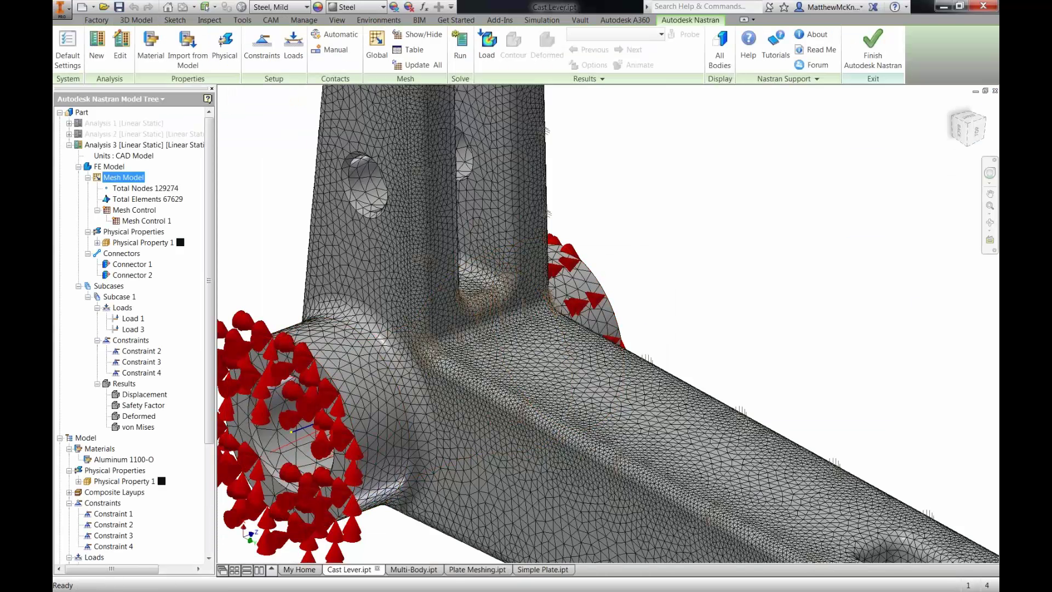
click(996, 90)
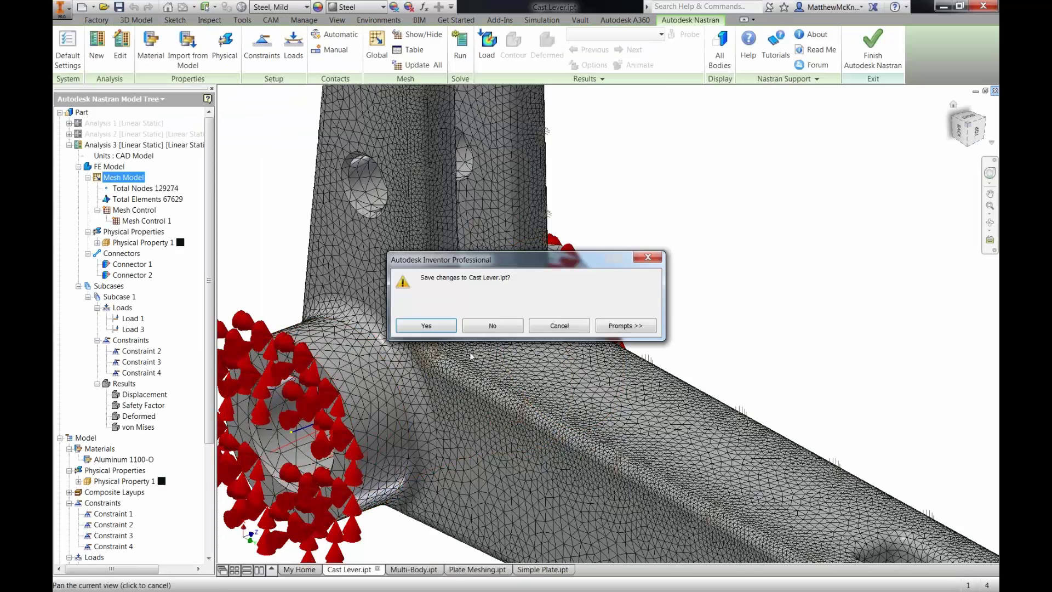
click(492, 326)
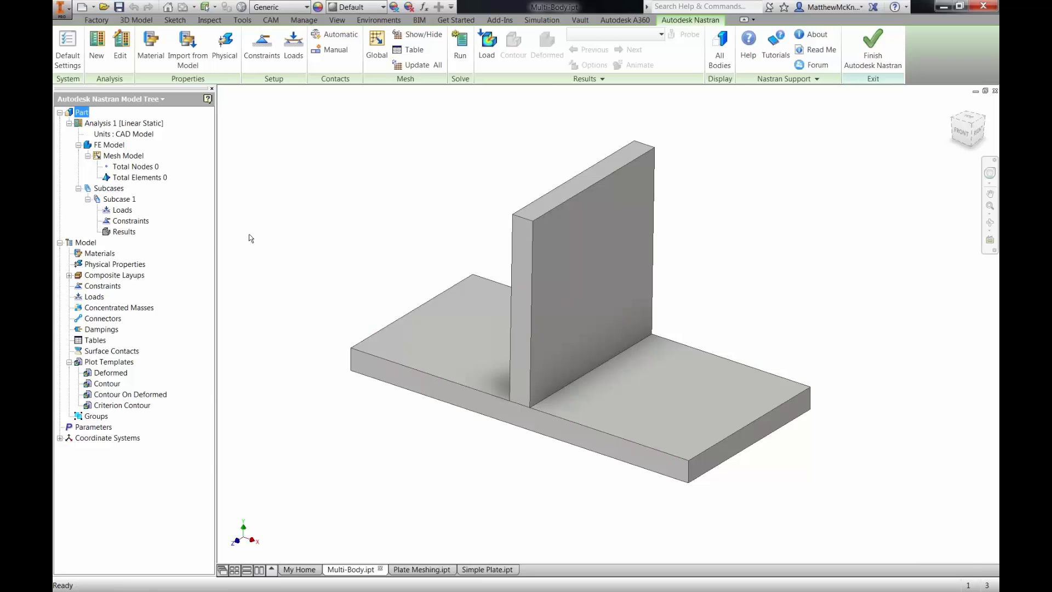
Step: Create a material for the Multi-Body part using Aluminum 6061 T6 80 Hot Formed from the material database favorites
right_click(109, 248)
click(123, 258)
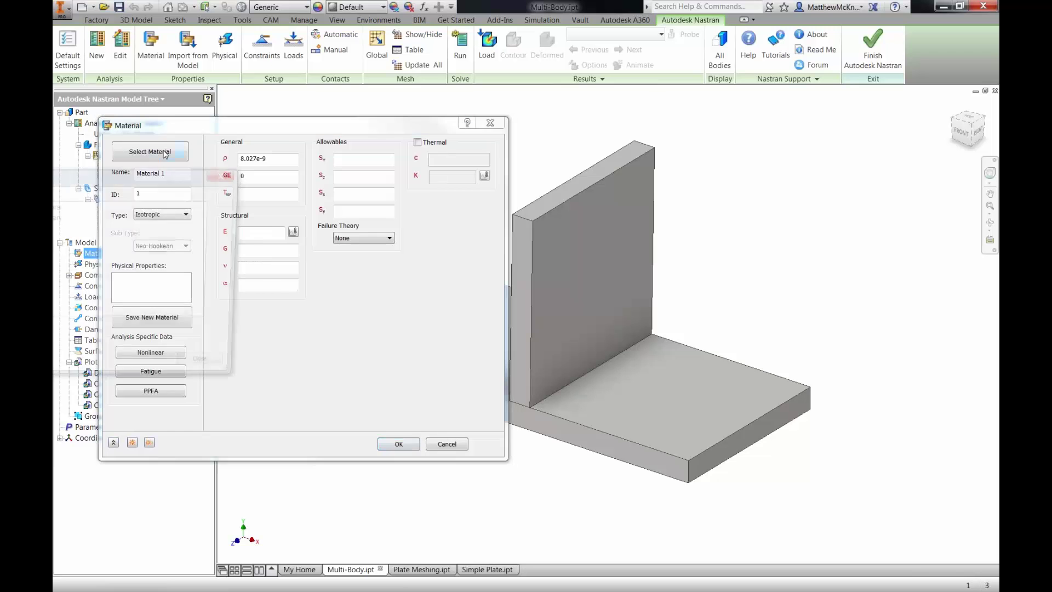
click(150, 152)
drag(241, 181, 324, 184)
click(156, 229)
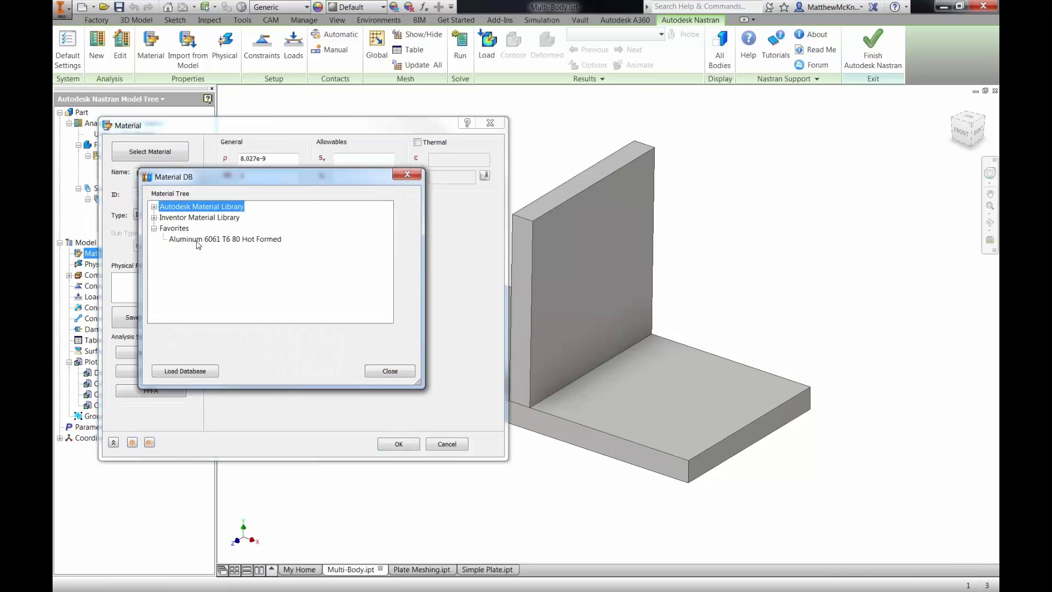
click(199, 239)
click(389, 371)
click(399, 444)
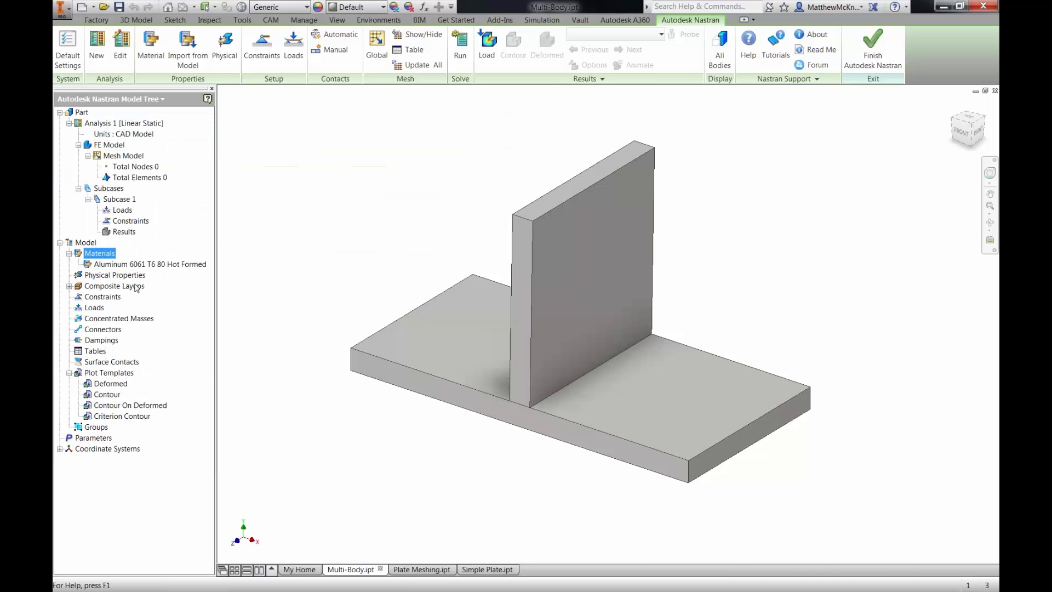
Step: Create a physical property for the Multi-Body part with coordinate system Part 1 and include it in the FE model
right_click(122, 275)
click(146, 282)
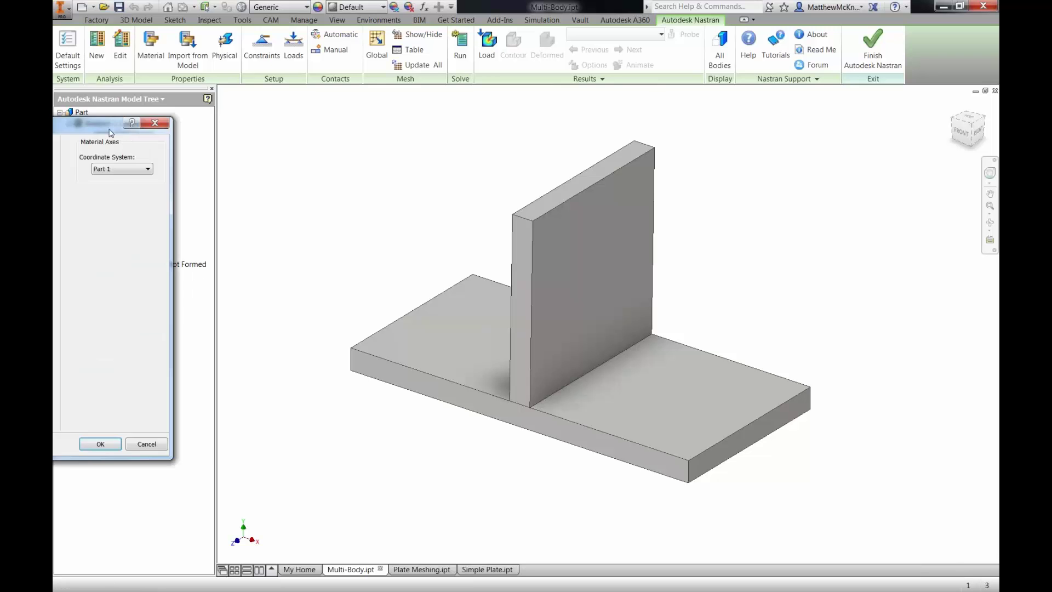
click(256, 428)
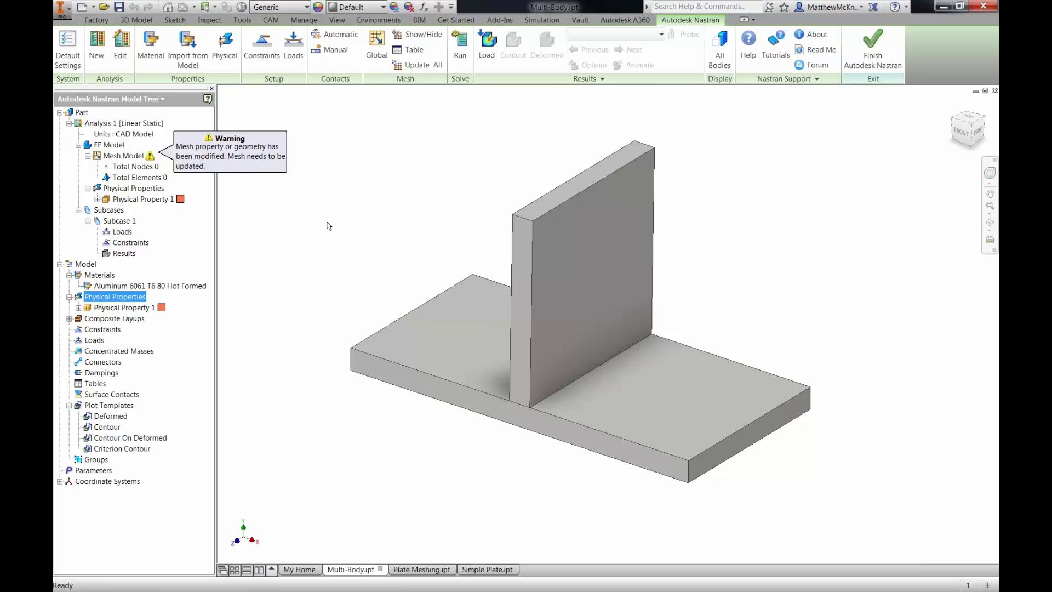
Step: Update the Multi-Body part's mesh, accepting that continuous meshing merges solid-element nodes within the tolerance
click(407, 73)
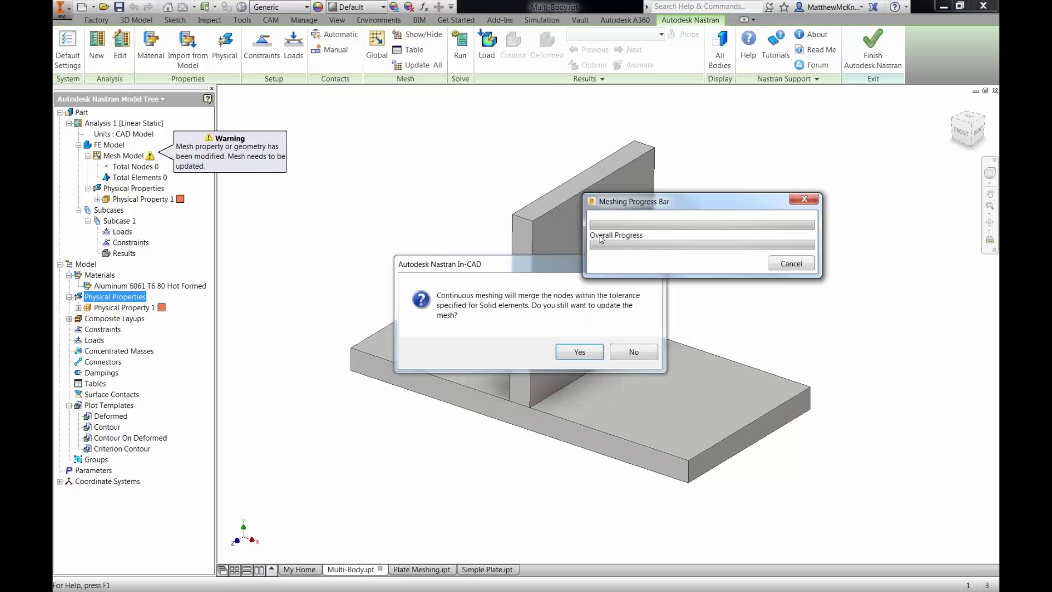
click(581, 352)
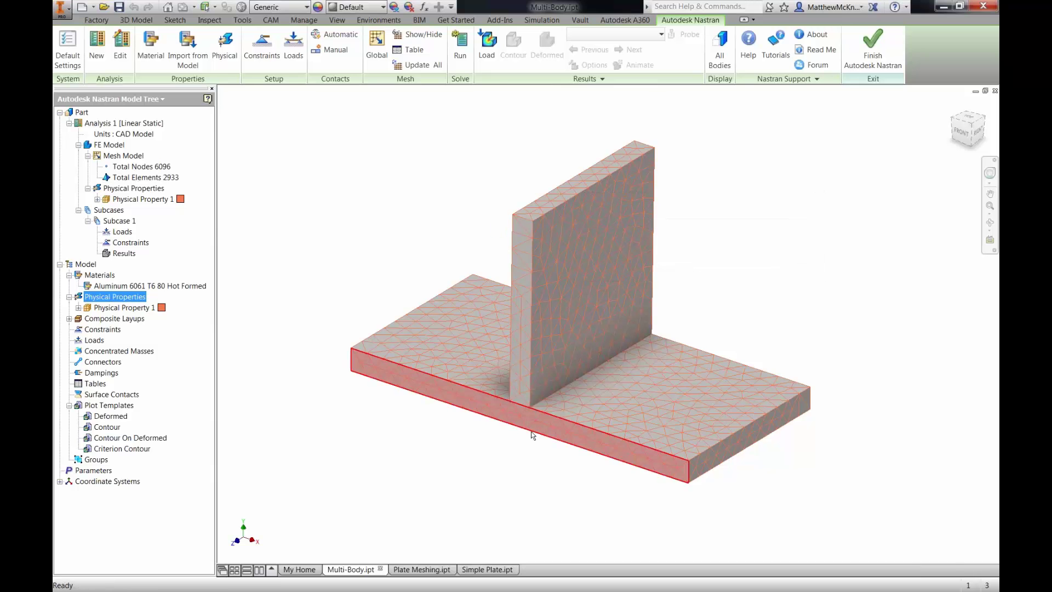
scroll(537, 438, up, 3)
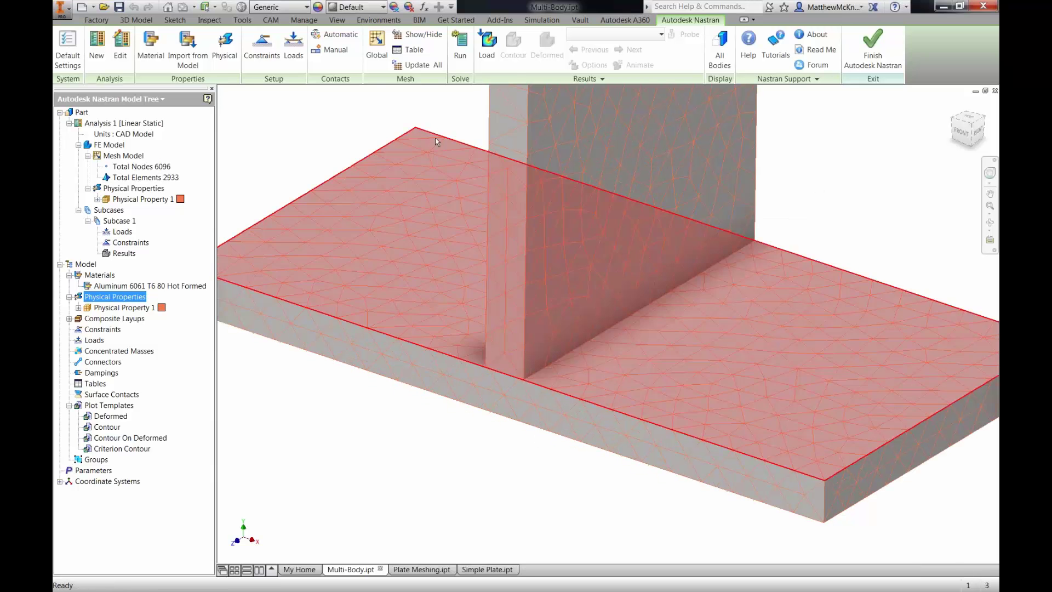
Step: Check the global mesh settings without changing them, and examine the mesh where the vertical plate meets the base plate
click(377, 48)
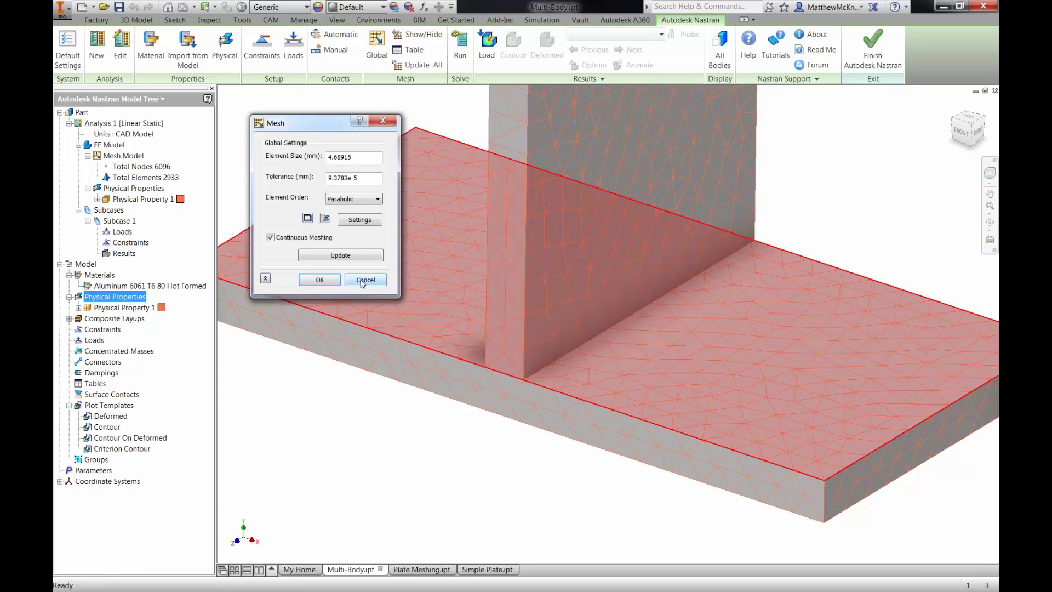
click(362, 283)
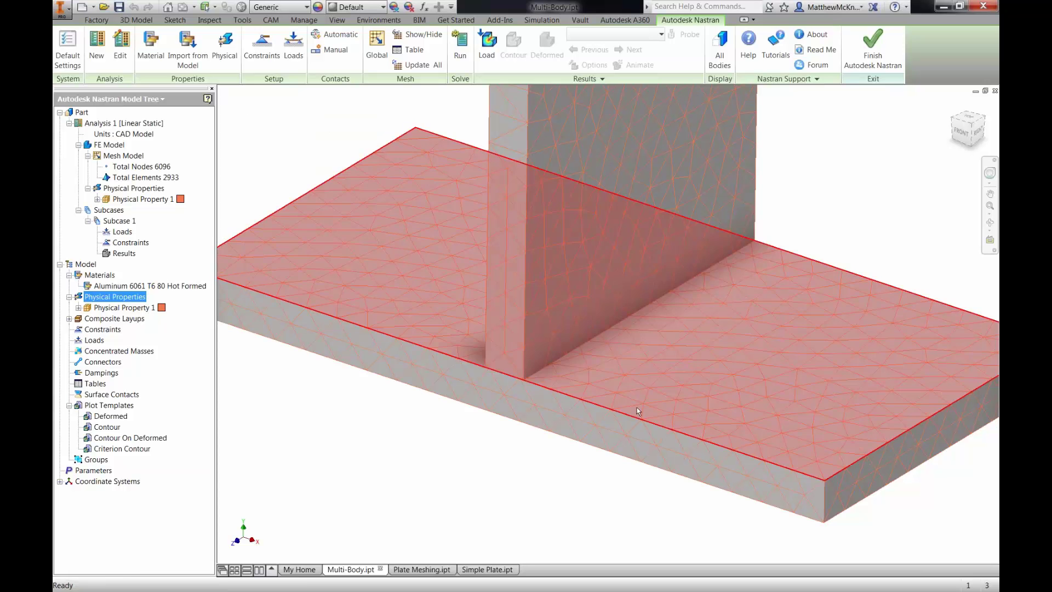
scroll(561, 368, up, 4)
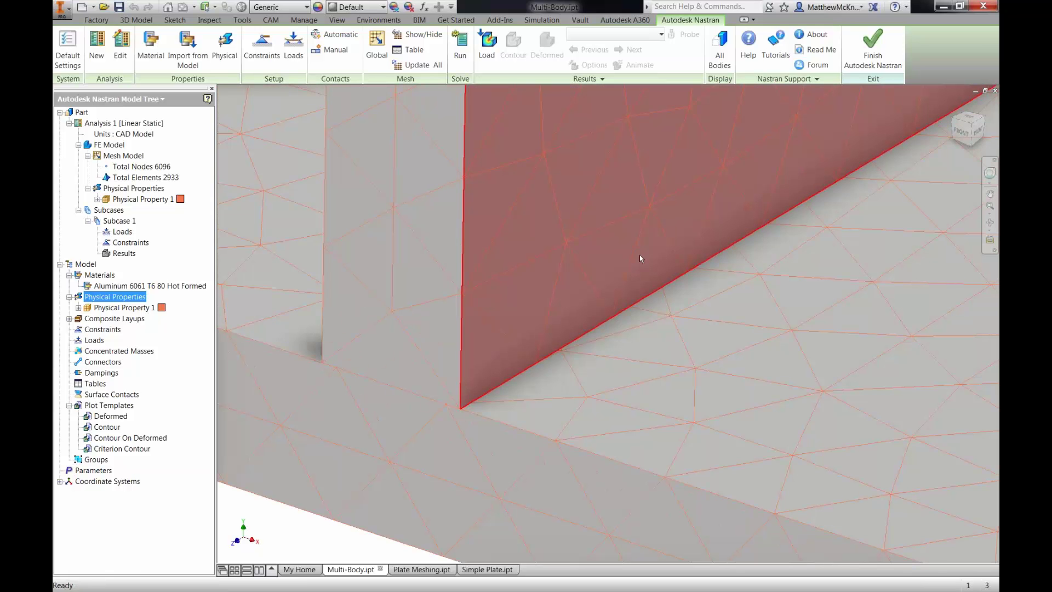
scroll(644, 257, down, 8)
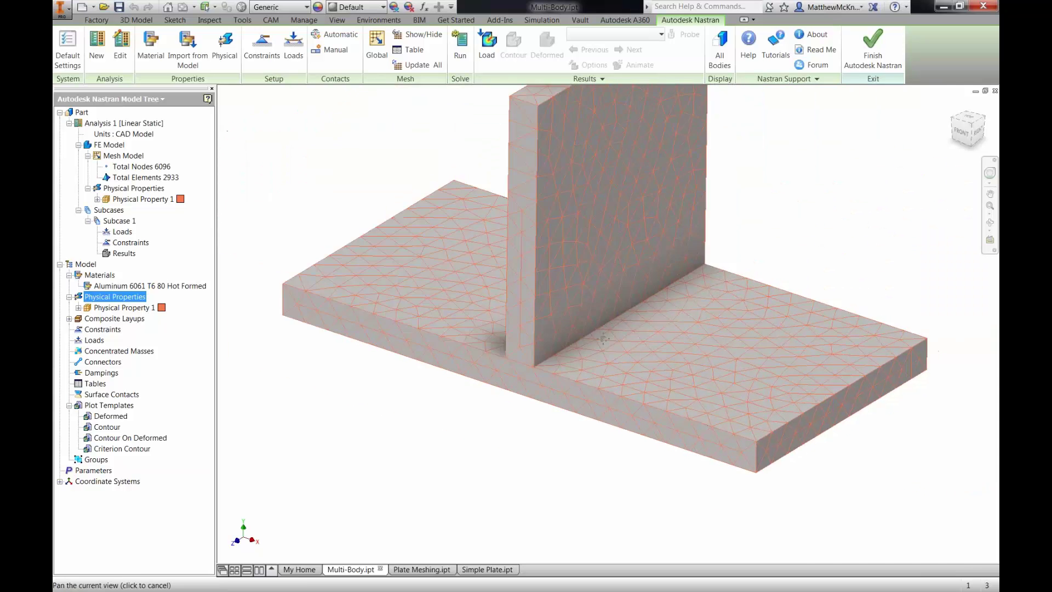
middle_drag(564, 372, 555, 378)
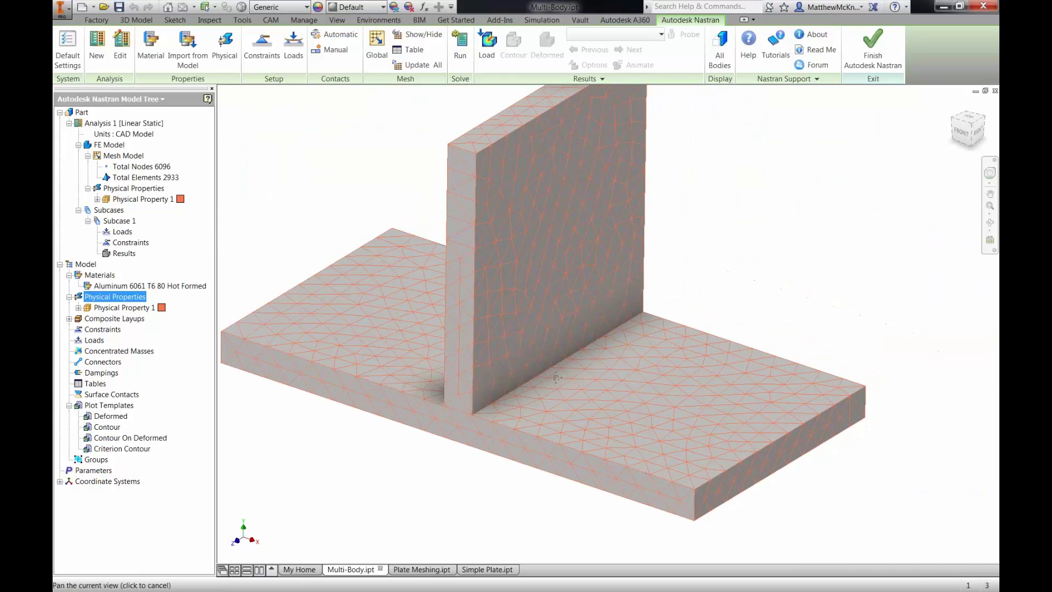
scroll(767, 230, up, 4)
scroll(778, 214, down, 3)
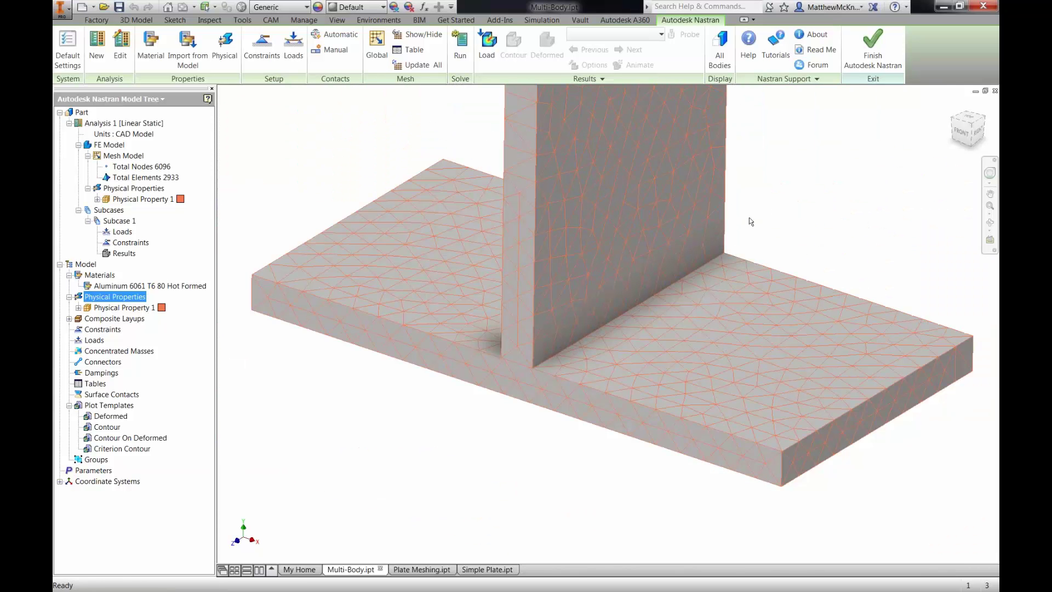
shift+middle_drag(751, 221, 650, 301)
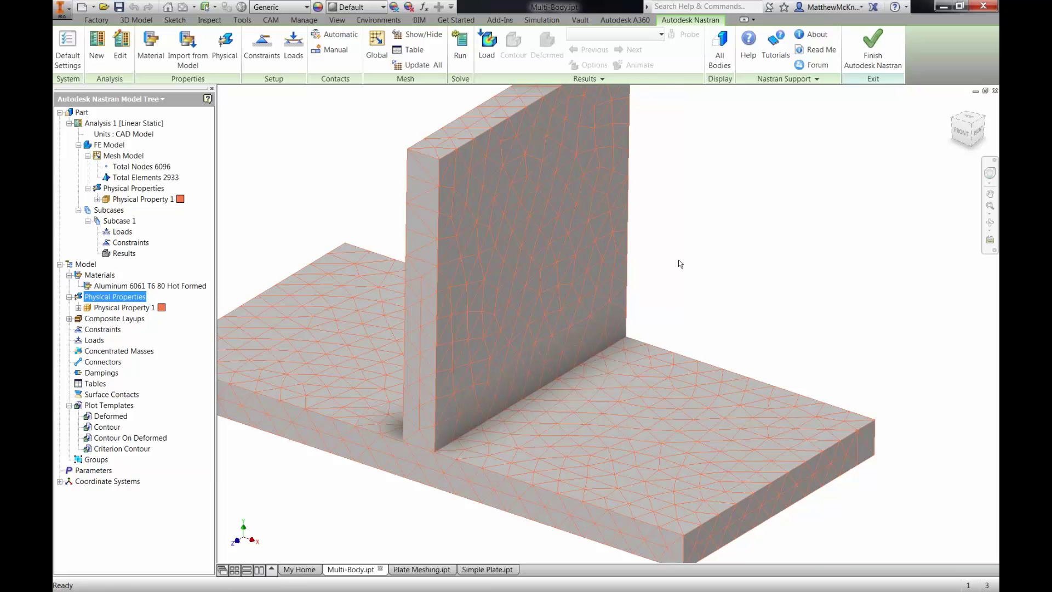
Step: Leave the Nastran environment and make Sketch3, the line along the vertical plate's foot, visible
click(873, 53)
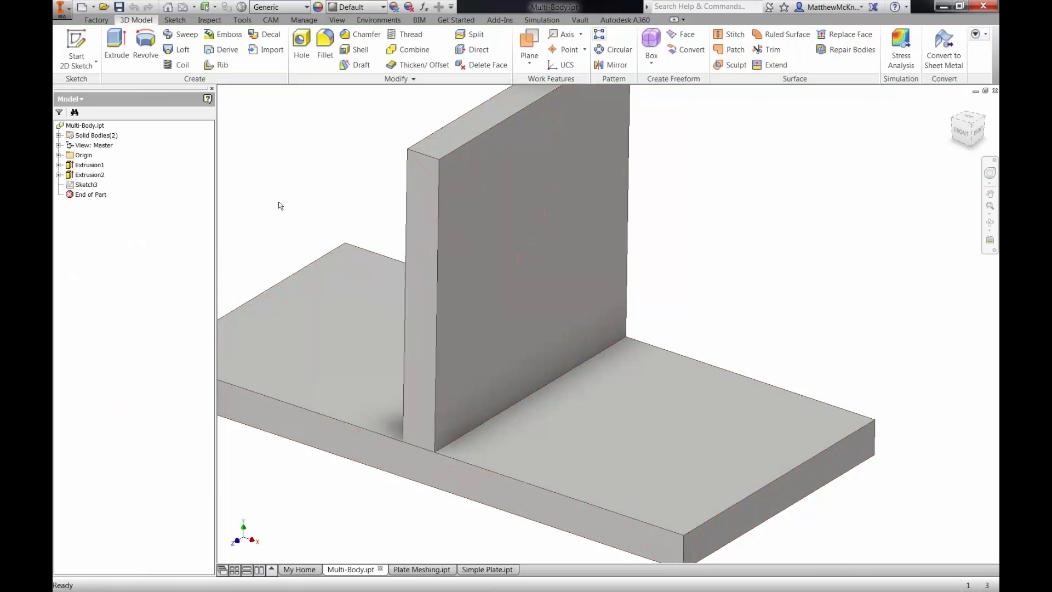
click(87, 185)
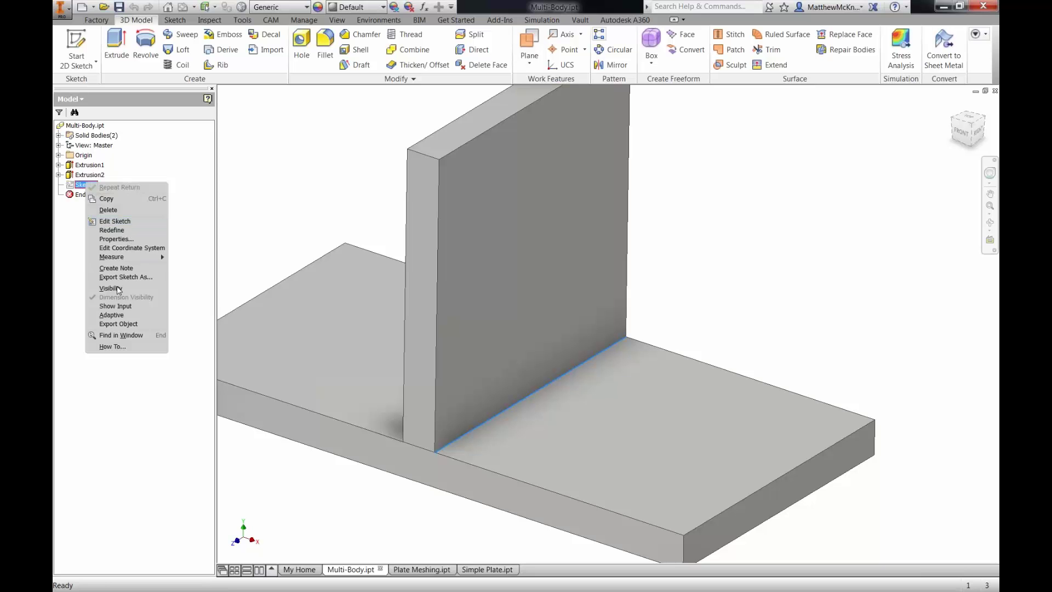
click(388, 224)
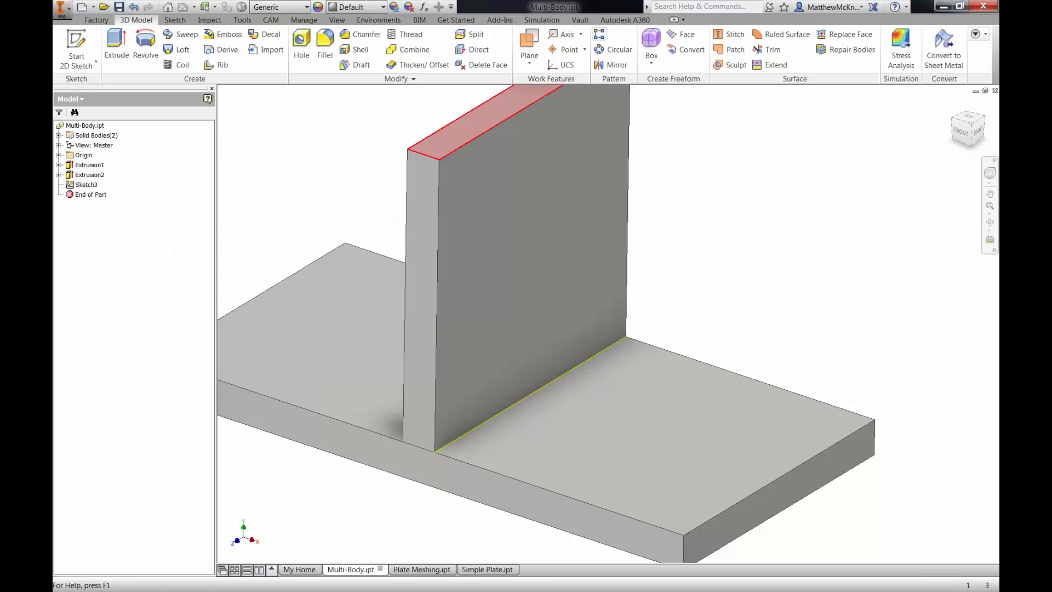
Step: Split the base plate's top face with the Split command, using the Sketch3 line along the vertical plate's foot as split tool
click(707, 6)
text(split)
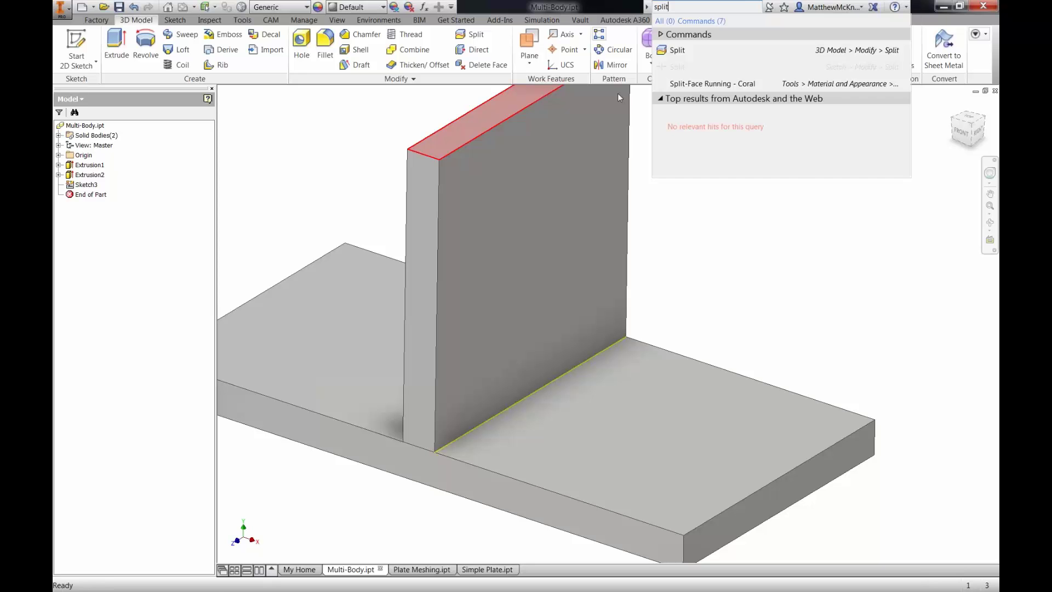
click(665, 53)
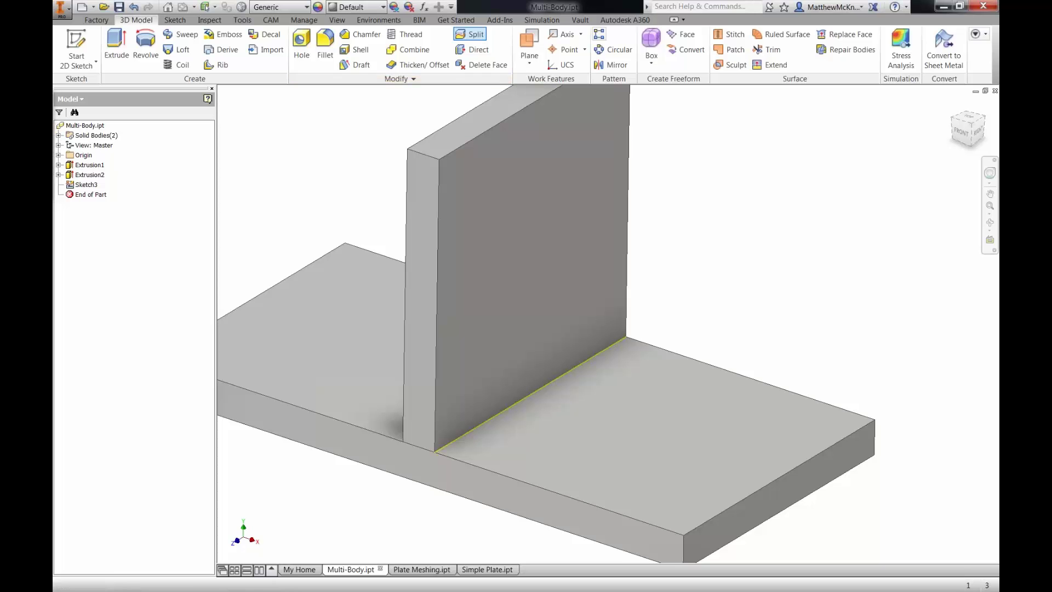
click(475, 34)
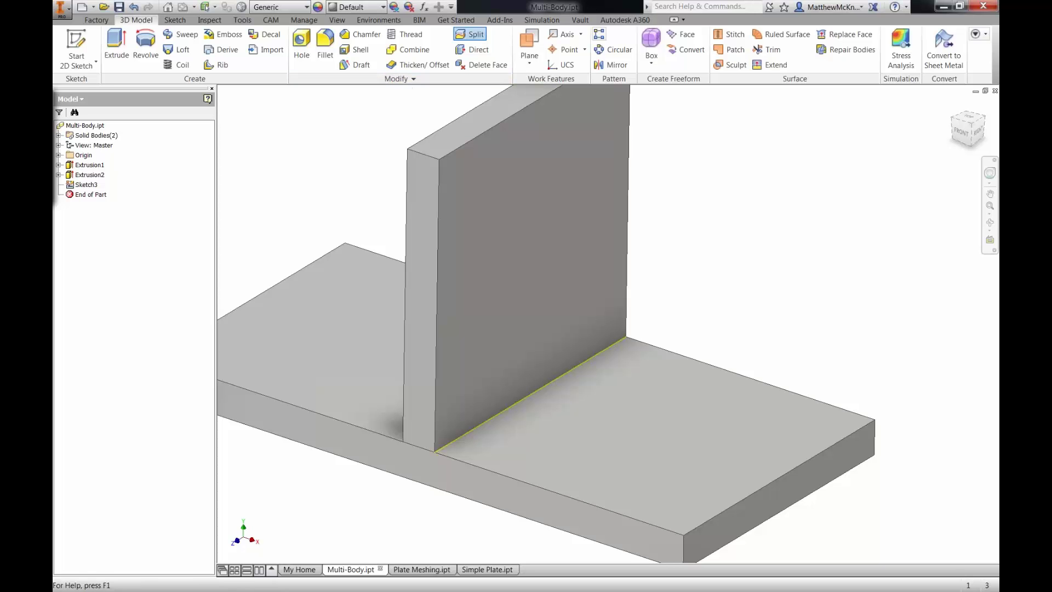
drag(408, 171, 281, 142)
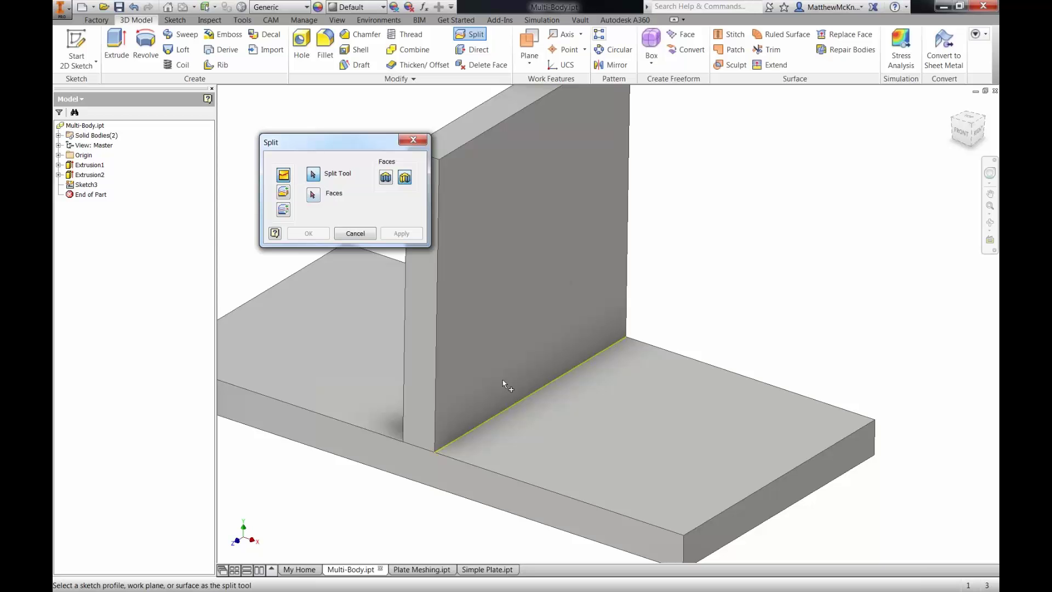
click(527, 397)
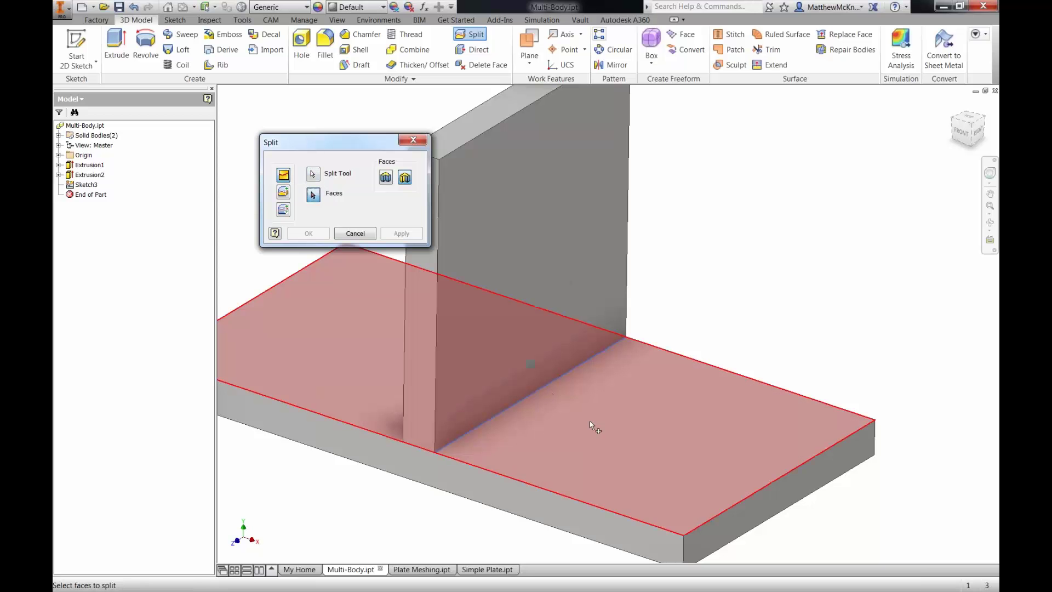
click(590, 421)
click(401, 234)
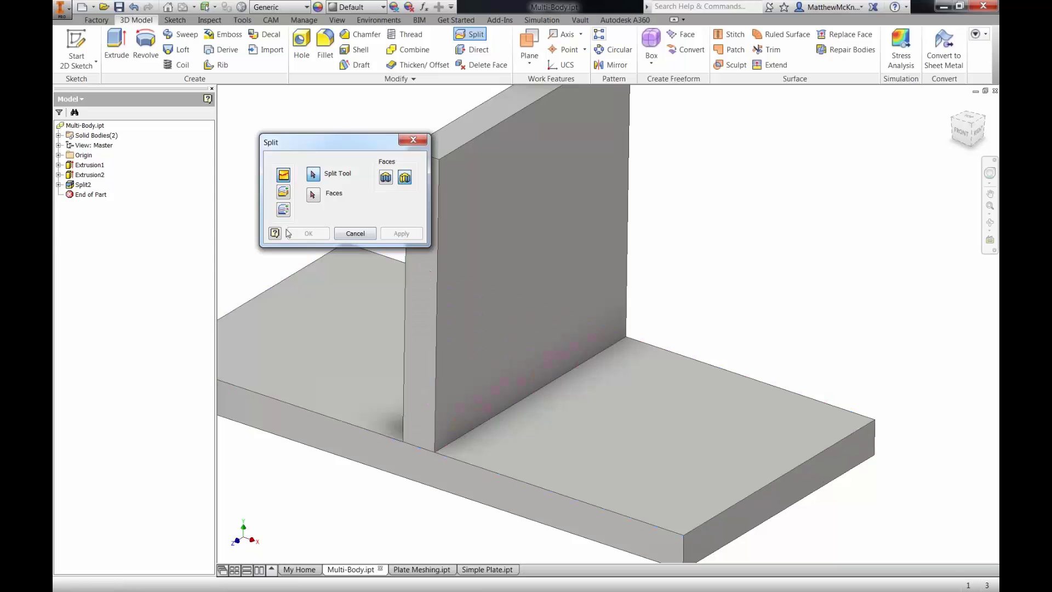
click(359, 233)
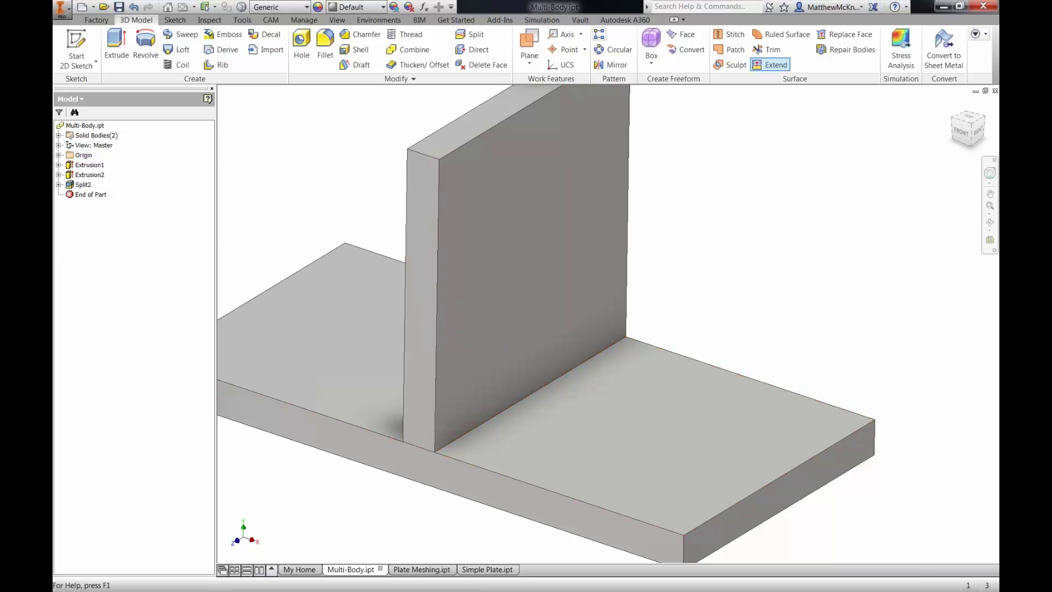
Step: Return to the Autodesk Nastran In-CAD environment and update the mesh, accepting the continuous meshing node merge
click(372, 19)
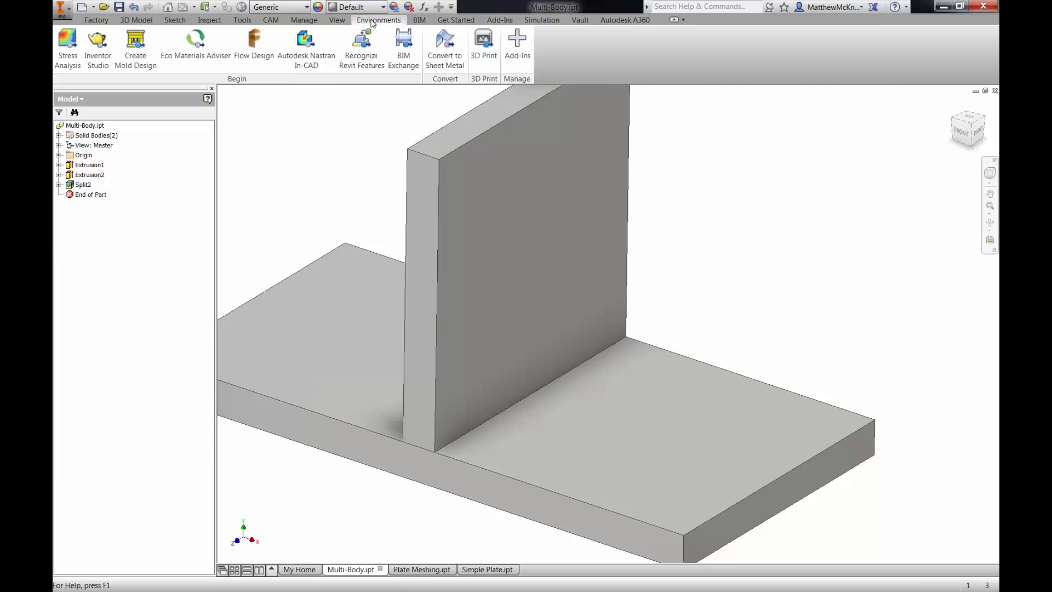
click(306, 49)
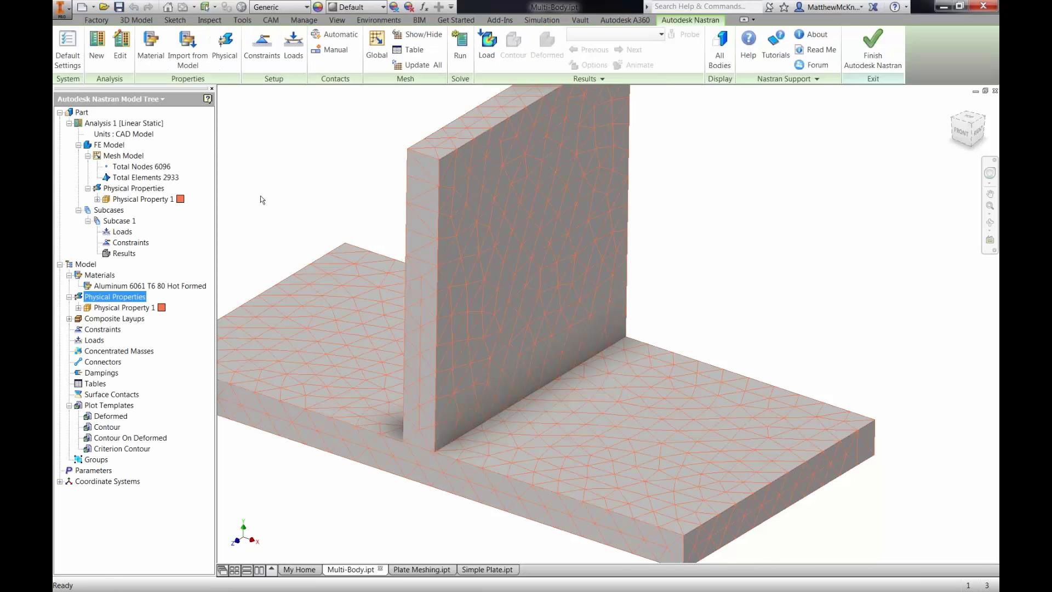
click(418, 64)
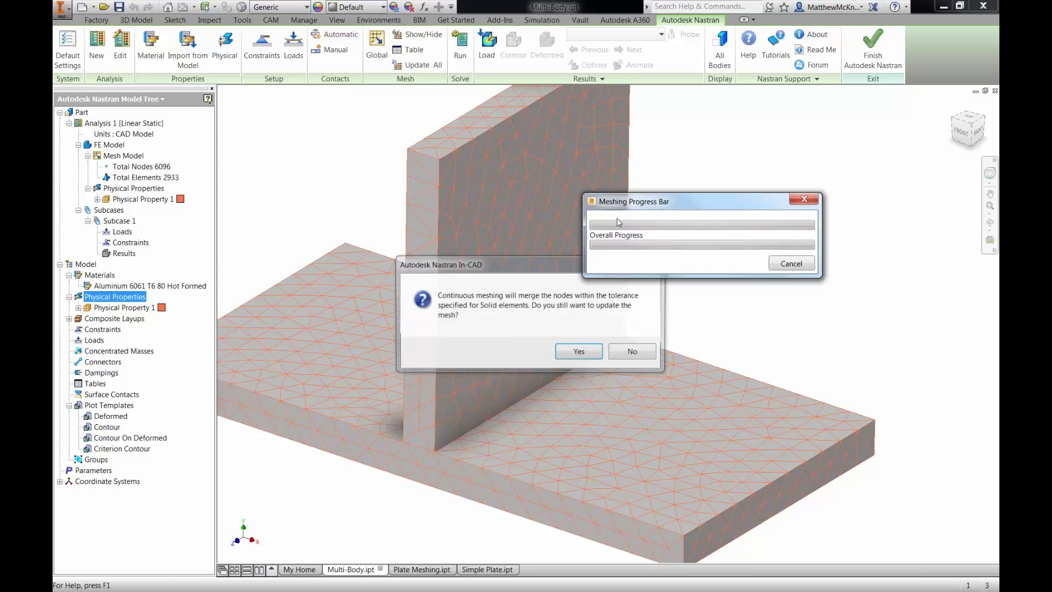
click(600, 351)
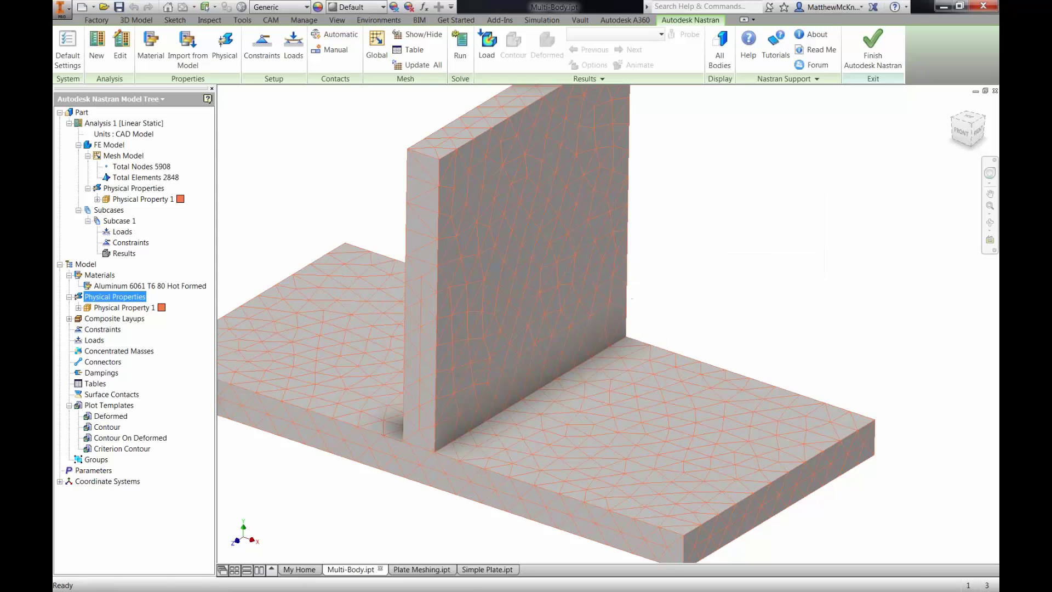
Step: Examine the mesh along both sides of the joint between the plates, and review the continuous meshing option in the global mesh settings
scroll(472, 434, up, 5)
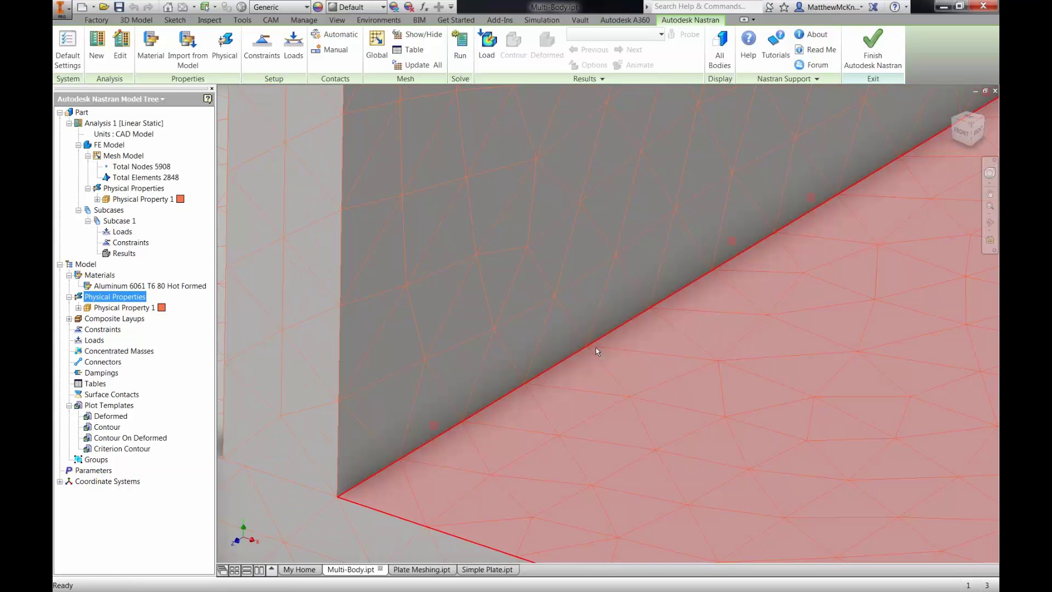
scroll(593, 348, up, 5)
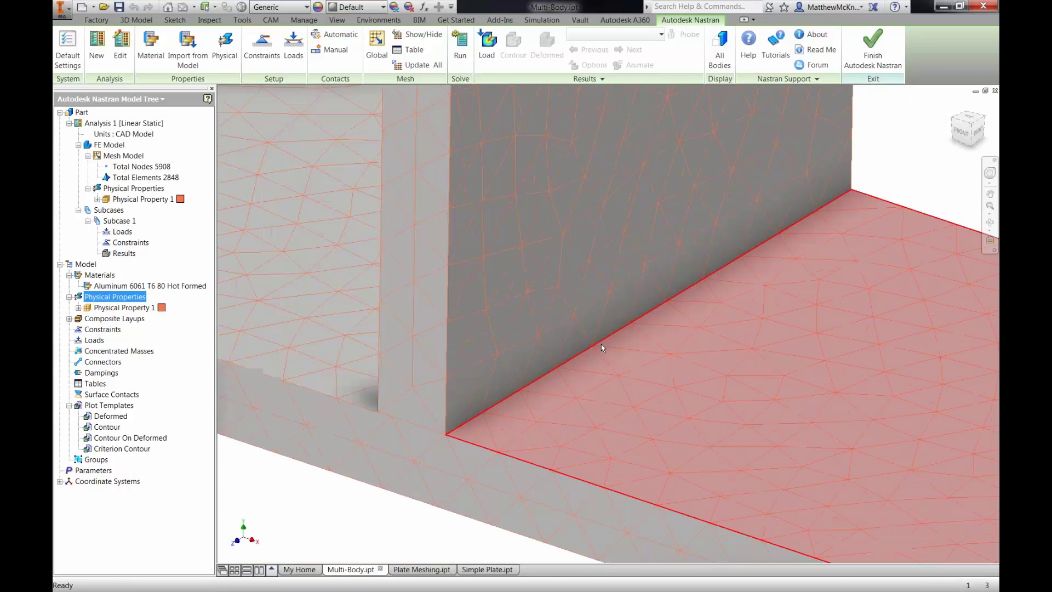
shift+middle_drag(601, 344, 535, 329)
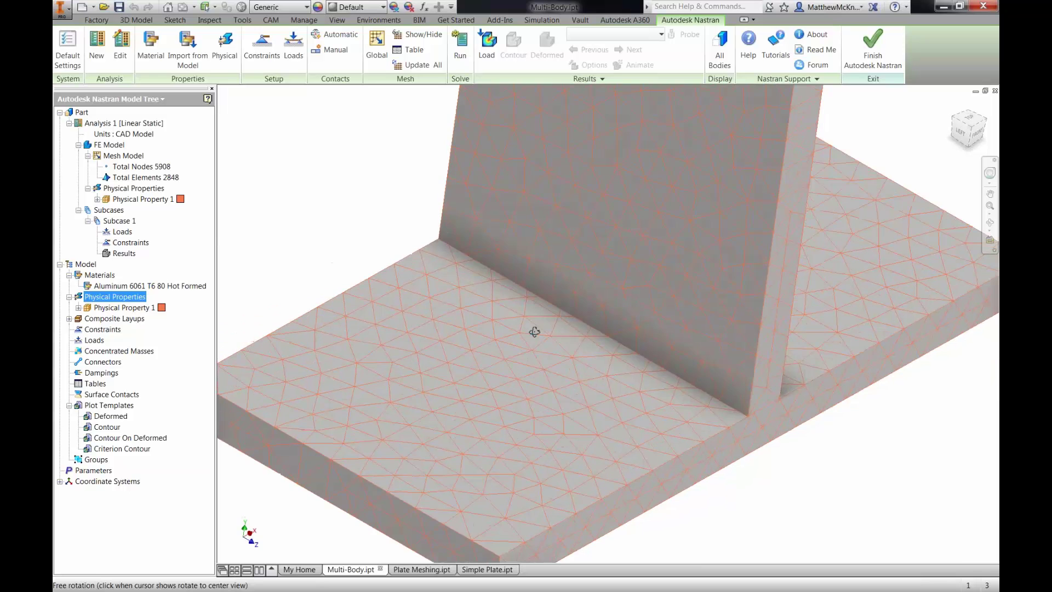
scroll(728, 383, down, 4)
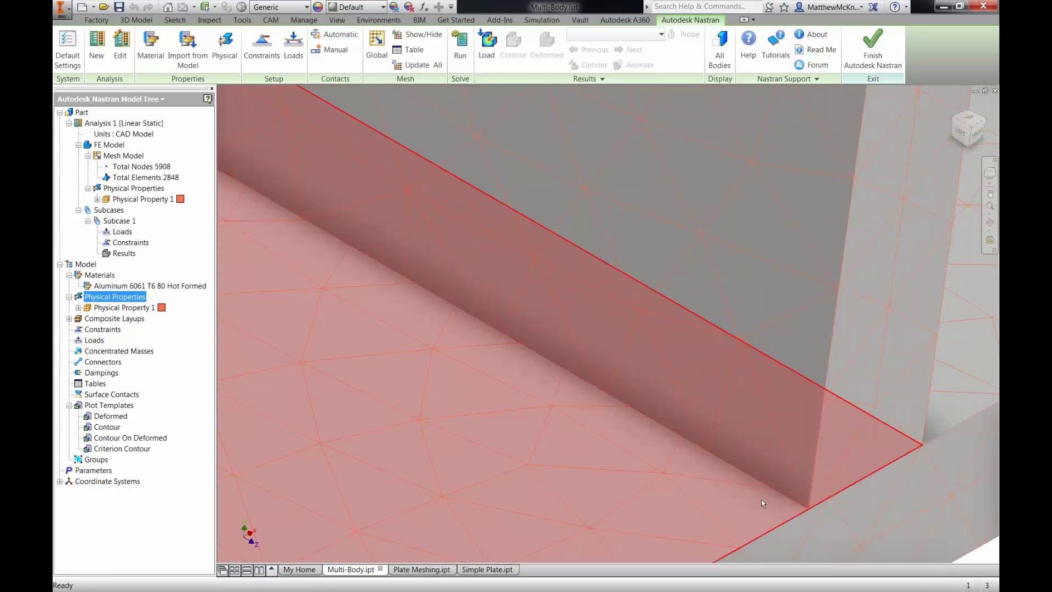
scroll(730, 469, up, 5)
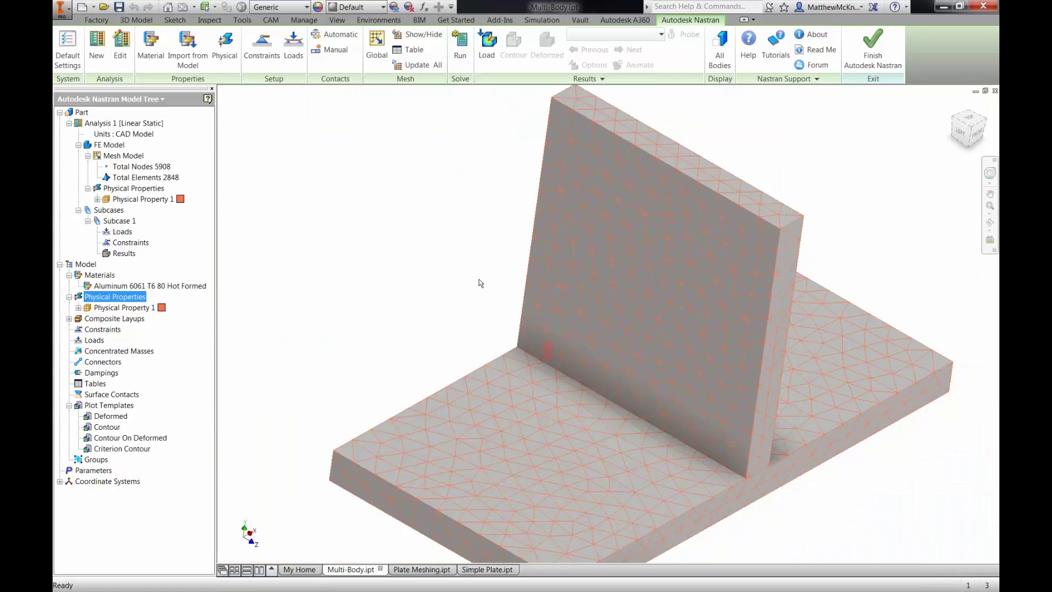
shift+middle_drag(482, 281, 569, 366)
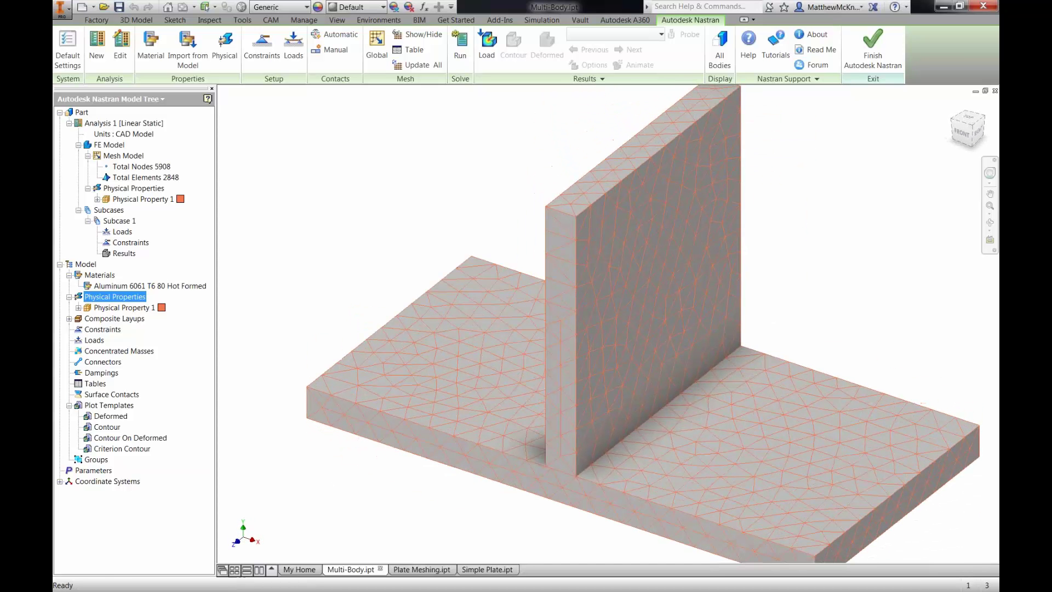
shift+middle_drag(818, 347, 724, 261)
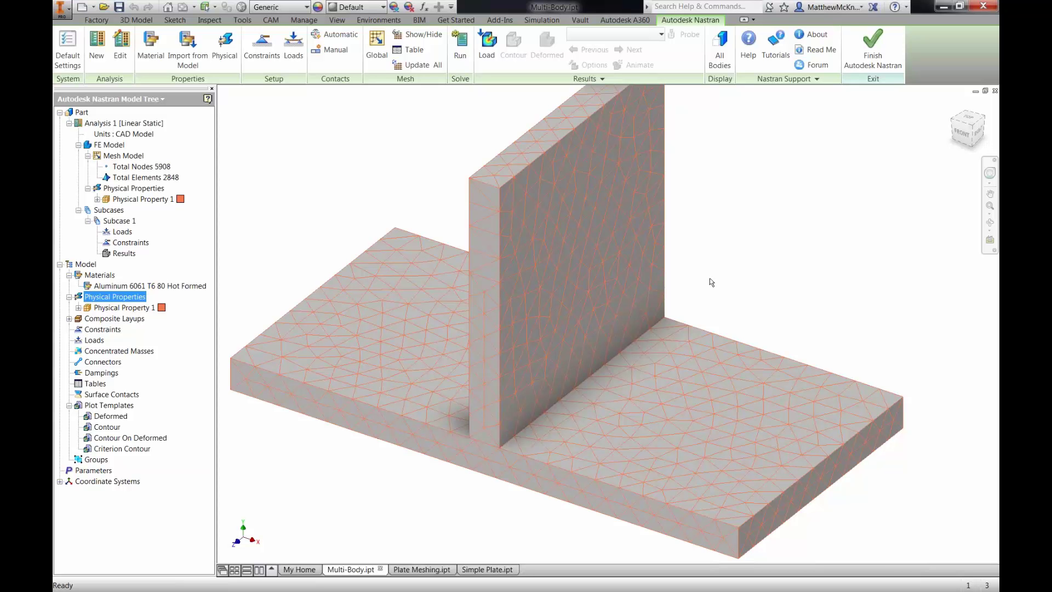
click(374, 52)
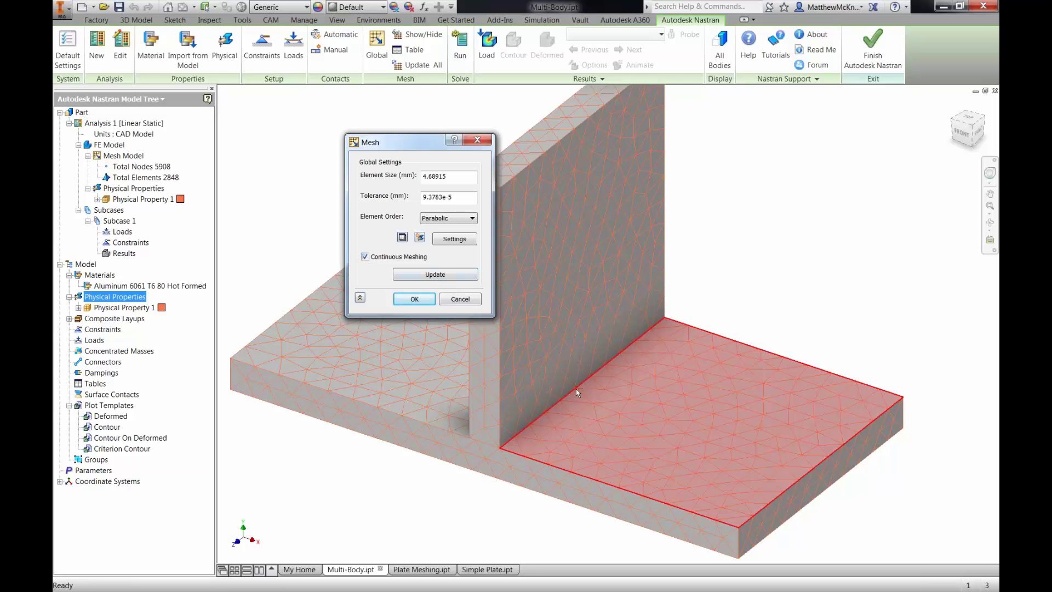
click(449, 301)
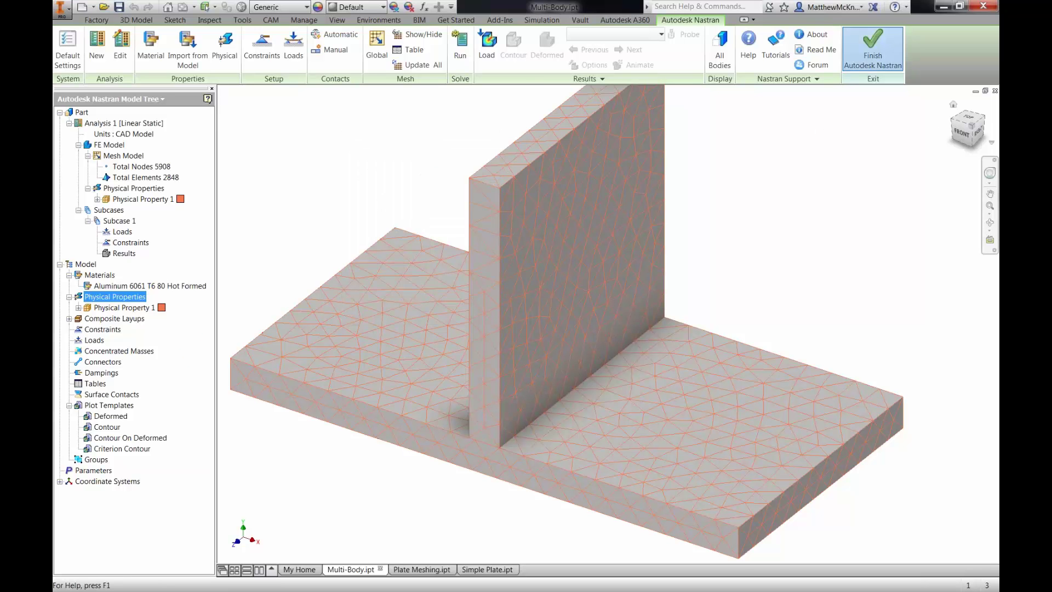
Step: Leave the Nastran environment, close Multi-Body.ipt without saving its changes, and bring up Plate Meshing.ipt
click(872, 49)
click(985, 92)
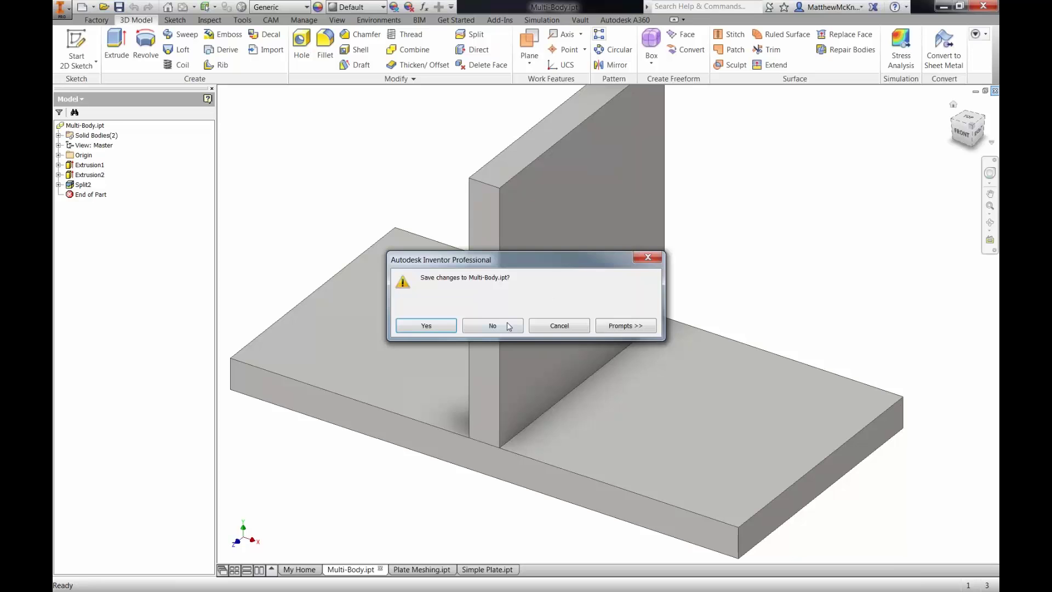
click(491, 325)
click(351, 570)
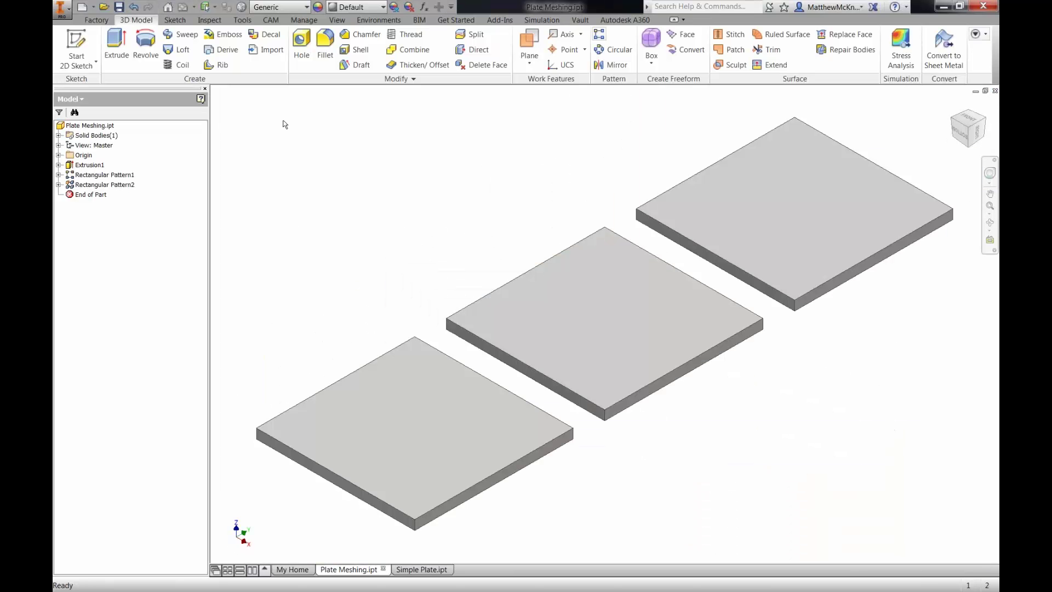
Step: Enter the Autodesk Nastran In-CAD environment for Plate Meshing.ipt and expand the Model branch of the model tree
click(379, 20)
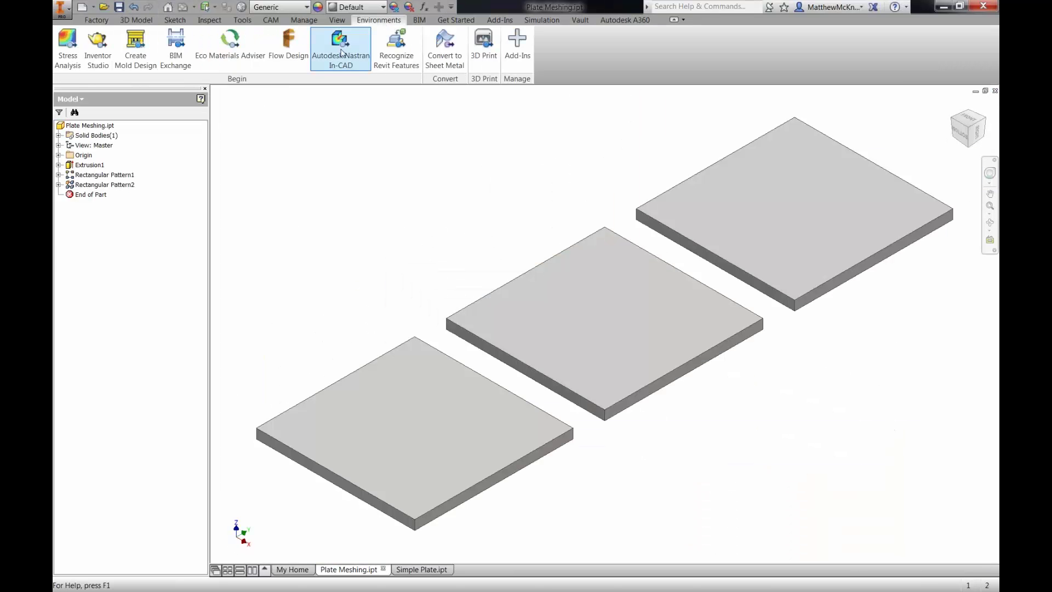
click(341, 52)
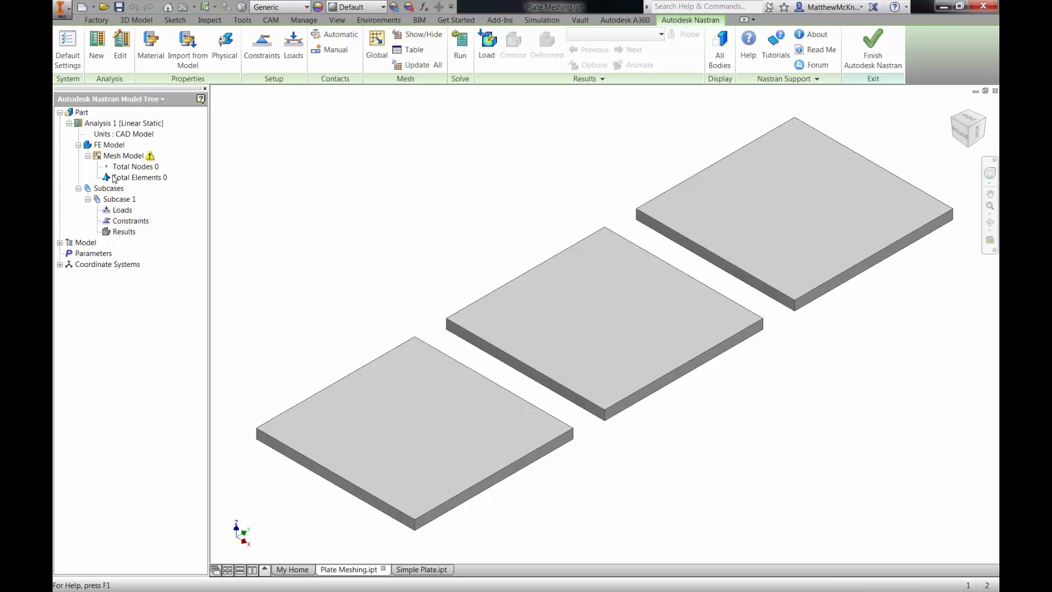
click(60, 242)
Step: Add a material to the analysis, loading Aluminum 6061 T6 80 Hot Formed from the Favorites of the material database
click(163, 52)
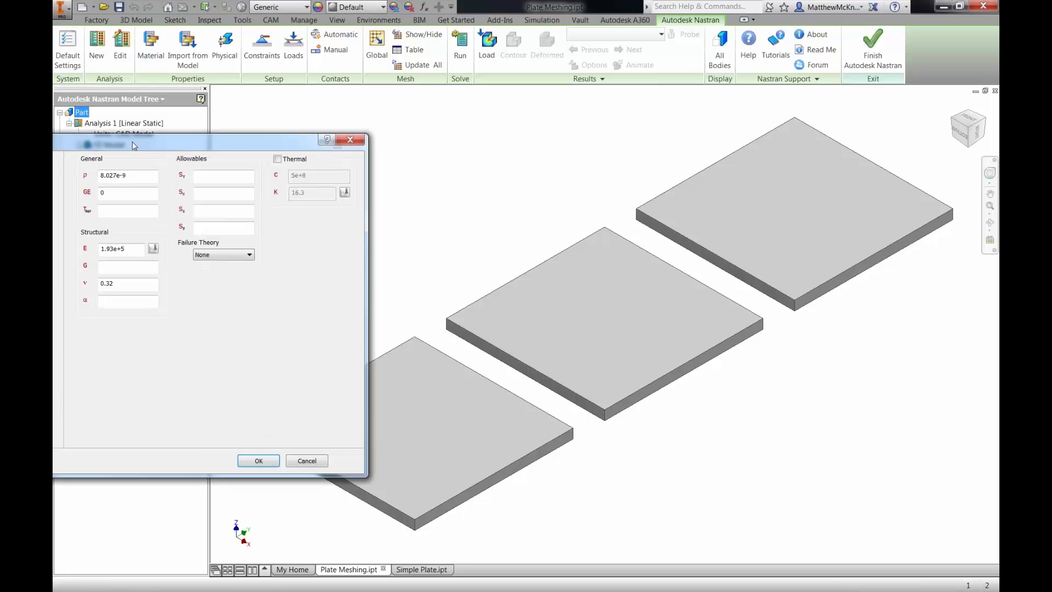
click(220, 175)
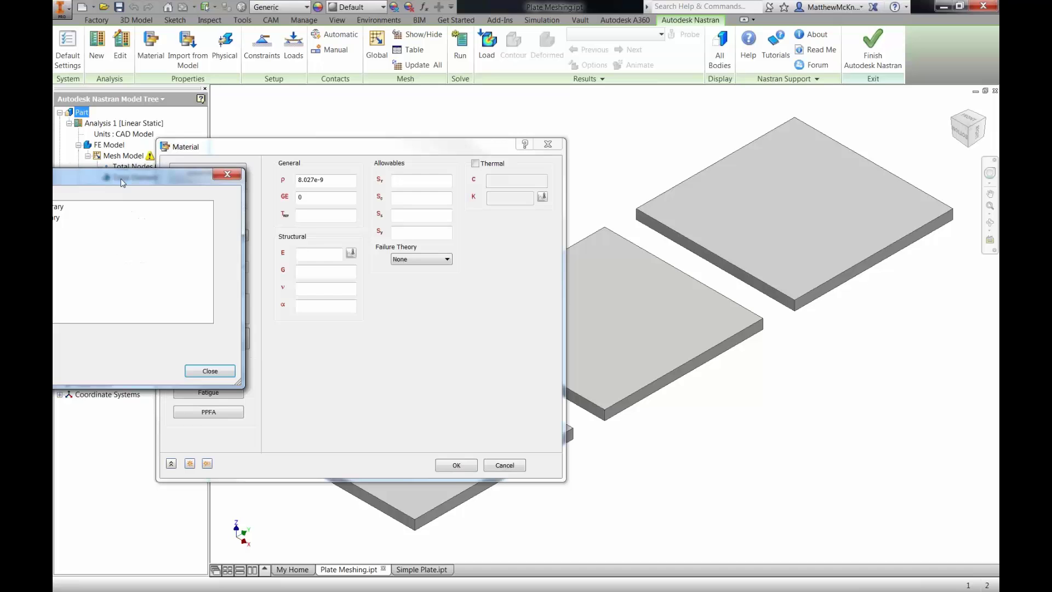
drag(130, 183, 343, 189)
click(187, 235)
double_click(241, 245)
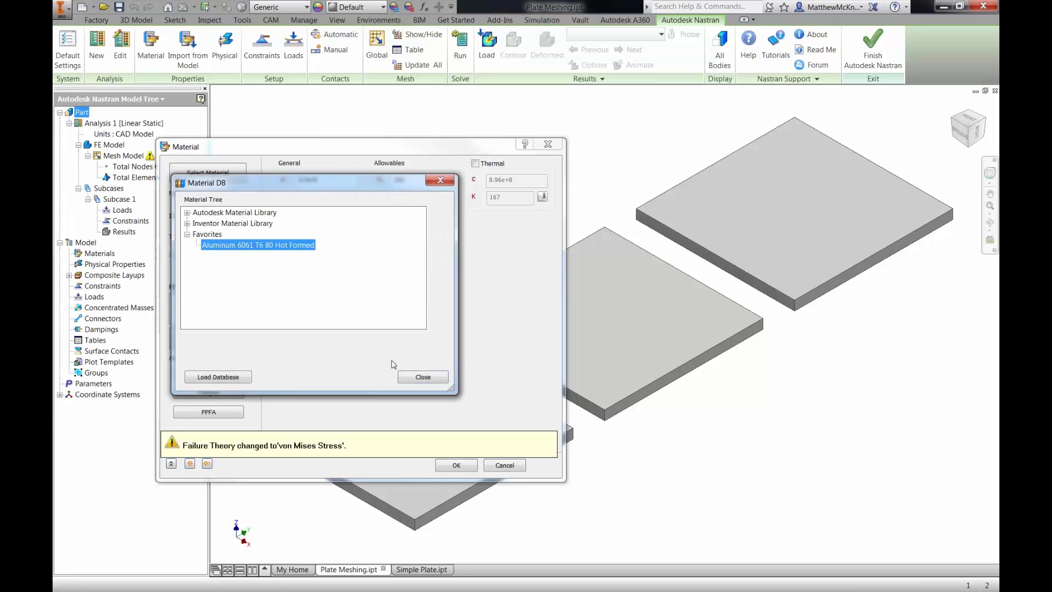
click(423, 378)
click(472, 466)
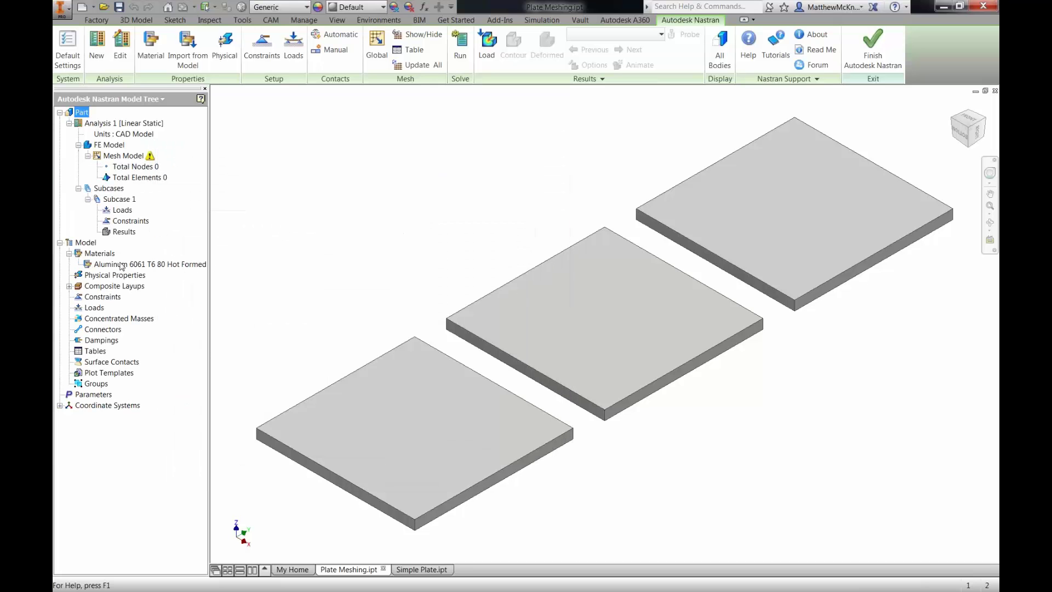
Step: Create a new physical property with the default settings and generate the mesh on the three plates
right_click(104, 275)
click(136, 284)
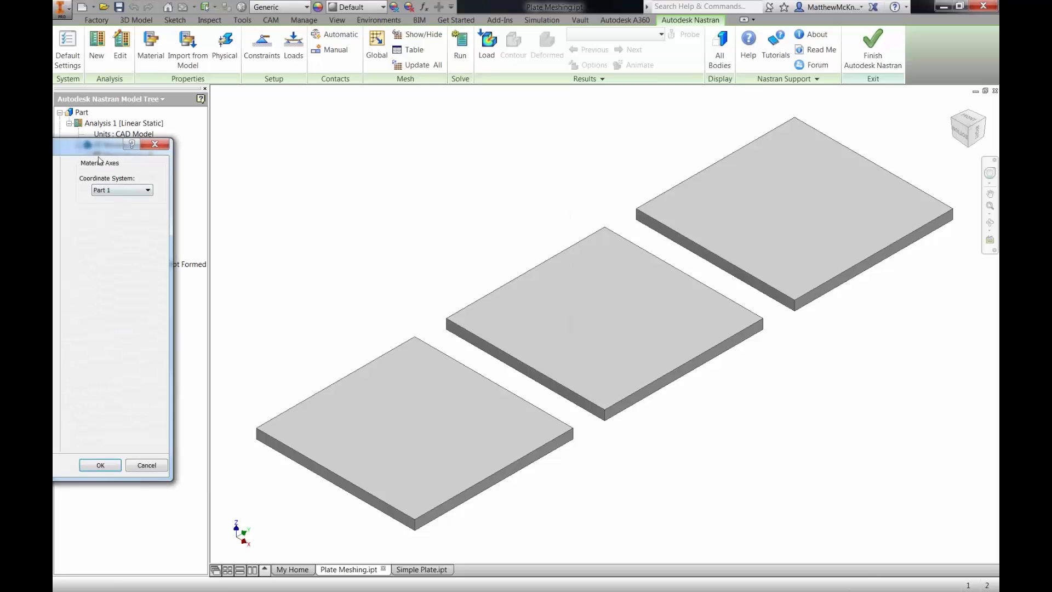
click(394, 458)
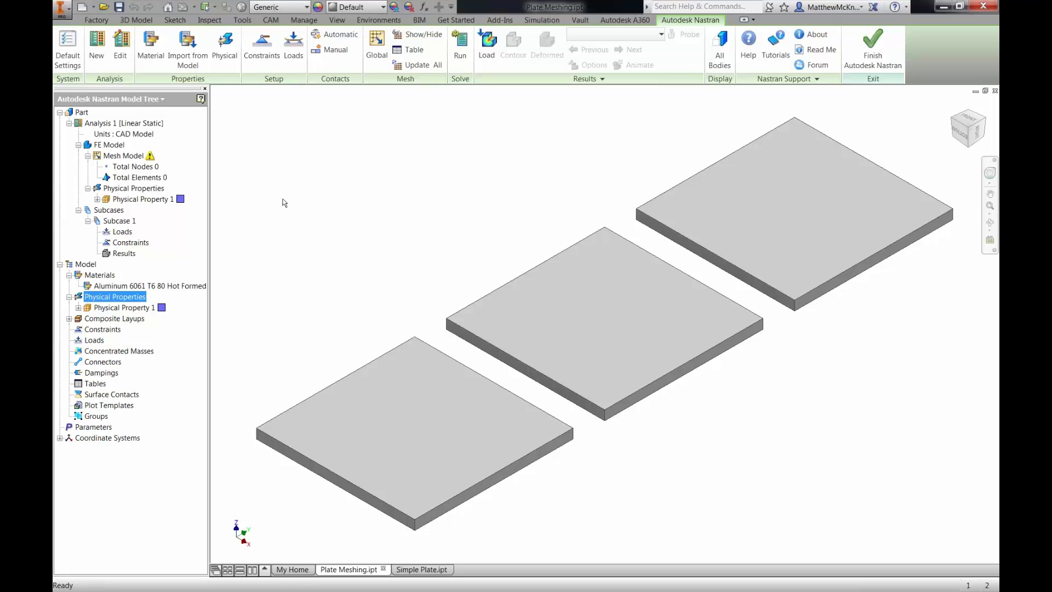
click(419, 65)
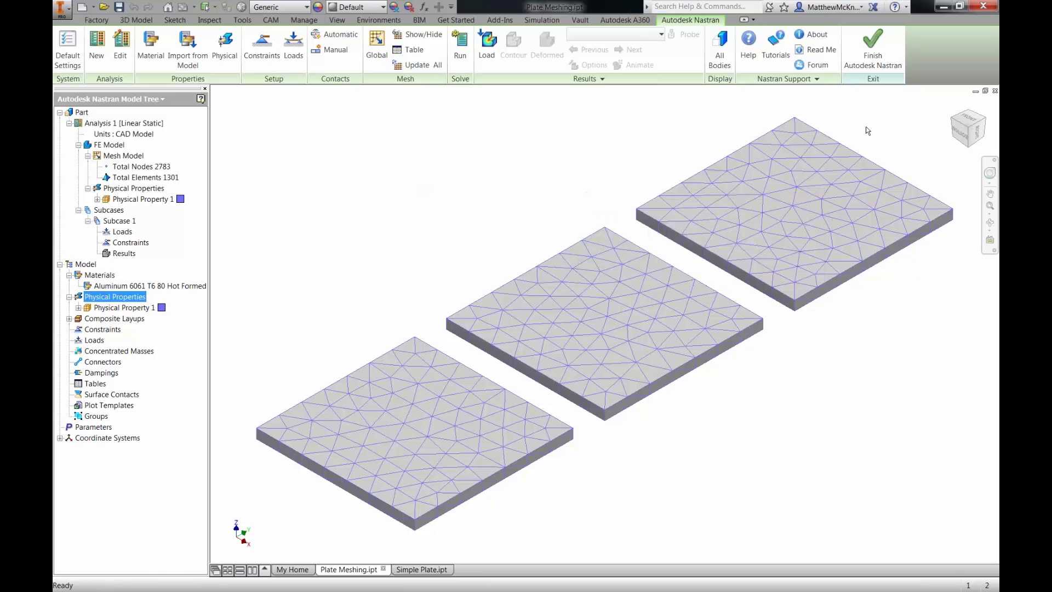
Step: Examine the default mesh of all three plates in a straight-on view of their large faces
click(972, 121)
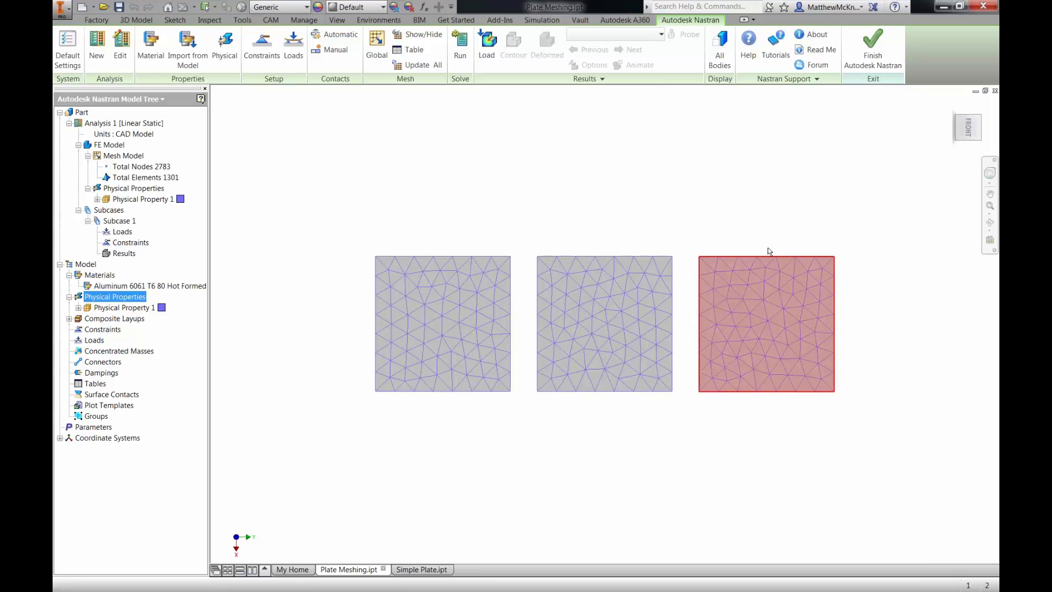
scroll(773, 243, up, 3)
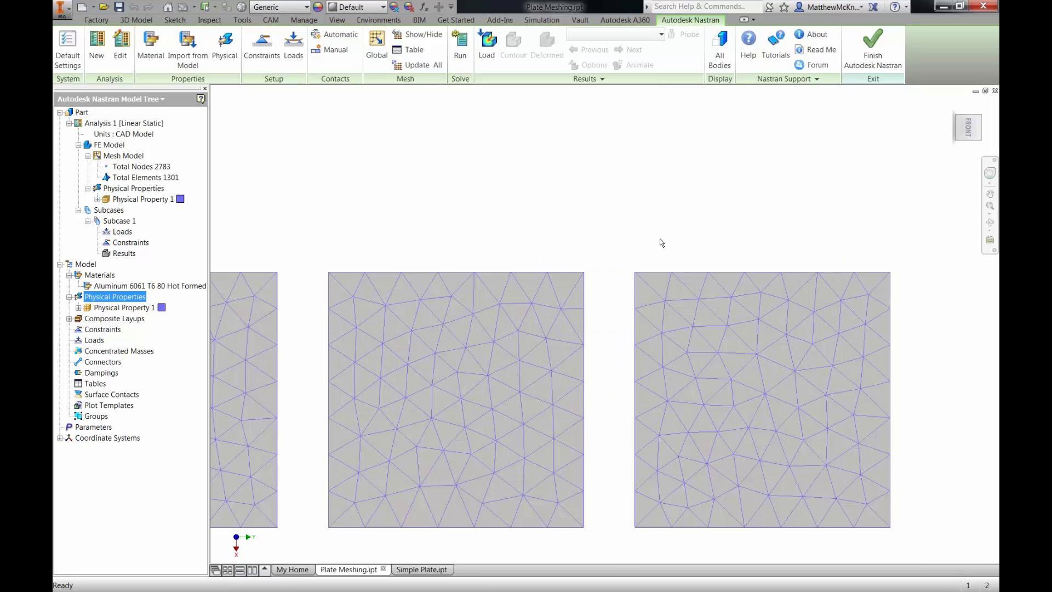
scroll(639, 240, down, 2)
scroll(570, 242, up, 1)
scroll(557, 238, down, 3)
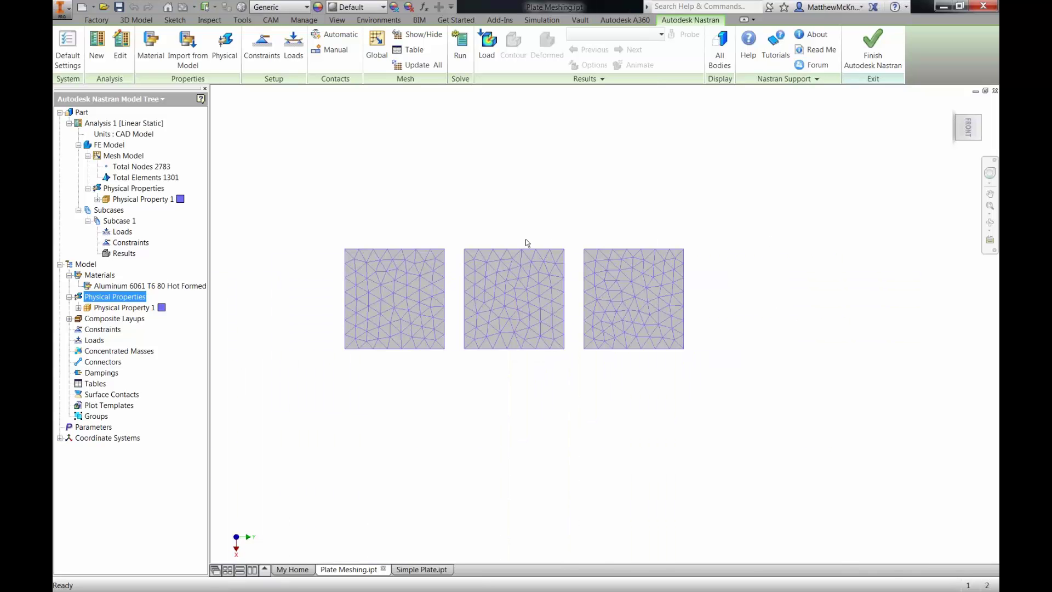
scroll(496, 245, up, 3)
scroll(450, 243, up, 3)
scroll(432, 237, down, 2)
middle_drag(432, 237, 535, 225)
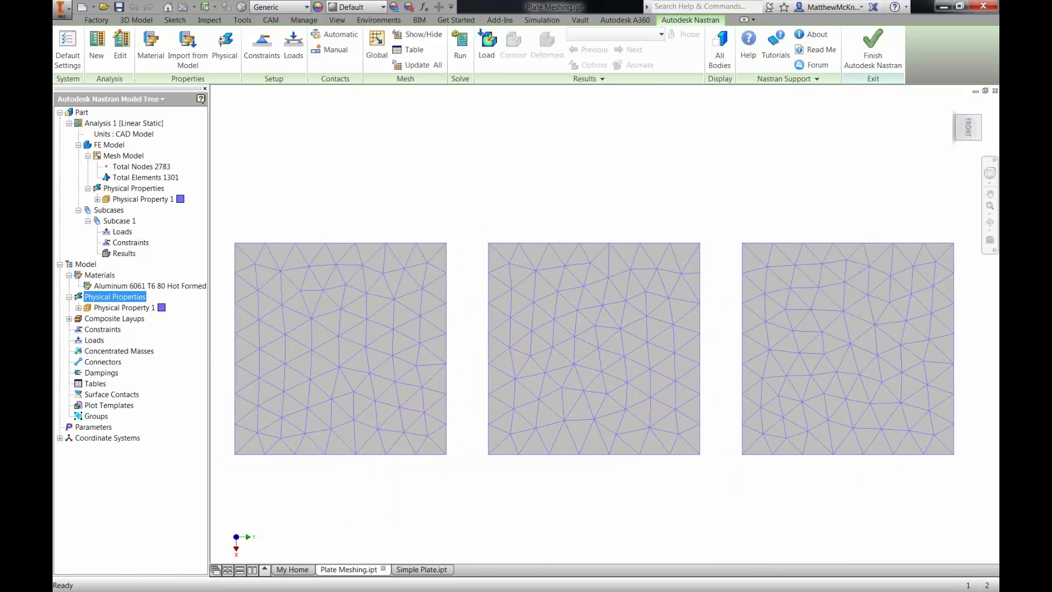
Step: Add a mesh control on the middle plate's upper edge, specified by number of elements, with 15 elements
right_click(120, 157)
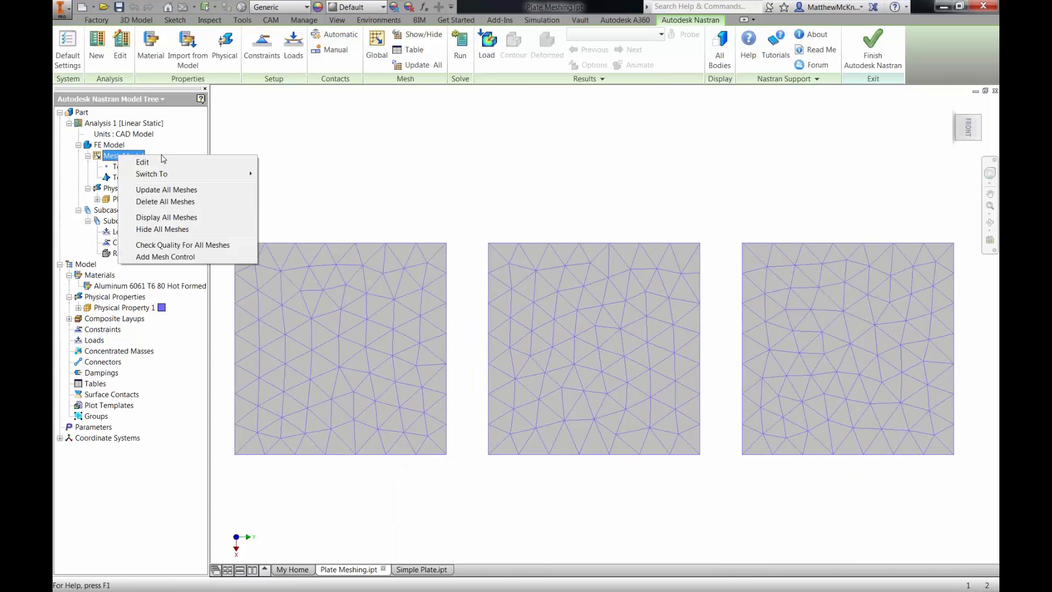
click(172, 257)
drag(227, 126, 270, 124)
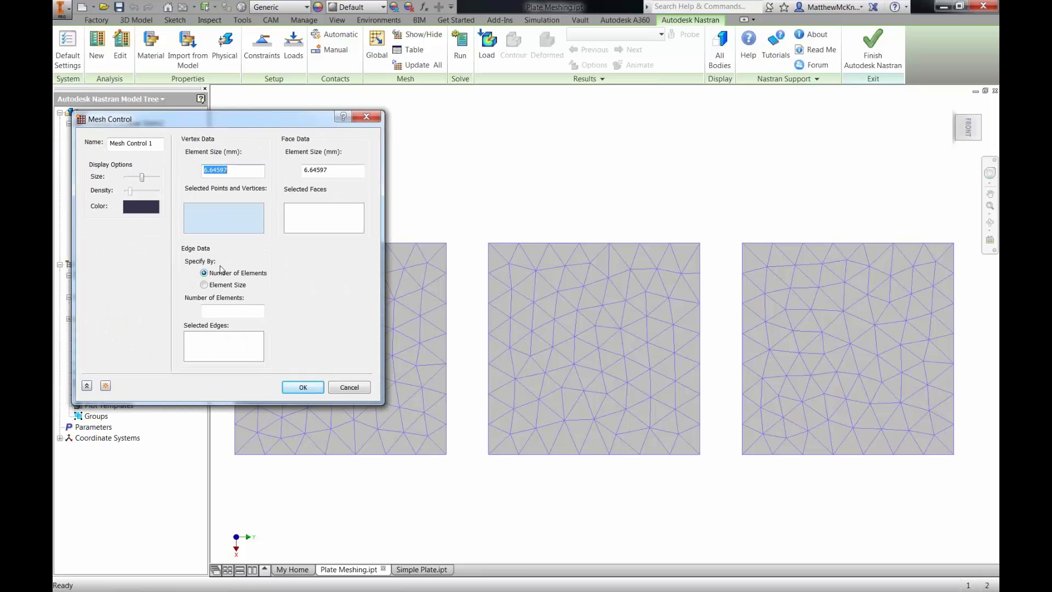
click(219, 350)
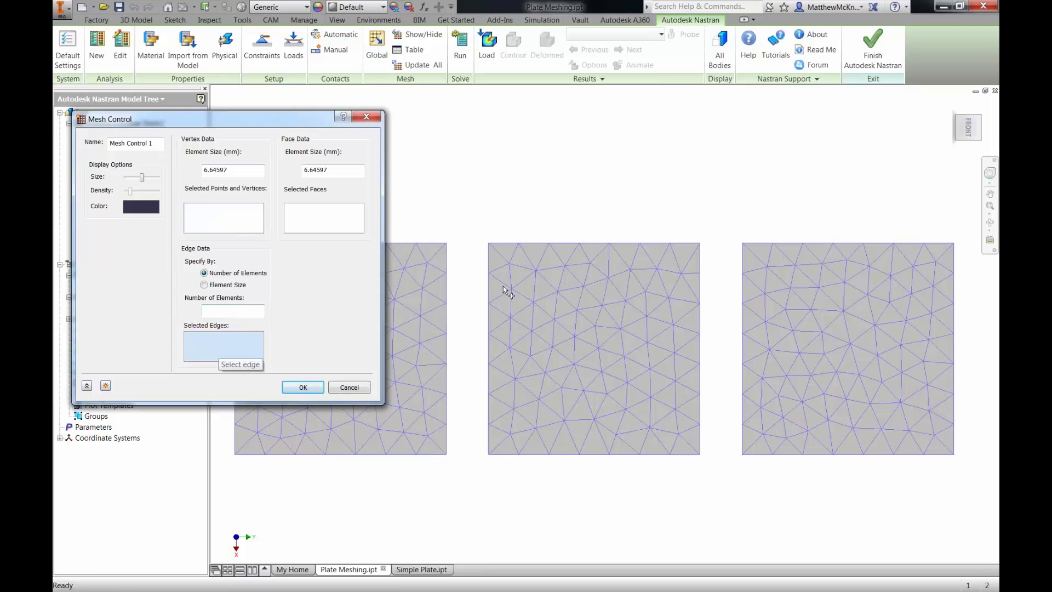
click(527, 243)
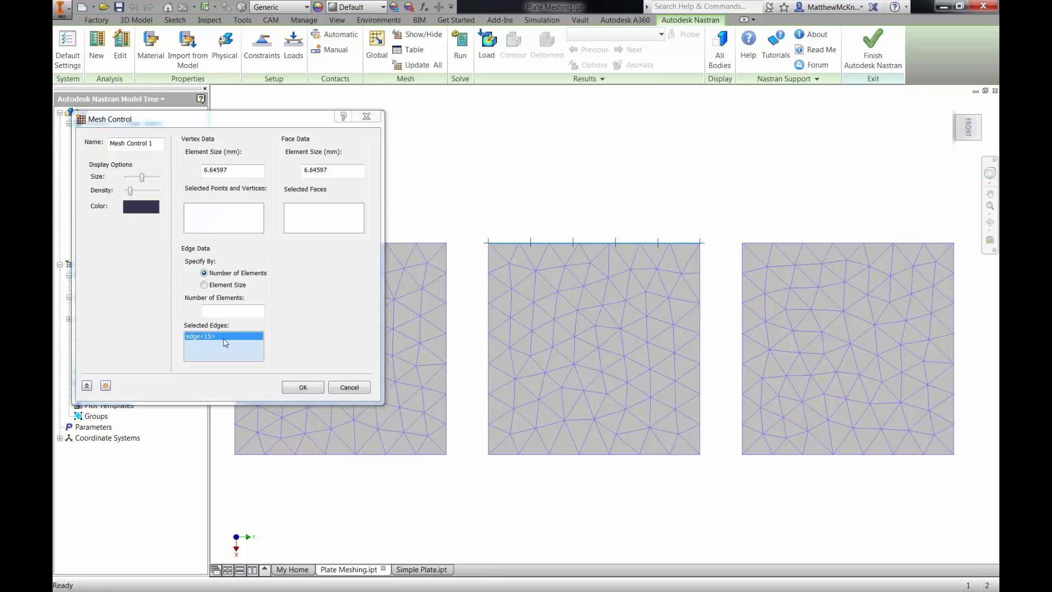
click(218, 312)
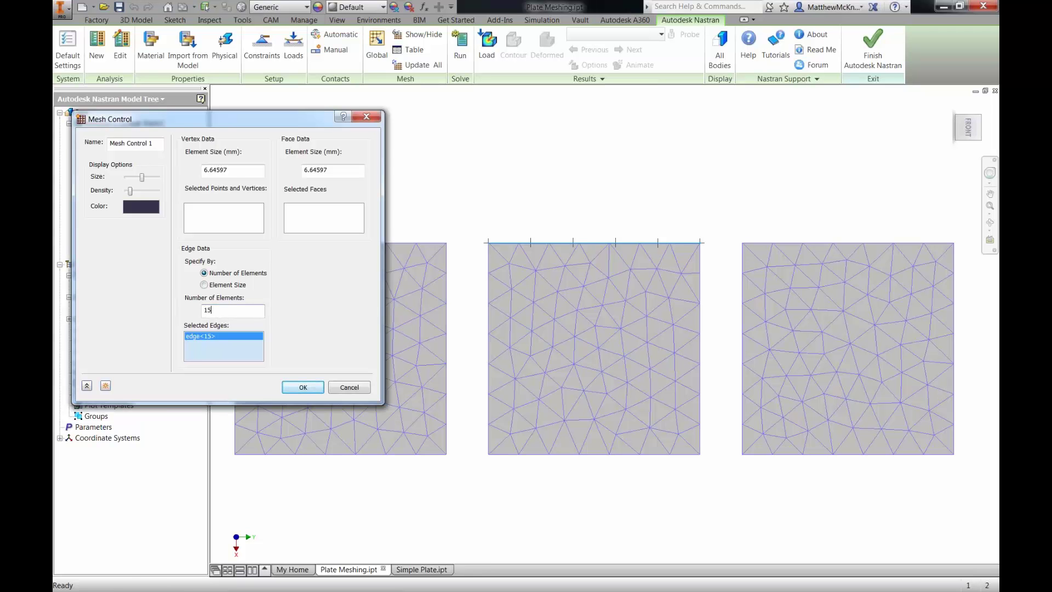
click(303, 387)
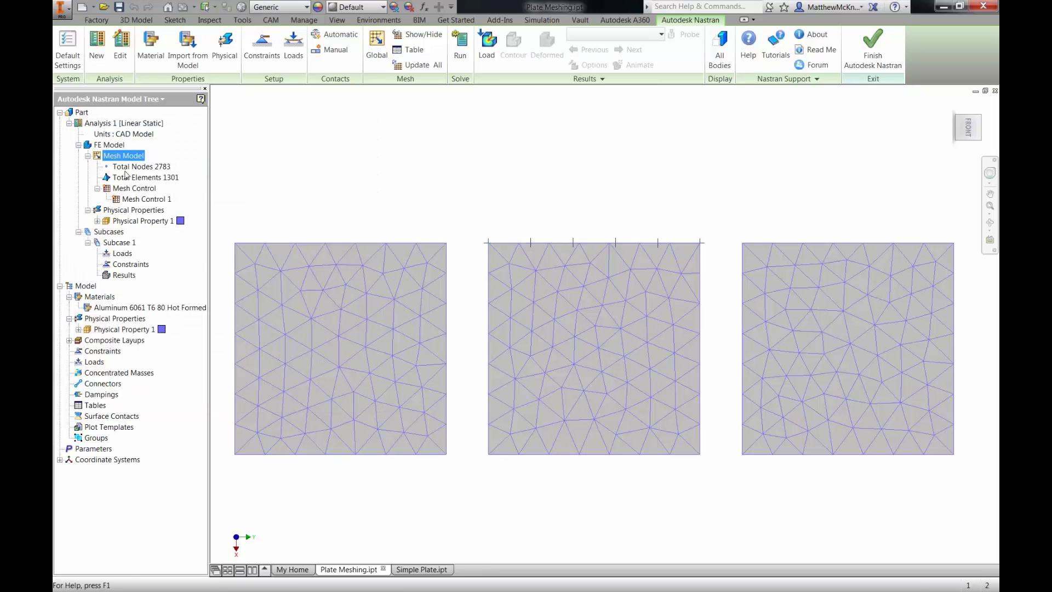
Step: Add a mesh control with a 1 mm element size on the upper edge of the plate farthest along Y, and update all meshes
right_click(144, 158)
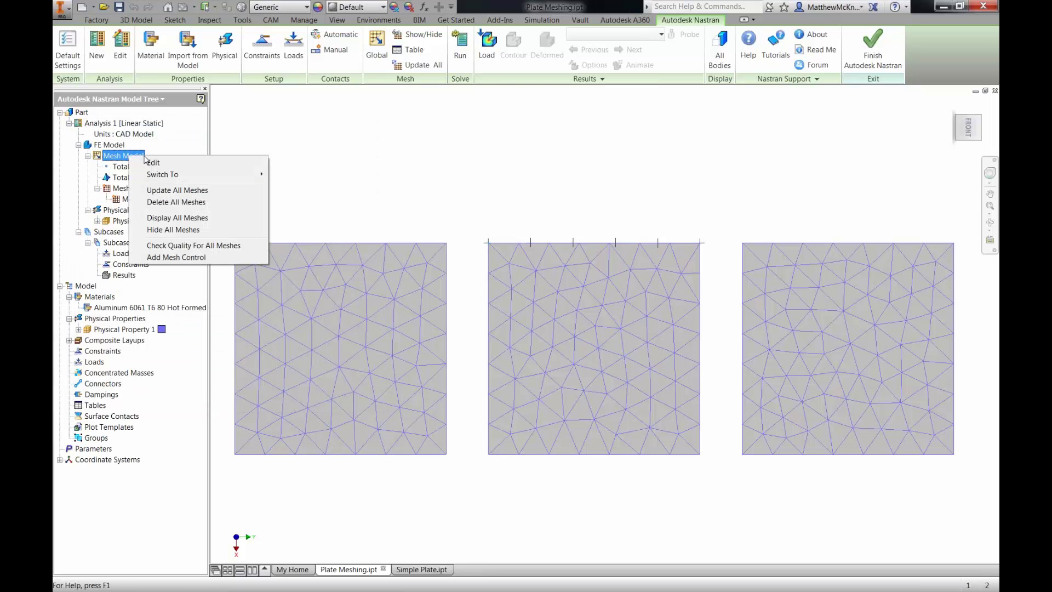
click(176, 258)
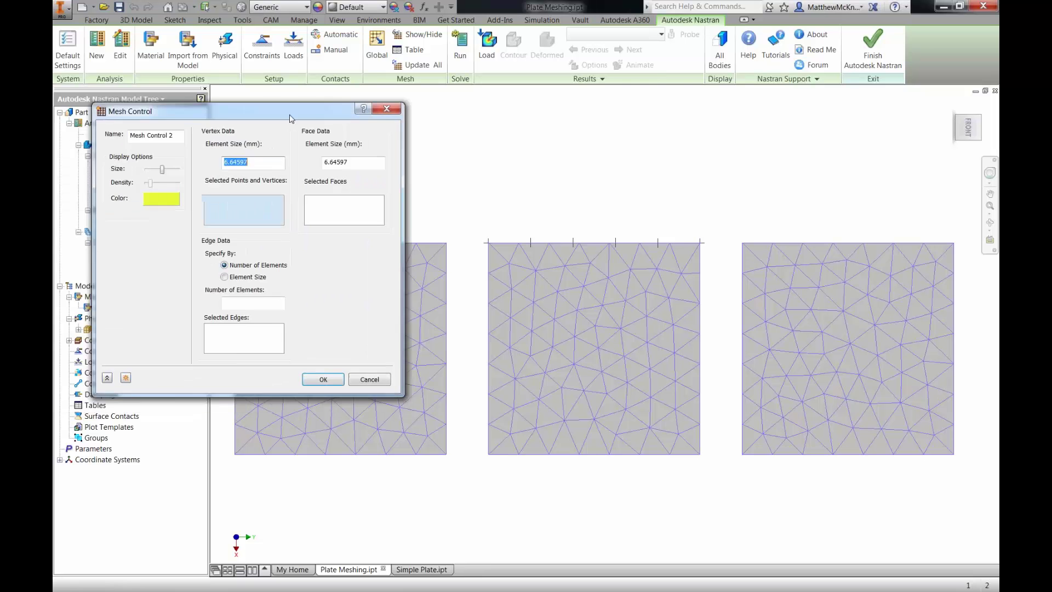
click(267, 328)
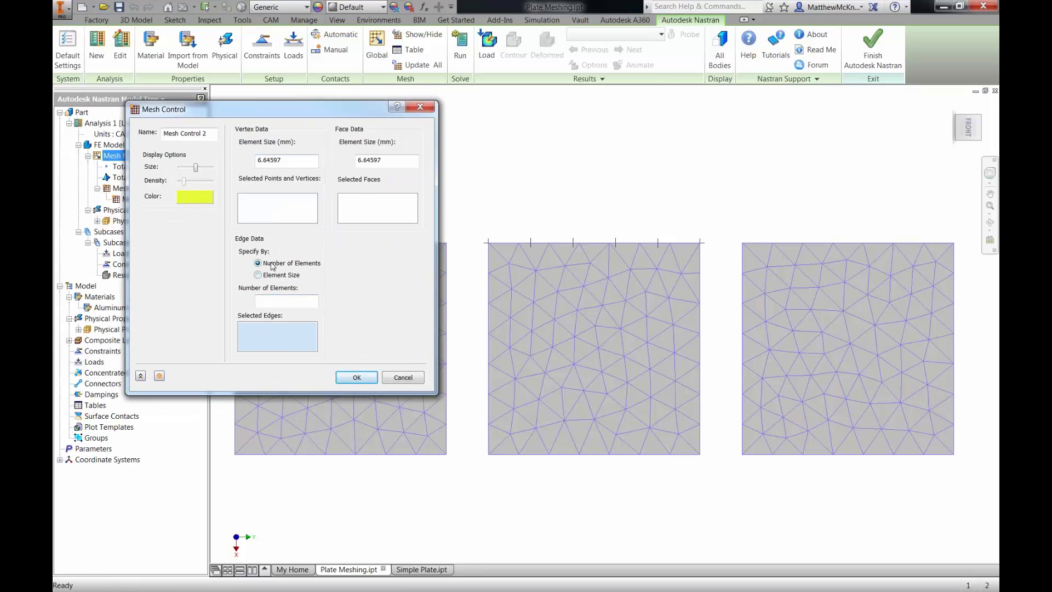
click(793, 244)
click(271, 303)
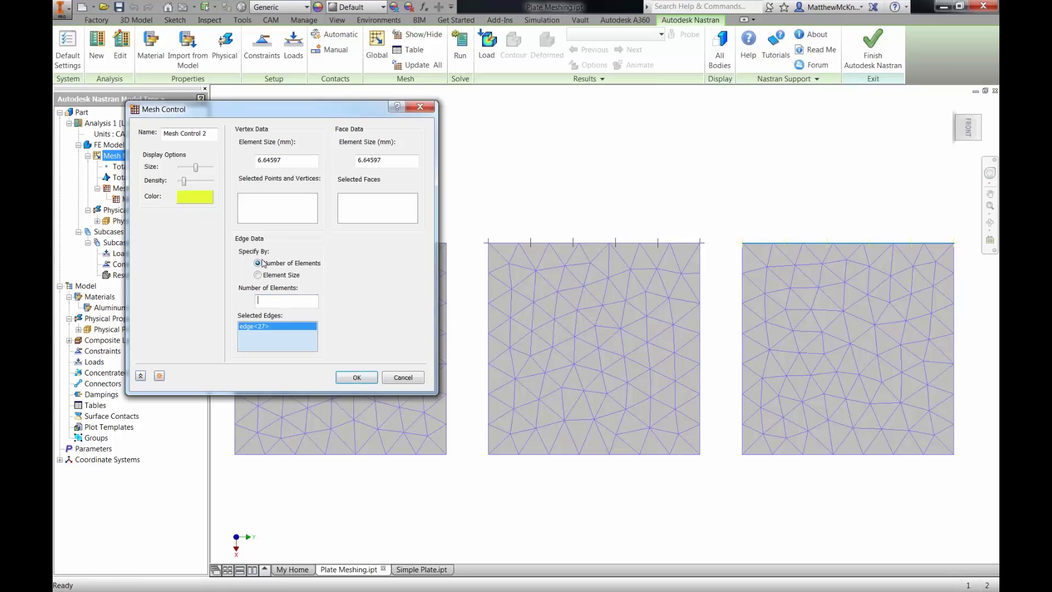
click(257, 275)
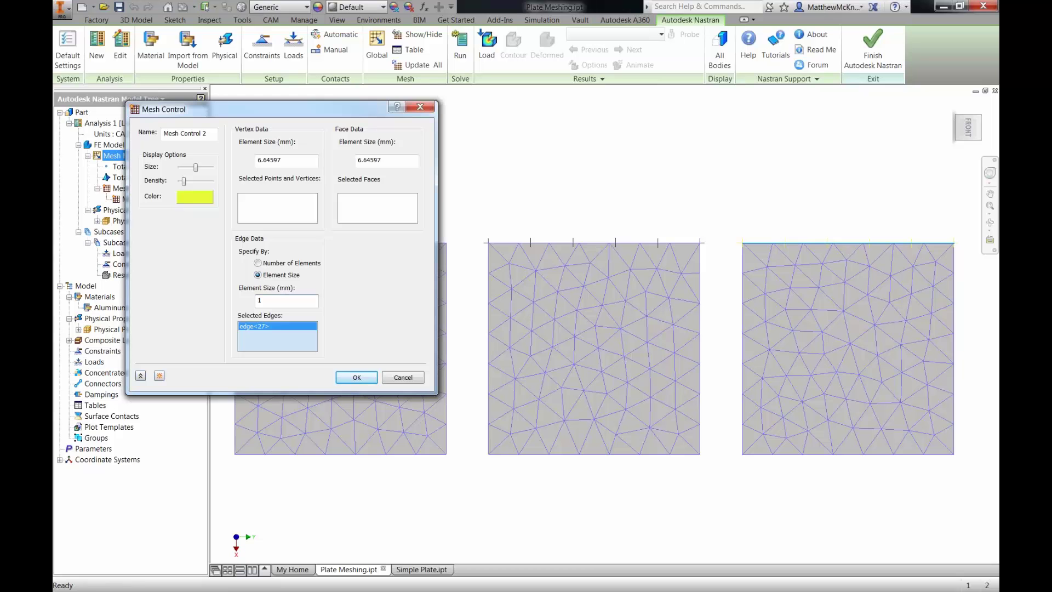
click(356, 378)
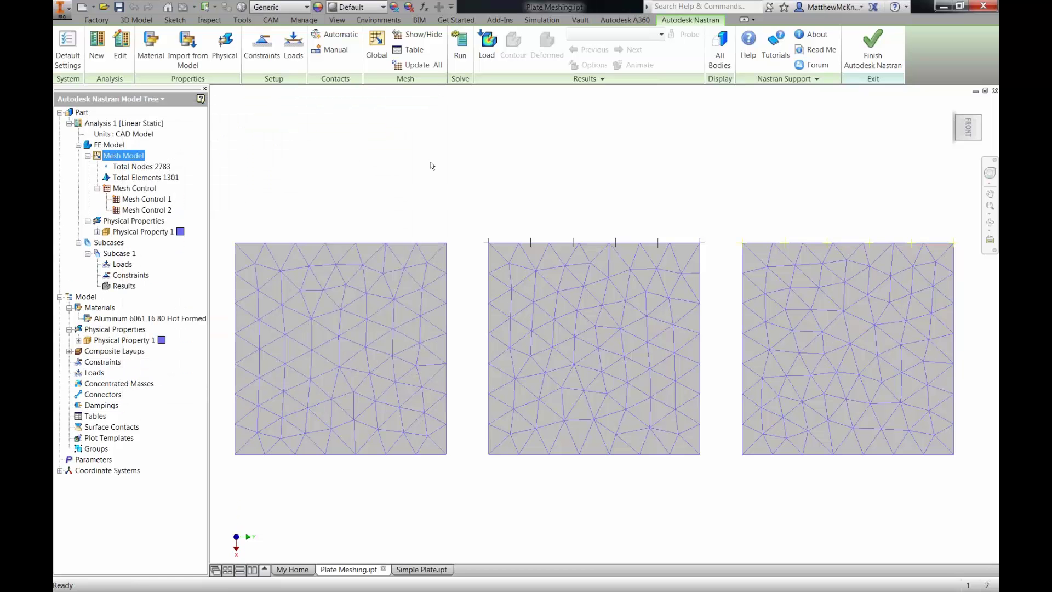
click(417, 64)
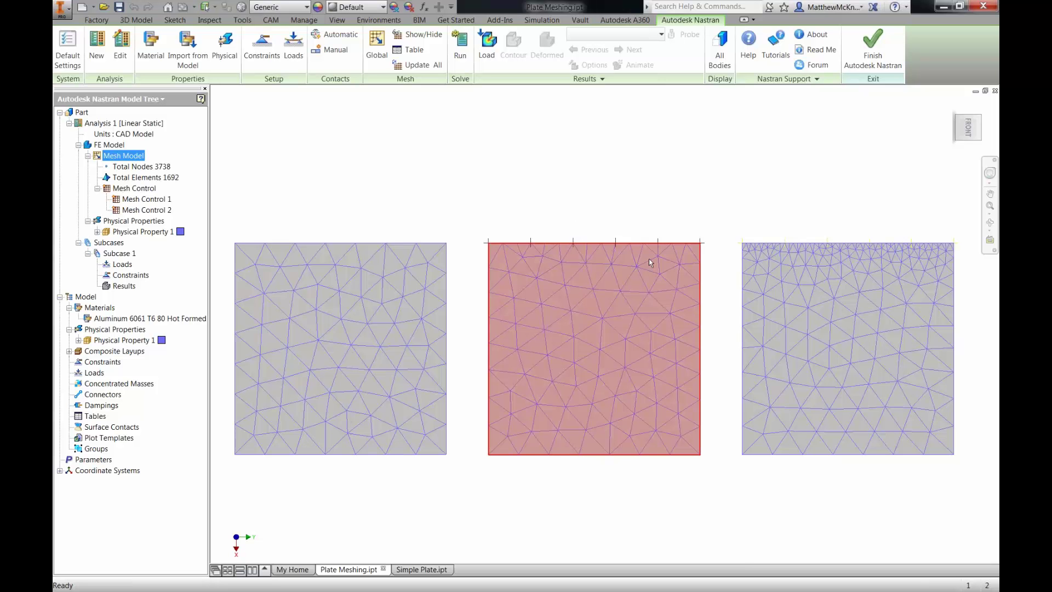
Step: Compare the mesh along the two controlled edges and its transition into the plates with the plate without mesh control
scroll(650, 263, down, 3)
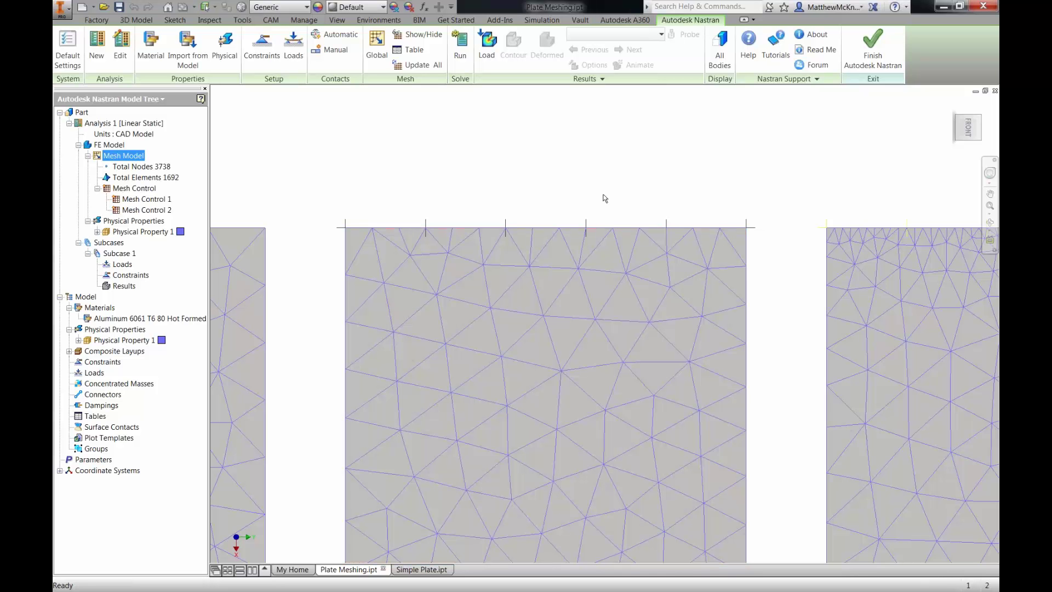
scroll(518, 186, down, 3)
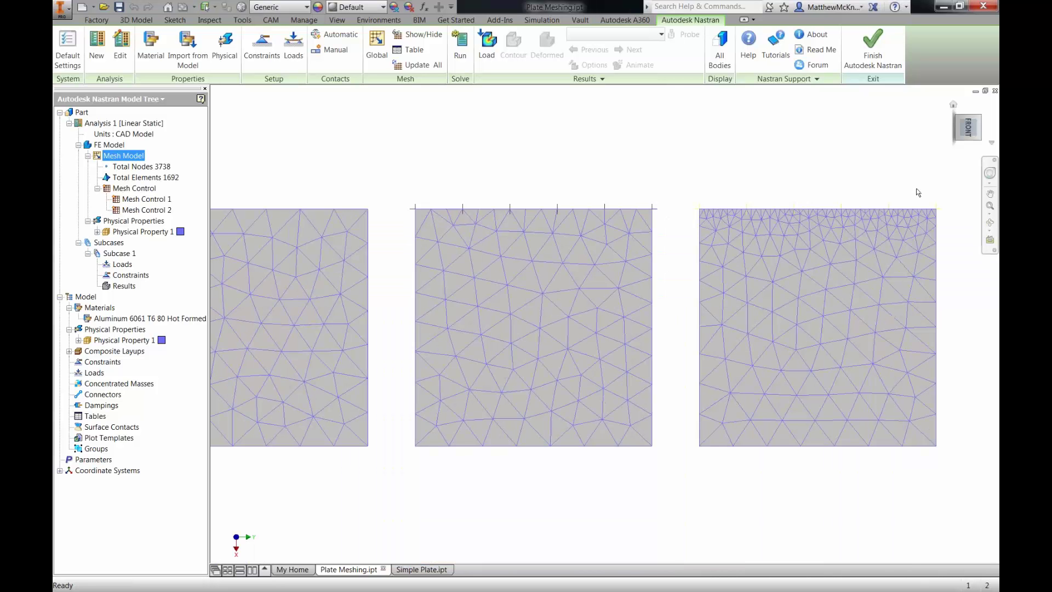
scroll(913, 195, up, 5)
scroll(912, 195, down, 3)
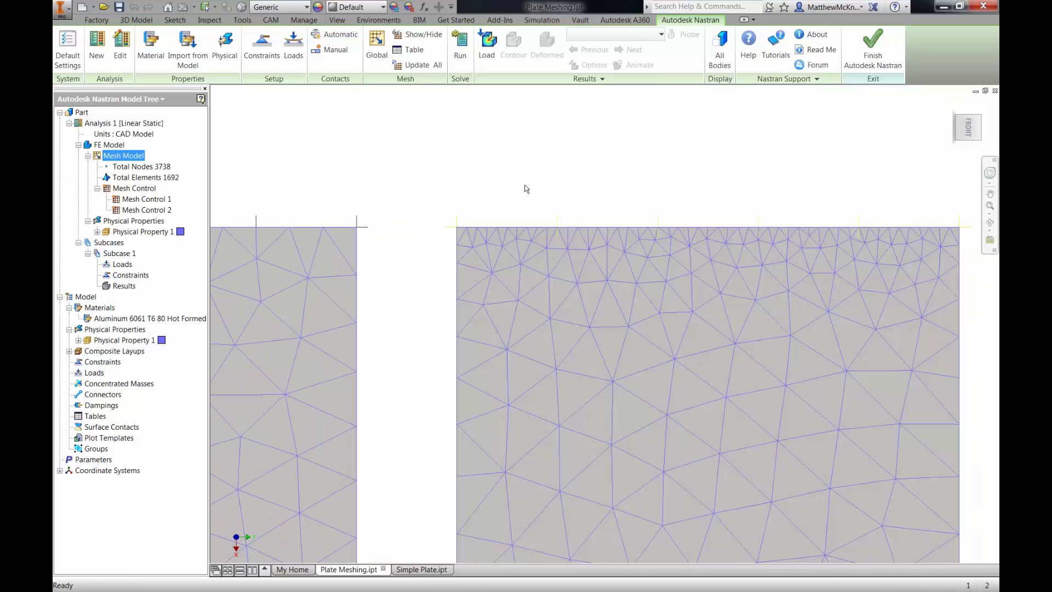
scroll(570, 193, down, 2)
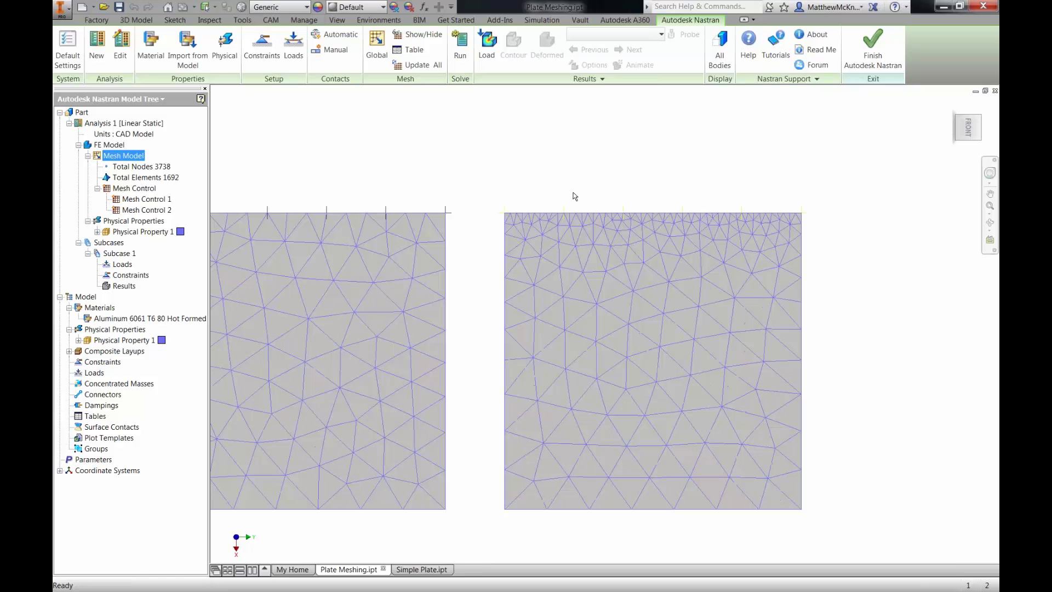
middle_drag(452, 194, 610, 188)
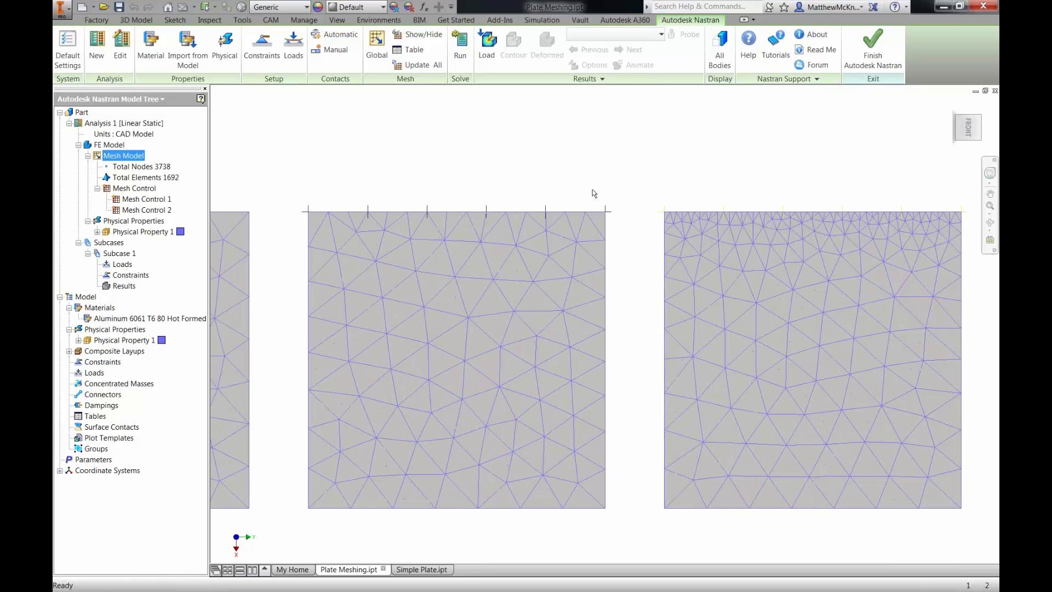
scroll(585, 192, down, 2)
middle_drag(499, 177, 554, 198)
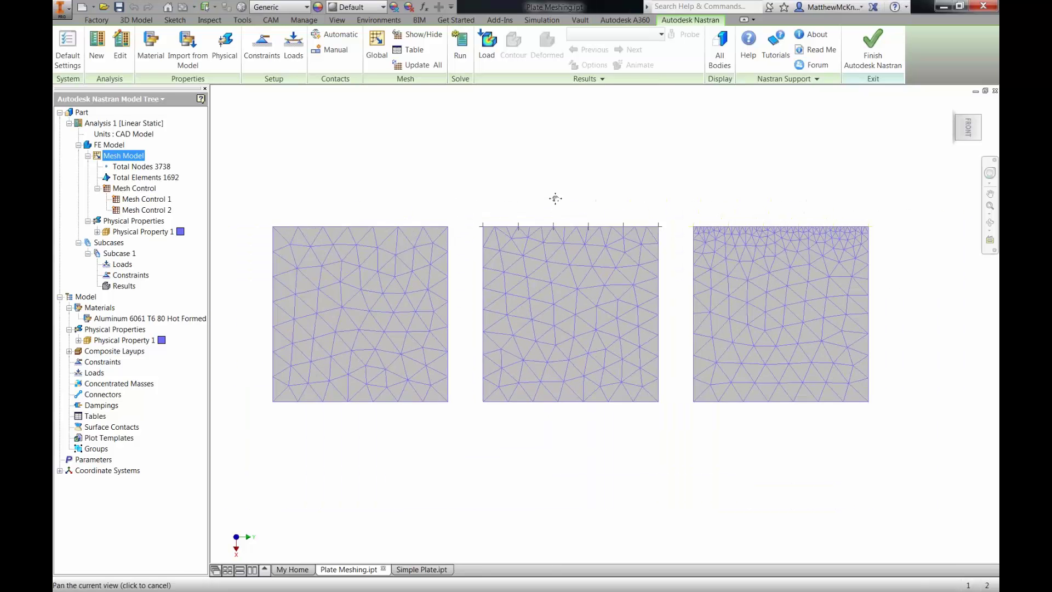
scroll(554, 197, up, 1)
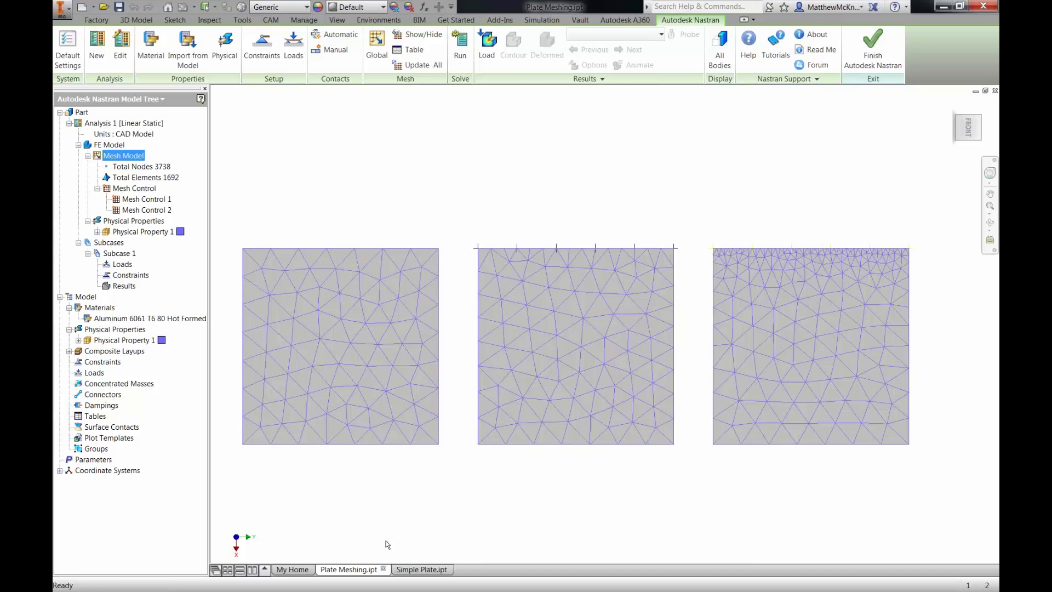
Step: Close Plate Meshing.ipt without saving and start the Autodesk Nastran In-CAD environment for Simple Plate.ipt
click(422, 570)
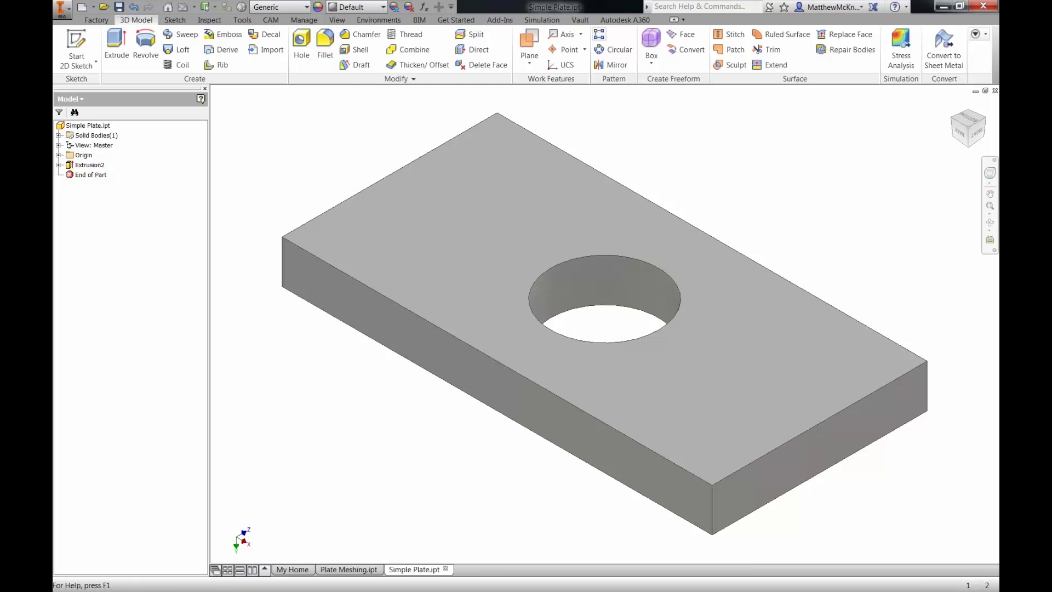
click(368, 21)
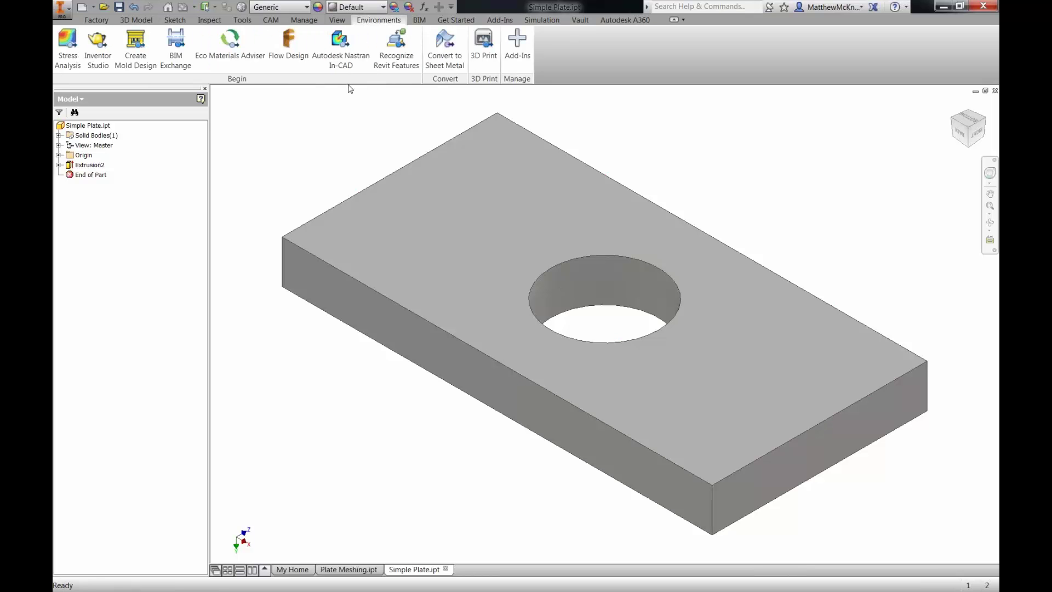
click(339, 570)
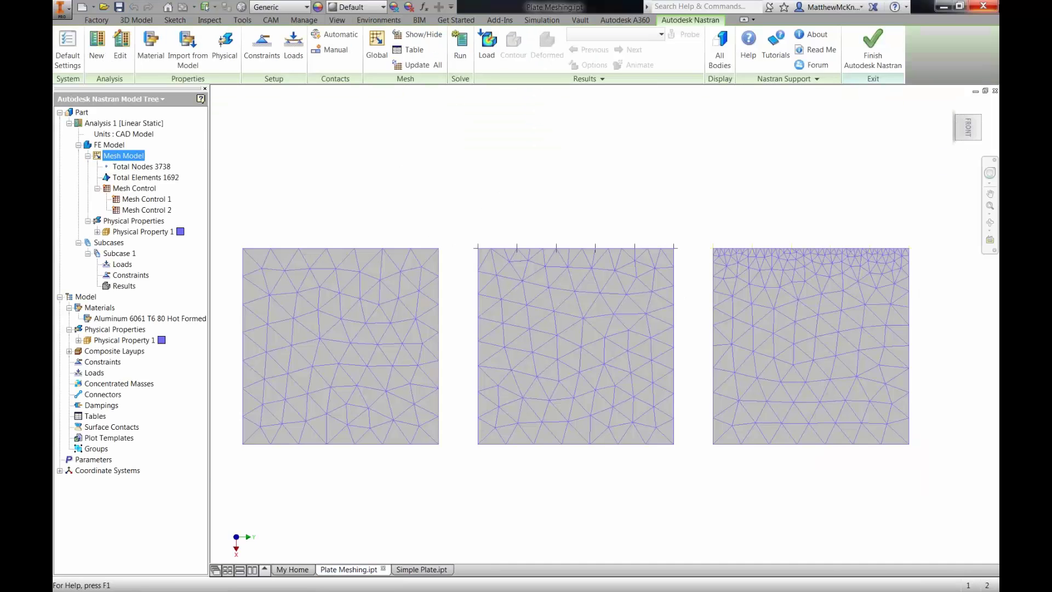
click(995, 90)
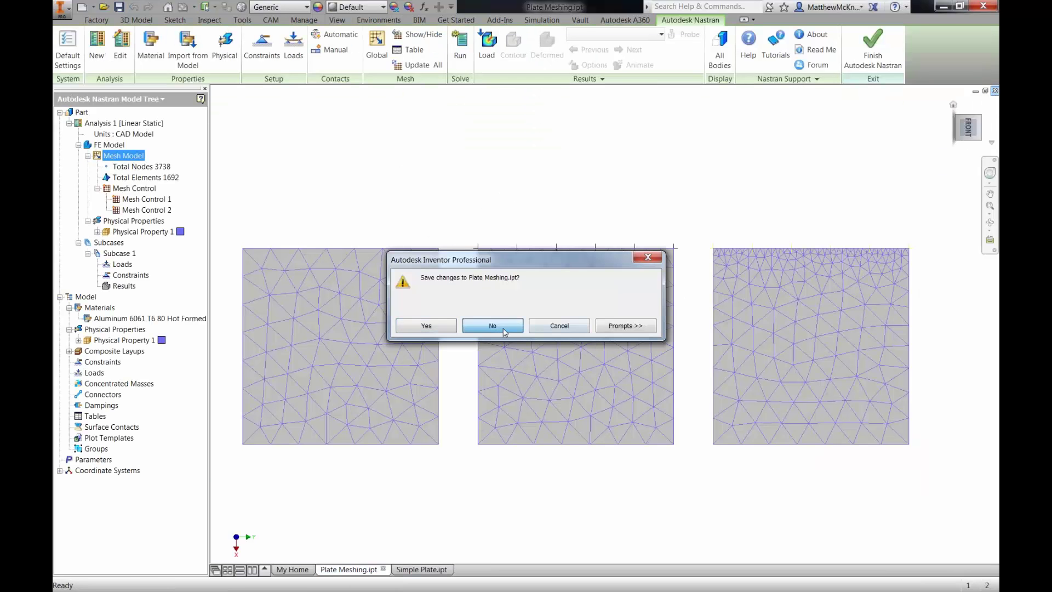
click(503, 326)
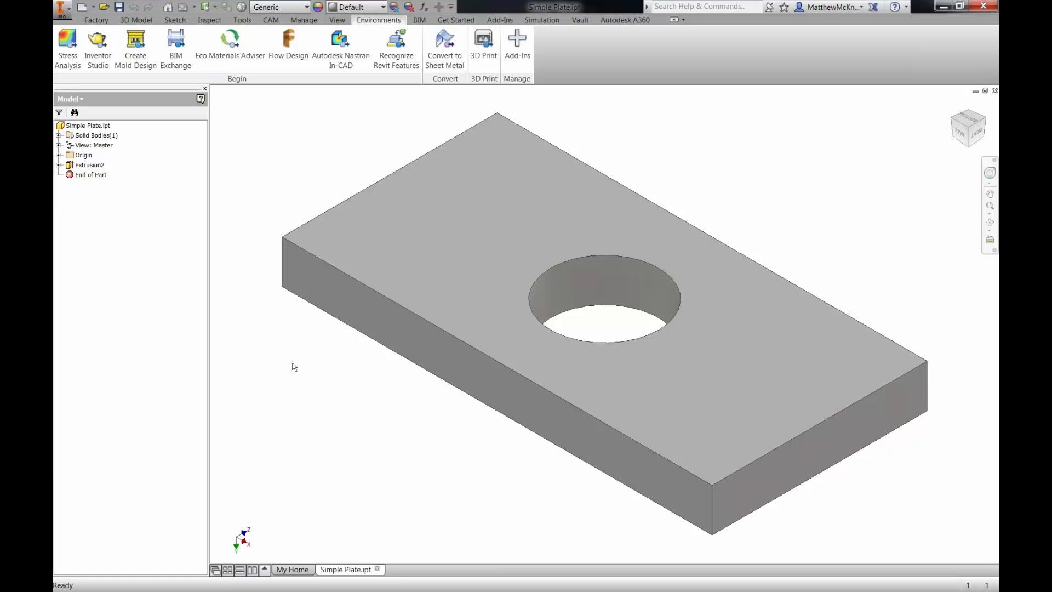
click(340, 44)
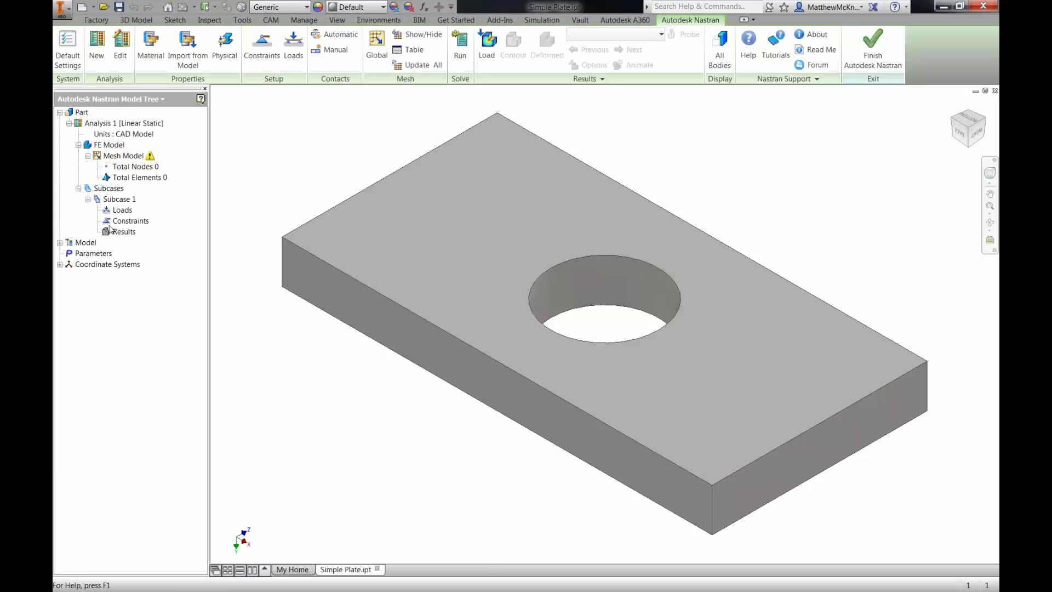
Step: Create a new material for the analysis by loading Aluminum 6061 T6 80 Hot Formed from the Favorites material library
click(86, 244)
click(60, 243)
right_click(105, 254)
click(142, 262)
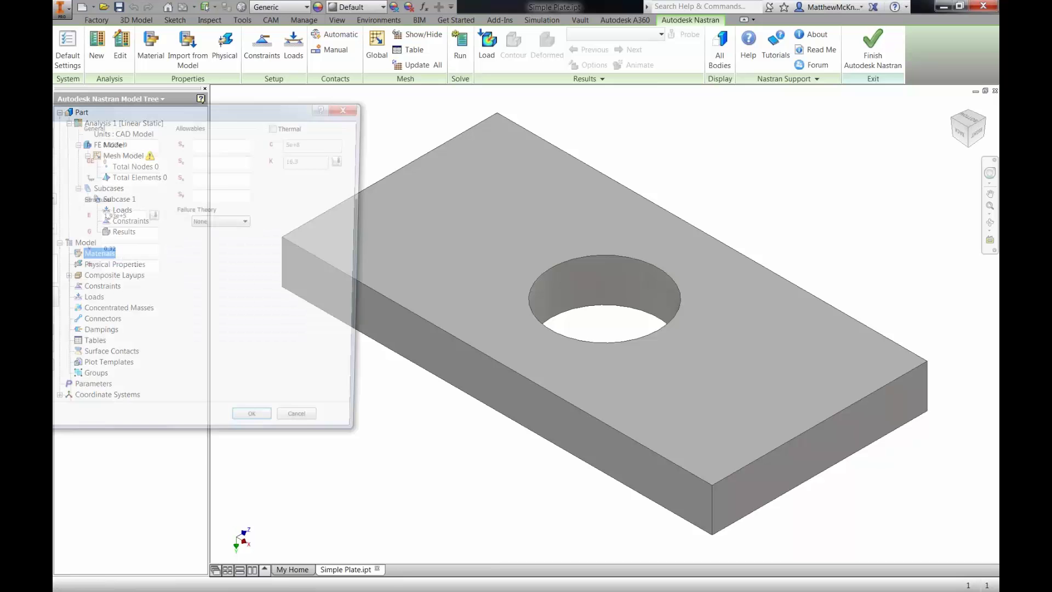
click(117, 142)
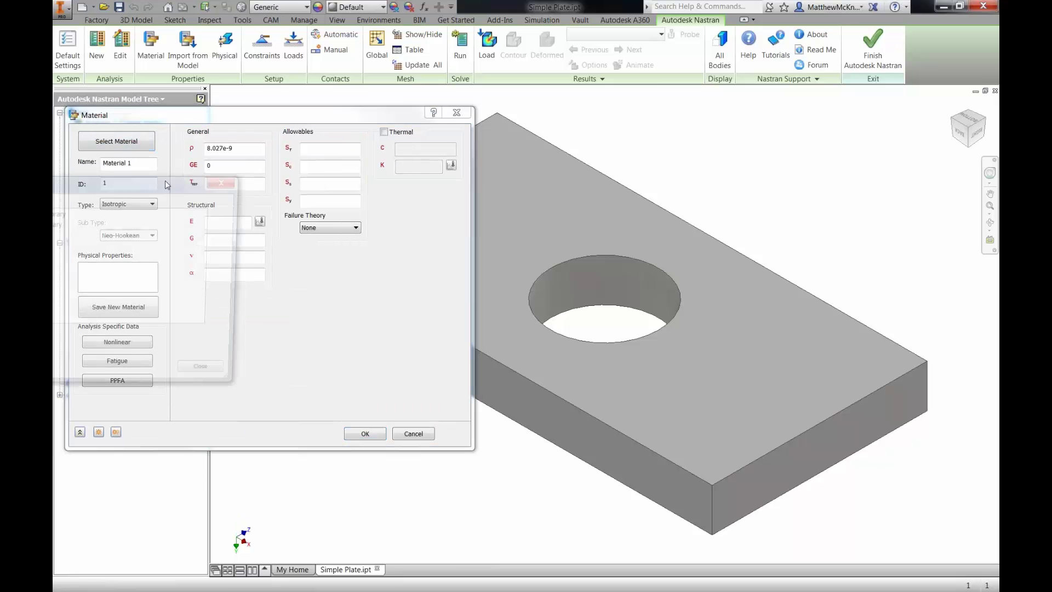
drag(148, 183, 279, 178)
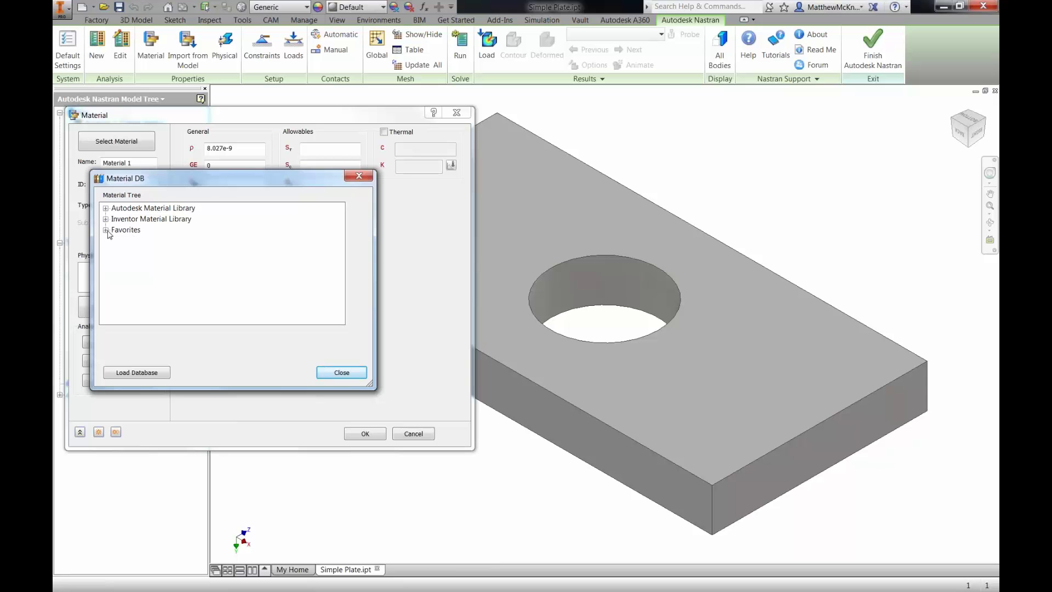
click(106, 230)
double_click(152, 240)
click(342, 372)
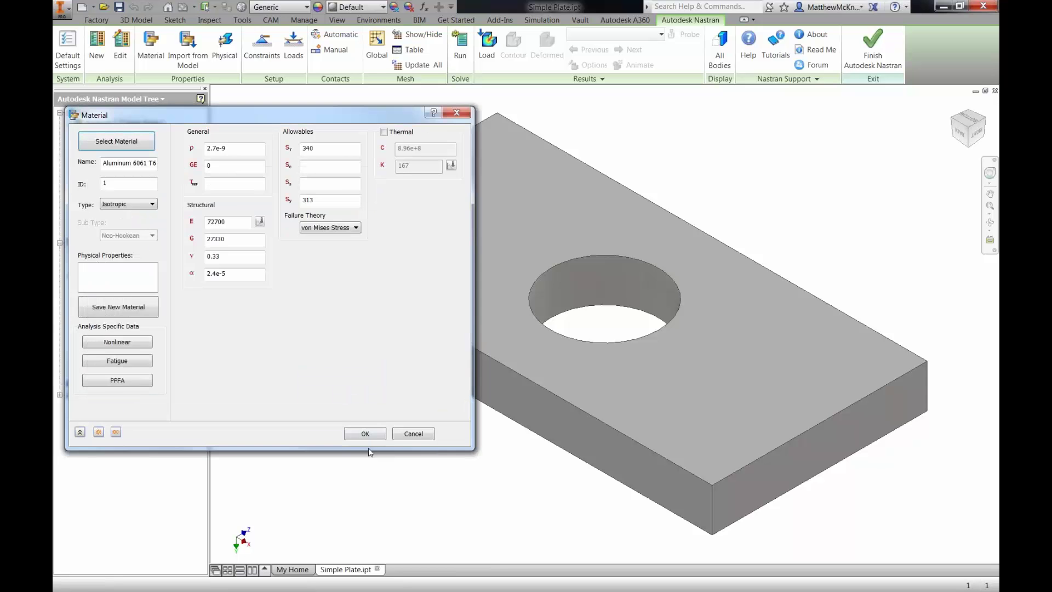
click(364, 431)
Step: Create a solid-element physical property with the Aluminum 6061 material and add it to the FE model
right_click(115, 268)
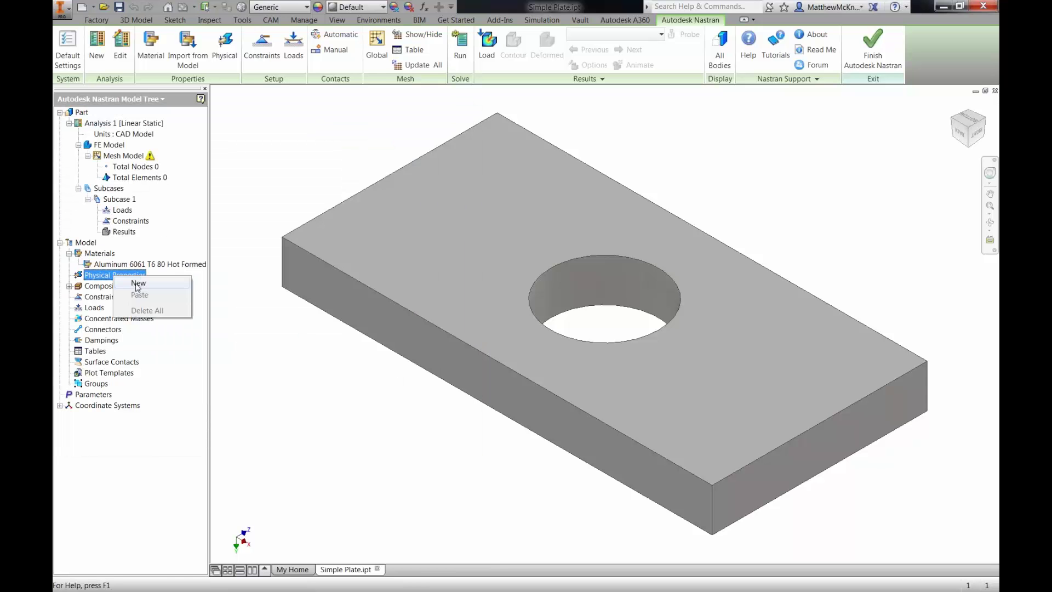
click(124, 278)
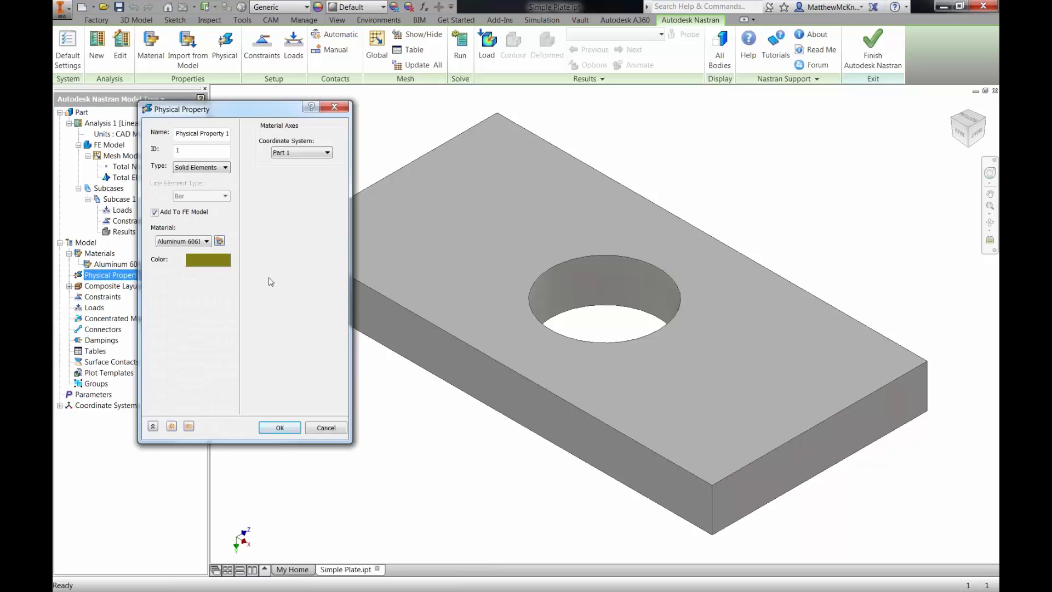
click(287, 428)
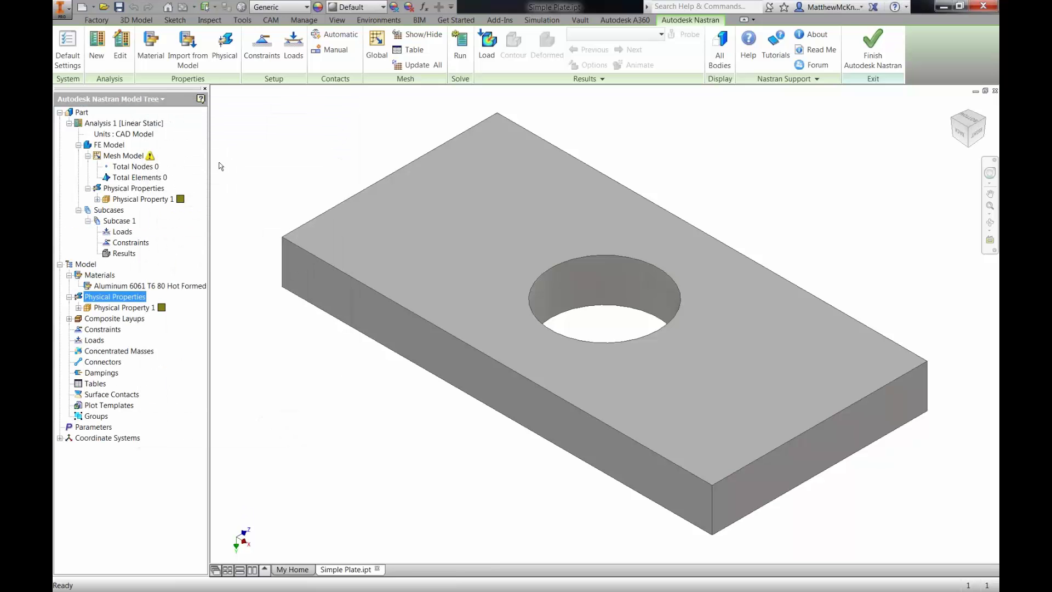
Step: Add a structural constraint fixing all six degrees of freedom on the plate's hidden short end face
click(262, 44)
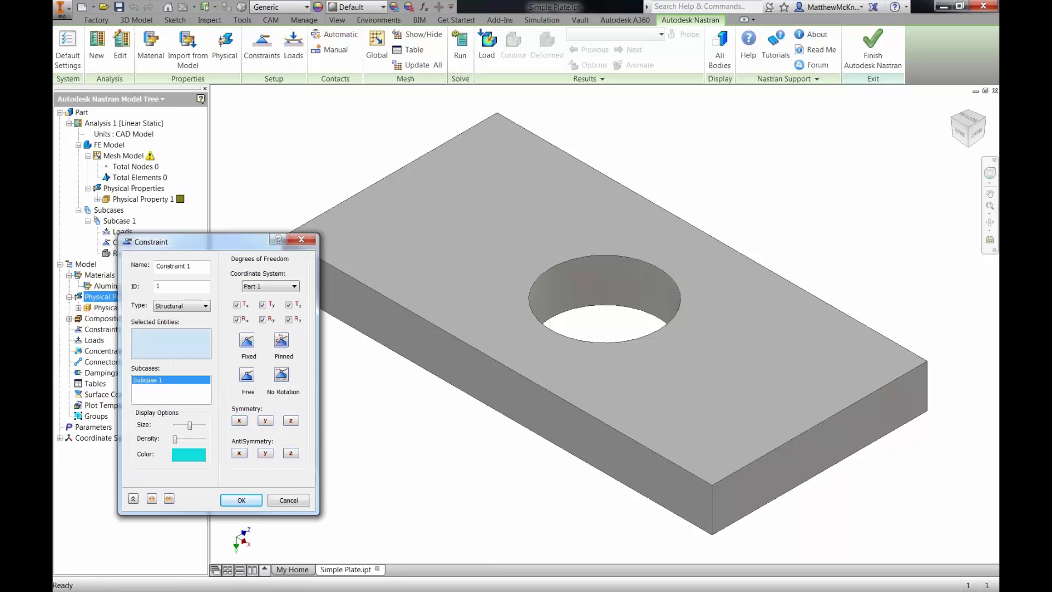
mouse_move(379, 199)
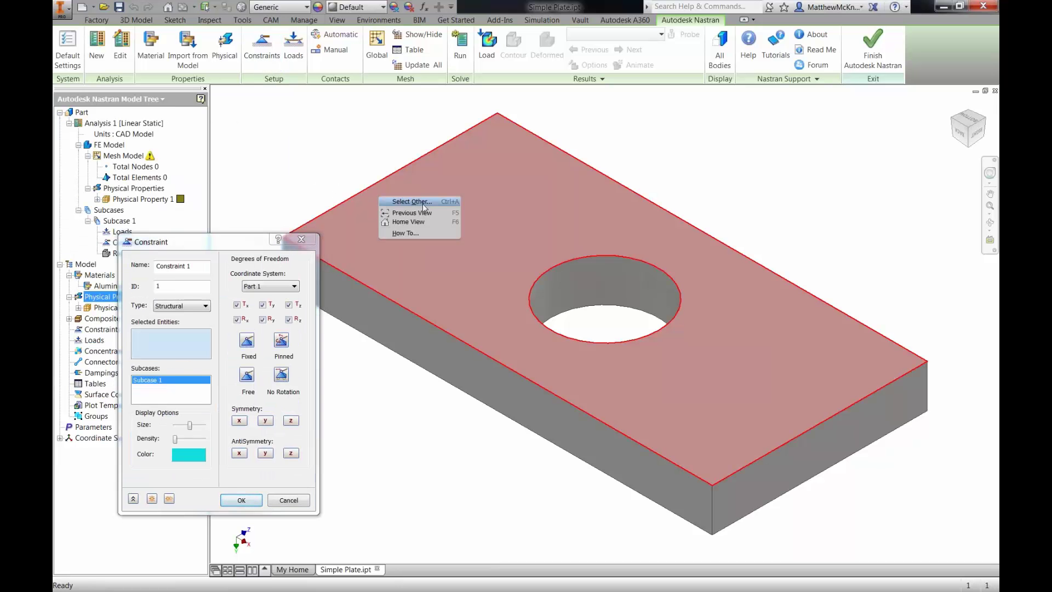
click(430, 205)
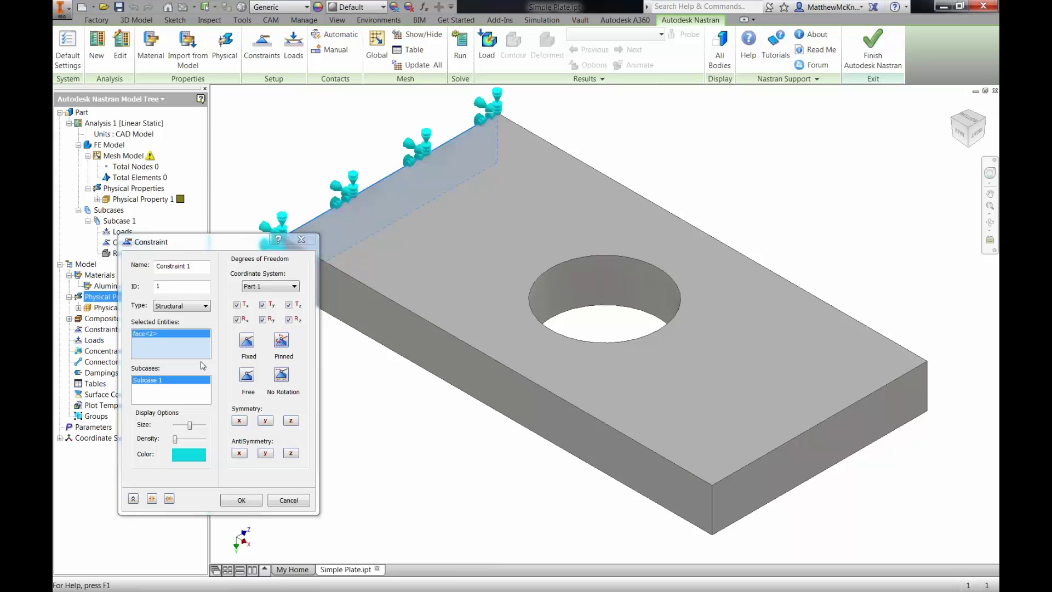
click(241, 500)
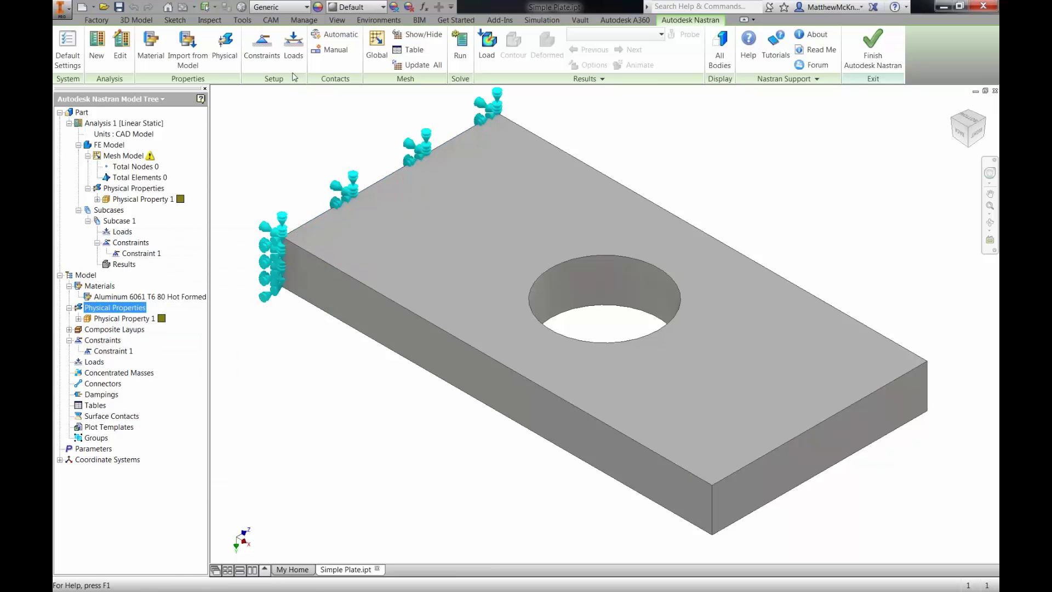
Step: Apply a force load with a Y component of 1000 N to the visible short end face opposite the constraint
click(293, 46)
click(828, 455)
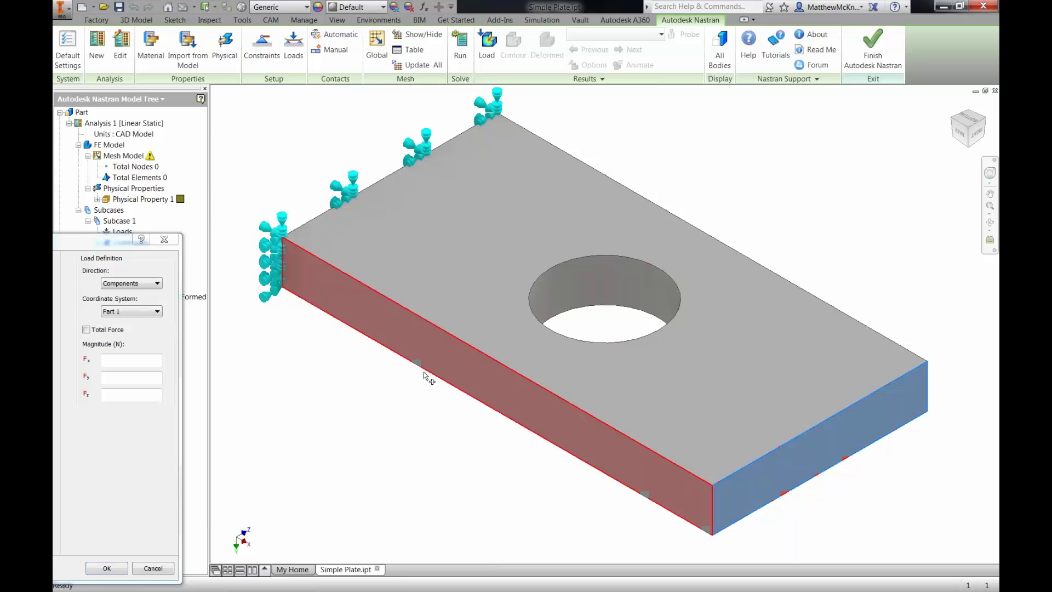
drag(112, 244, 287, 143)
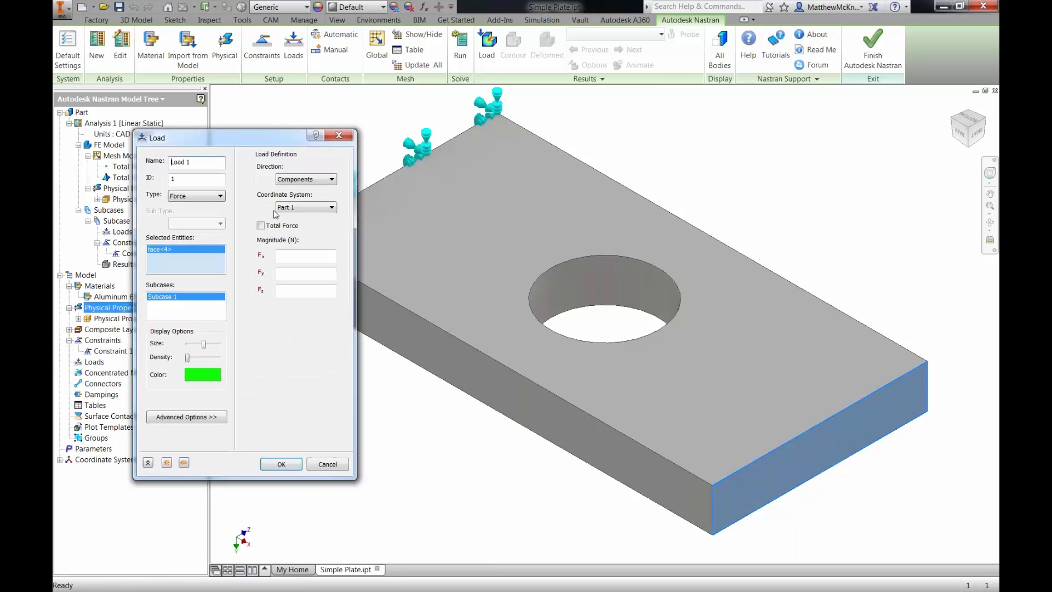
click(282, 274)
text(-100)
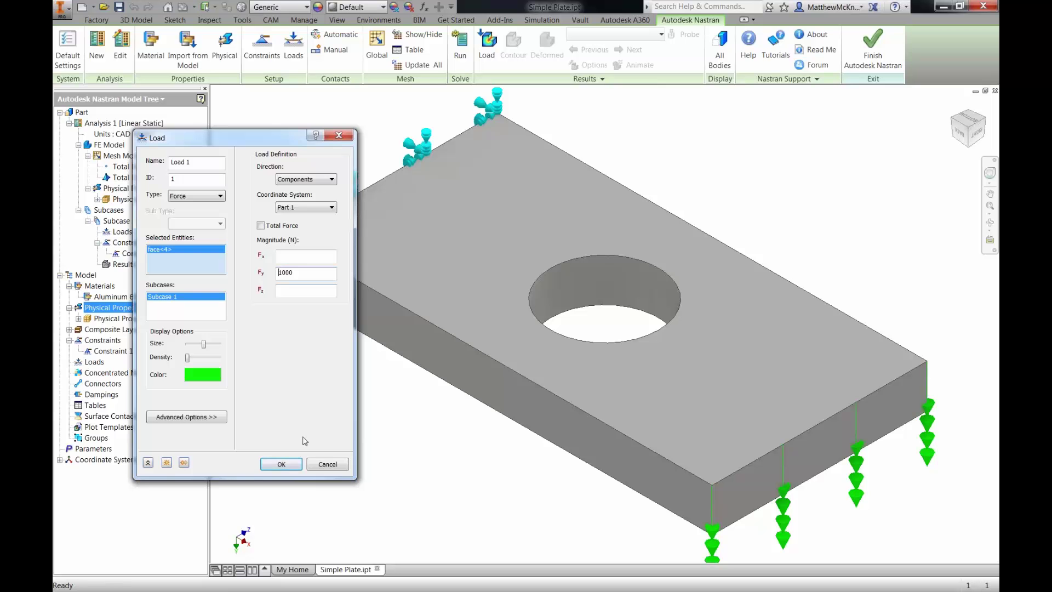
click(281, 464)
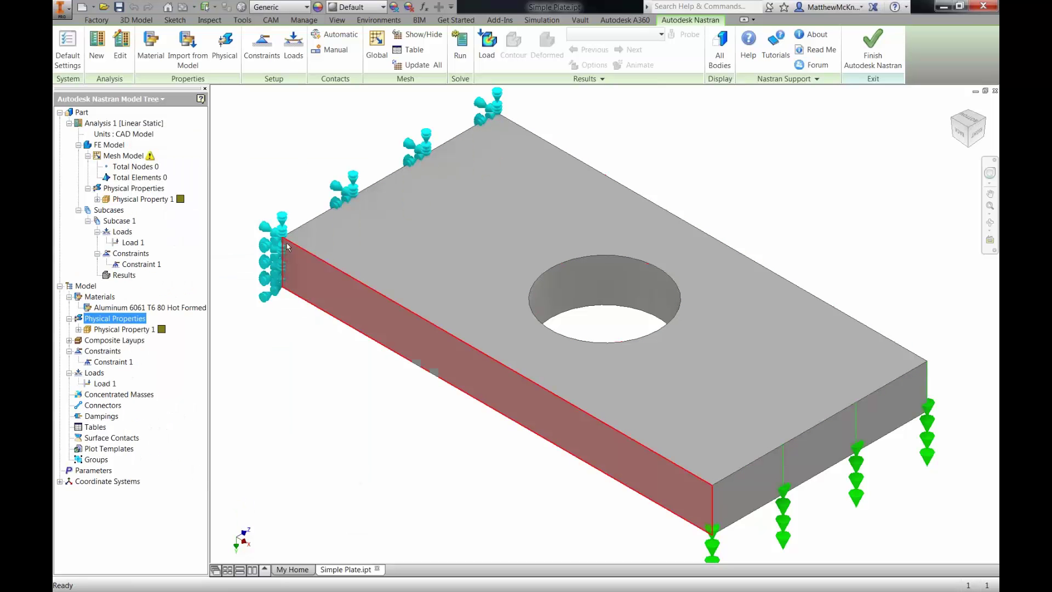
Step: Mesh the plate with a global element size of 10 mm
click(377, 48)
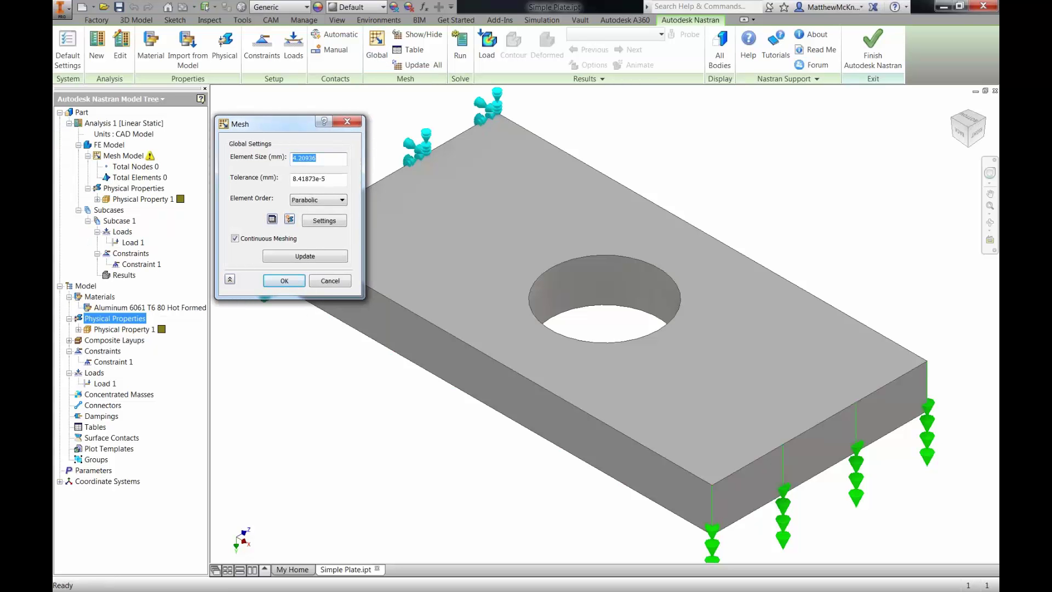
text(10)
click(284, 281)
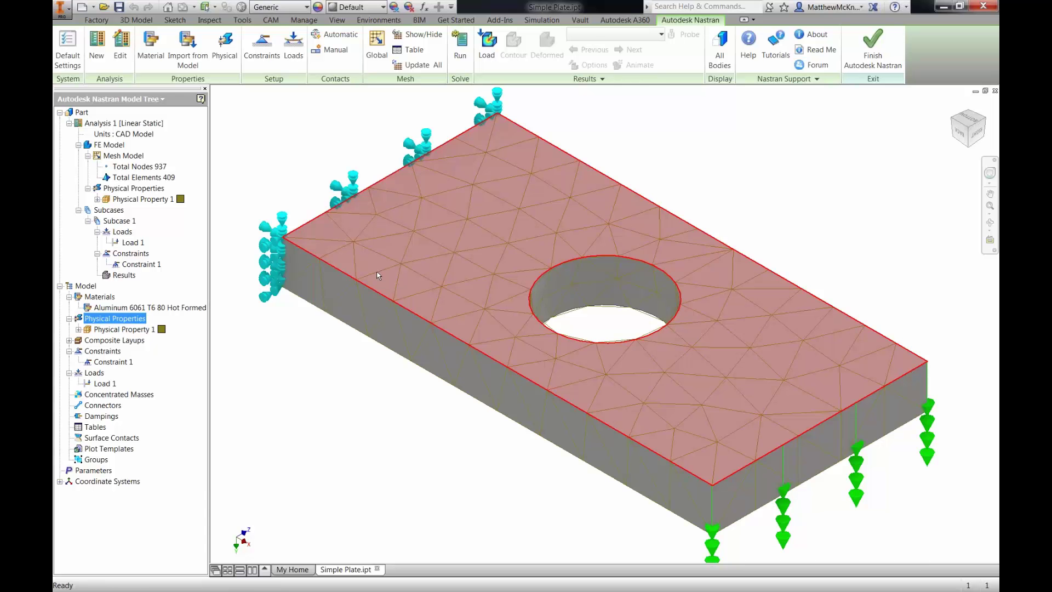
Step: Run the linear static analysis on the coarse mesh and display the von Mises stress results
mouse_move(380, 254)
shift+middle_down()
mouse_move(398, 240)
mouse_move(411, 249)
mouse_move(389, 260)
shift+middle_up()
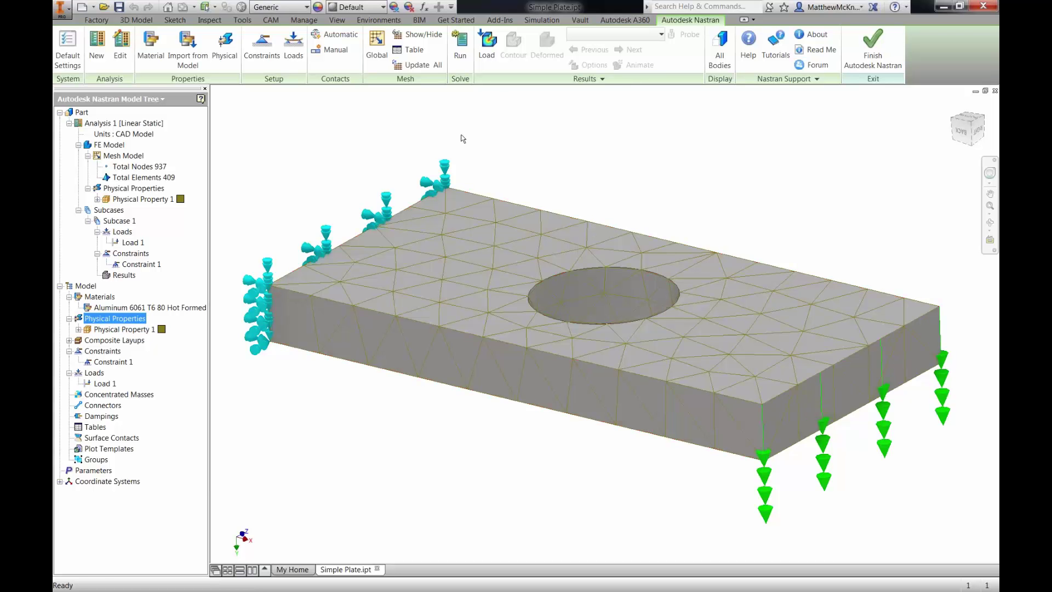
click(460, 46)
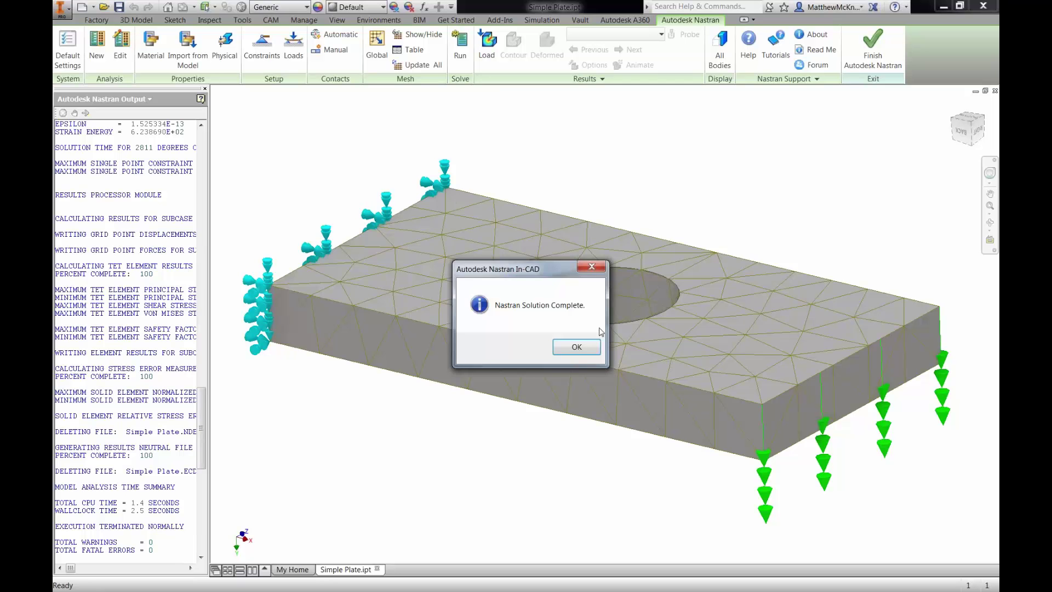
click(576, 347)
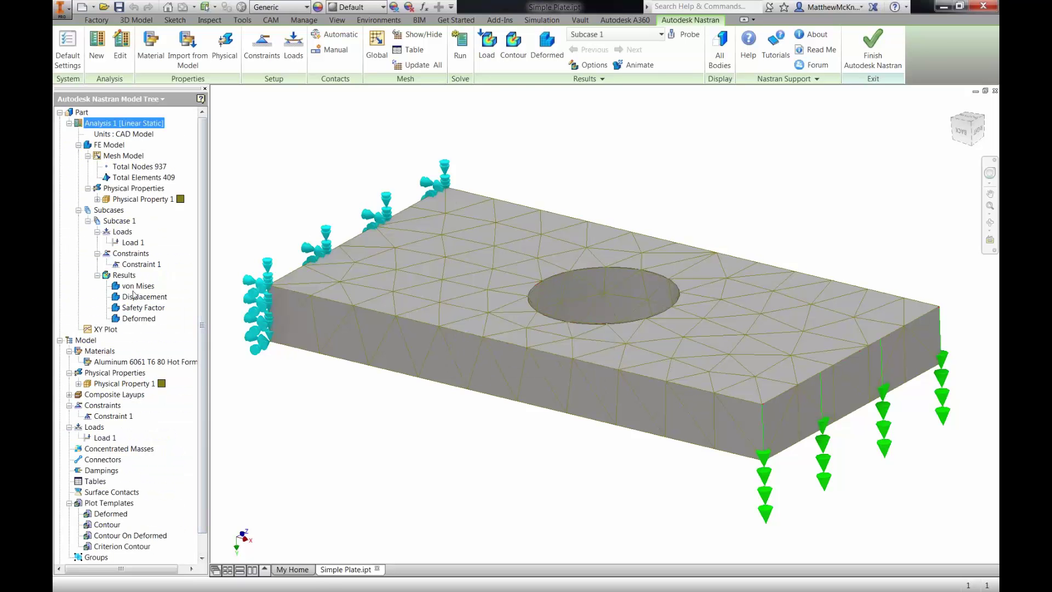
right_click(134, 285)
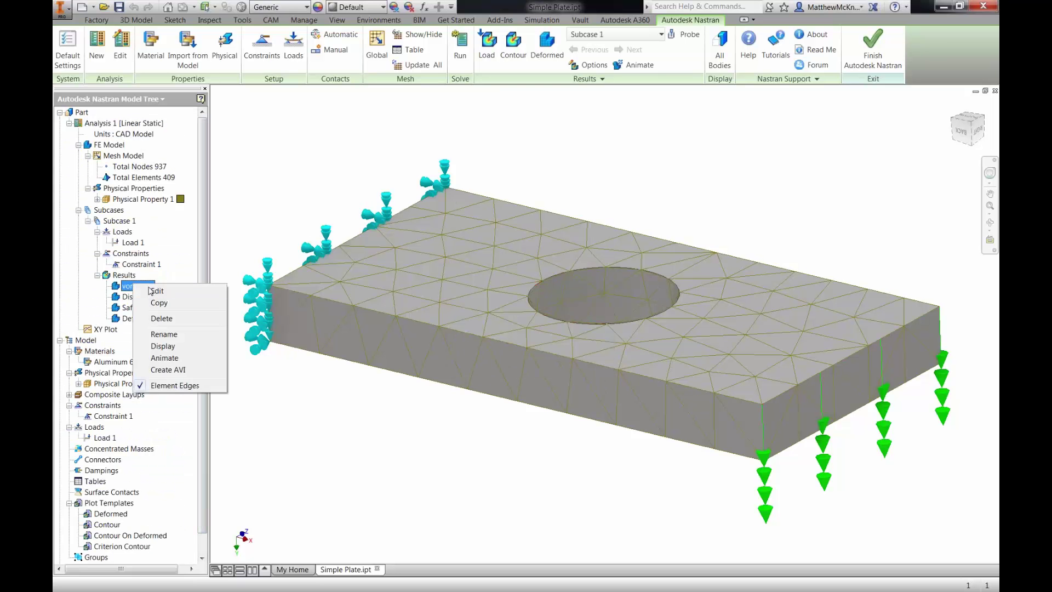
click(165, 347)
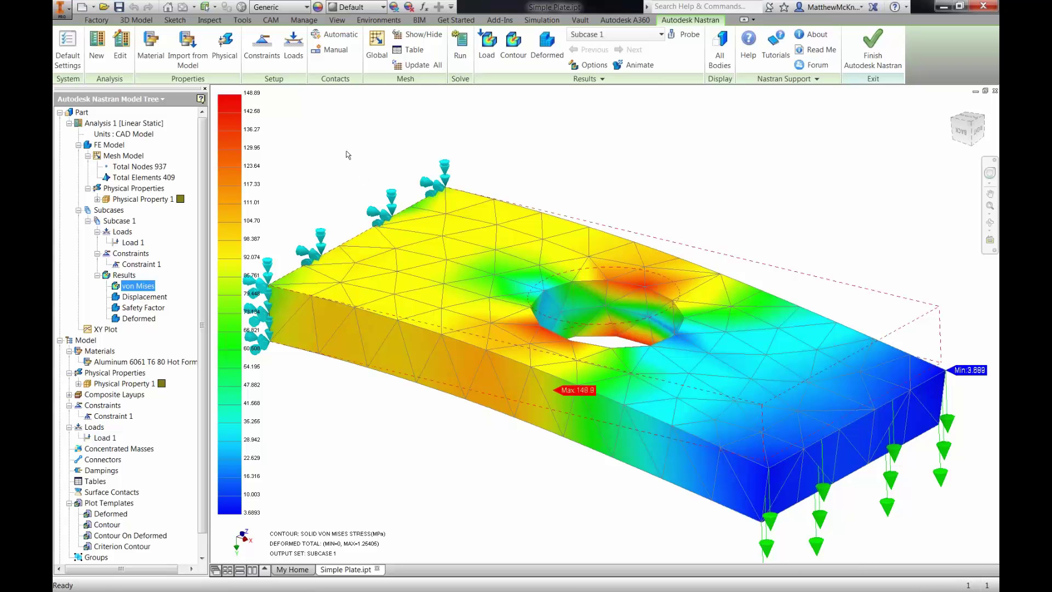
Step: Refine the plate's global mesh to an element size of 3 mm and update all meshes
click(406, 65)
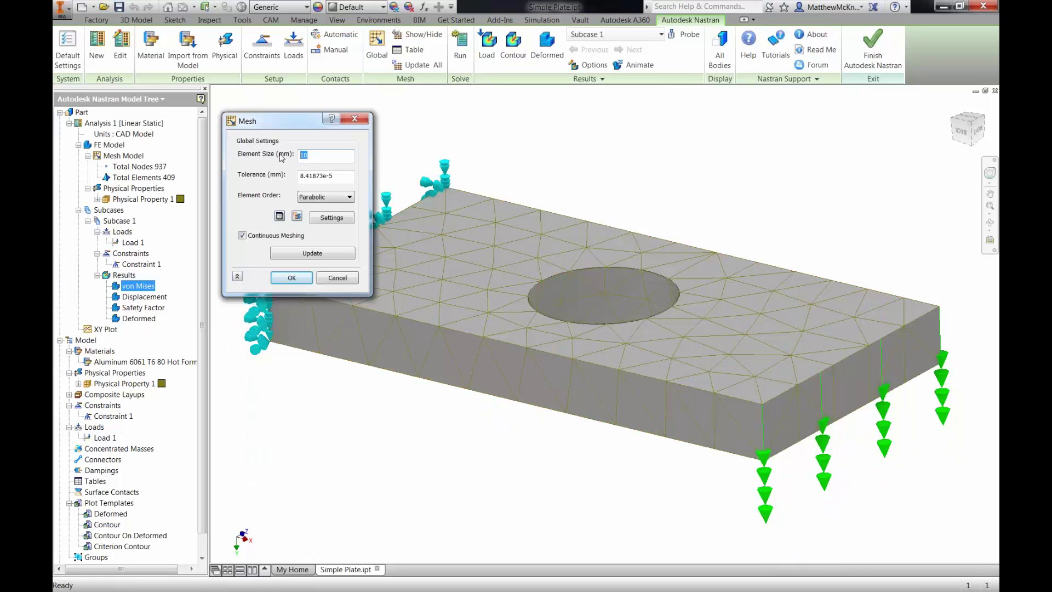
text(3)
click(292, 279)
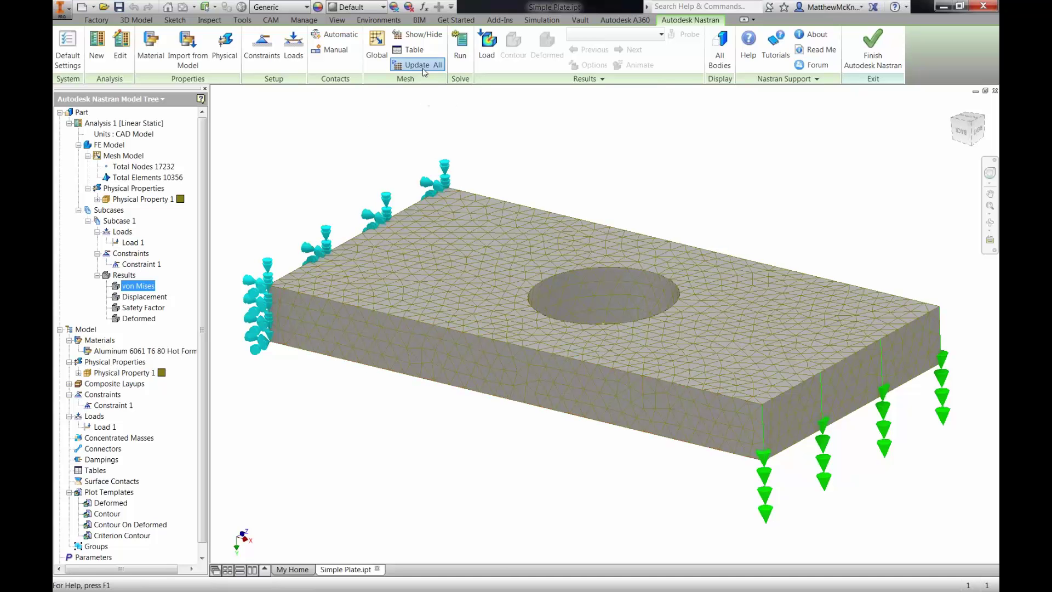
click(423, 68)
Step: Rerun the analysis with the refined mesh and display the von Mises stress contour on the plate
click(460, 52)
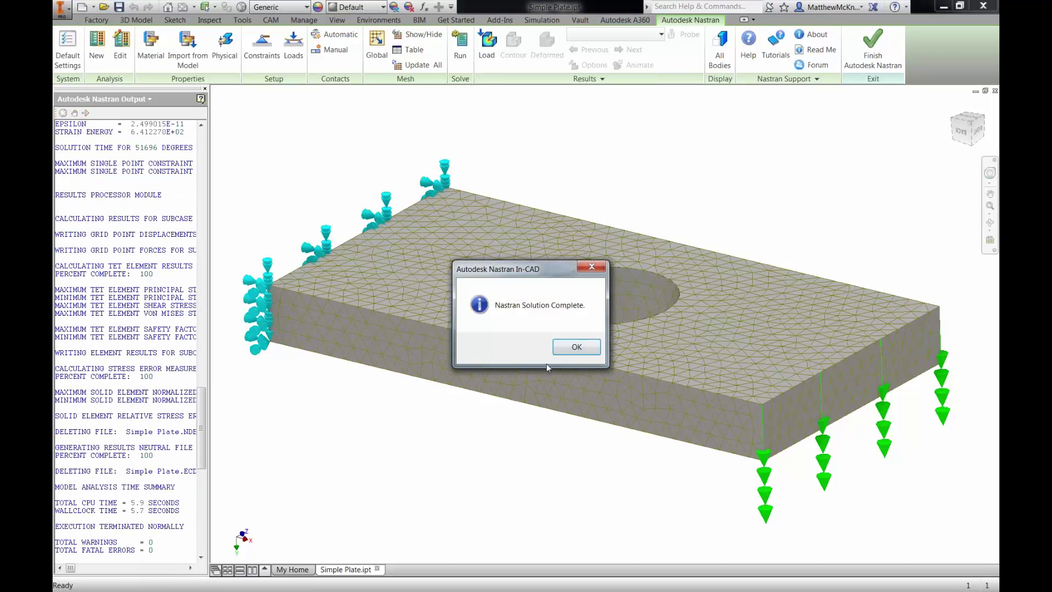
click(575, 347)
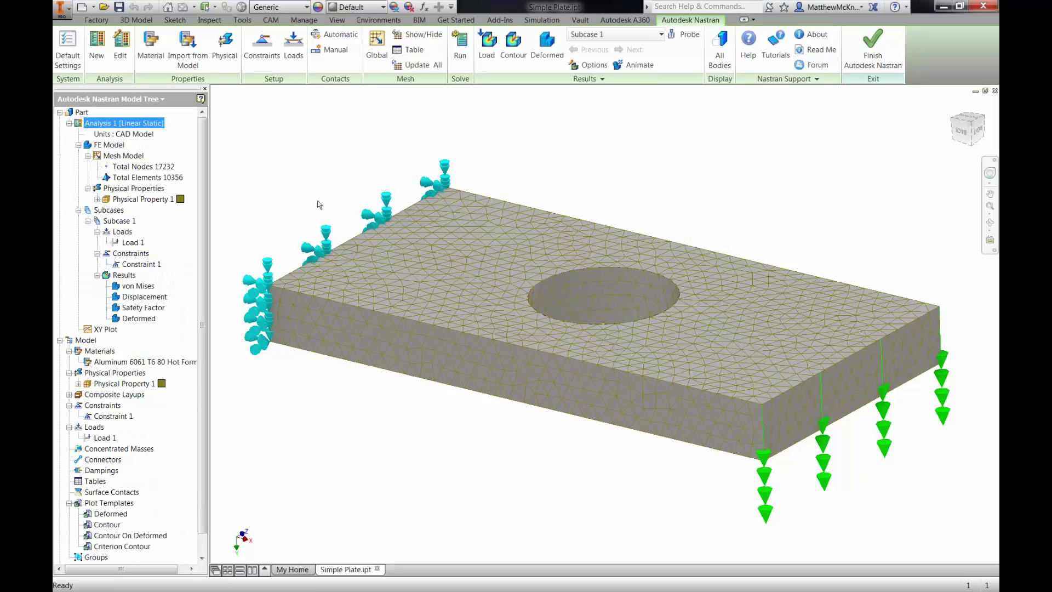
right_click(152, 286)
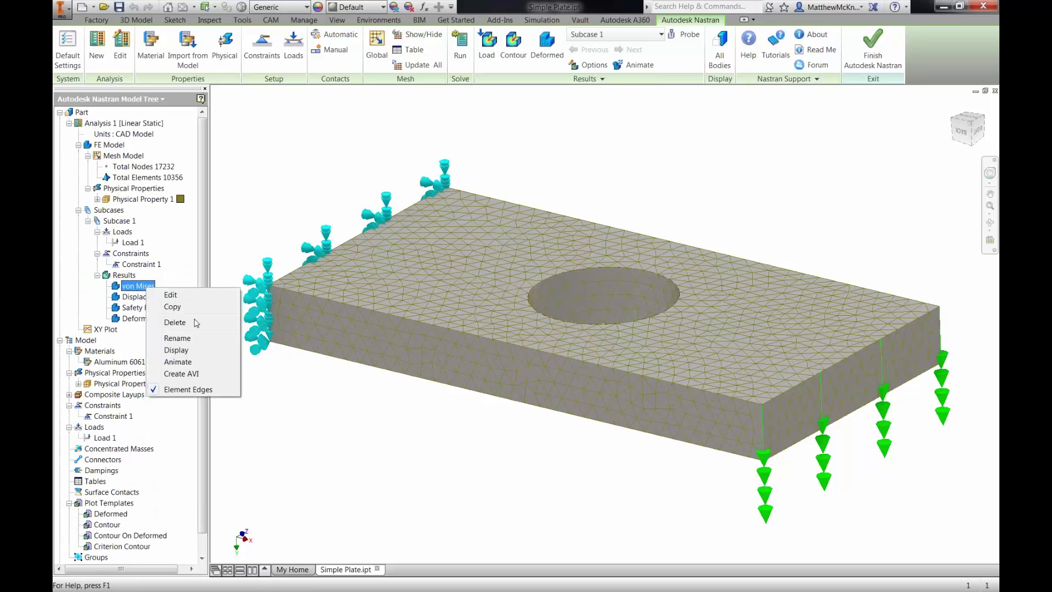
click(190, 352)
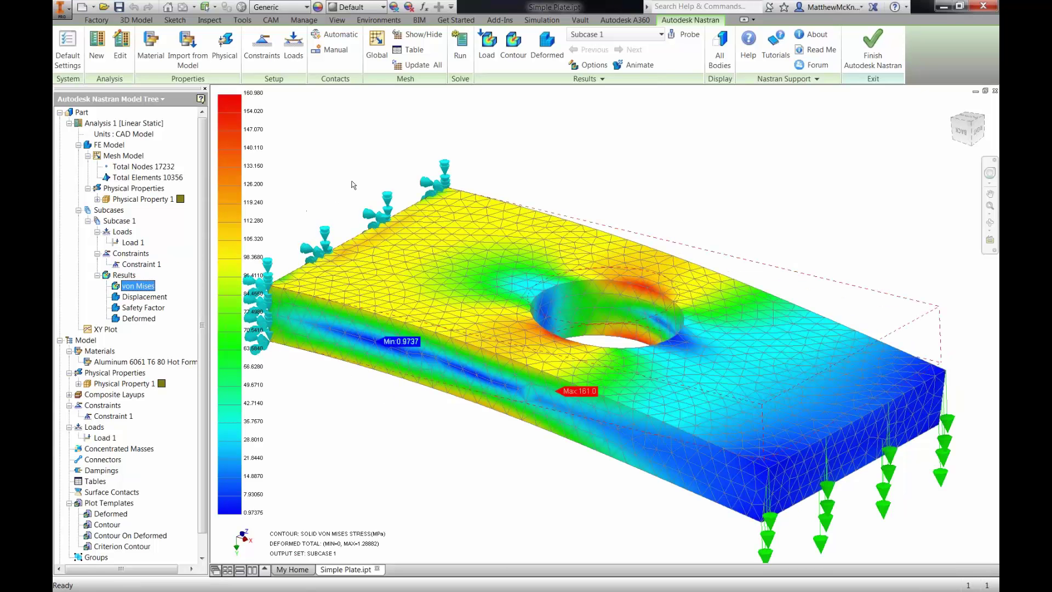
middle_drag(353, 184, 403, 153)
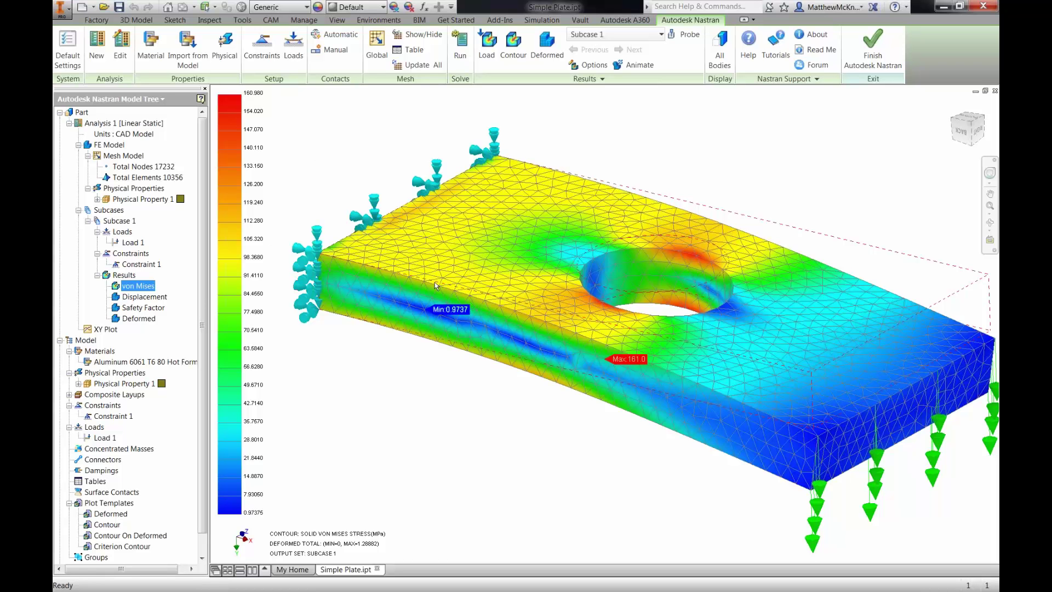
Step: Refine the plate's global mesh to an element size of 1 mm and rerun the linear static analysis
click(385, 53)
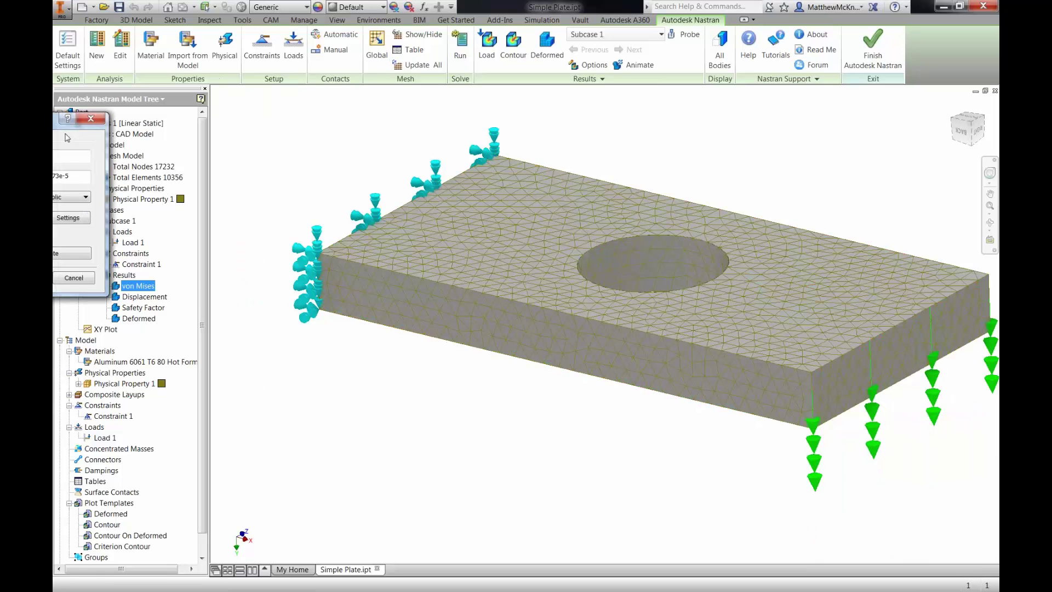
drag(209, 129, 271, 129)
double_click(232, 160)
text(1)
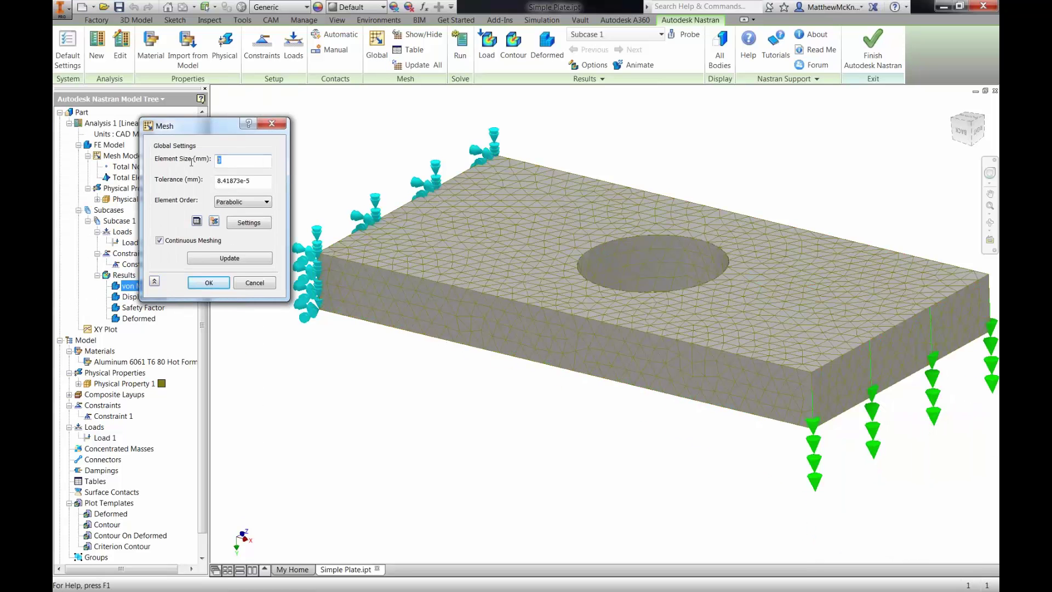
click(209, 283)
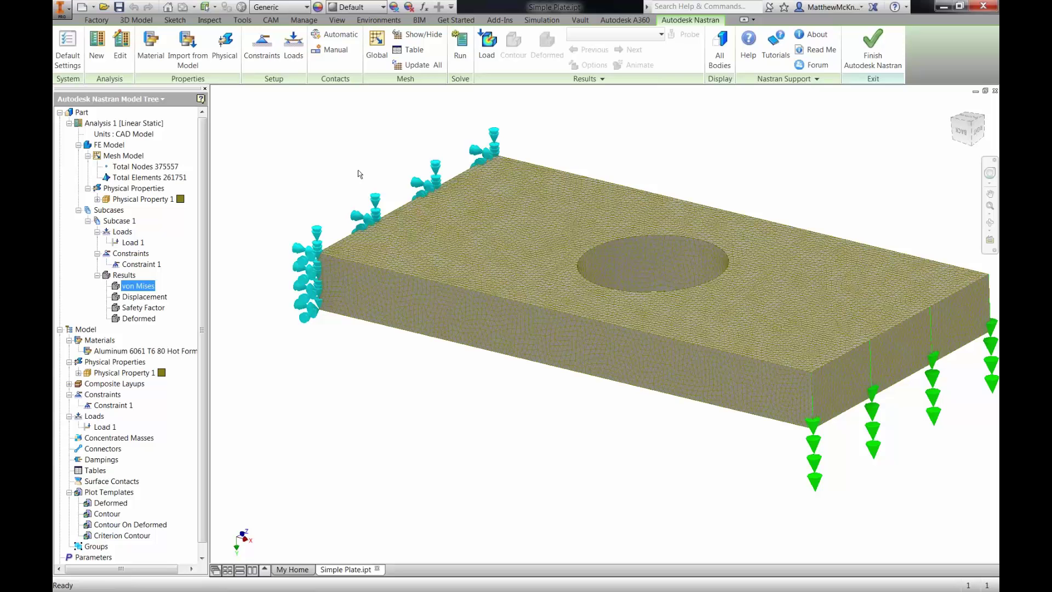
click(460, 53)
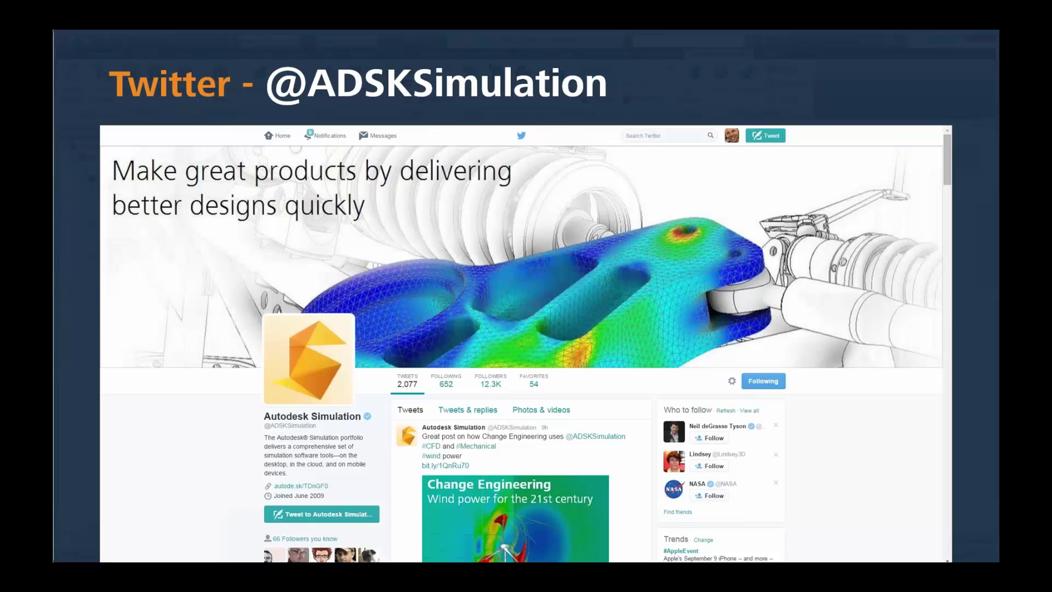
key(Right)
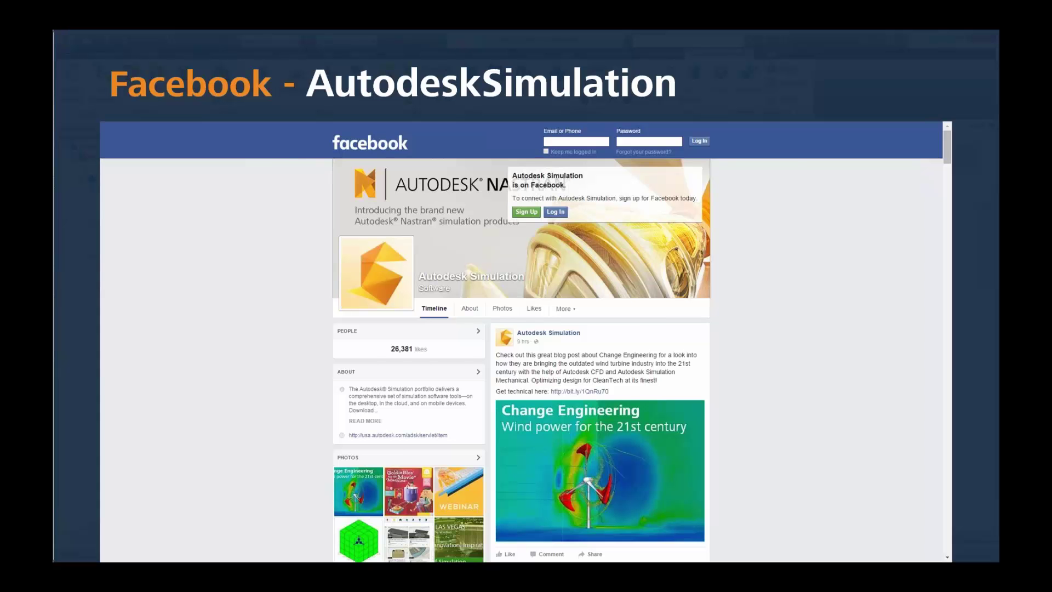
key(Right)
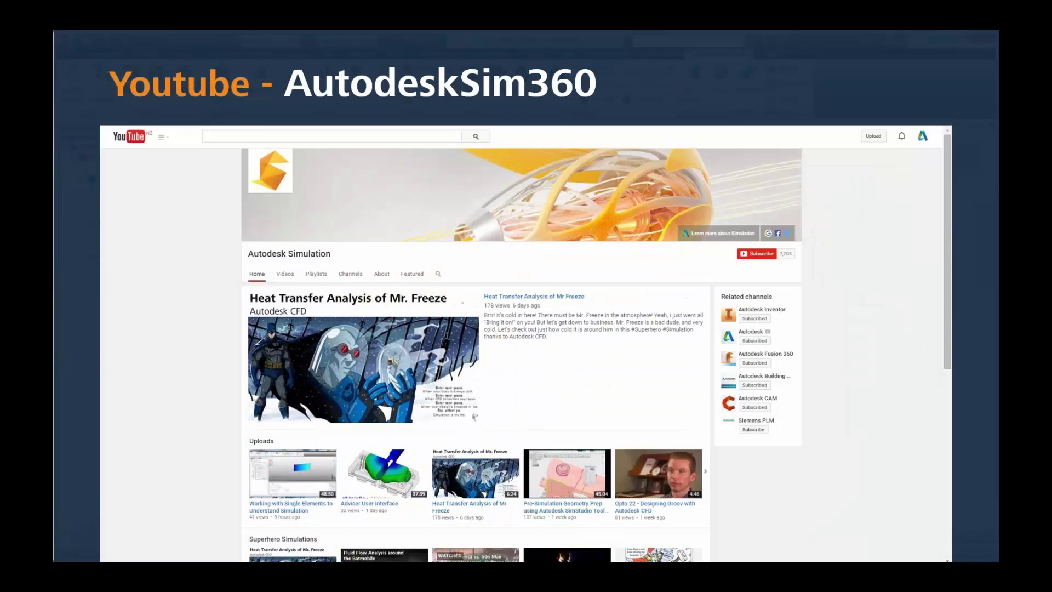